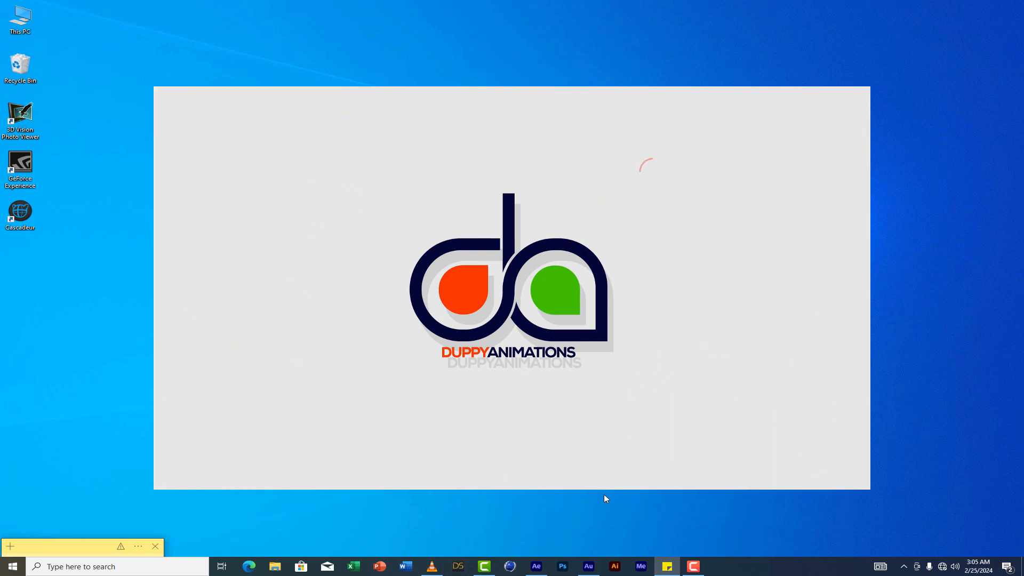
- Switch to After Effects and create a composition named arr with a white background, 1920 x 1080 and 30 seconds long
{"action": "left_click", "coordinate": [536, 566]}
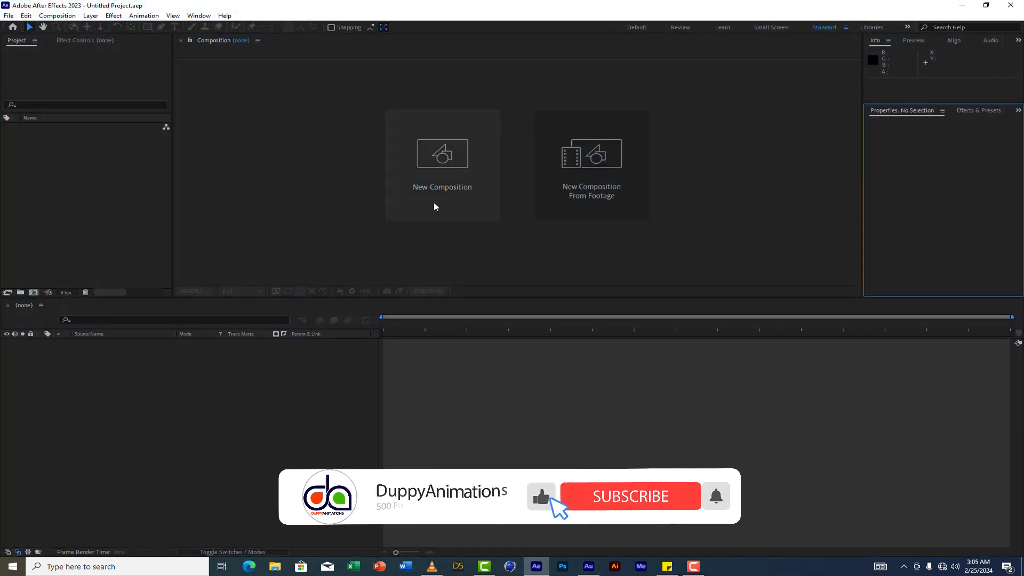
{"action": "left_click", "coordinate": [471, 187]}
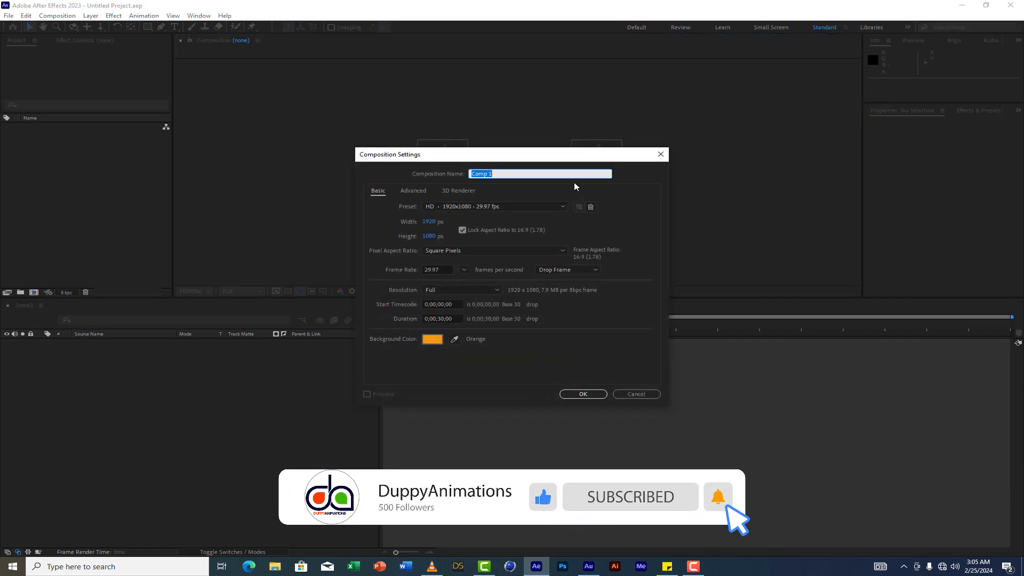
{"action": "type", "text": "arr"}
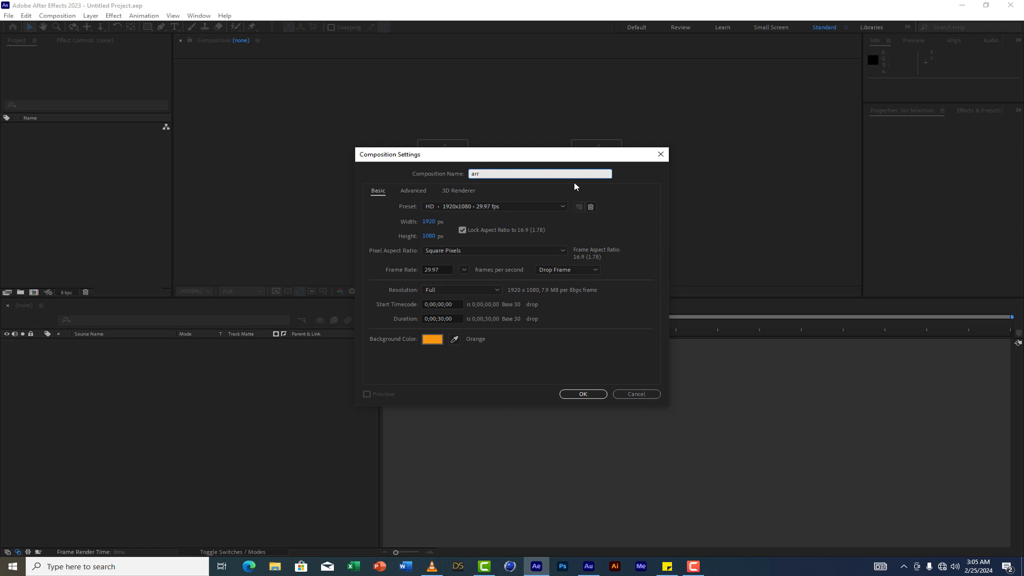
{"action": "left_click", "coordinate": [431, 341]}
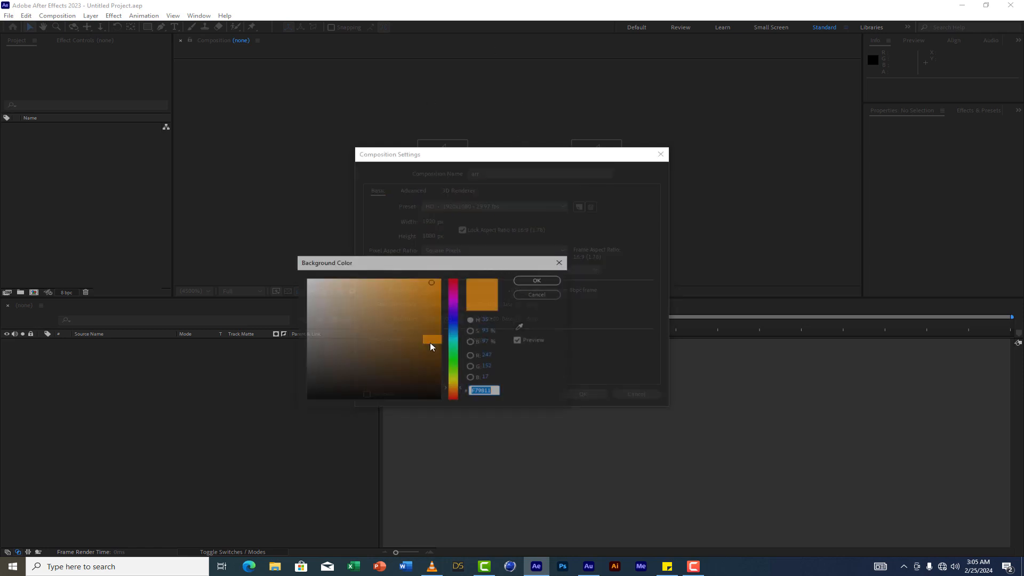
{"action": "left_click_drag", "start_coordinate": [332, 291], "coordinate": [251, 244]}
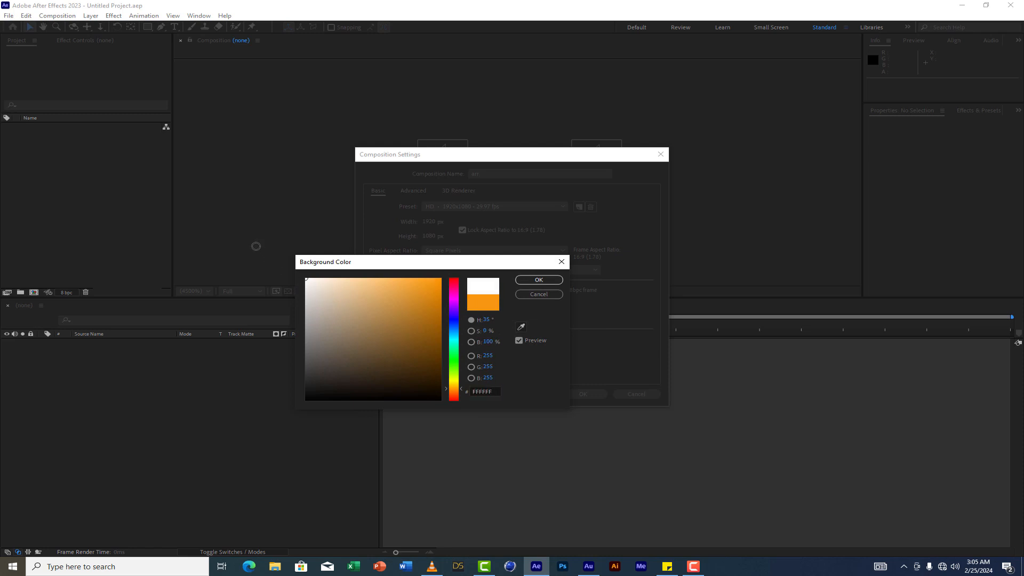
{"action": "left_click", "coordinate": [540, 280]}
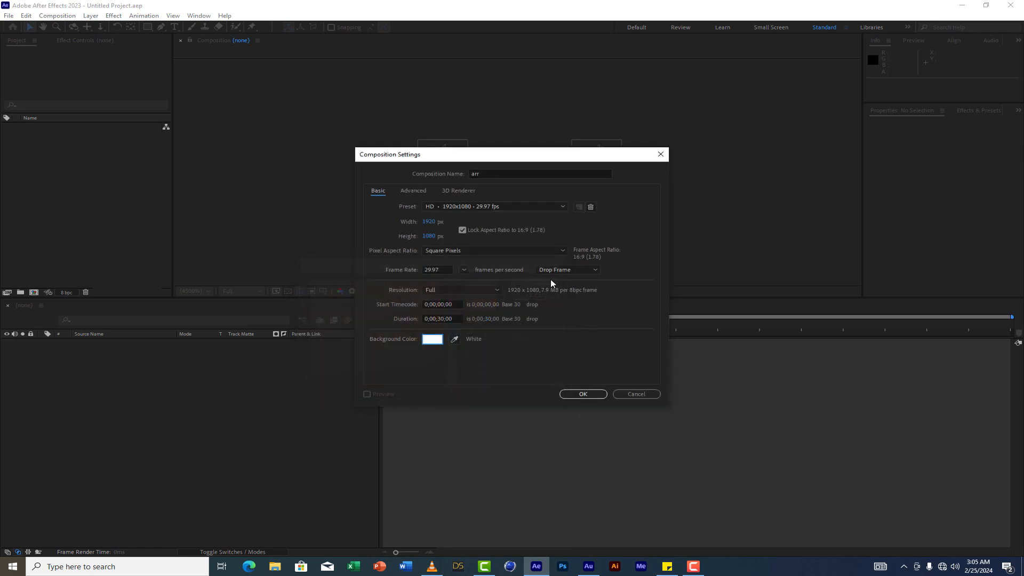
{"action": "left_click", "coordinate": [585, 394]}
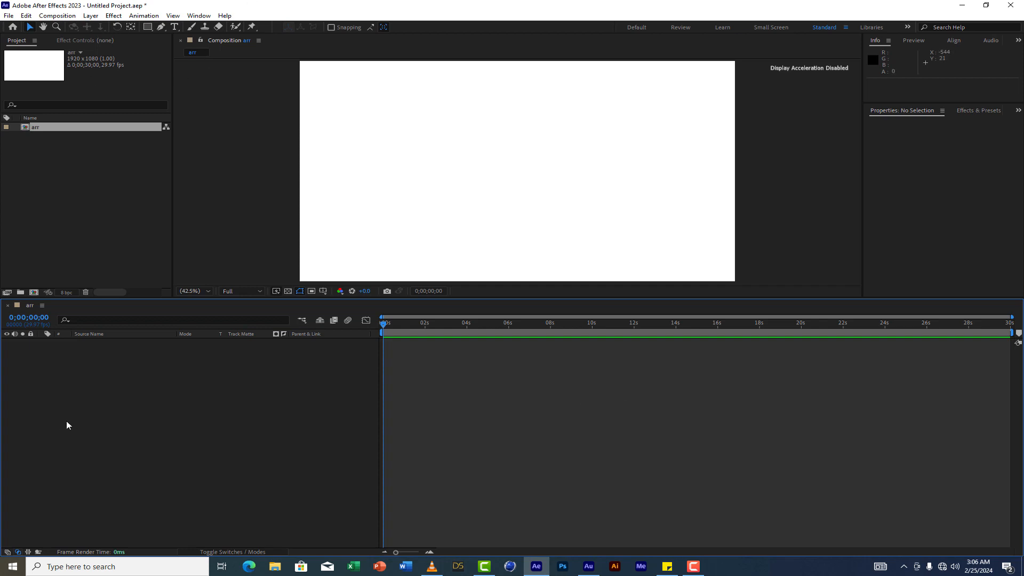
- Add an empty shape layer to the arr composition
{"action": "right_click", "coordinate": [40, 389]}
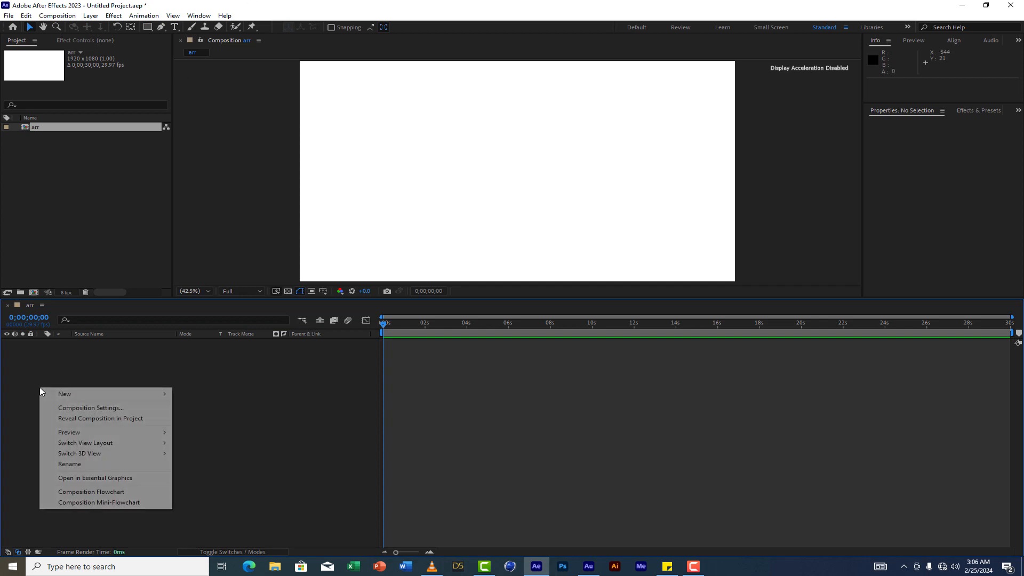
{"action": "mouse_move", "coordinate": [103, 400]}
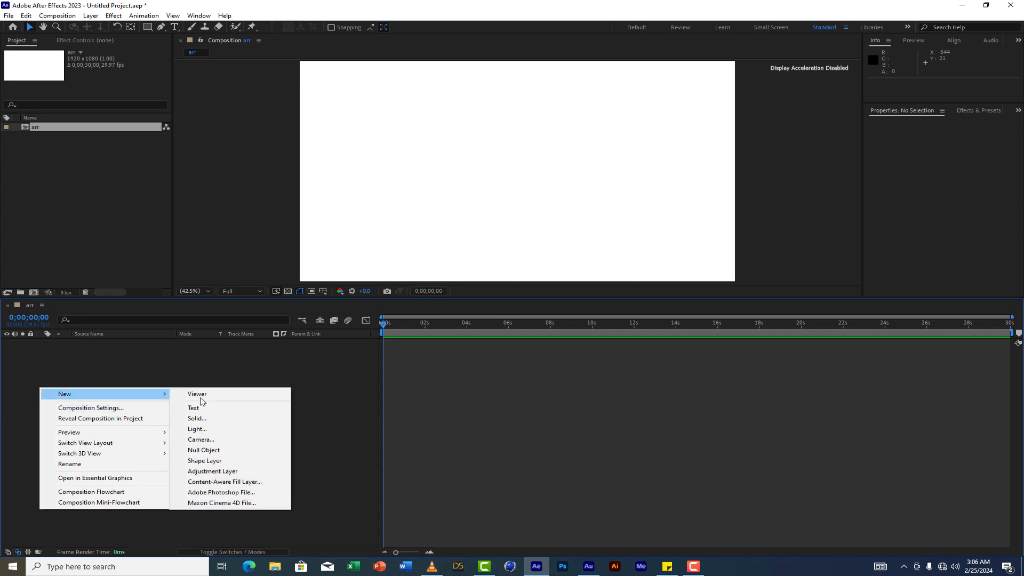
{"action": "left_click", "coordinate": [212, 461]}
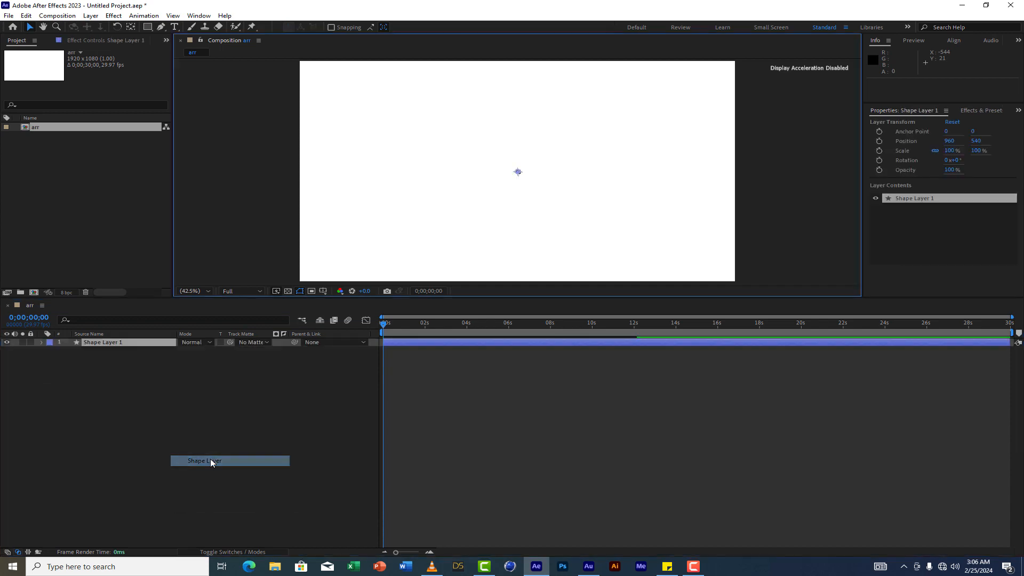
- Draw an open, left-pointing three-point arrowhead with the Pen tool and move its lower end point slightly down
{"action": "left_click", "coordinate": [160, 28]}
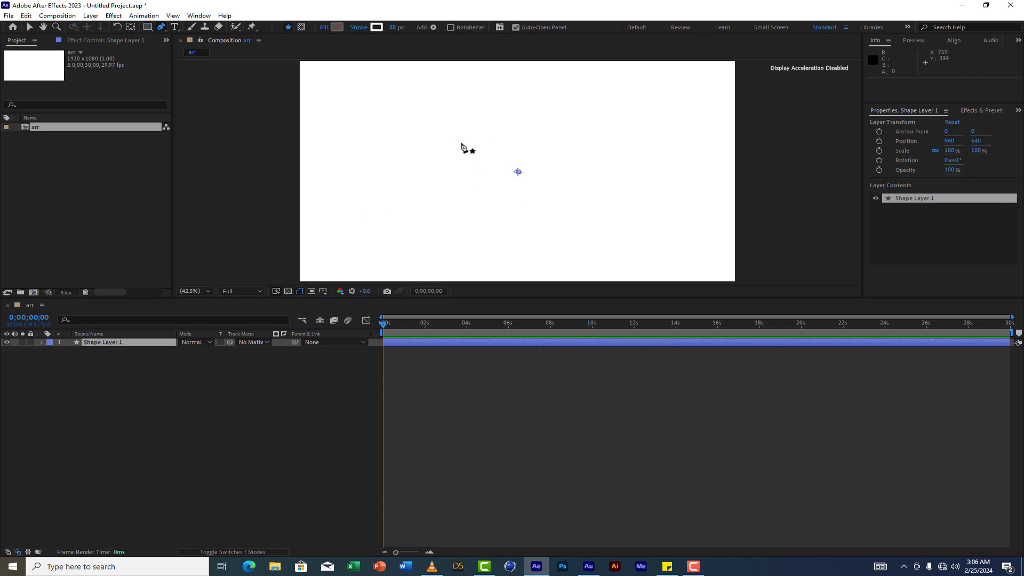
{"action": "left_click", "coordinate": [477, 115]}
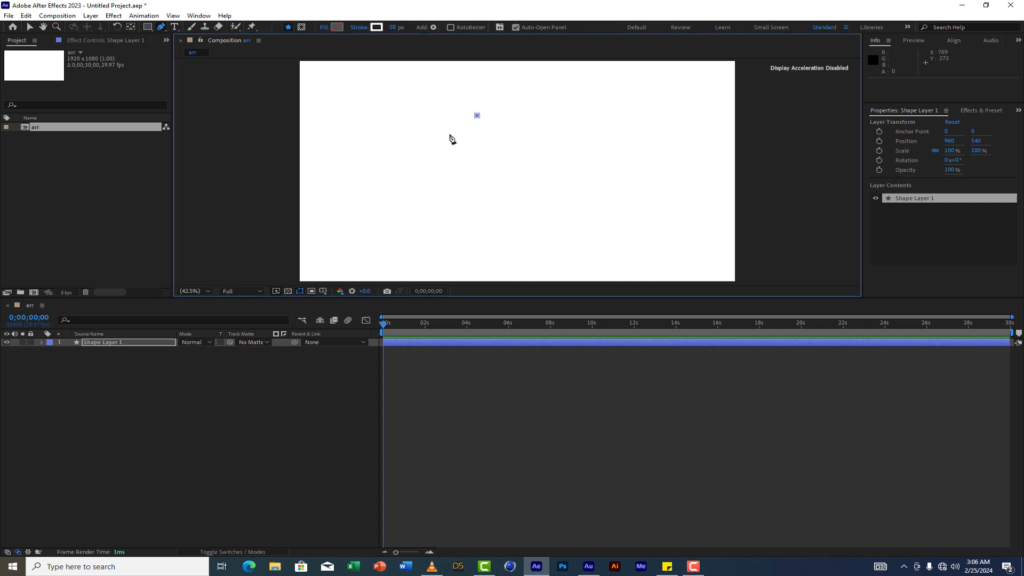
{"action": "left_click", "coordinate": [413, 166]}
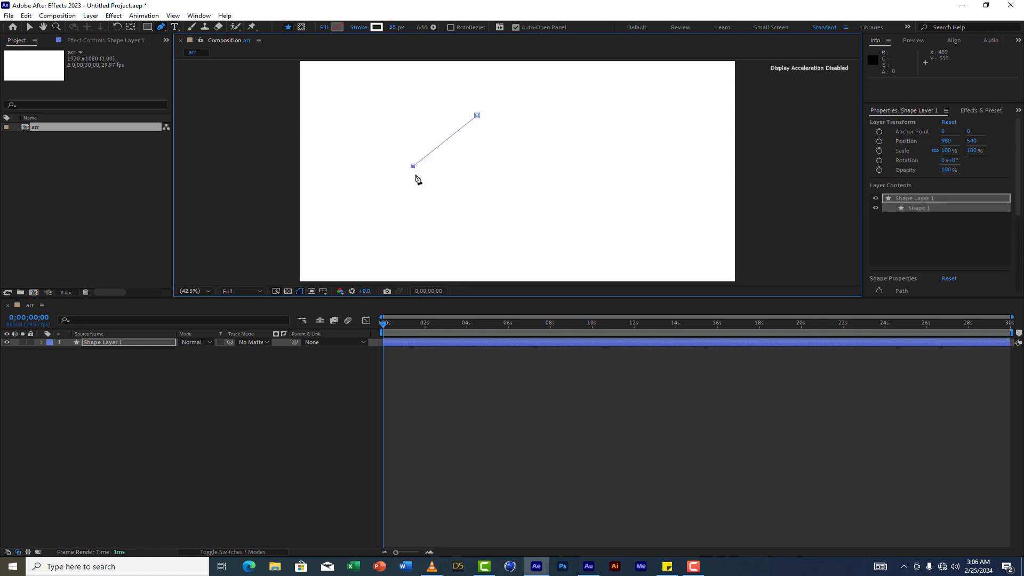
{"action": "left_click", "coordinate": [482, 196]}
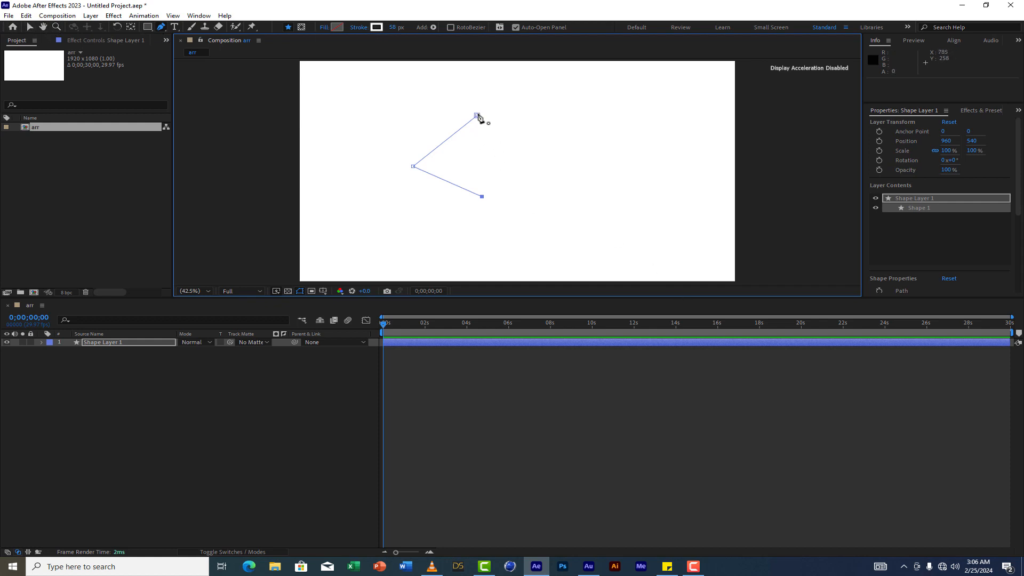
{"action": "left_click", "coordinate": [30, 27]}
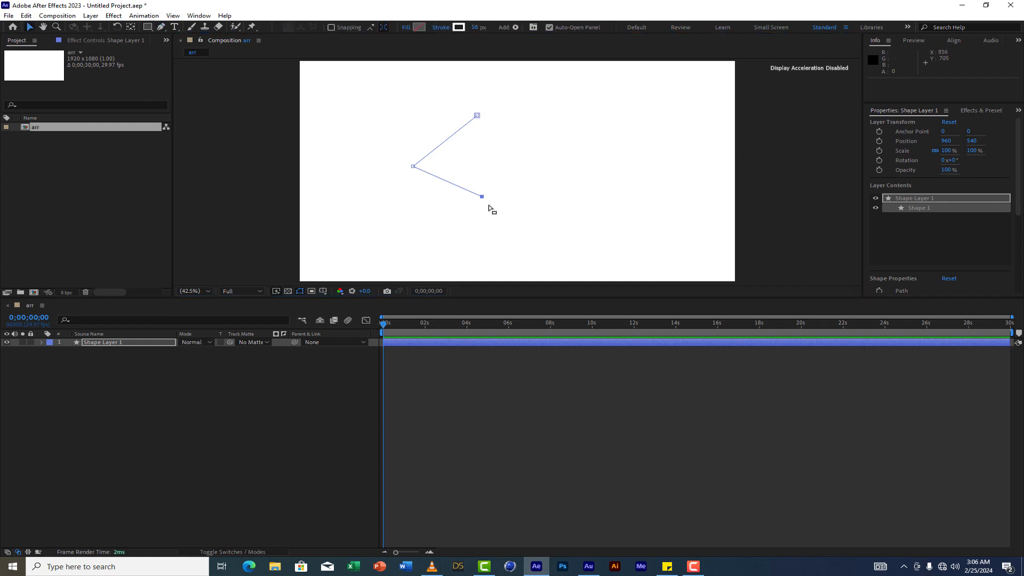
{"action": "left_click_drag", "start_coordinate": [483, 198], "coordinate": [483, 203]}
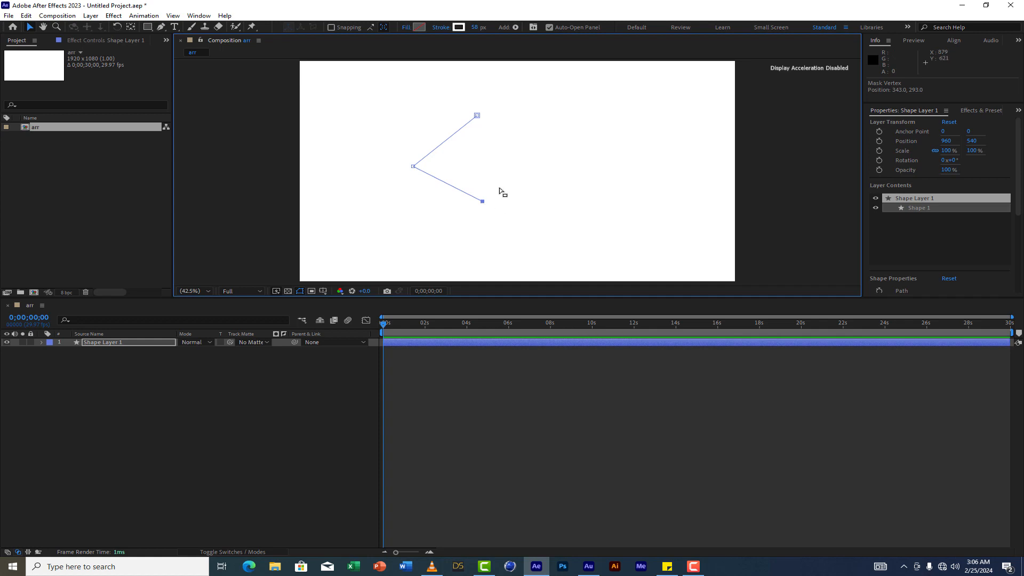
{"action": "left_click", "coordinate": [500, 193]}
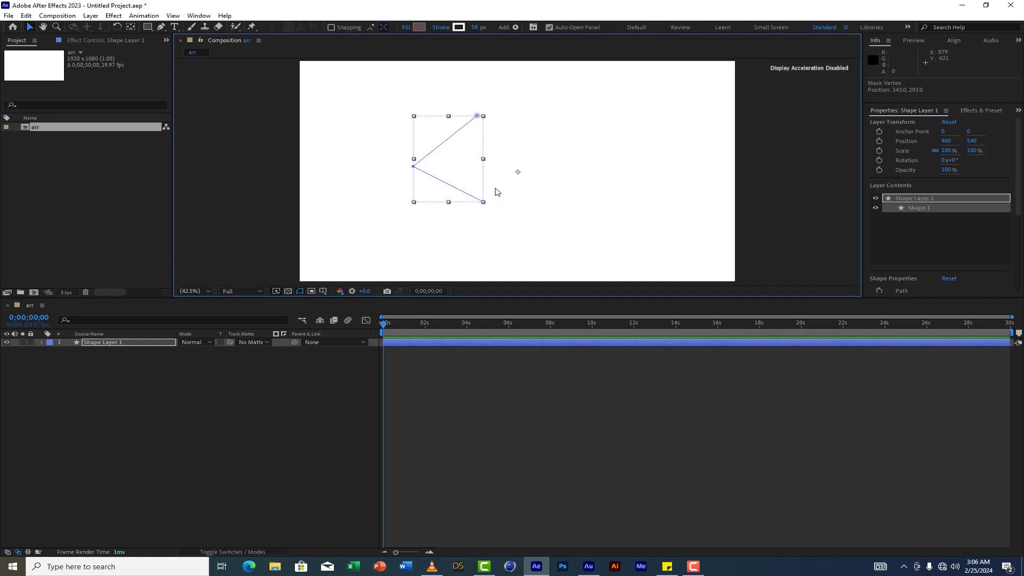
- Set the arrowhead's stroke color to dark blue, hex 192275
{"action": "left_click", "coordinate": [456, 31]}
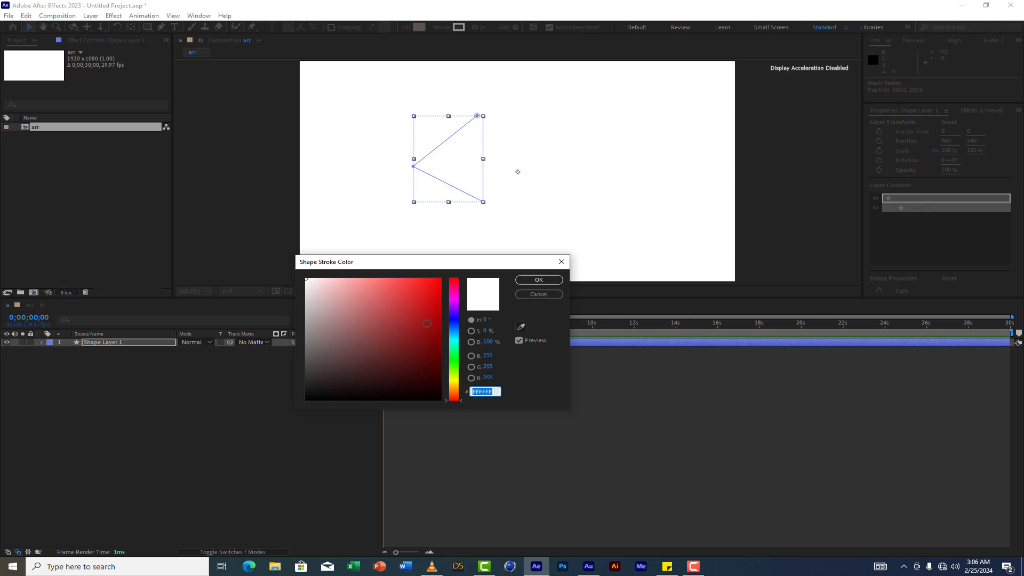
{"action": "left_click", "coordinate": [453, 321]}
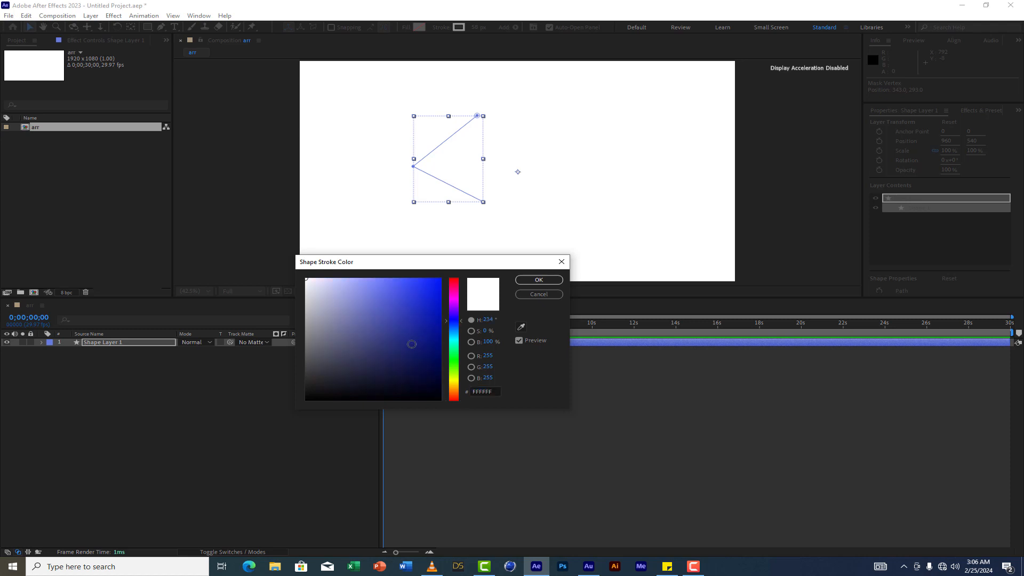
{"action": "left_click", "coordinate": [412, 344]}
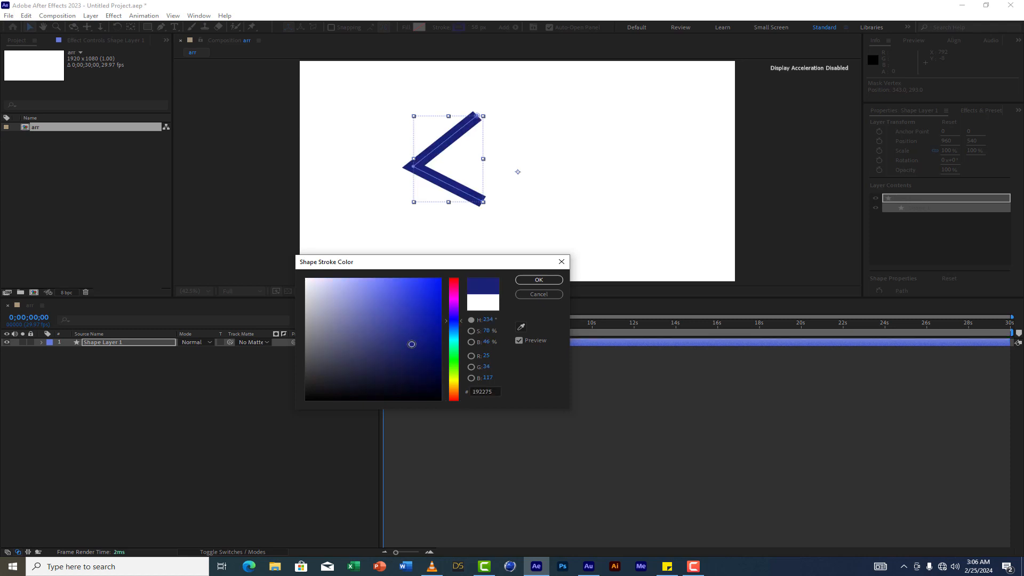
{"action": "left_click", "coordinate": [539, 278]}
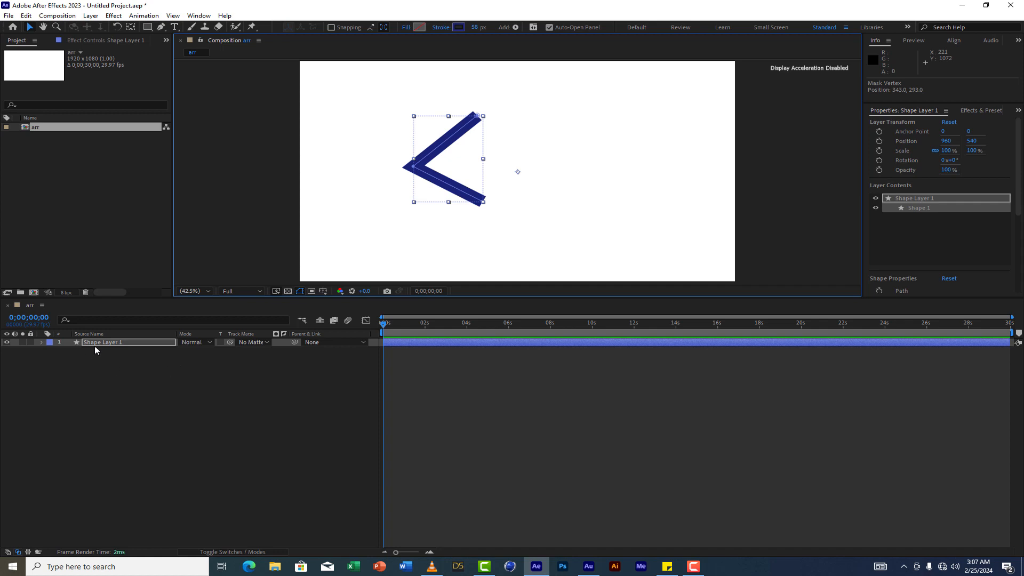
- Set the line cap of the shape's stroke to Round Cap and its line join to Round Join
{"action": "left_click", "coordinate": [41, 342]}
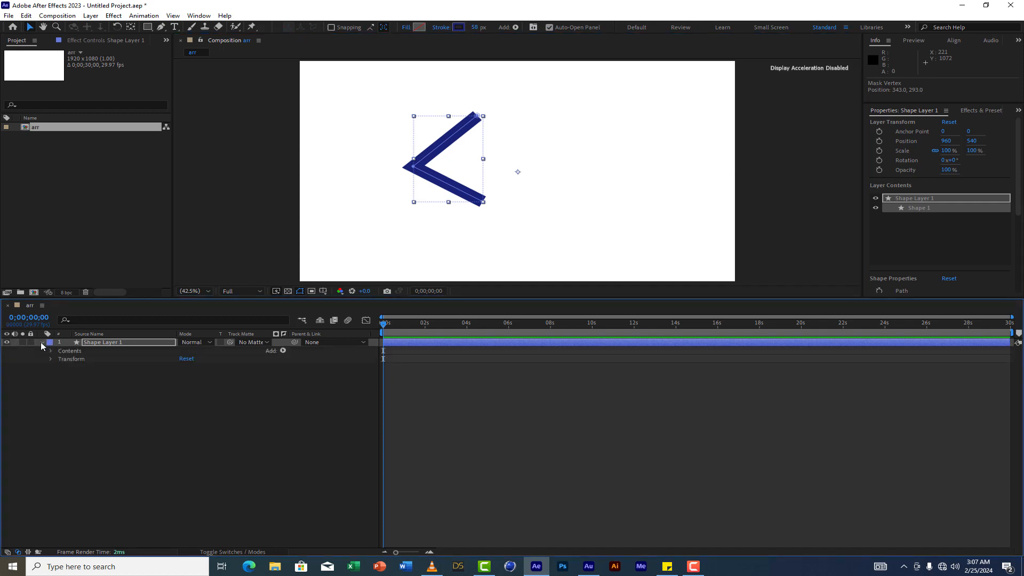
{"action": "left_click", "coordinate": [52, 351]}
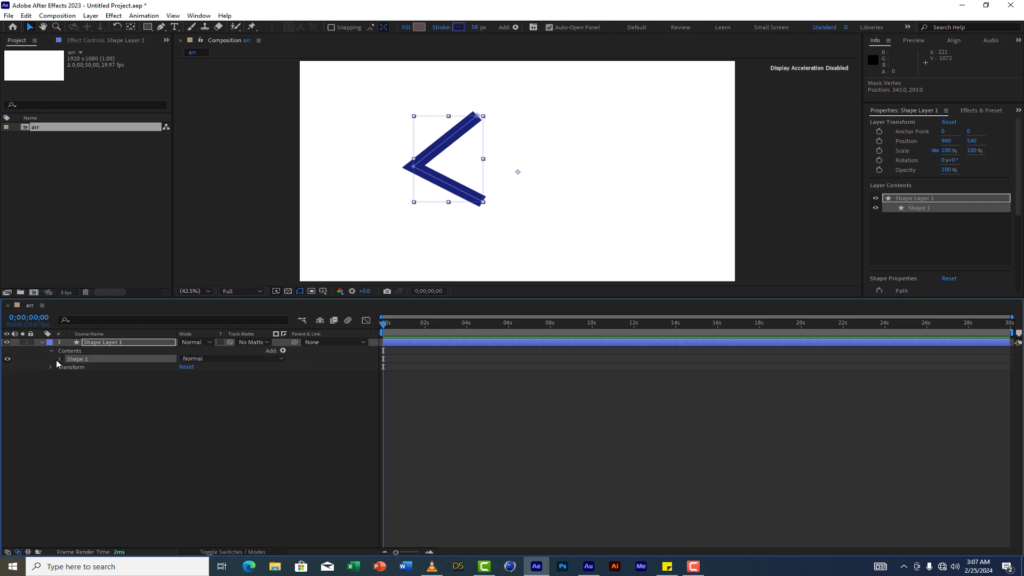
{"action": "left_click", "coordinate": [59, 359]}
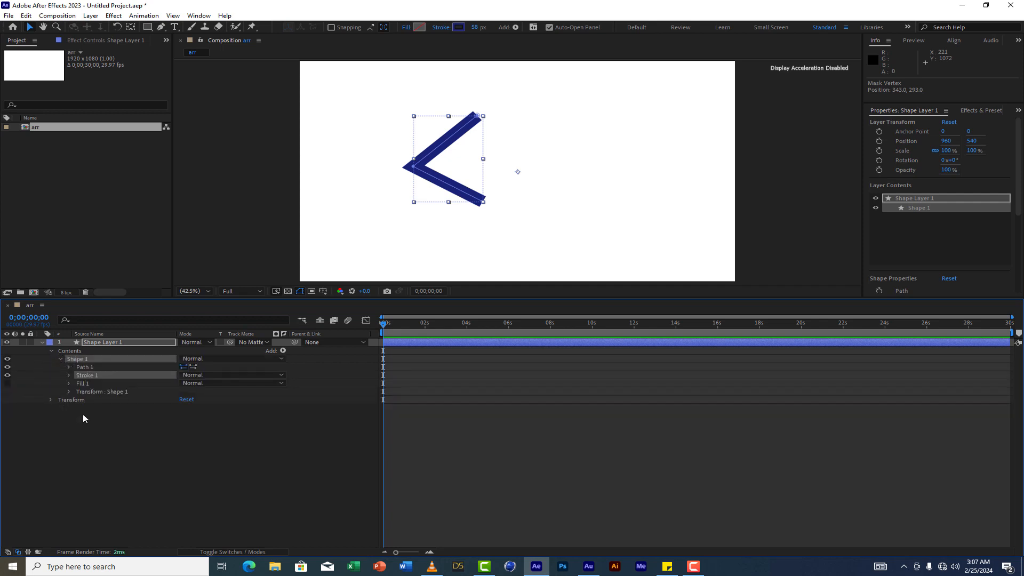
{"action": "left_click", "coordinate": [68, 376]}
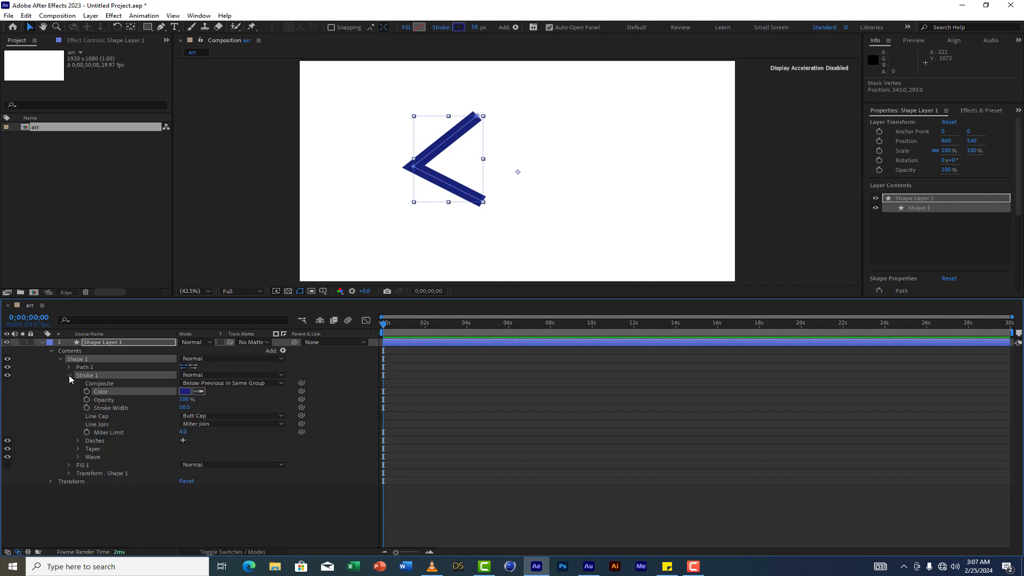
{"action": "left_click", "coordinate": [230, 418]}
{"action": "left_click", "coordinate": [212, 436]}
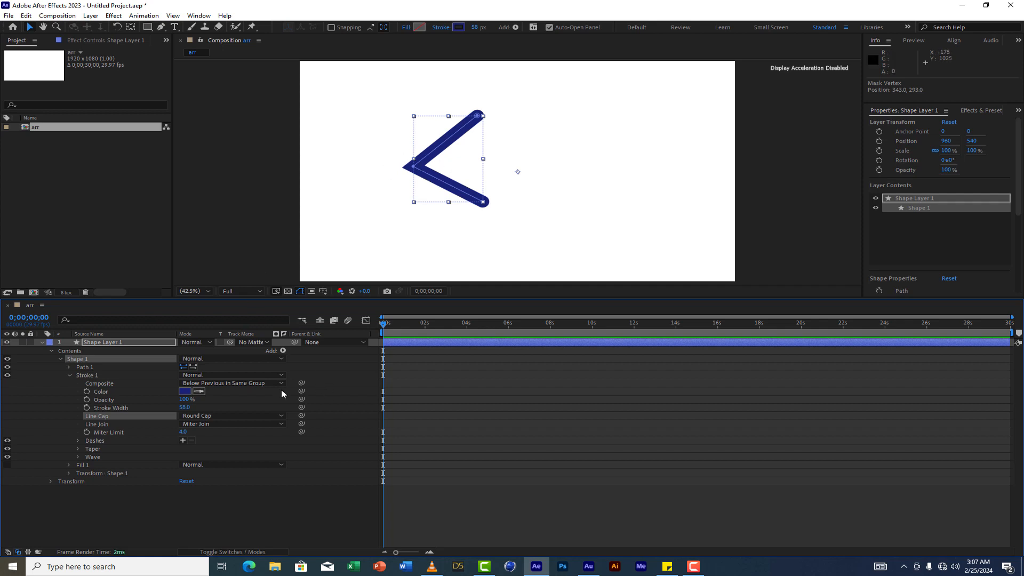
{"action": "left_click", "coordinate": [238, 424]}
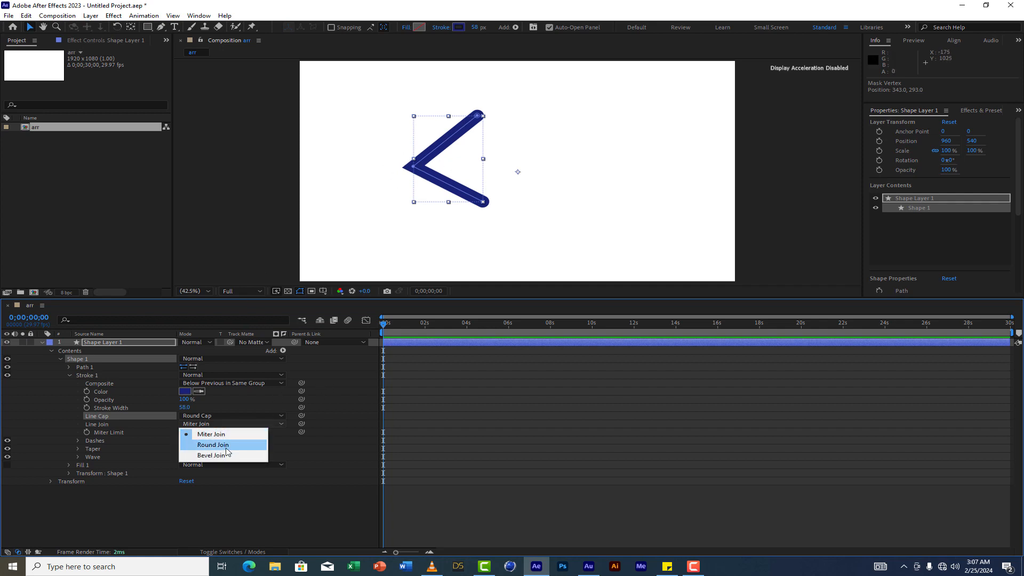
{"action": "left_click", "coordinate": [227, 445]}
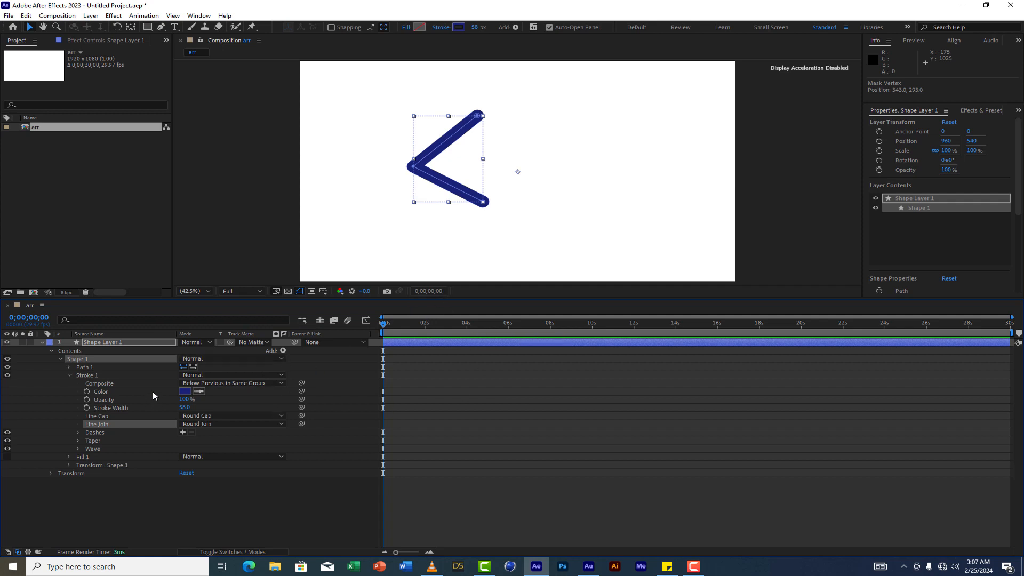
- Reveal the layer's Position and Scale, set Scale to 0% and add a Scale keyframe at 0 seconds
{"action": "key", "text": "s"}
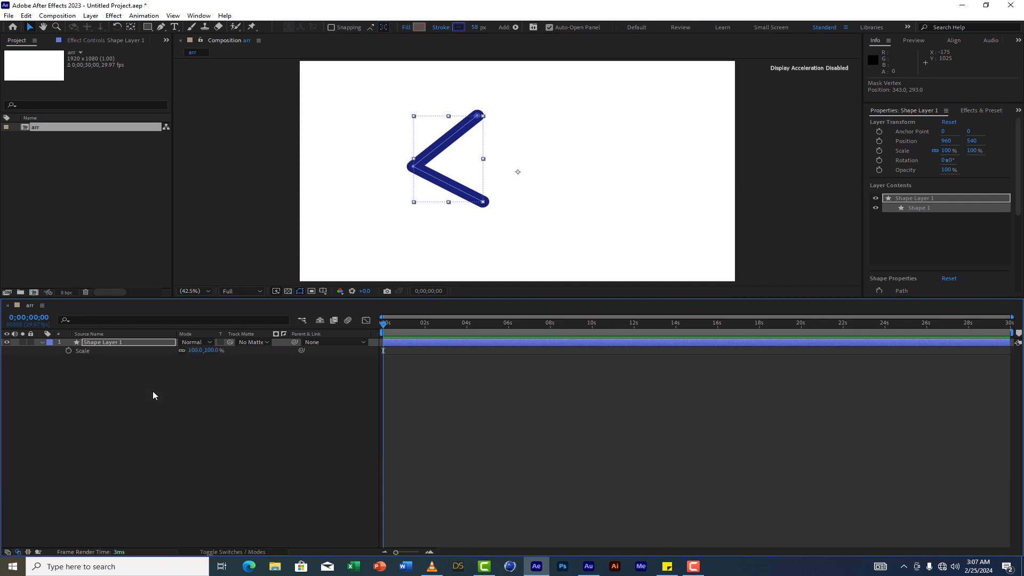
{"action": "key", "text": "shift+p"}
{"action": "left_click_drag", "start_coordinate": [212, 359], "coordinate": [162, 361]}
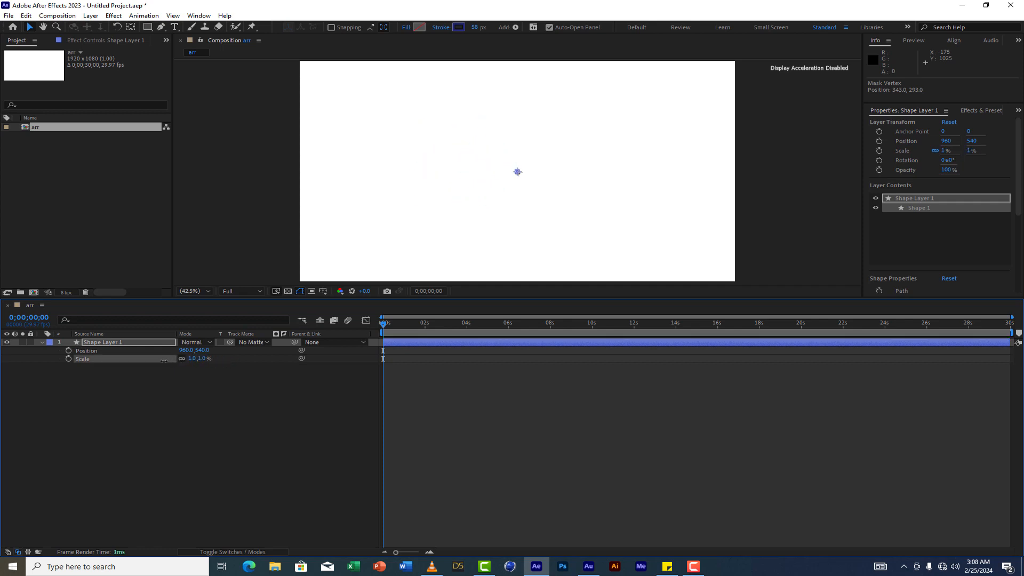
{"action": "left_click", "coordinate": [201, 359]}
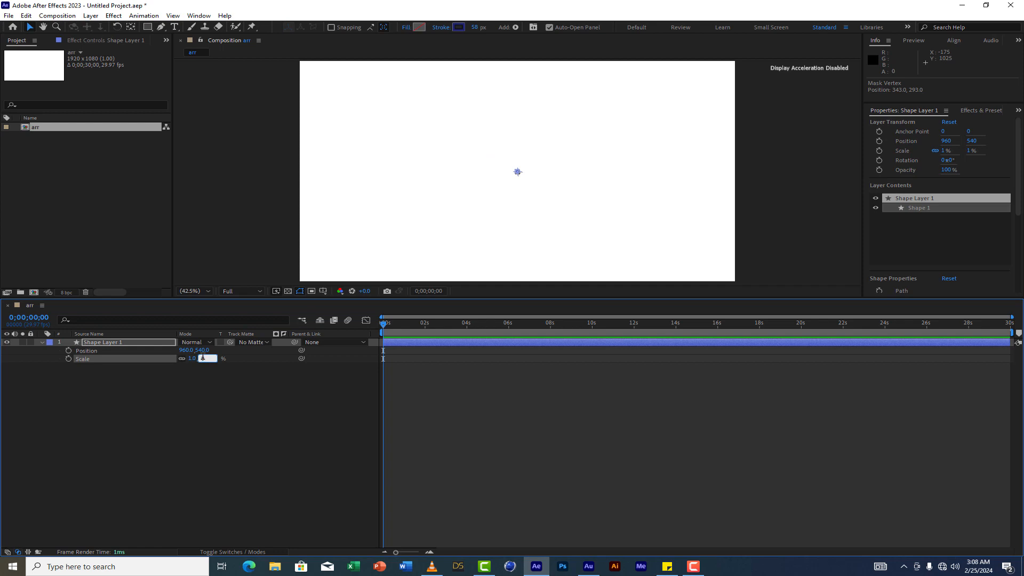
{"action": "type", "text": "0"}
{"action": "key", "text": "Return"}
{"action": "left_click", "coordinate": [68, 358]}
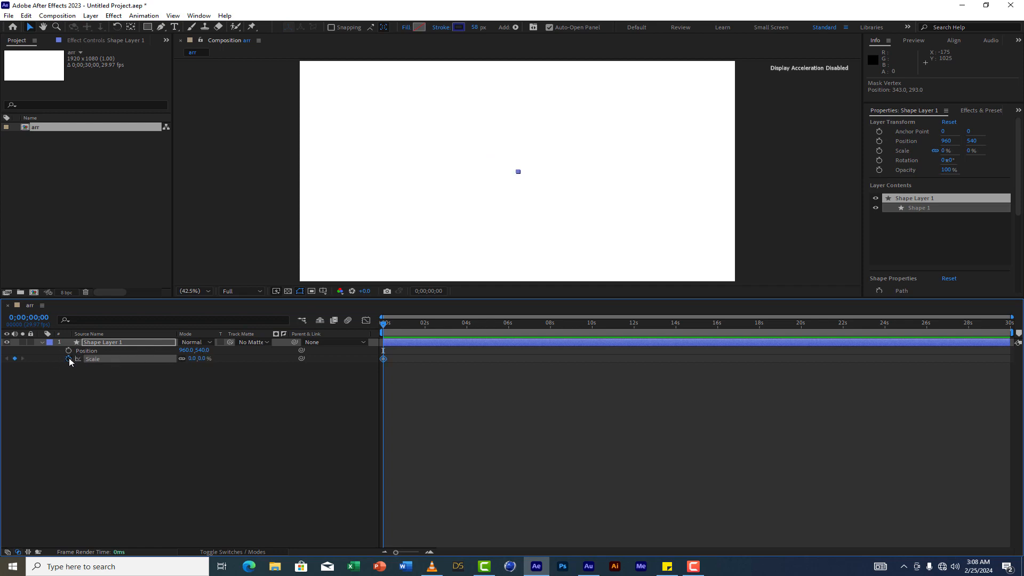
- Add a Scale keyframe of 181% at 4 seconds and play the scale-up animation from the start
{"action": "left_click", "coordinate": [468, 323]}
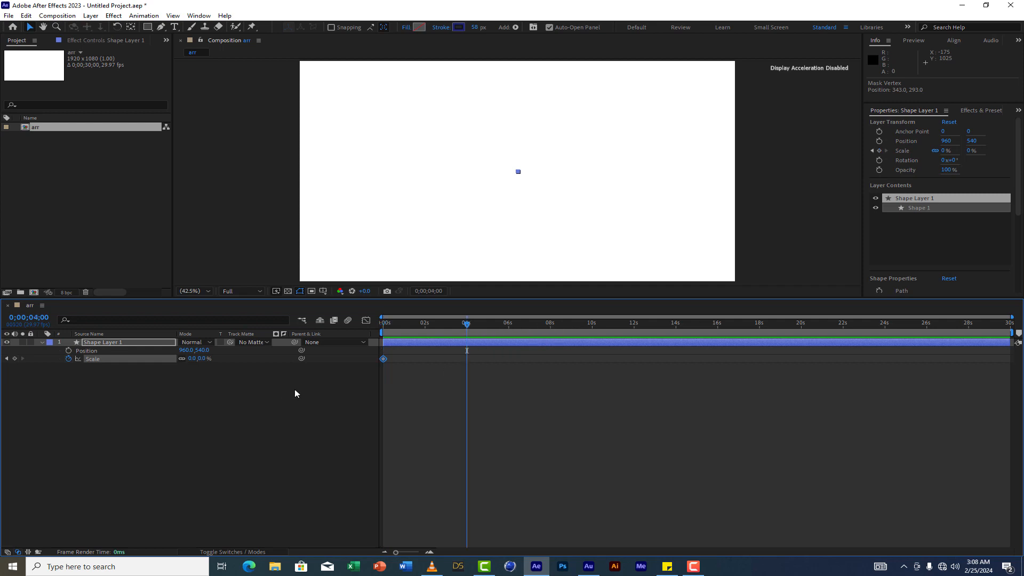
{"action": "left_click_drag", "start_coordinate": [205, 361], "coordinate": [294, 351]}
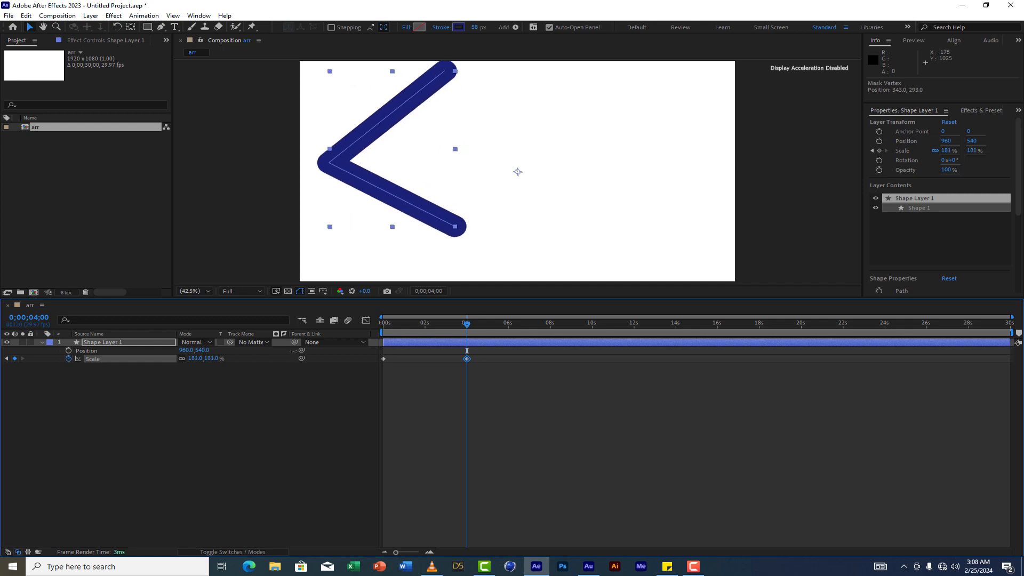
{"action": "left_click_drag", "start_coordinate": [467, 323], "coordinate": [362, 325]}
{"action": "key", "text": "space"}
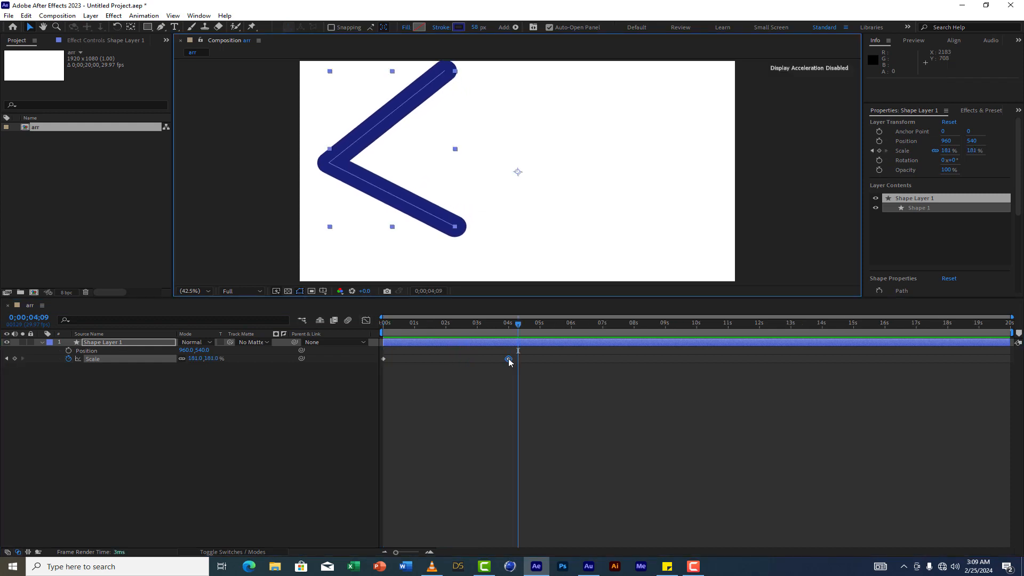
- Move the second Scale keyframe to about 3 seconds and shorten the work area to end at about 14 seconds
{"action": "left_click_drag", "start_coordinate": [508, 361], "coordinate": [475, 362]}
{"action": "left_click_drag", "start_coordinate": [994, 335], "coordinate": [819, 334]}
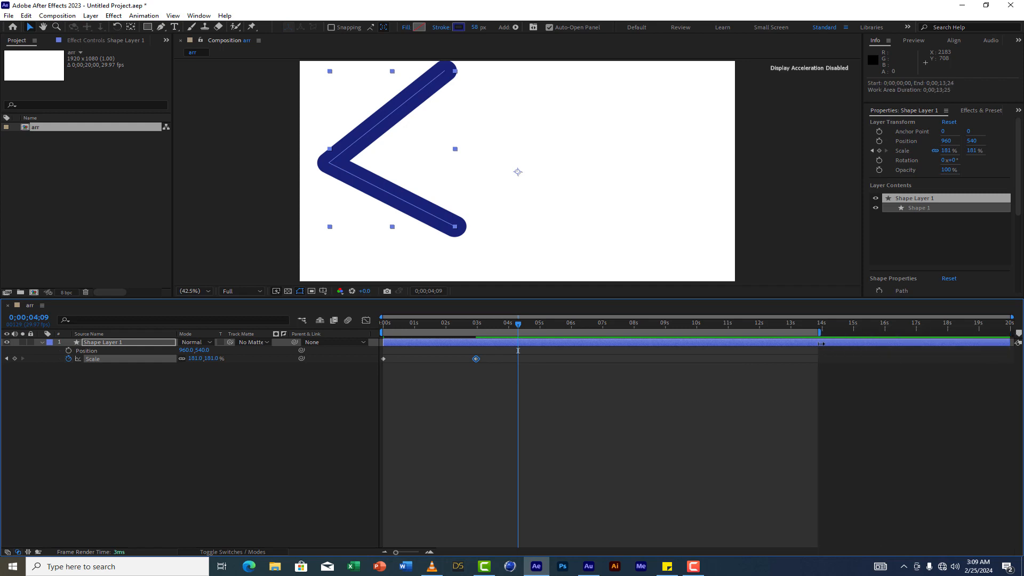
{"action": "left_click_drag", "start_coordinate": [1013, 316], "coordinate": [841, 326]}
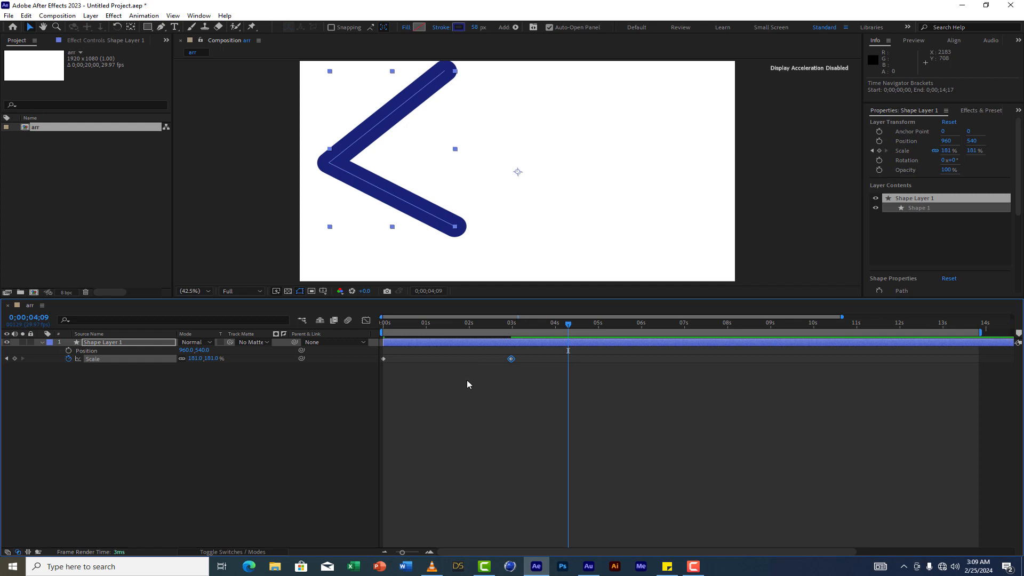
- Add a Position keyframe at 0 seconds and another at 0;00;02;29 with the arrowhead moved off-canvas to 218.8, 544.7, and preview it
{"action": "left_click_drag", "start_coordinate": [515, 331], "coordinate": [338, 331]}
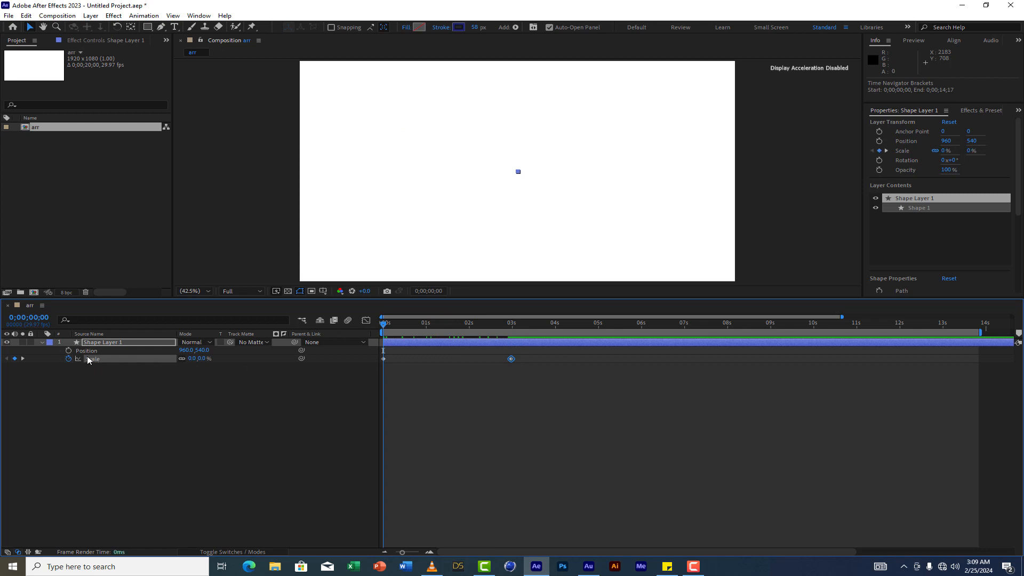
{"action": "left_click", "coordinate": [69, 350]}
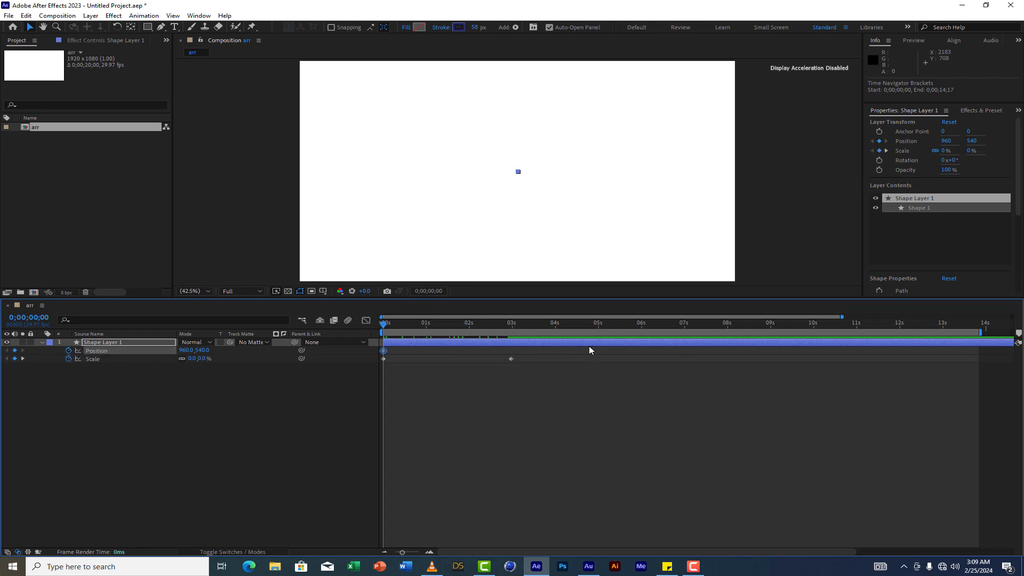
{"action": "left_click", "coordinate": [511, 325]}
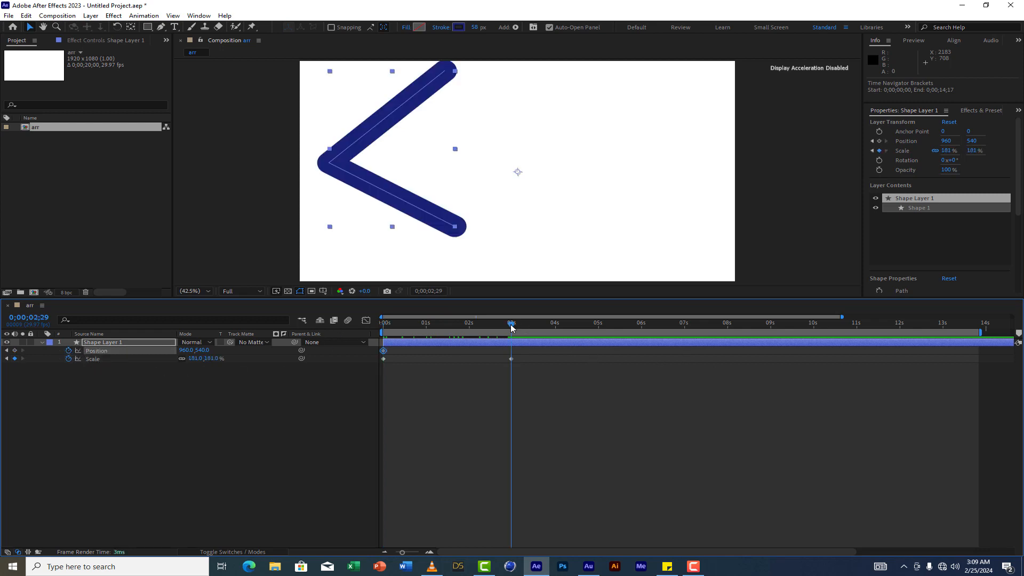
{"action": "left_click_drag", "start_coordinate": [321, 166], "coordinate": [173, 167]}
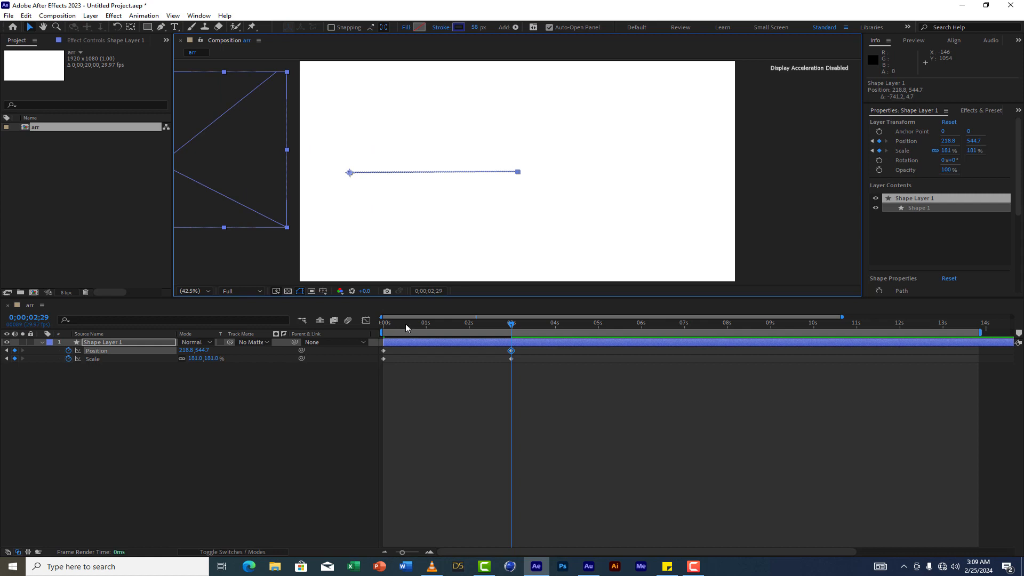
{"action": "key", "text": "Home"}
{"action": "key", "text": "space"}
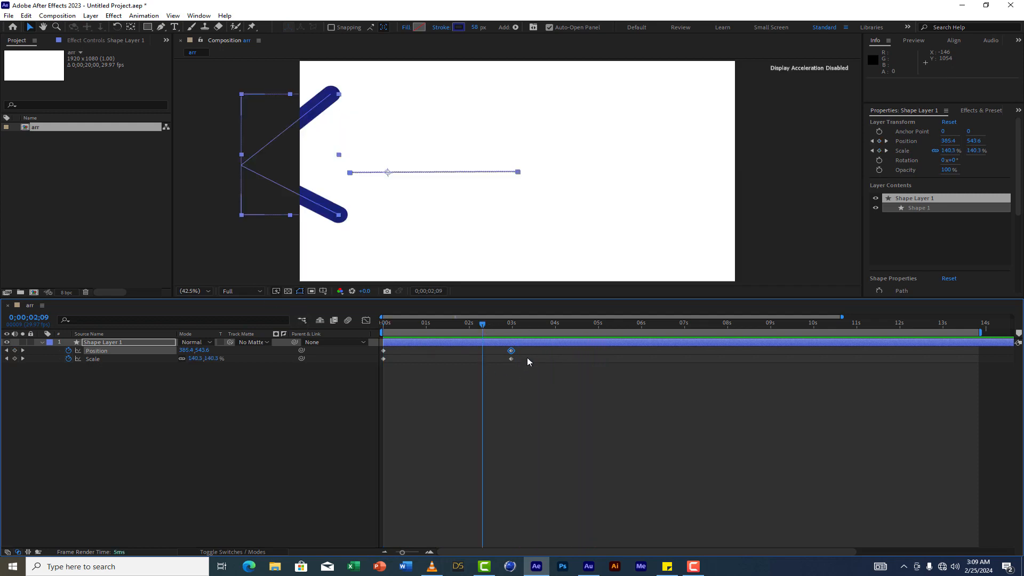
- Apply Easy Ease to all of the layer's Position and Scale keyframes
{"action": "left_click_drag", "start_coordinate": [526, 344], "coordinate": [347, 376]}
{"action": "right_click", "coordinate": [511, 359]}
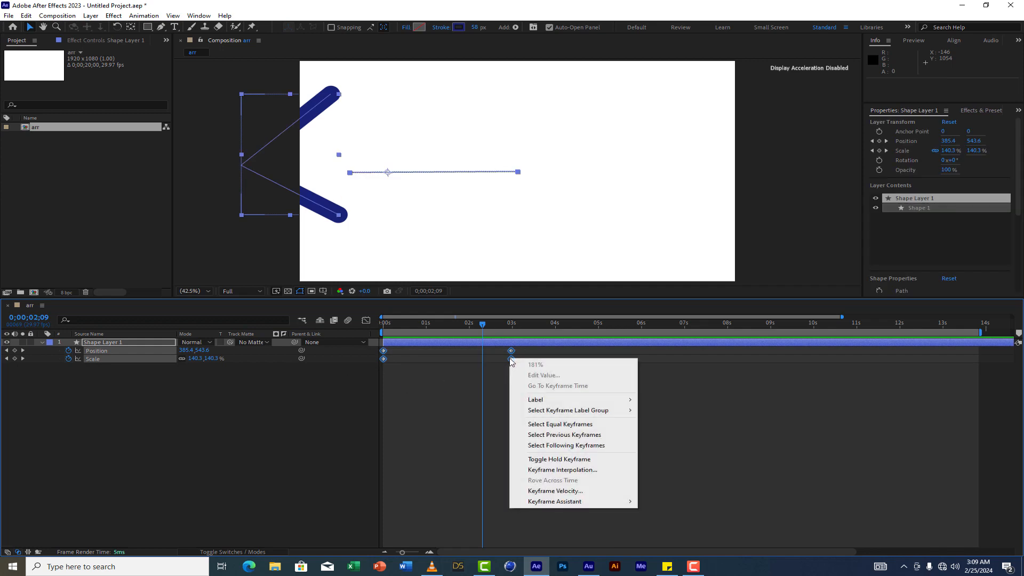
{"action": "mouse_move", "coordinate": [568, 502]}
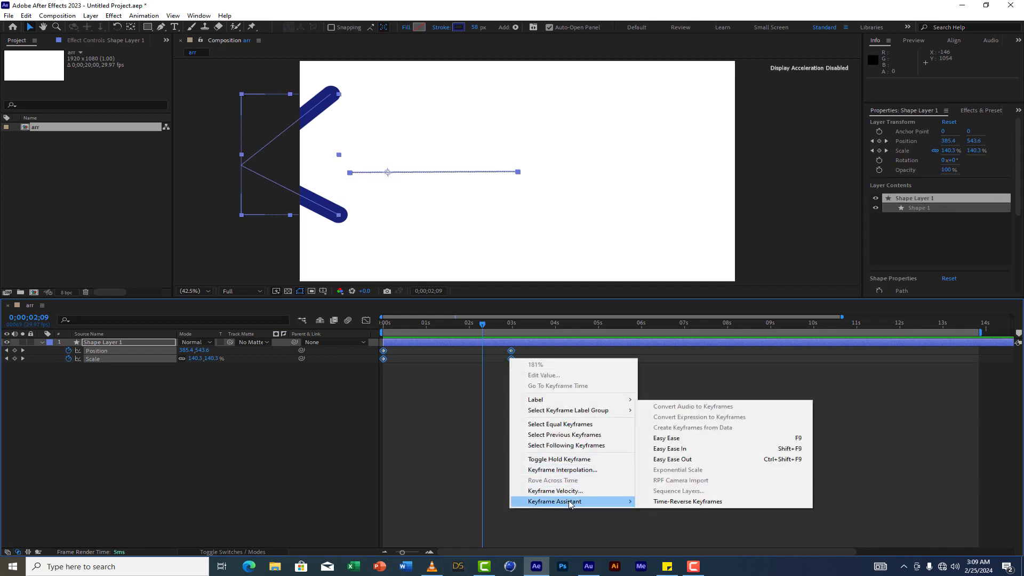
{"action": "left_click", "coordinate": [678, 438]}
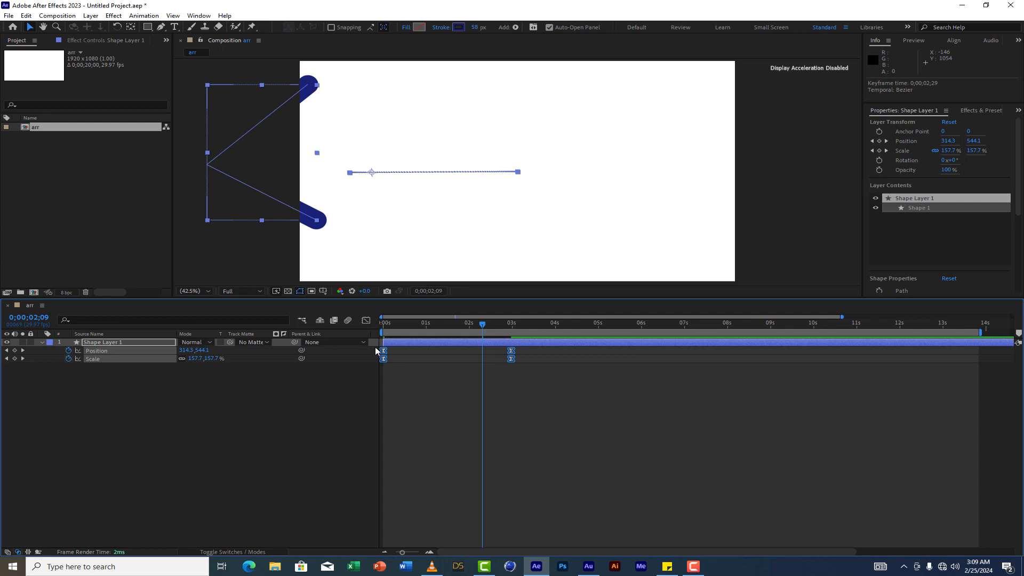
{"action": "left_click", "coordinate": [426, 389]}
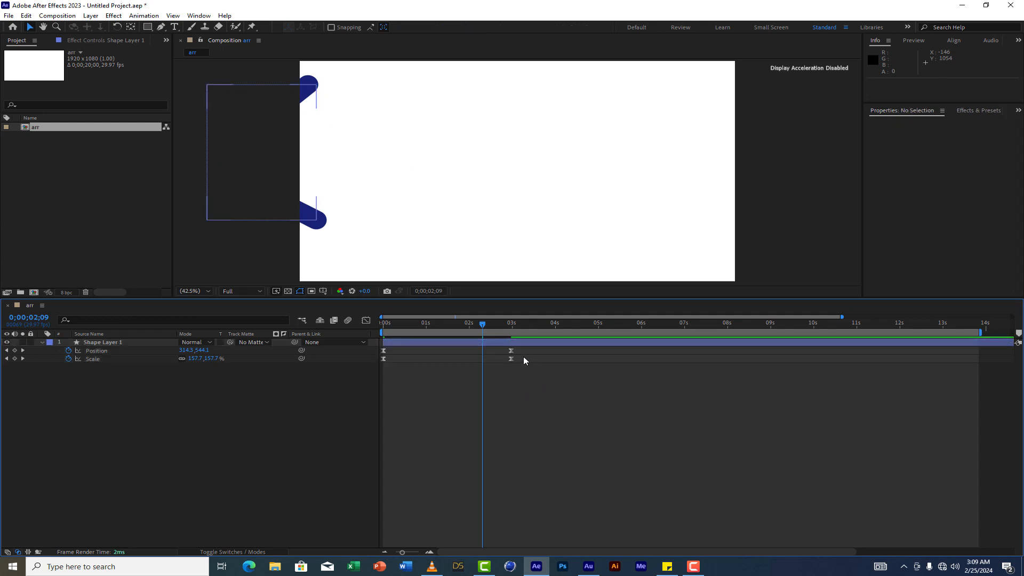
- Reshape the Scale curve in the Graph Editor so it rises quickly and eases long into the last keyframe, and preview it
{"action": "left_click_drag", "start_coordinate": [523, 357], "coordinate": [348, 381]}
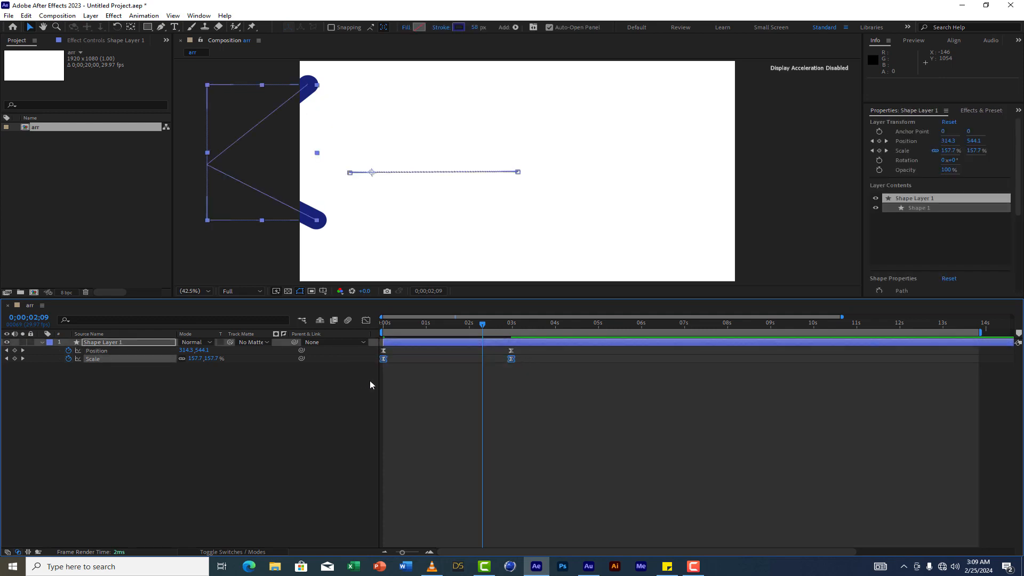
{"action": "left_click", "coordinate": [366, 321]}
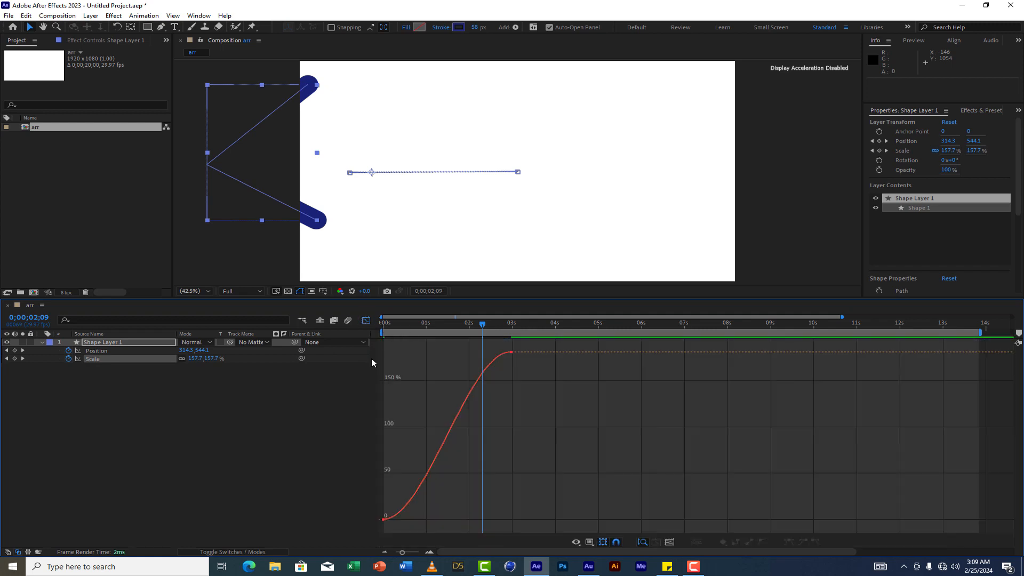
{"action": "left_click", "coordinate": [510, 352]}
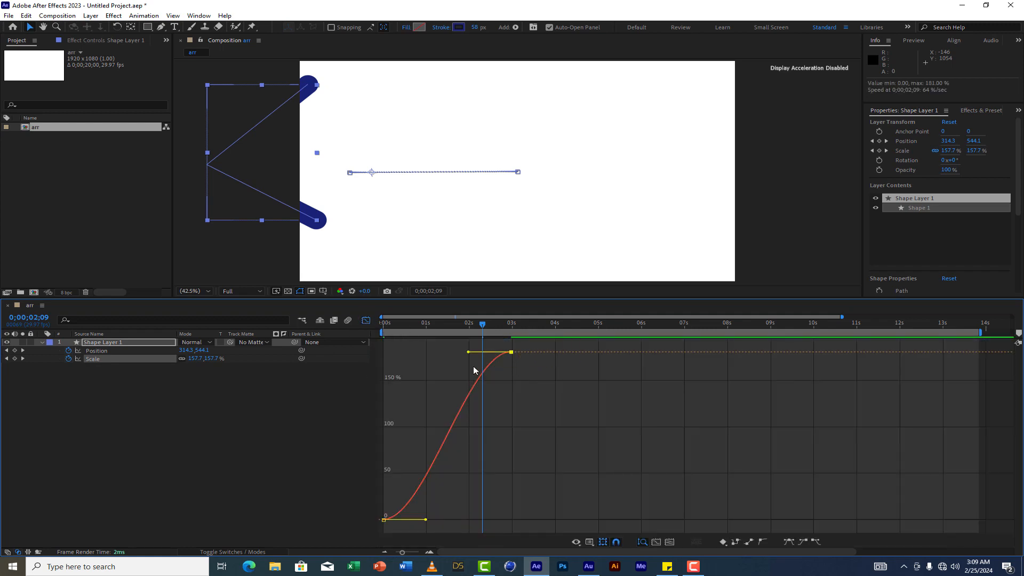
{"action": "left_click_drag", "start_coordinate": [469, 353], "coordinate": [356, 314]}
{"action": "left_click", "coordinate": [396, 324]}
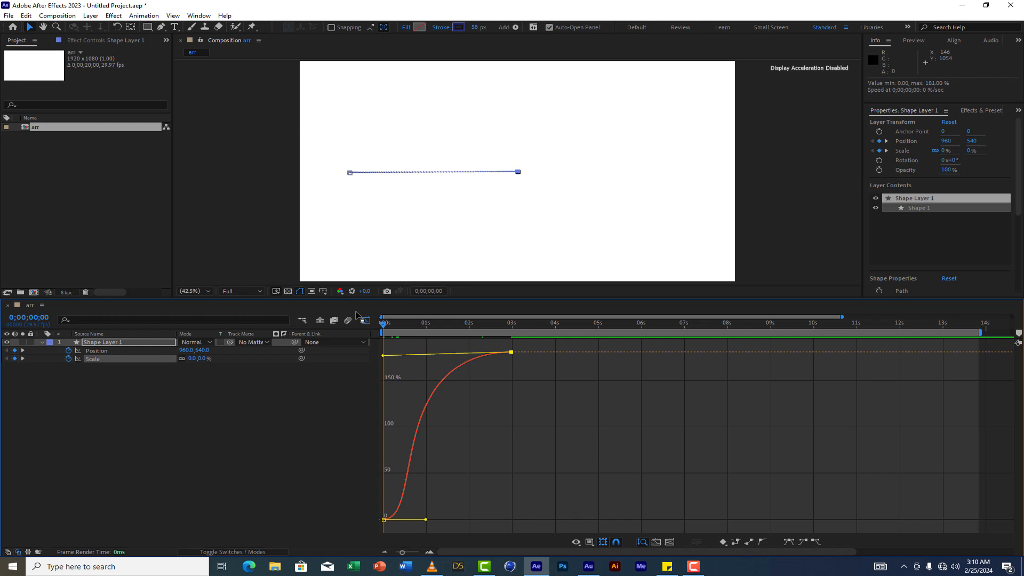
{"action": "key", "text": "space"}
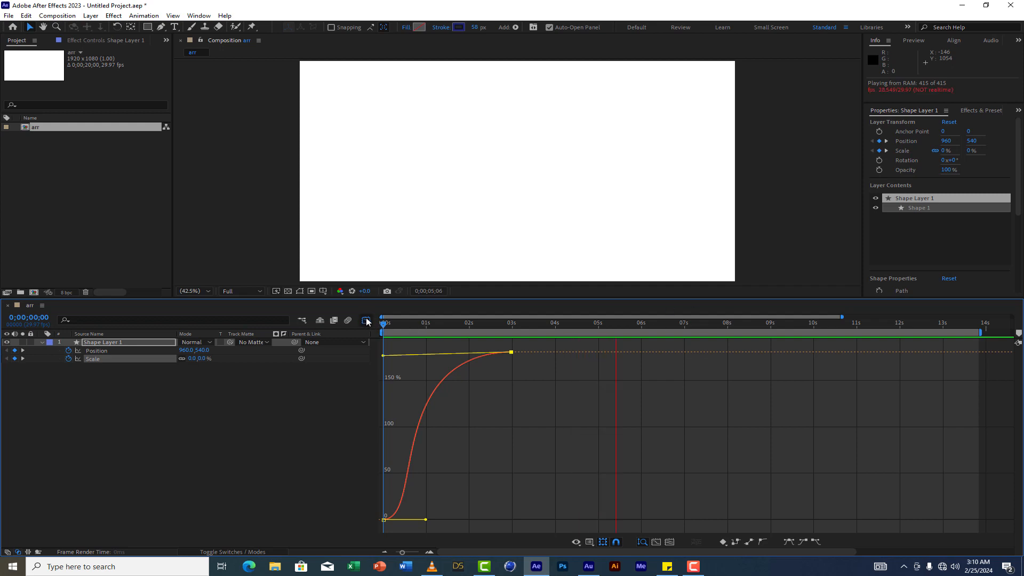
{"action": "left_click", "coordinate": [366, 320]}
- Reveal the shape's Stroke 1 properties and add a Stroke Width keyframe at 0 seconds
{"action": "mouse_move", "coordinate": [384, 324]}
{"action": "left_mouse_down"}
{"action": "mouse_move", "coordinate": [424, 330]}
{"action": "mouse_move", "coordinate": [373, 332]}
{"action": "left_mouse_up"}
{"action": "left_click", "coordinate": [42, 343]}
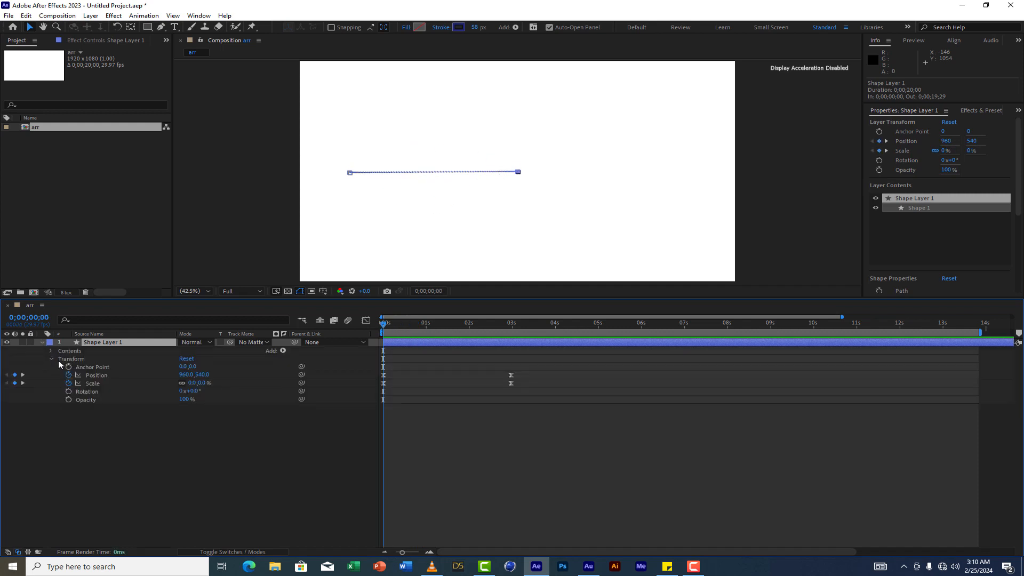
{"action": "left_click", "coordinate": [54, 358]}
{"action": "left_click", "coordinate": [50, 358]}
{"action": "left_click", "coordinate": [51, 351]}
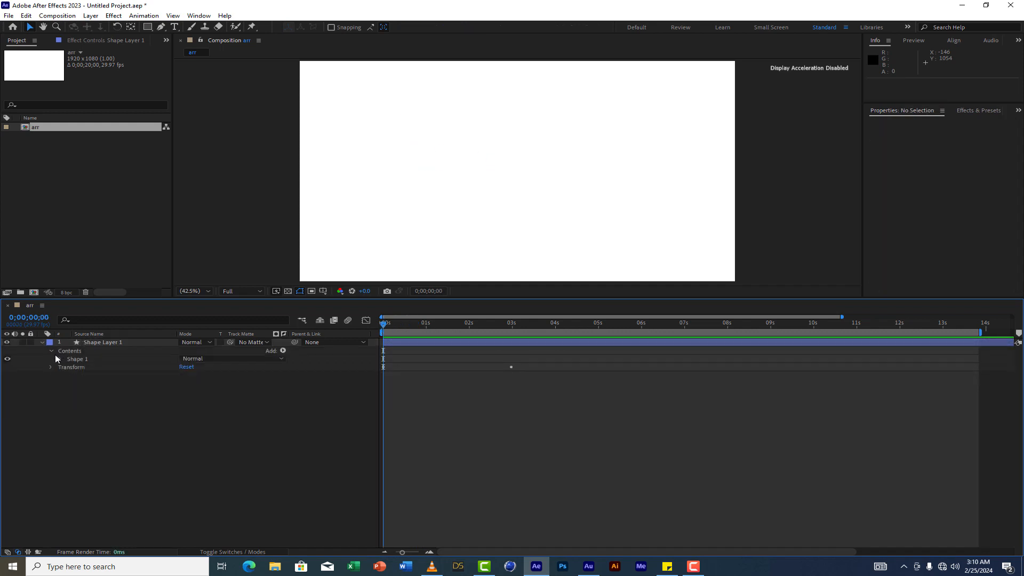
{"action": "left_click", "coordinate": [60, 359]}
{"action": "left_click", "coordinate": [68, 375]}
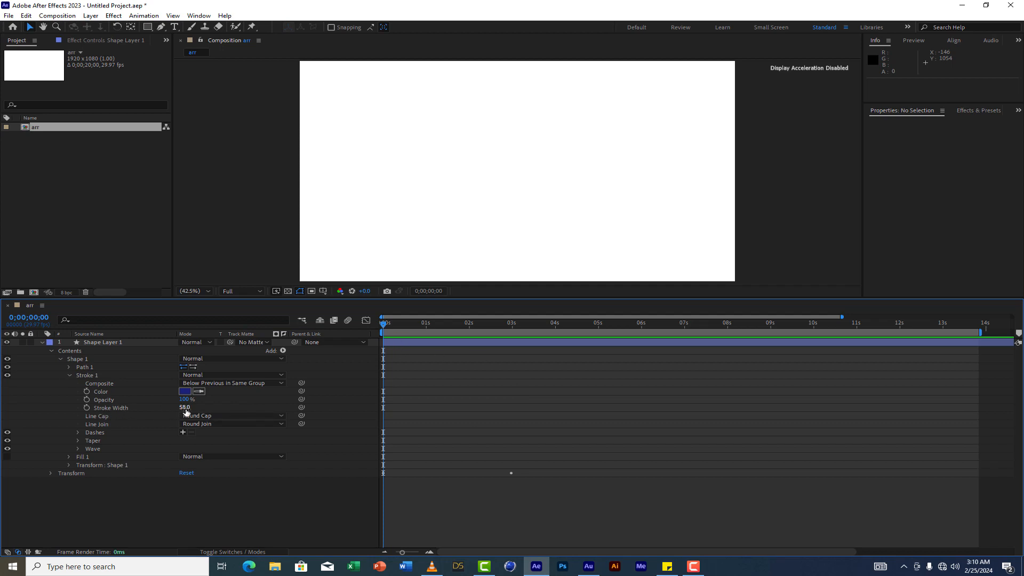
{"action": "left_click", "coordinate": [87, 407]}
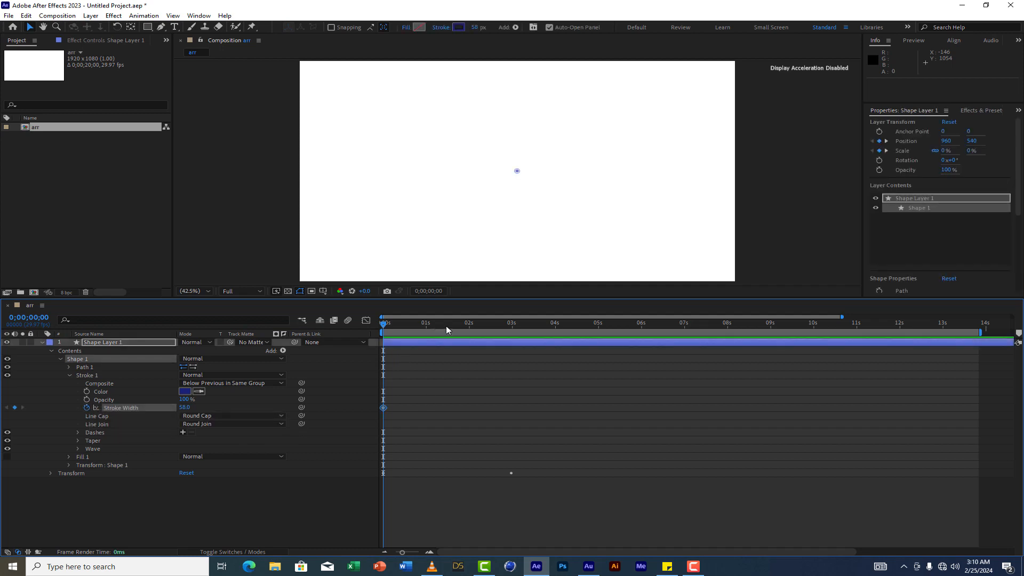
- Add a Stroke Width keyframe of 0 at 0;00;02;29 and play the animation from the start
{"action": "left_click_drag", "start_coordinate": [447, 330], "coordinate": [511, 338]}
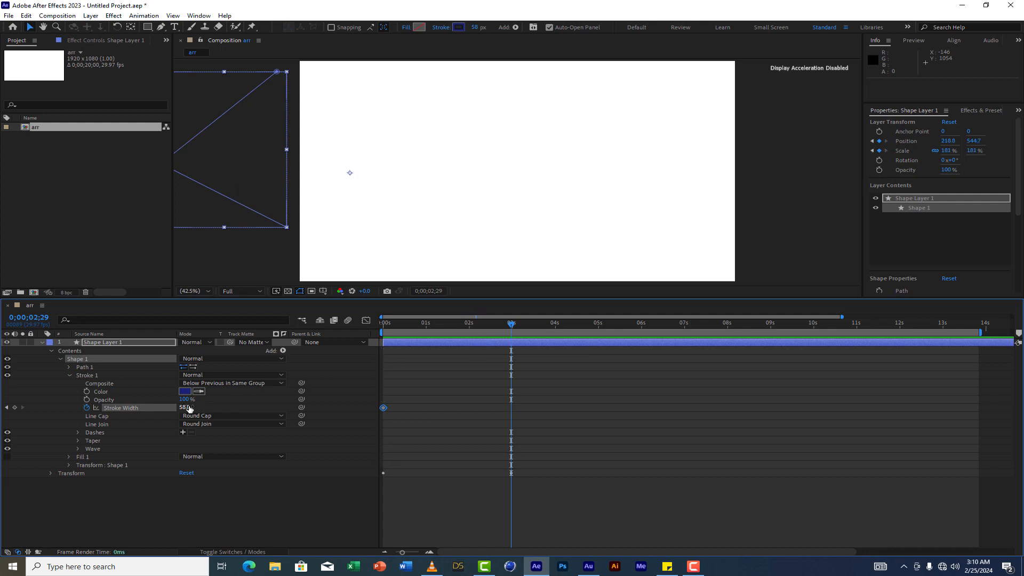
{"action": "left_click_drag", "start_coordinate": [184, 407], "coordinate": [40, 405]}
{"action": "left_click_drag", "start_coordinate": [427, 321], "coordinate": [242, 321]}
{"action": "key", "text": "space"}
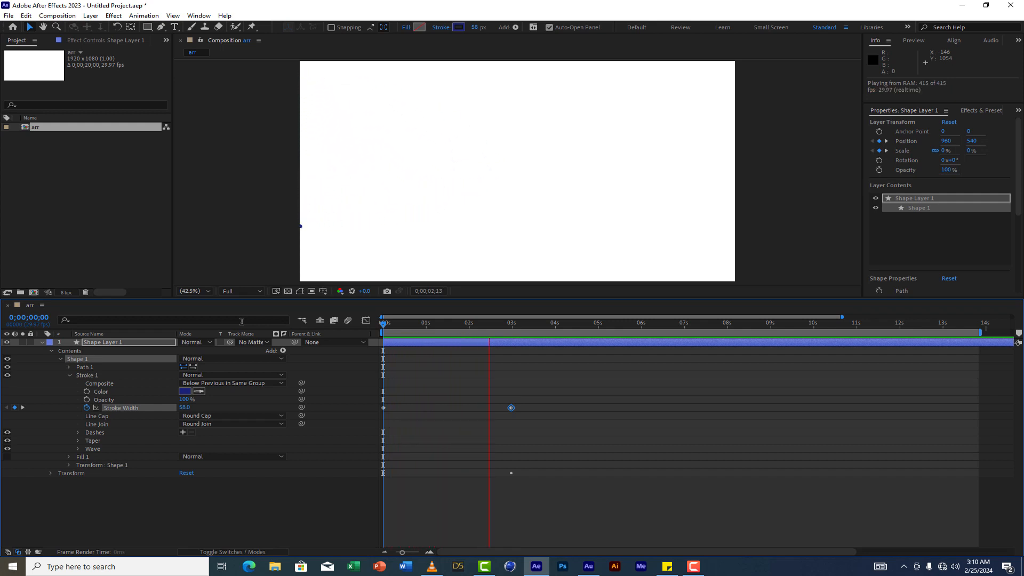
- Move the first Stroke Width keyframe to 0;00;01;03 and preview the animation from the start
{"action": "left_click", "coordinate": [437, 326]}
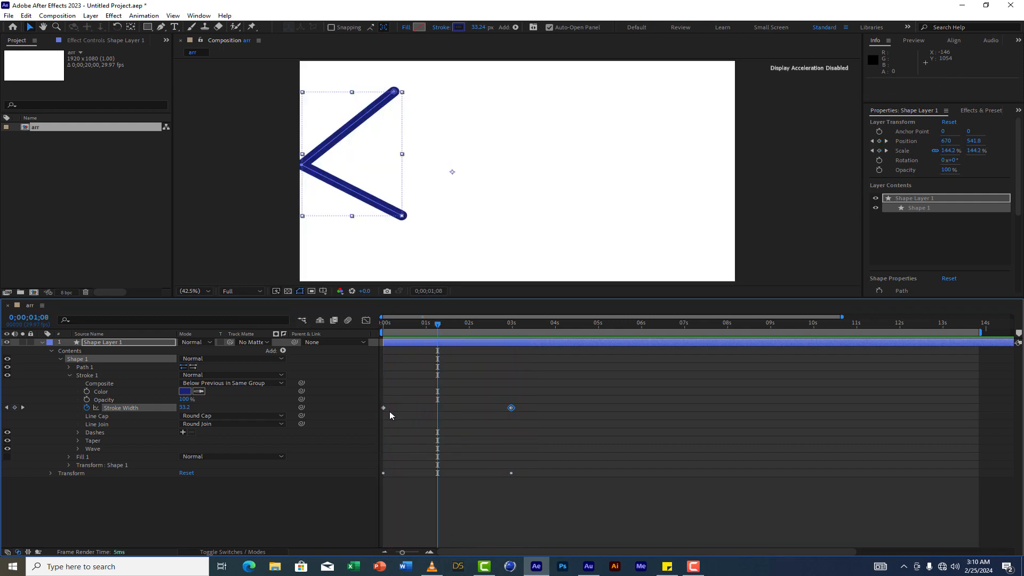
{"action": "left_click_drag", "start_coordinate": [384, 408], "coordinate": [431, 408]}
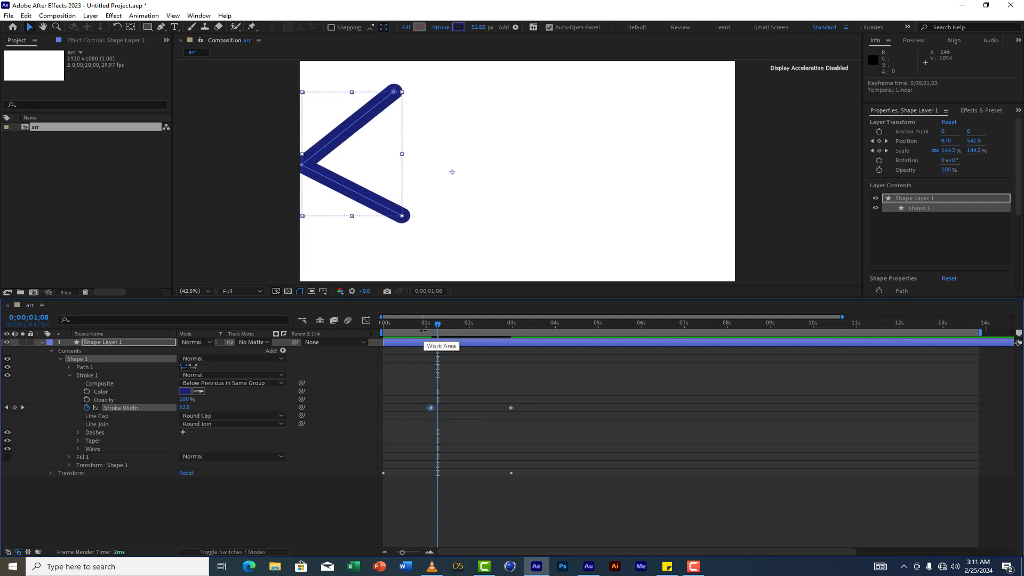
{"action": "left_click_drag", "start_coordinate": [425, 329], "coordinate": [250, 329]}
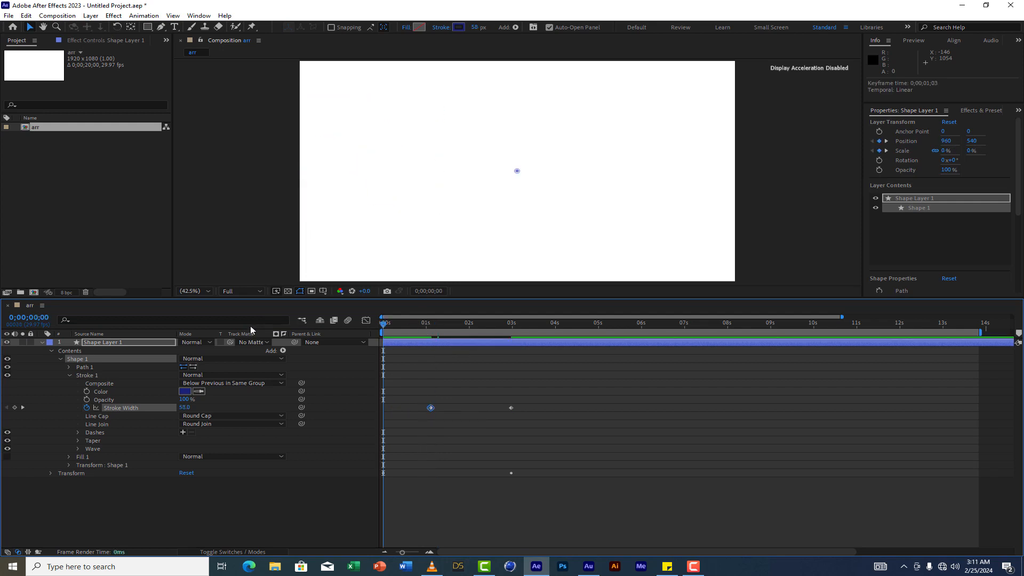
{"action": "key", "text": "space"}
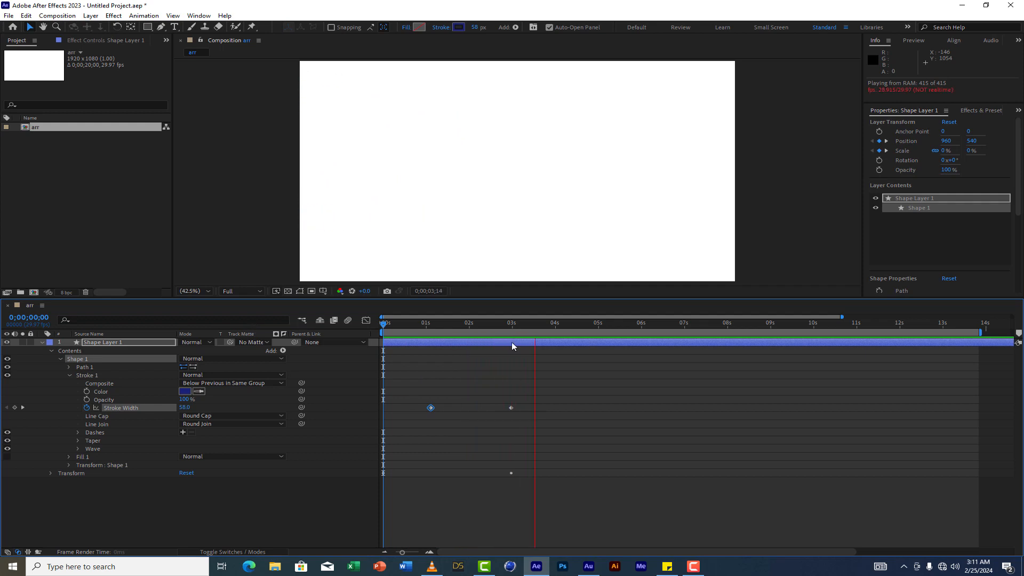
{"action": "left_click", "coordinate": [515, 322]}
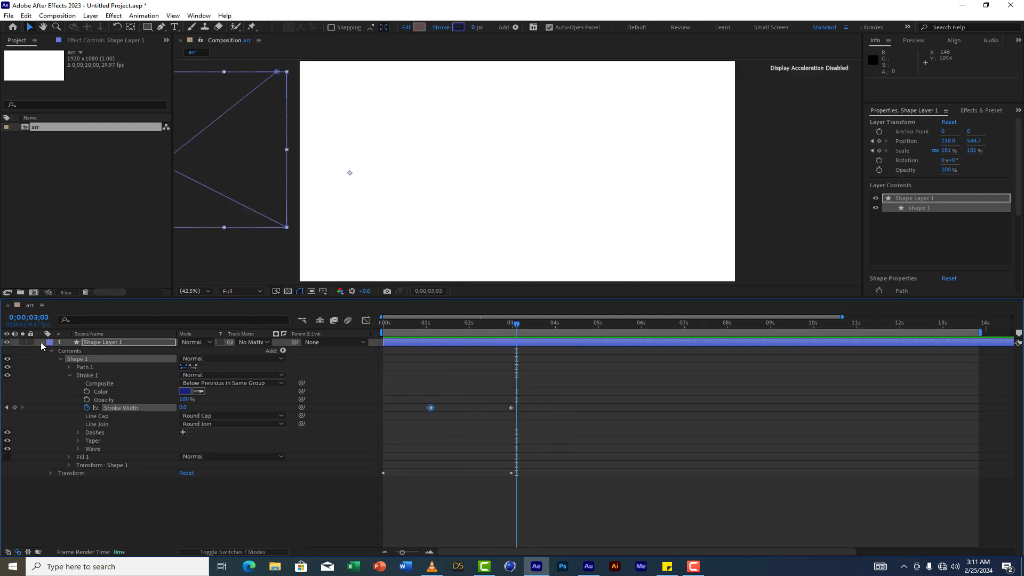
- Duplicate the arrowhead shape layer and offset the copy's start to about 15 frames into the composition
{"action": "left_click", "coordinate": [42, 342]}
{"action": "left_click", "coordinate": [129, 399]}
{"action": "left_click", "coordinate": [127, 342]}
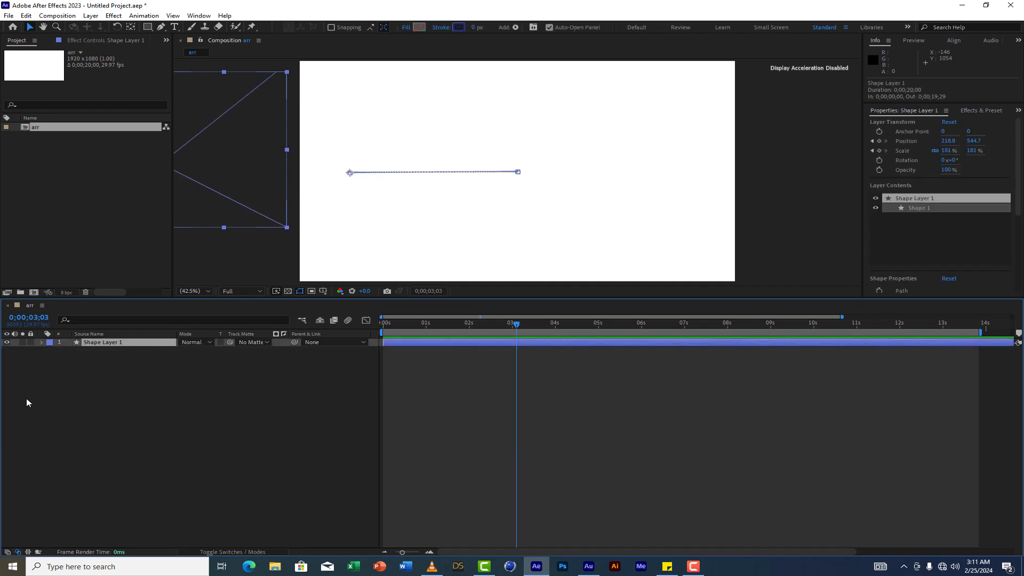
{"action": "key", "text": "ctrl+d"}
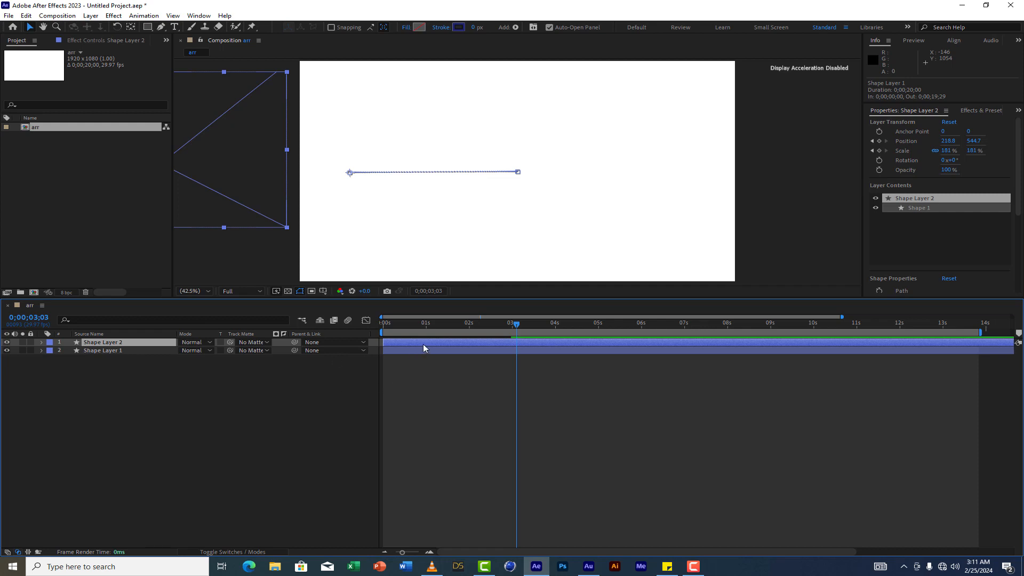
{"action": "left_click_drag", "start_coordinate": [422, 346], "coordinate": [441, 343]}
{"action": "left_click", "coordinate": [385, 323]}
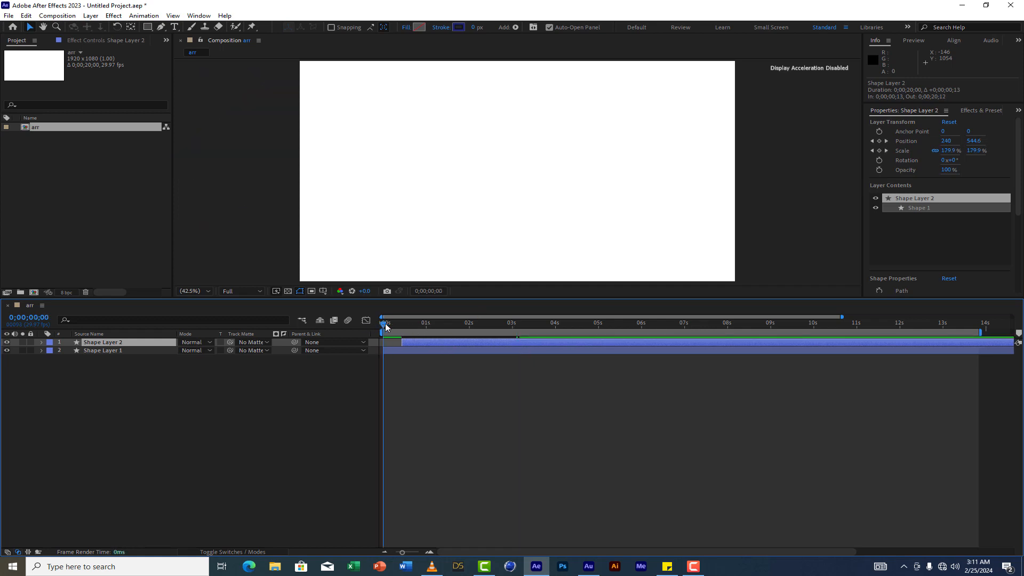
{"action": "mouse_move", "coordinate": [385, 323]}
{"action": "left_mouse_down"}
{"action": "mouse_move", "coordinate": [474, 322]}
{"action": "mouse_move", "coordinate": [450, 331]}
{"action": "mouse_move", "coordinate": [465, 341]}
{"action": "left_mouse_up"}
- Set the duplicate arrowhead's stroke color to teal, hex 0094A6, and play the animation from the start
{"action": "left_click", "coordinate": [456, 29]}
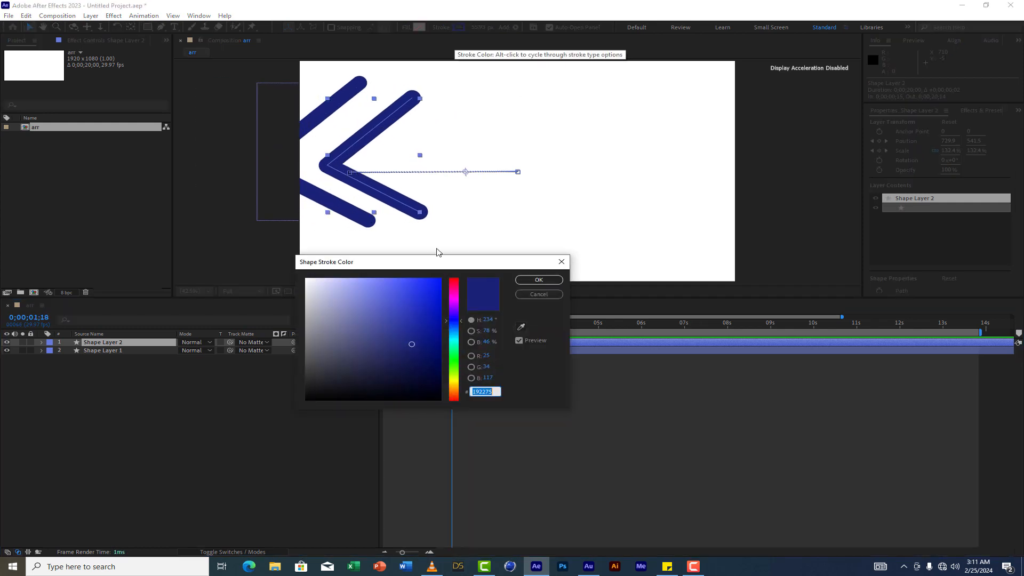
{"action": "left_click", "coordinate": [454, 337]}
{"action": "left_click", "coordinate": [432, 313]}
{"action": "left_click", "coordinate": [440, 319]}
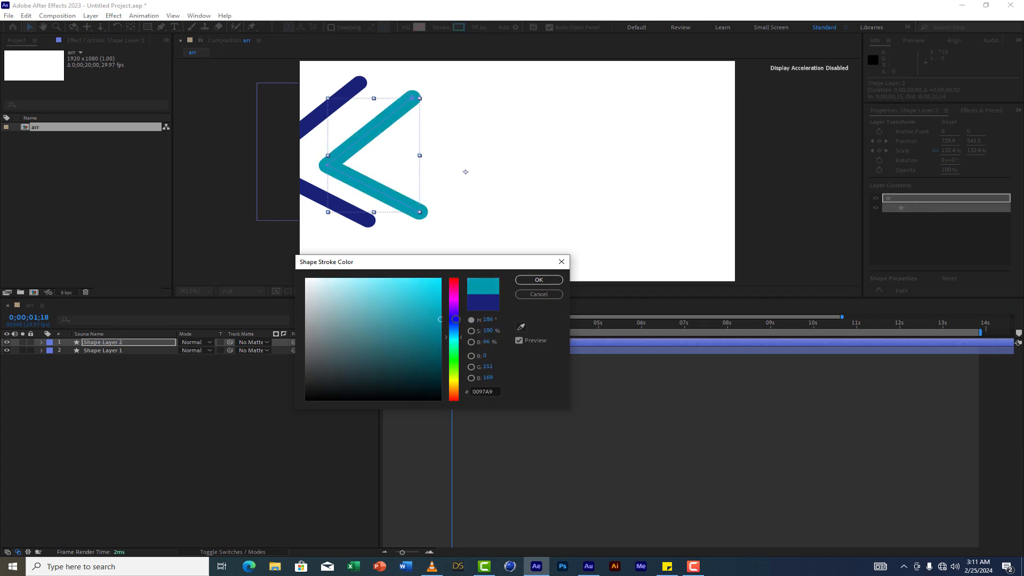
{"action": "mouse_move", "coordinate": [456, 318]}
{"action": "left_mouse_down"}
{"action": "mouse_move", "coordinate": [471, 301]}
{"action": "mouse_move", "coordinate": [465, 320]}
{"action": "left_mouse_up"}
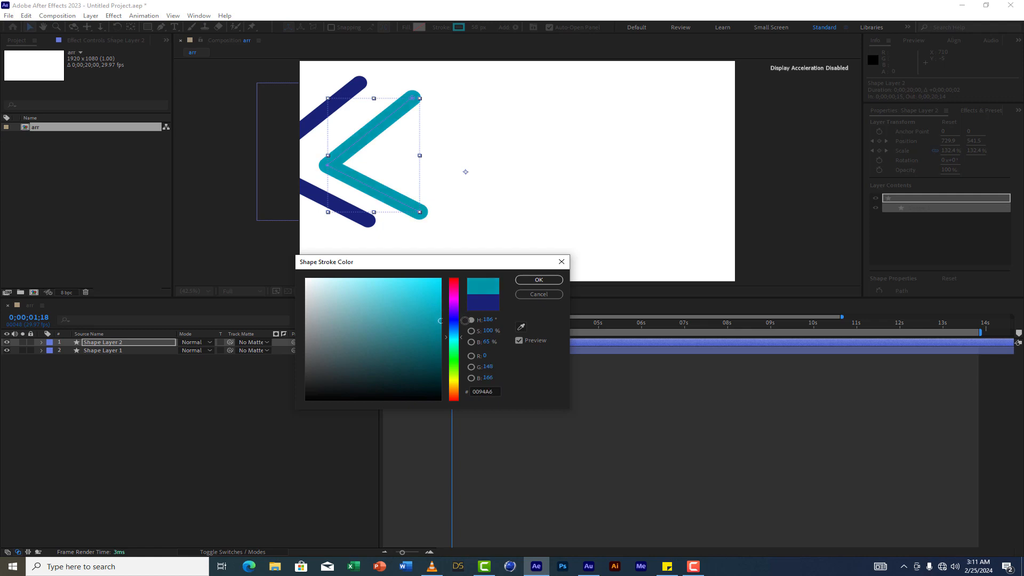
{"action": "left_click", "coordinate": [538, 281]}
{"action": "key", "text": "space"}
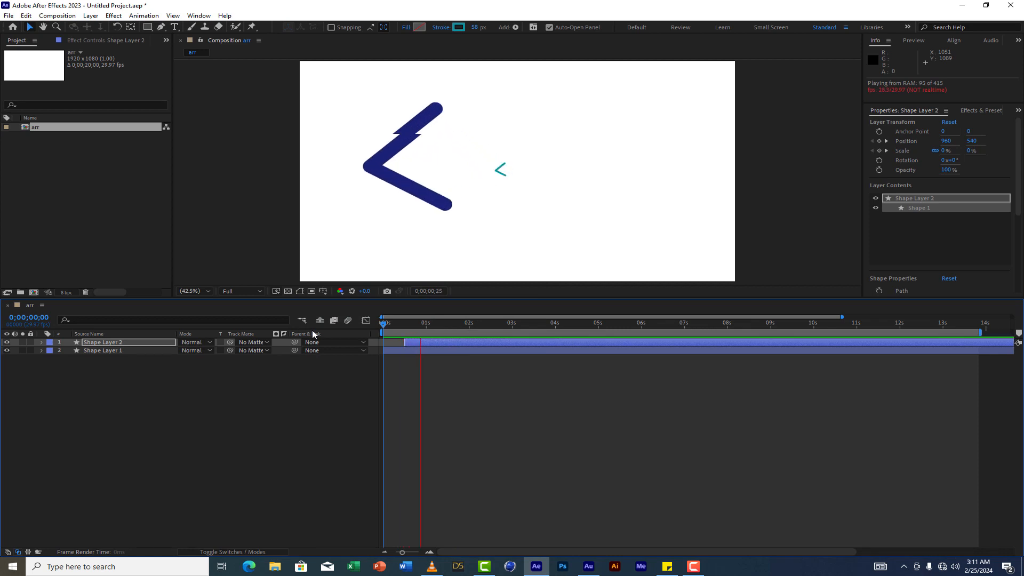
{"action": "key", "text": "space"}
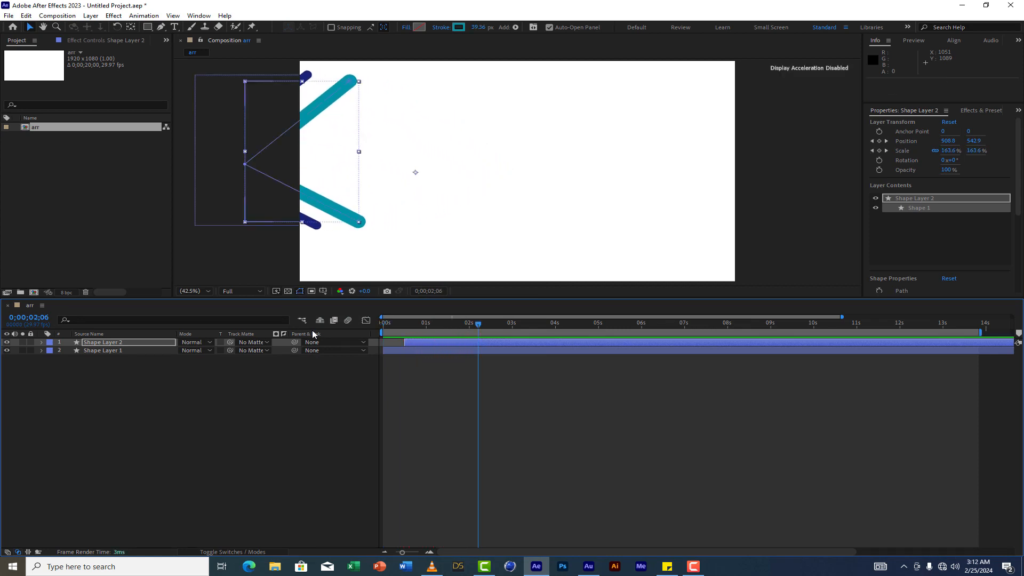
- Pre-compose both arrowhead shape layers into a new composition named arrow, moving all attributes into it
{"action": "left_click_drag", "start_coordinate": [93, 398], "coordinate": [110, 340]}
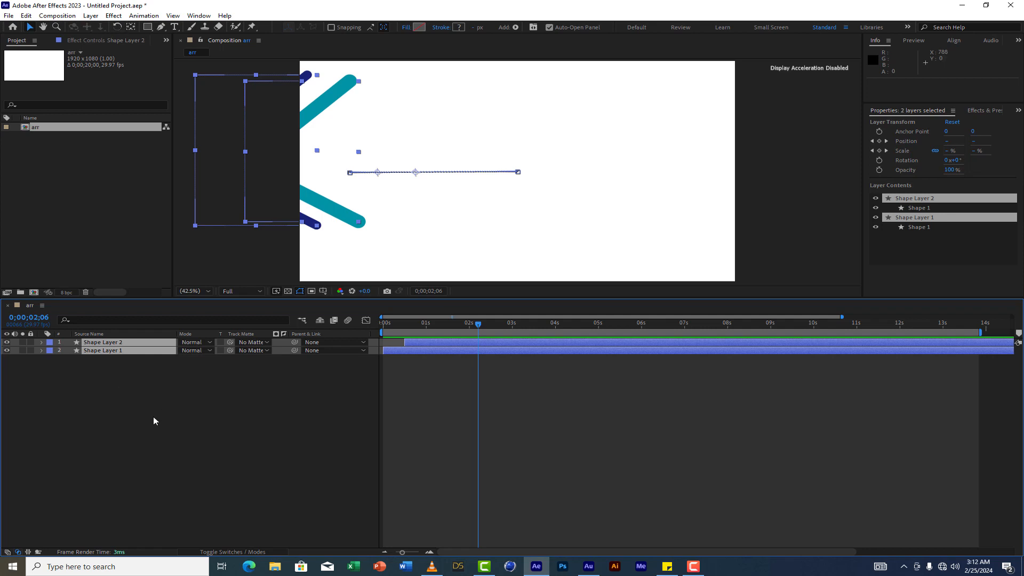
{"action": "left_click", "coordinate": [89, 15]}
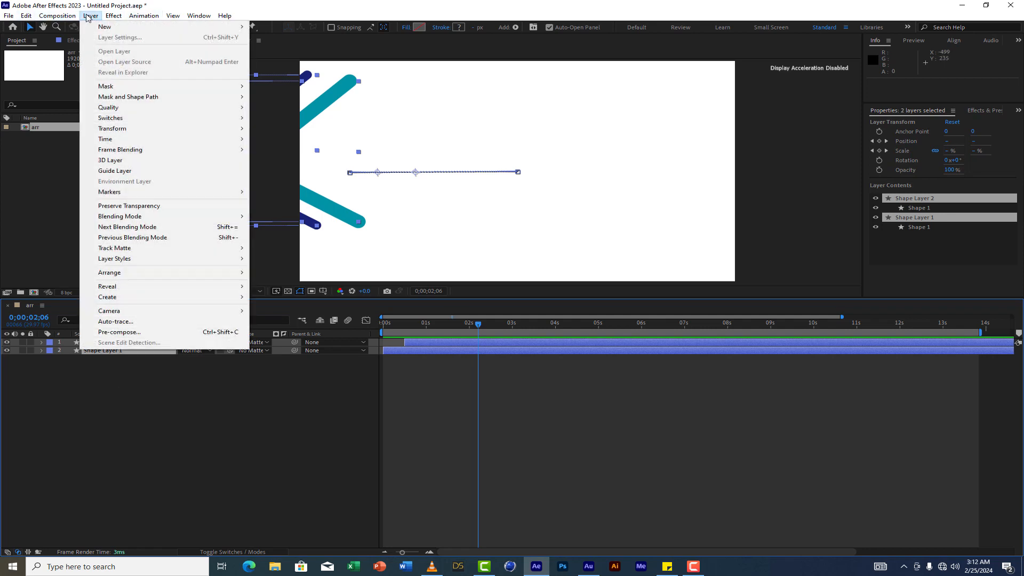
{"action": "left_click", "coordinate": [117, 332]}
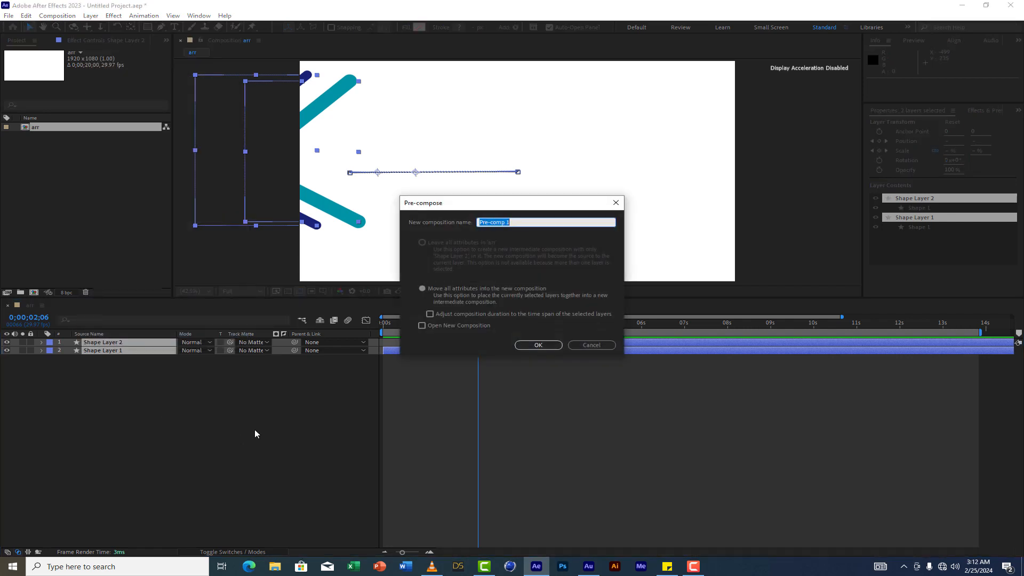
{"action": "type", "text": "arrow"}
{"action": "left_click", "coordinate": [545, 345]}
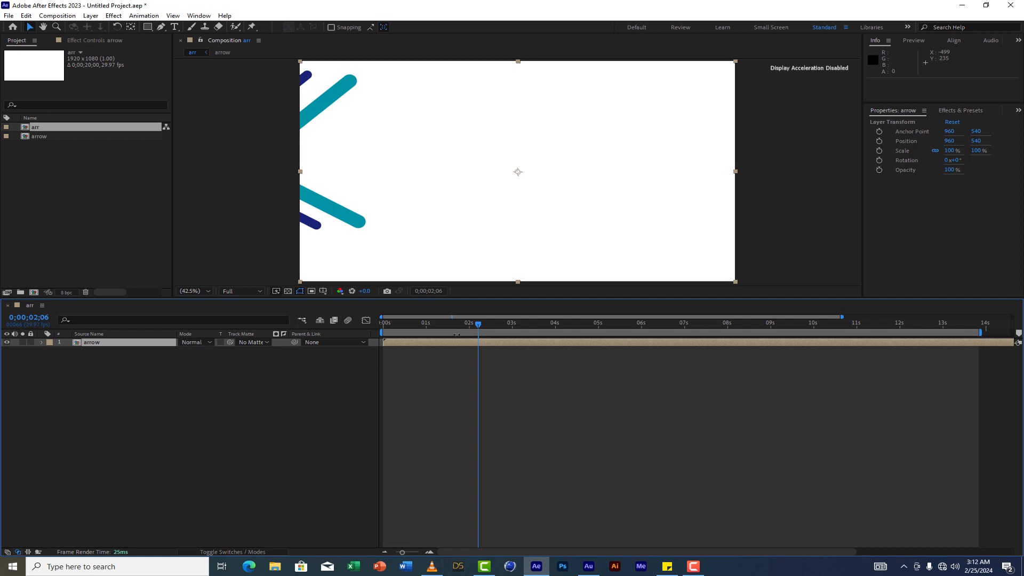
- Duplicate the arrow pre-comp, flip the copy horizontally to about -100% horizontal scale, and review the mirrored animation
{"action": "left_click", "coordinate": [101, 370]}
{"action": "left_click", "coordinate": [94, 344]}
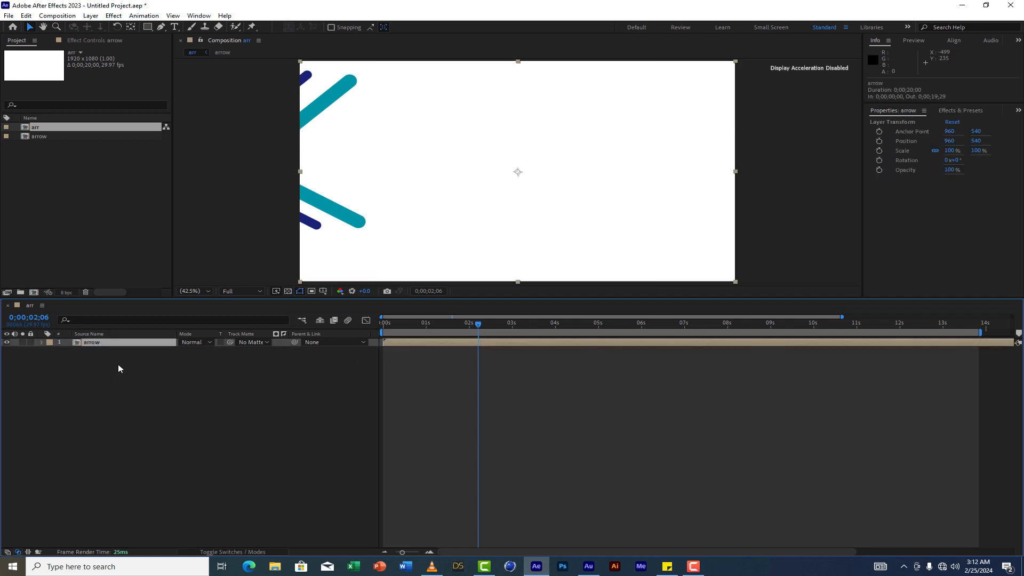
{"action": "key", "text": "ctrl+d"}
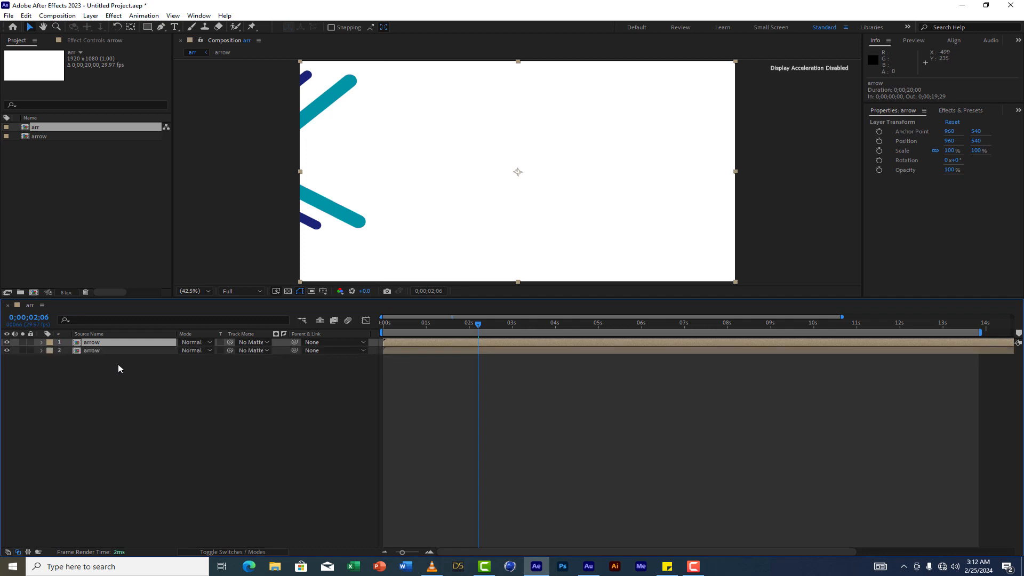
{"action": "left_click_drag", "start_coordinate": [300, 171], "coordinate": [737, 179]}
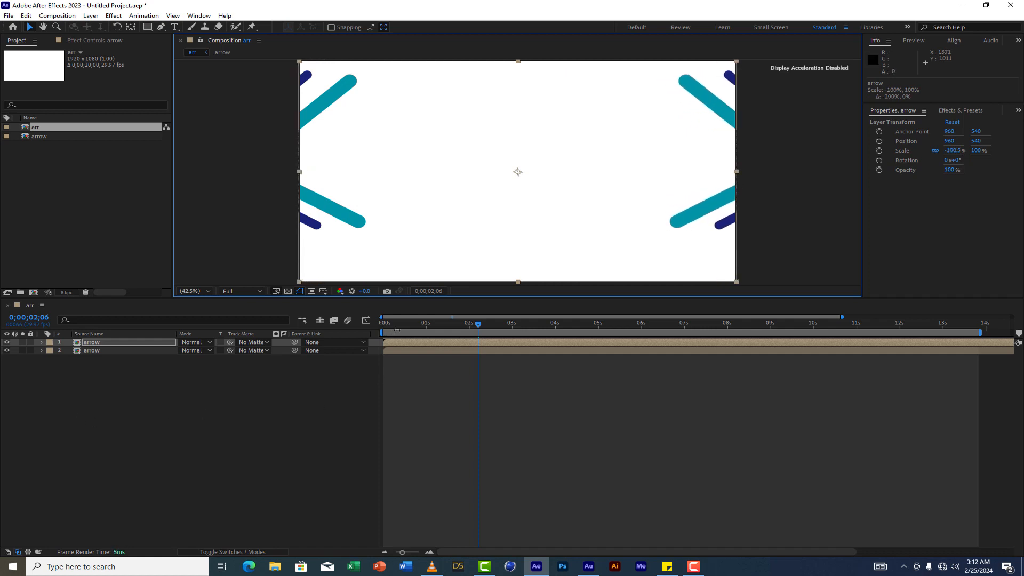
{"action": "key", "text": "Home"}
{"action": "key", "text": "space"}
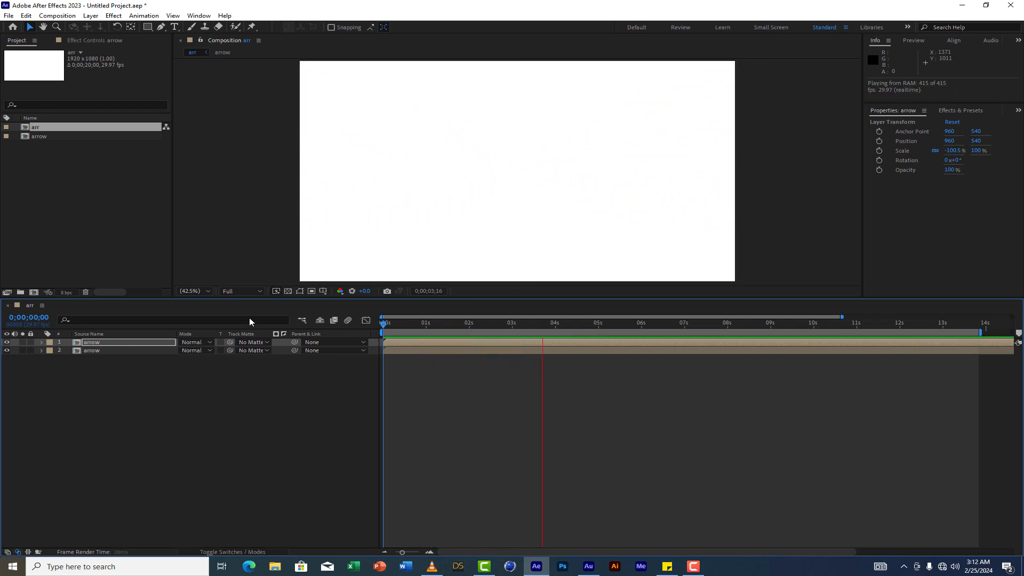
{"action": "left_click", "coordinate": [392, 323]}
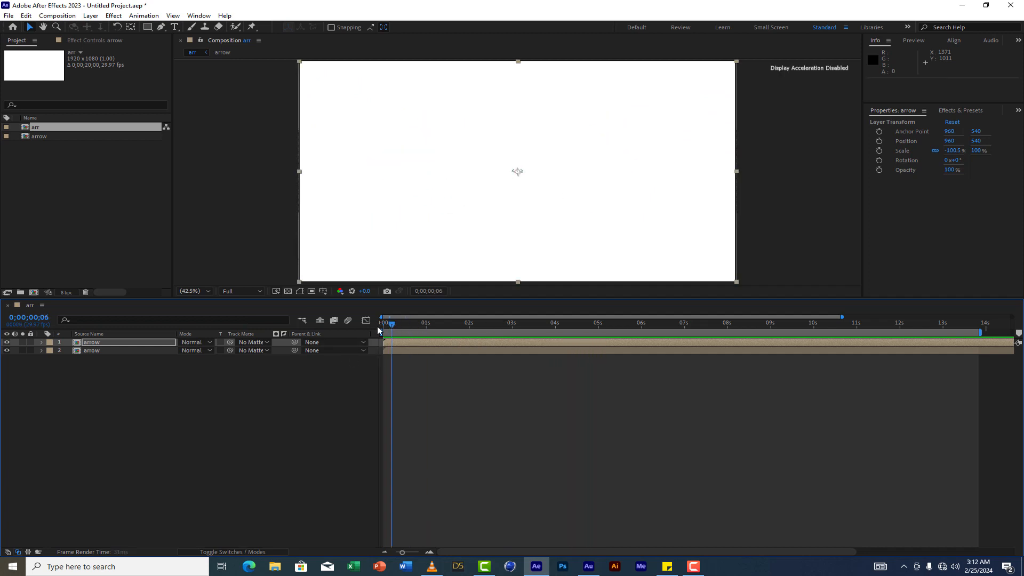
{"action": "left_click_drag", "start_coordinate": [385, 325], "coordinate": [486, 335]}
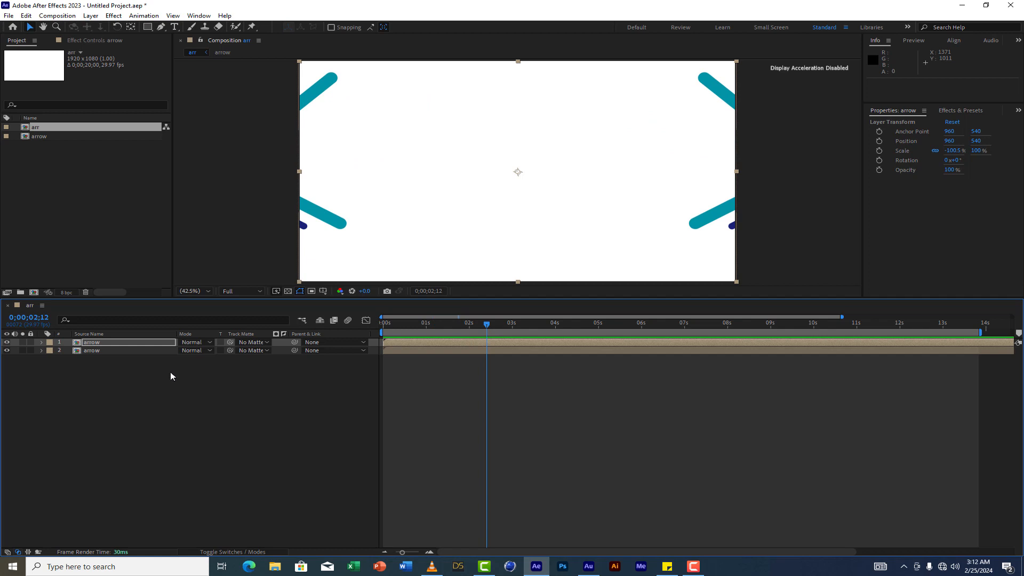
- Create a new shape layer and draw an ellipse about 602 px wide near the middle of the composition
{"action": "right_click", "coordinate": [124, 441]}
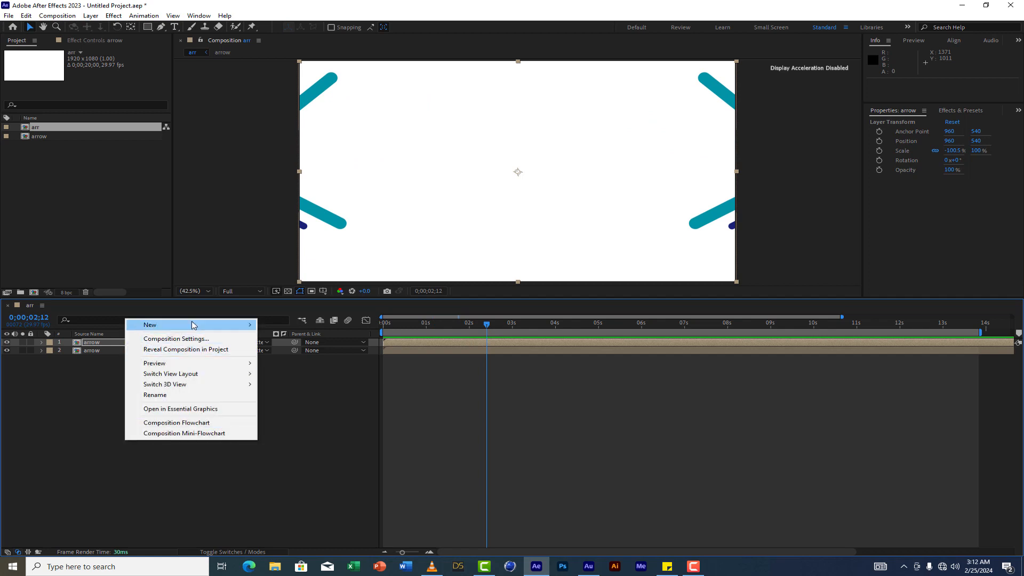
{"action": "mouse_move", "coordinate": [235, 325]}
{"action": "left_click", "coordinate": [293, 392]}
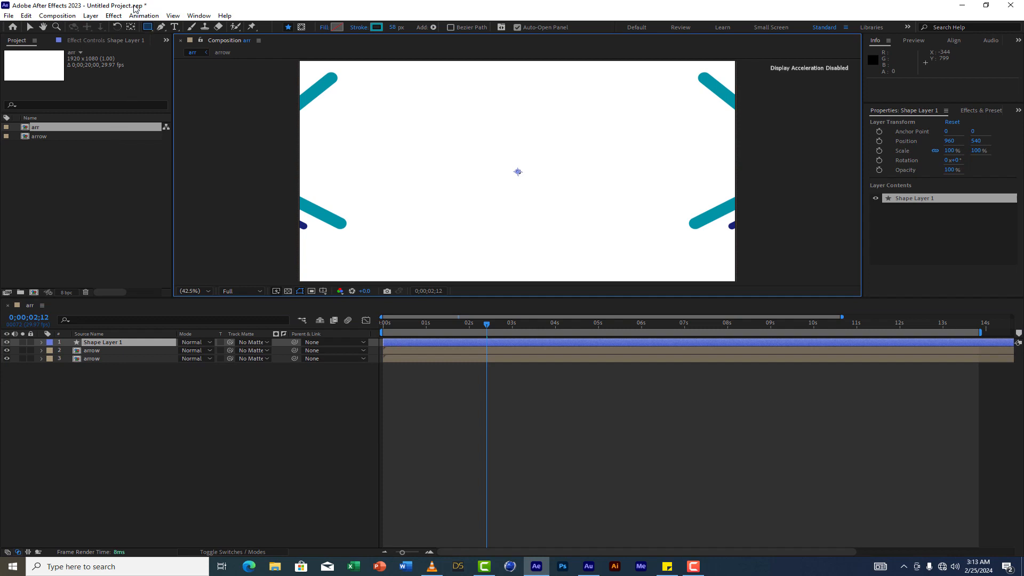
{"action": "left_click", "coordinate": [151, 28]}
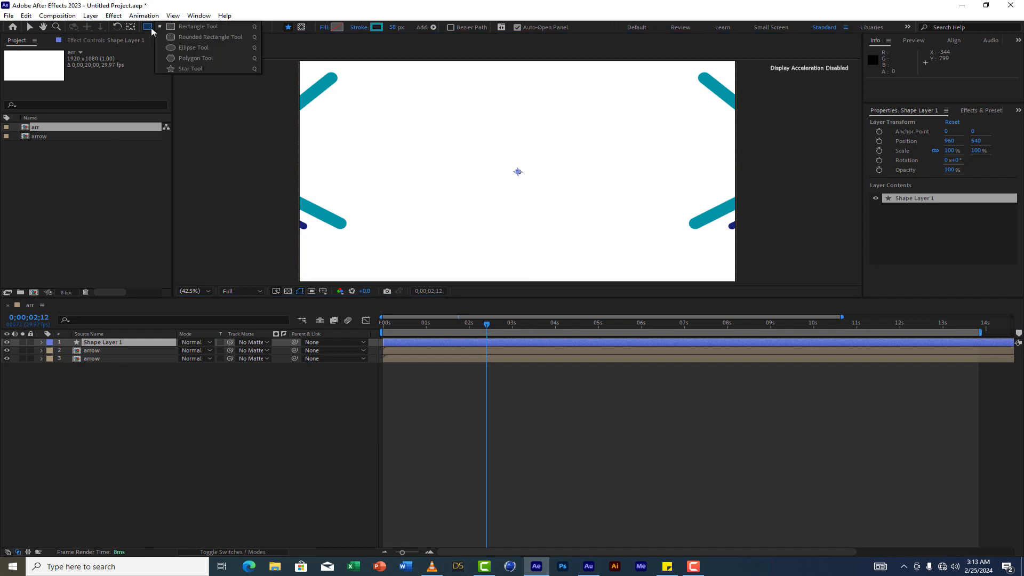
{"action": "left_click", "coordinate": [212, 47]}
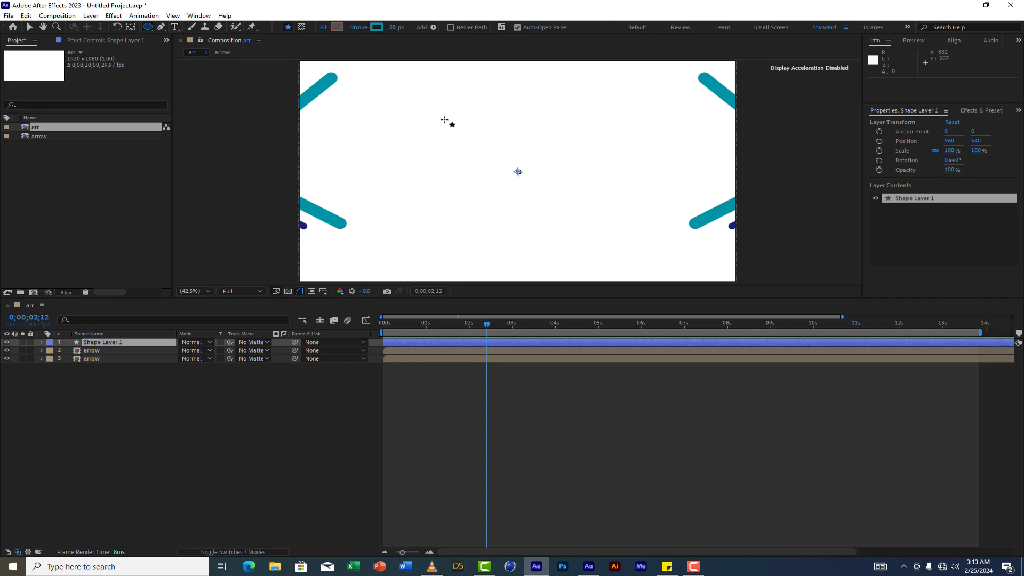
{"action": "left_click_drag", "start_coordinate": [448, 121], "coordinate": [581, 243]}
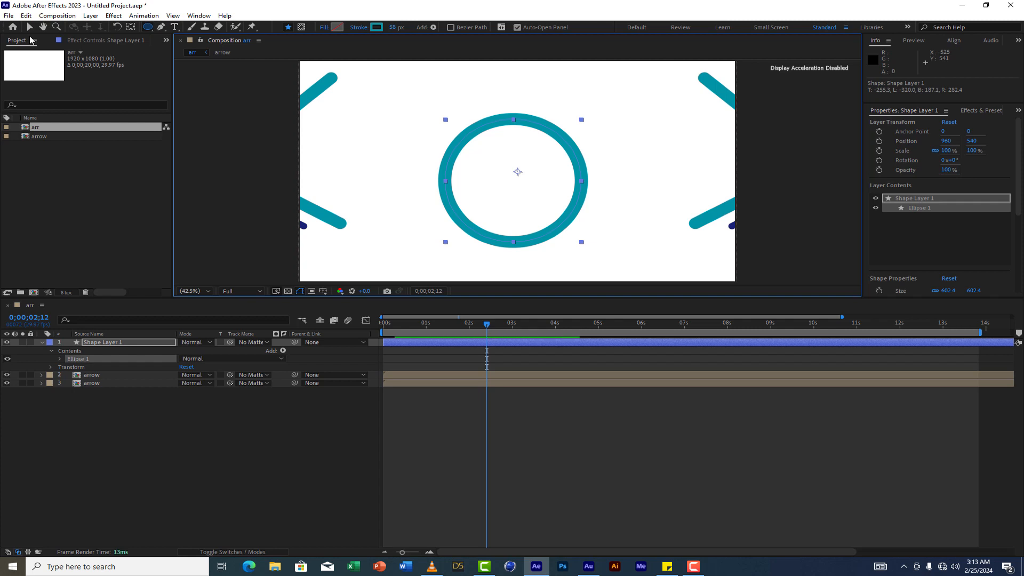
- Set the ellipse's stroke width to 8 px and move it up slightly toward the composition's center
{"action": "left_click", "coordinate": [29, 26]}
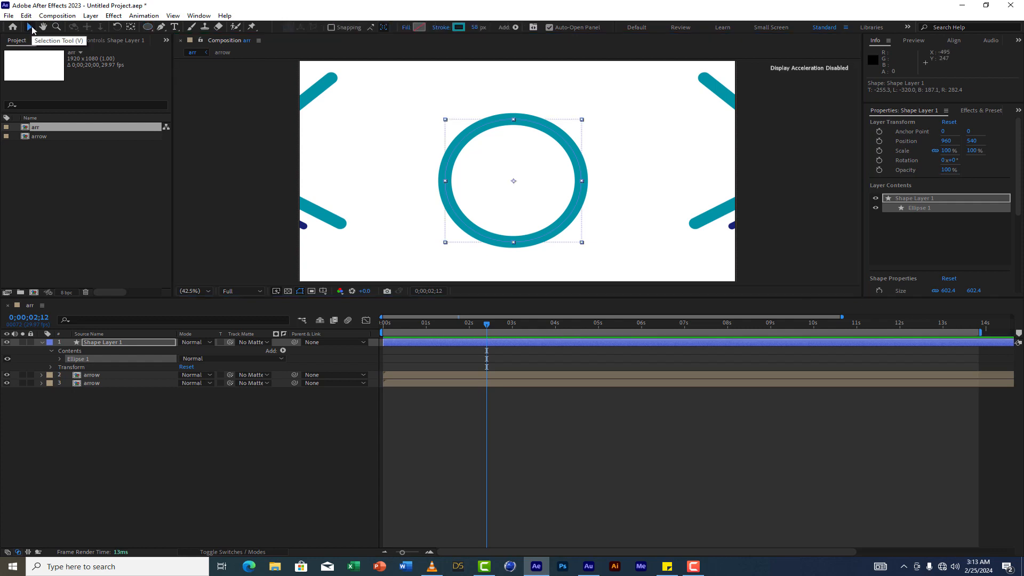
{"action": "left_click", "coordinate": [475, 27]}
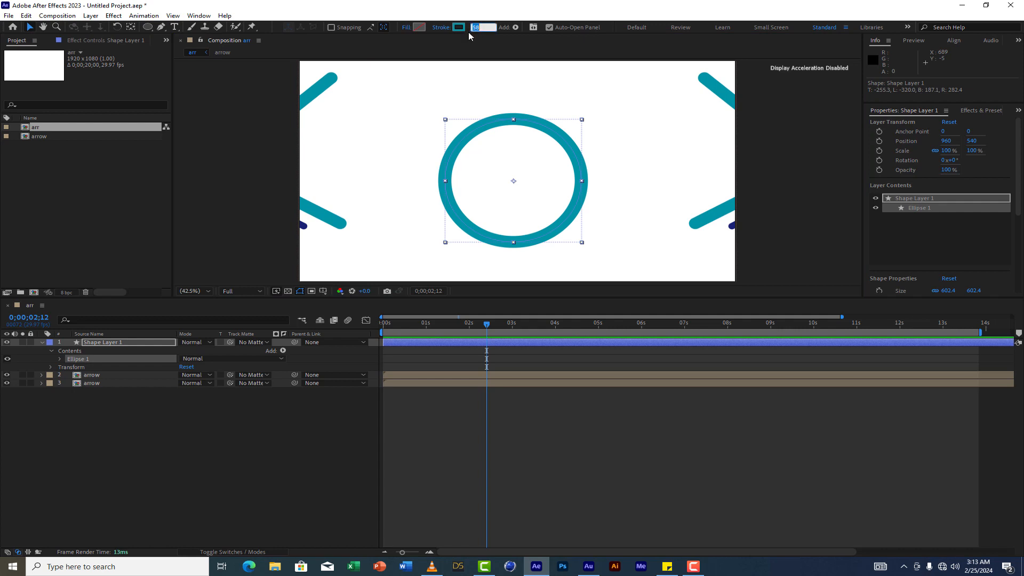
{"action": "type", "text": "8"}
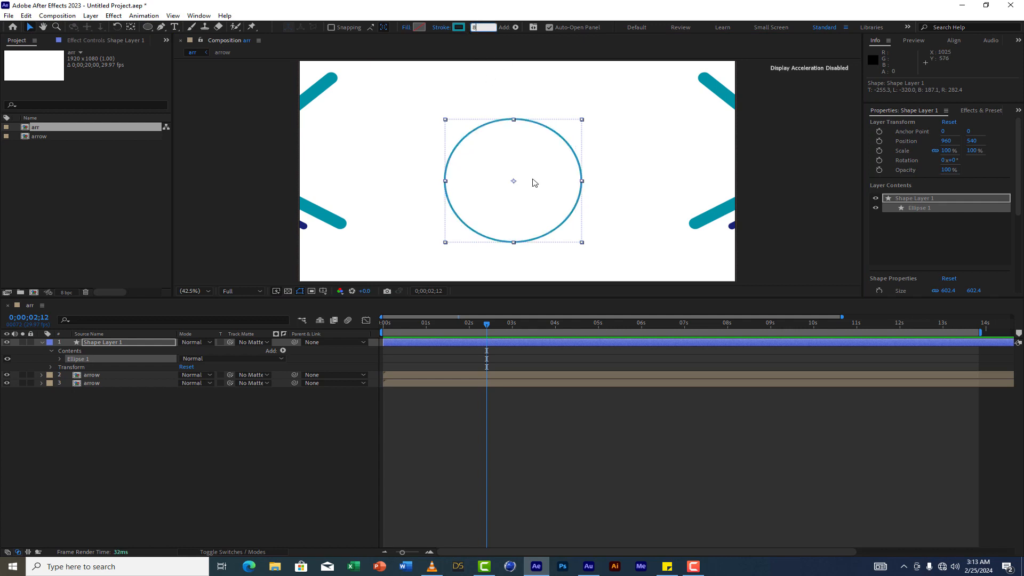
{"action": "left_click_drag", "start_coordinate": [524, 179], "coordinate": [522, 169]}
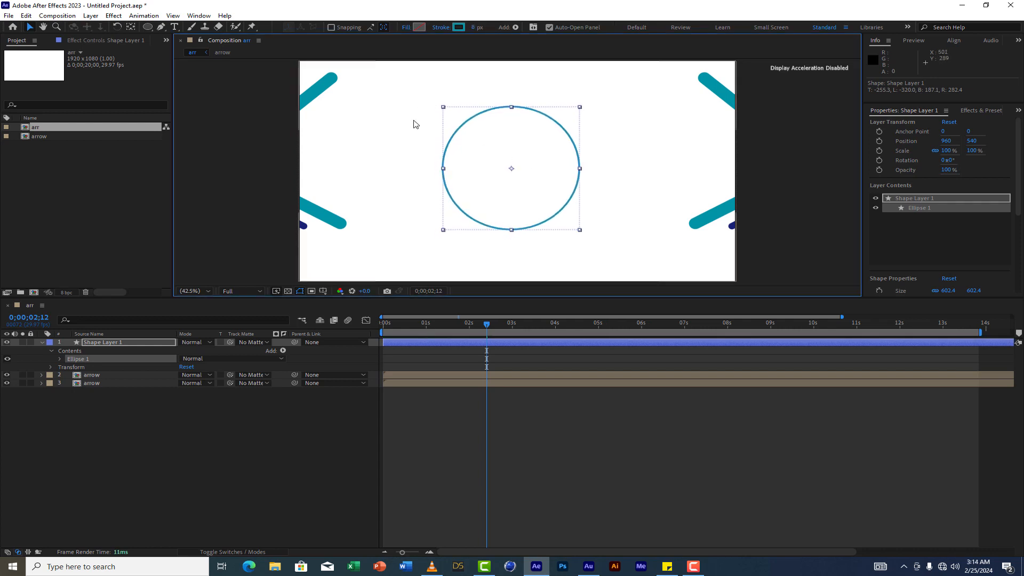
- Add a Trim Paths operator to the ellipse and reveal its properties
{"action": "left_click", "coordinate": [59, 359]}
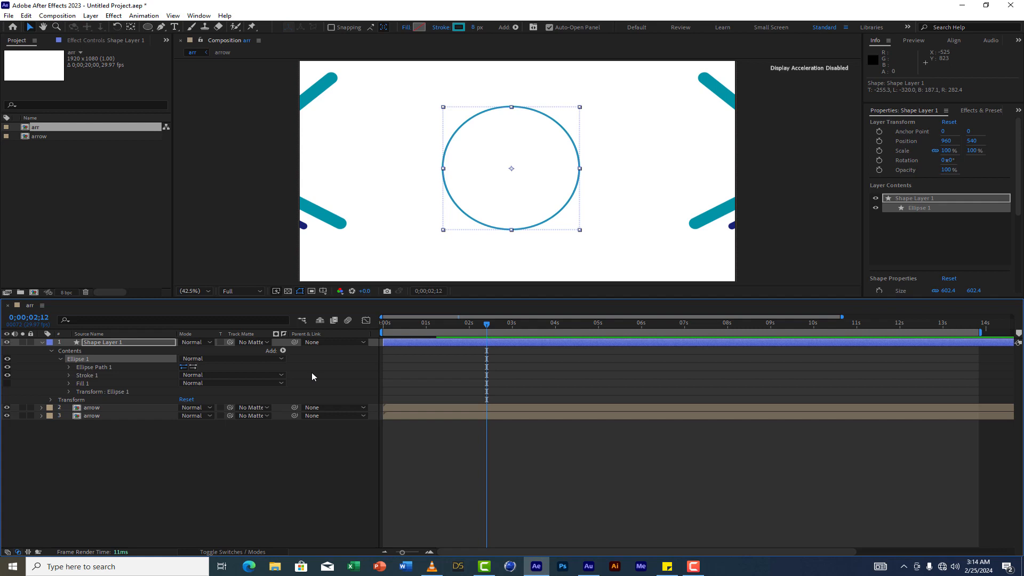
{"action": "left_click", "coordinate": [283, 351]}
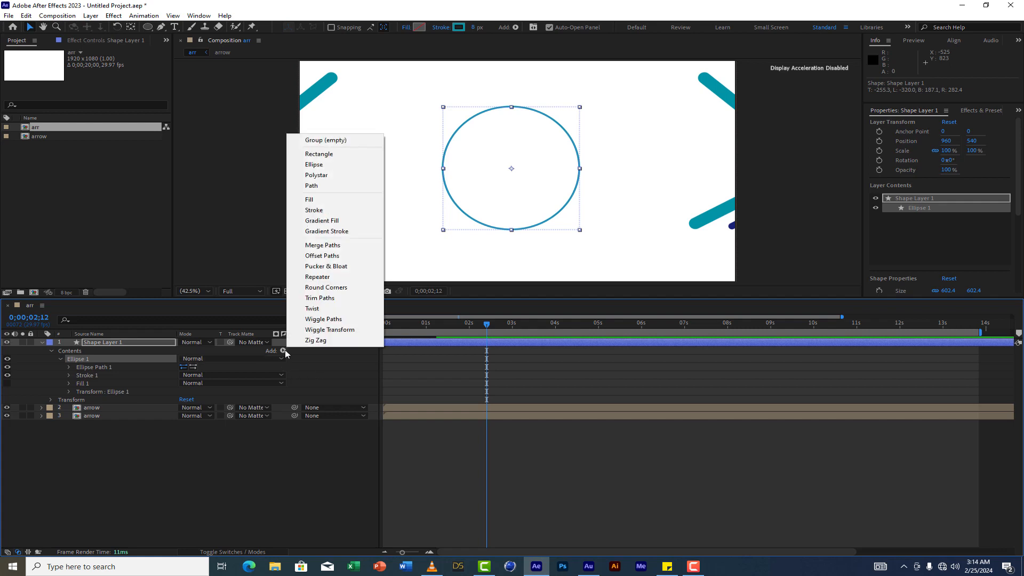
{"action": "left_click", "coordinate": [318, 298]}
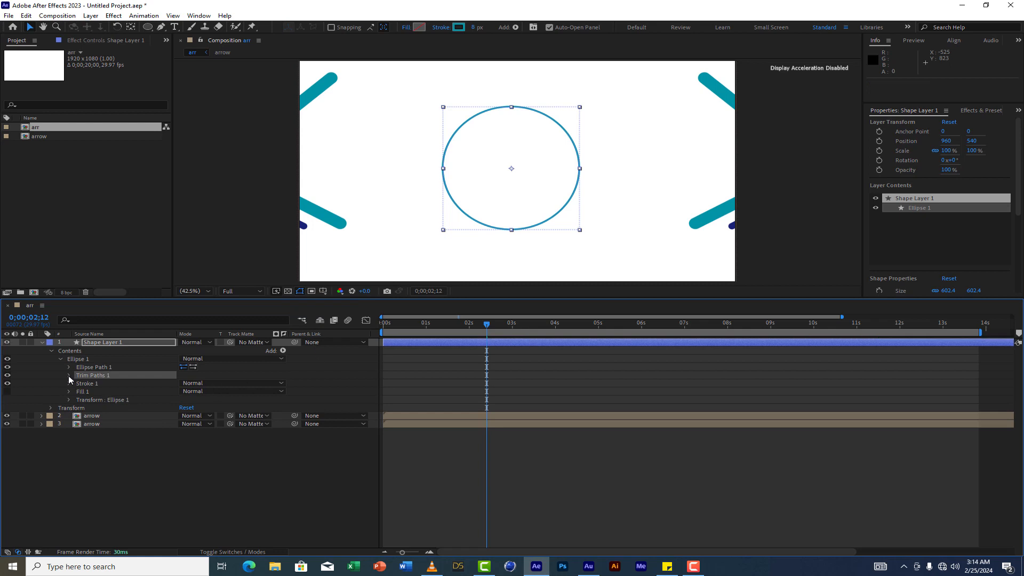
{"action": "left_click", "coordinate": [69, 375]}
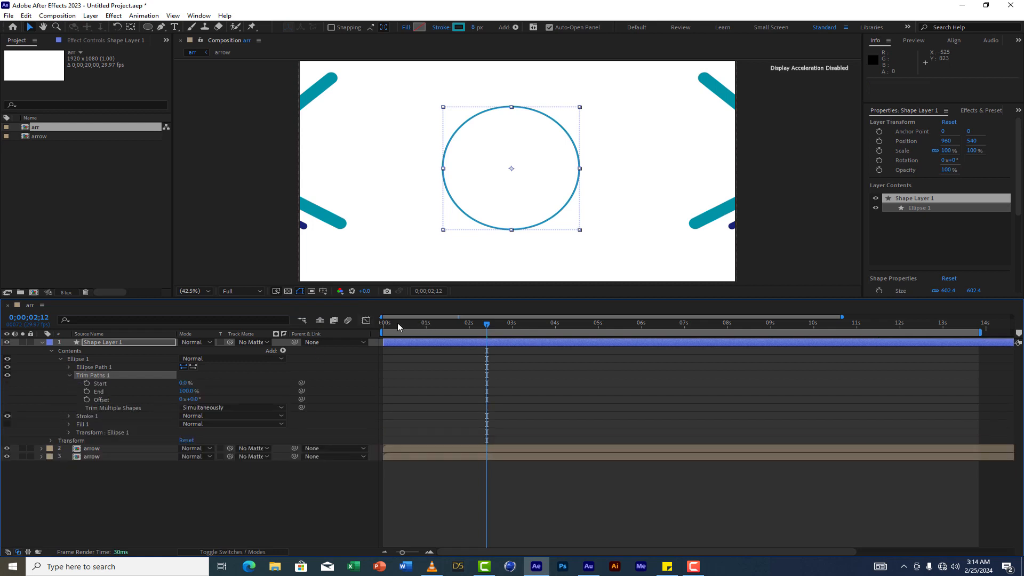
- Keyframe the Trim Paths End from 0% at 0;00;00;00 to 100% at 0;00;01;29 and play the animation
{"action": "left_click_drag", "start_coordinate": [449, 331], "coordinate": [375, 335]}
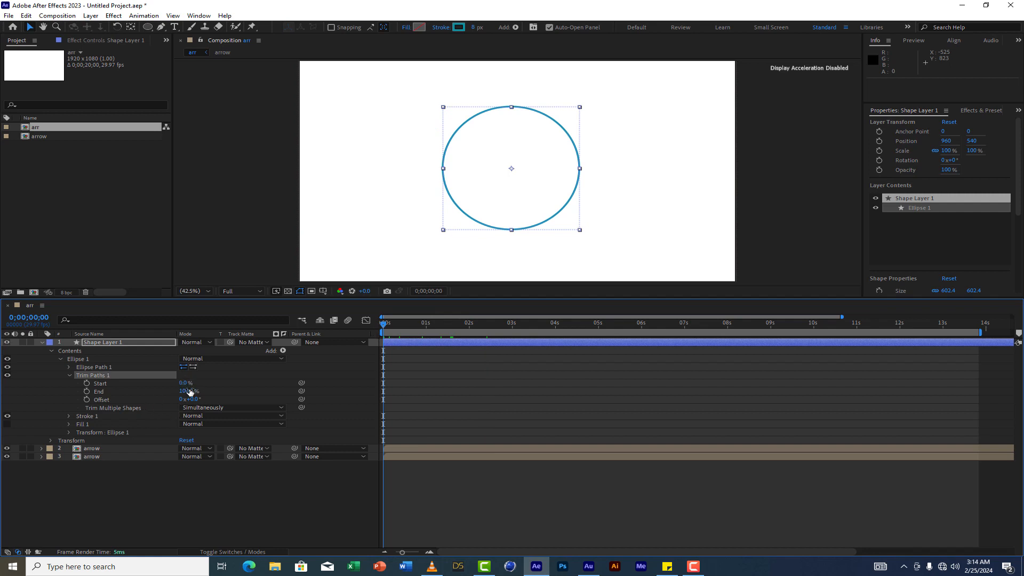
{"action": "left_click_drag", "start_coordinate": [190, 392], "coordinate": [105, 391]}
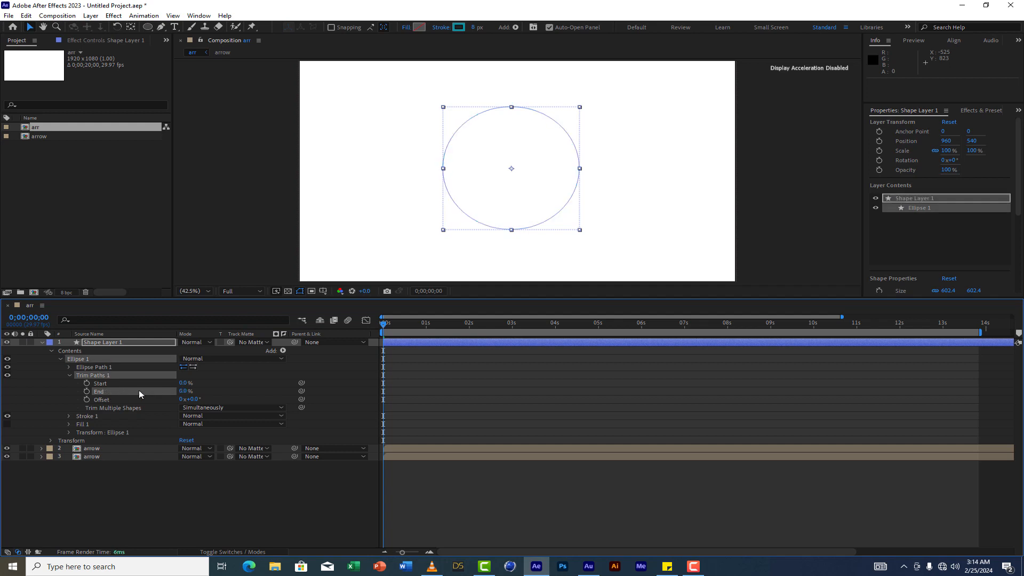
{"action": "left_click", "coordinate": [87, 392]}
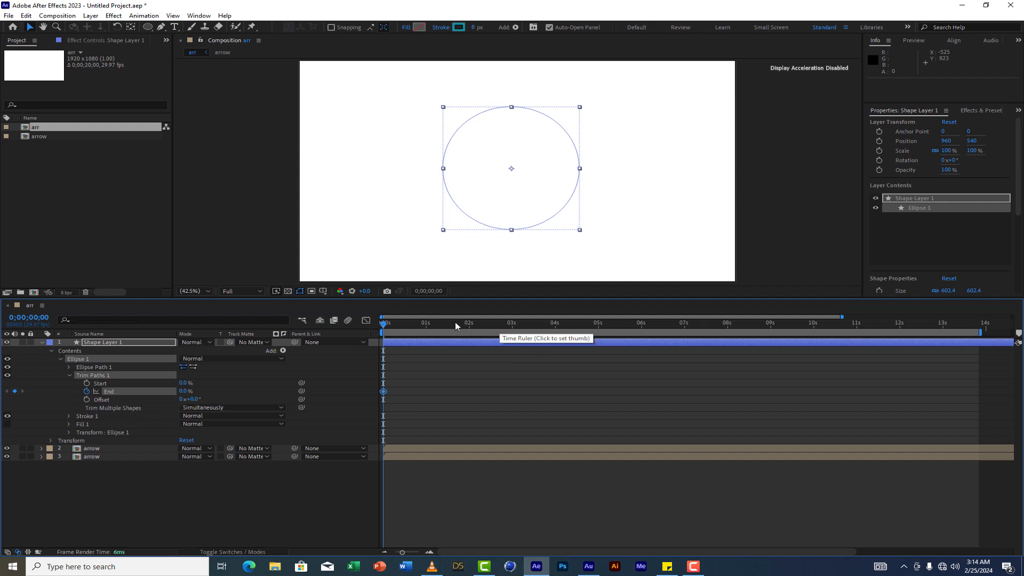
{"action": "left_click", "coordinate": [468, 326]}
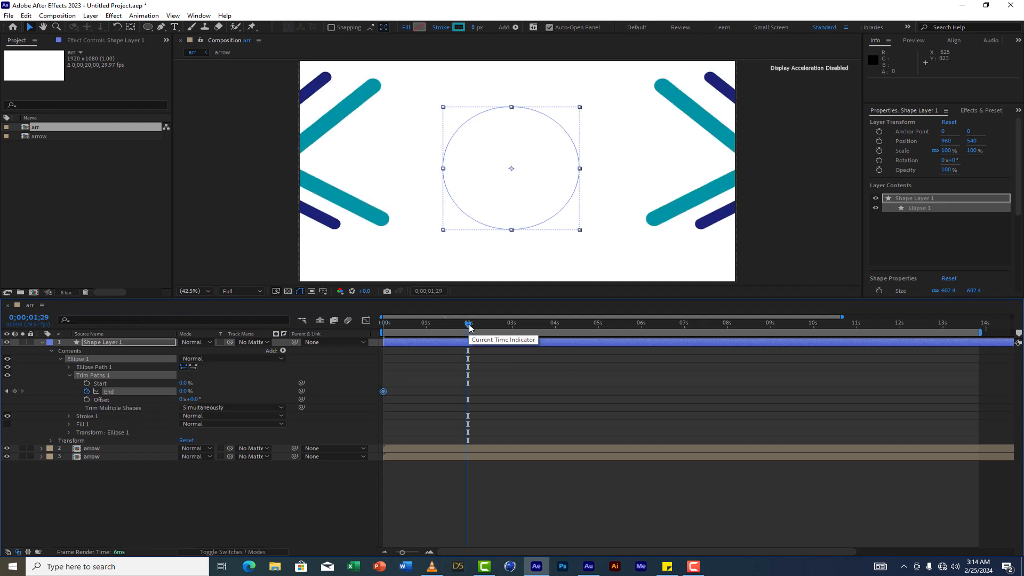
{"action": "left_click_drag", "start_coordinate": [183, 392], "coordinate": [421, 391]}
{"action": "left_click", "coordinate": [387, 322]}
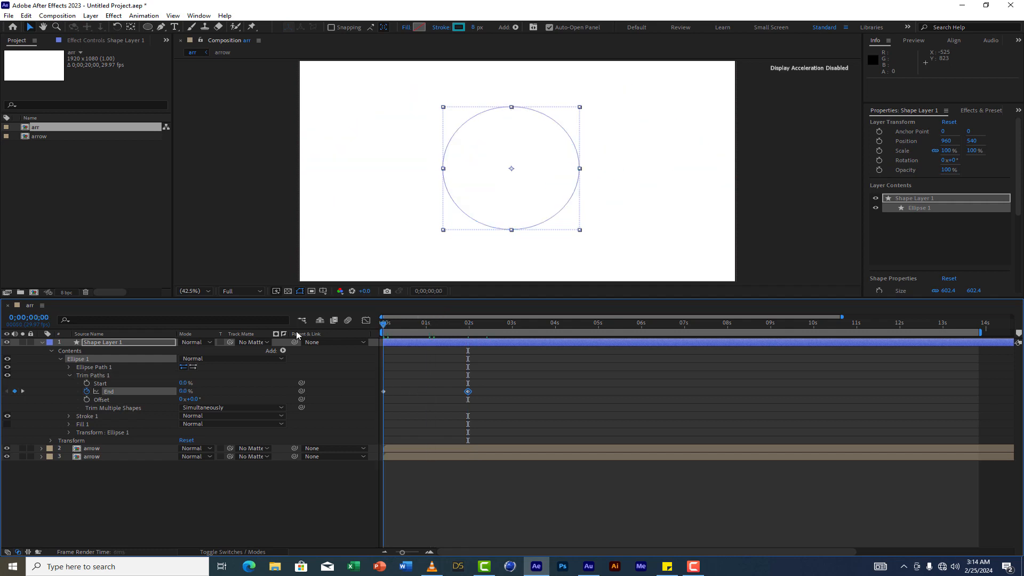
{"action": "key", "text": "space"}
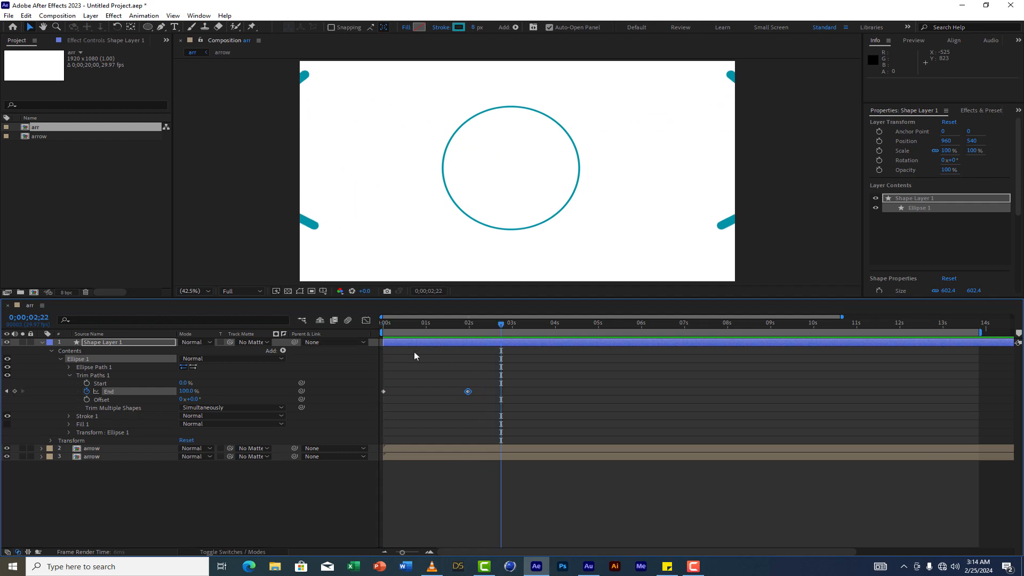
- Keyframe the Trim Paths Start from 0% at 0;00;01;03 to 100% at 0;00;02;29 and play the animation from the start
{"action": "left_click", "coordinate": [429, 329]}
{"action": "left_click_drag", "start_coordinate": [429, 331], "coordinate": [429, 330]}
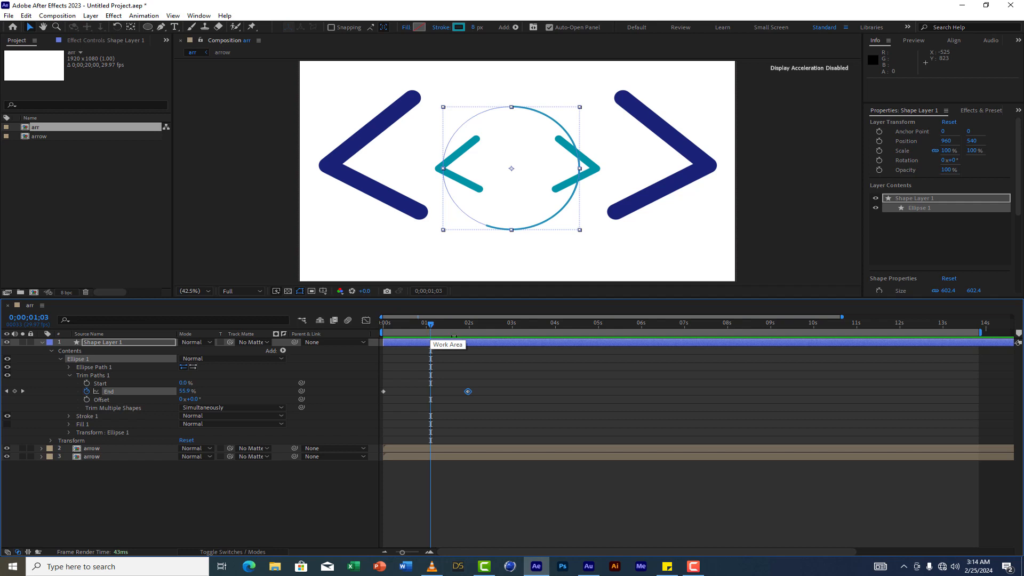
{"action": "left_click", "coordinate": [87, 384]}
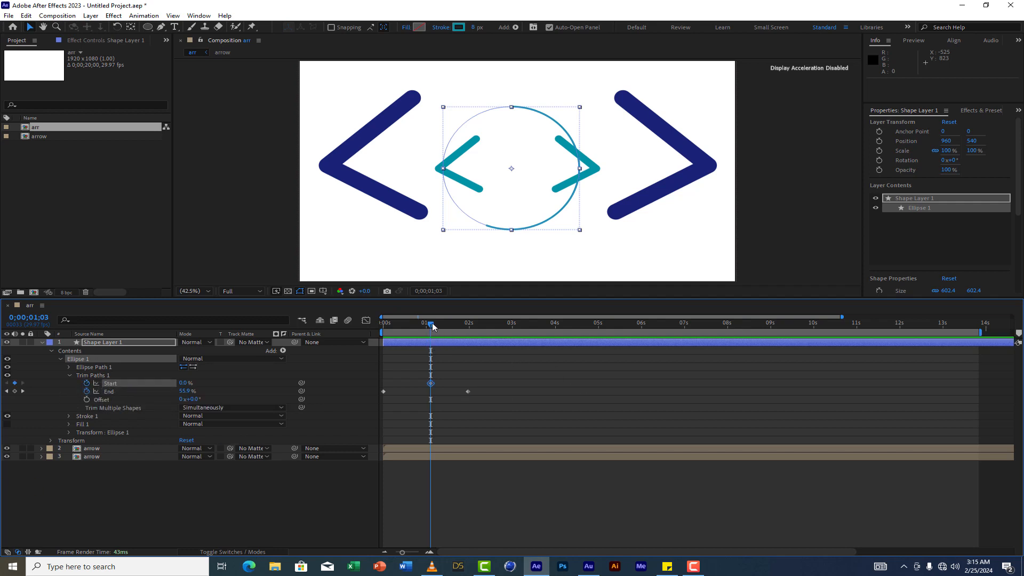
{"action": "left_click_drag", "start_coordinate": [432, 324], "coordinate": [514, 335]}
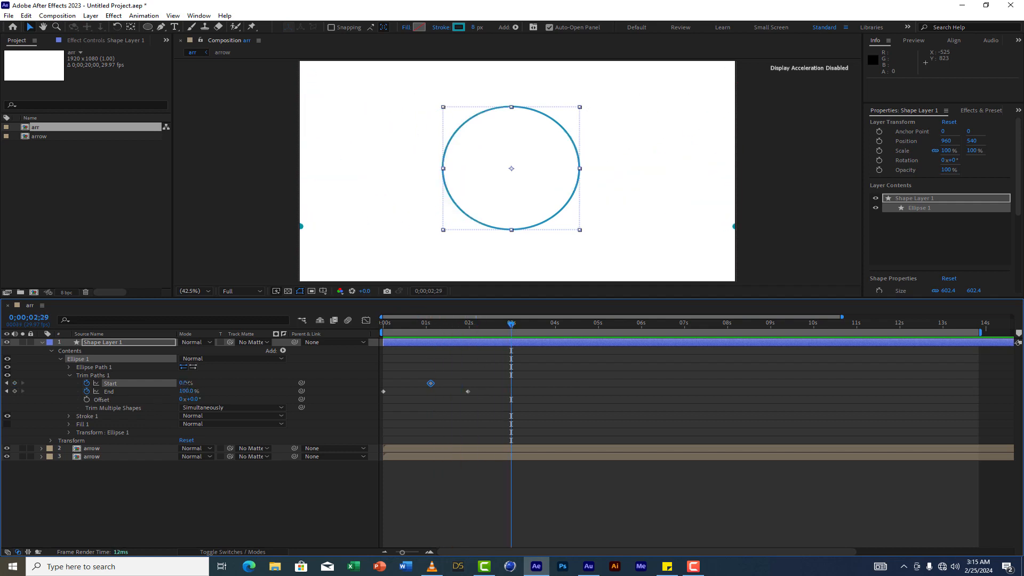
{"action": "left_click_drag", "start_coordinate": [183, 383], "coordinate": [291, 383]}
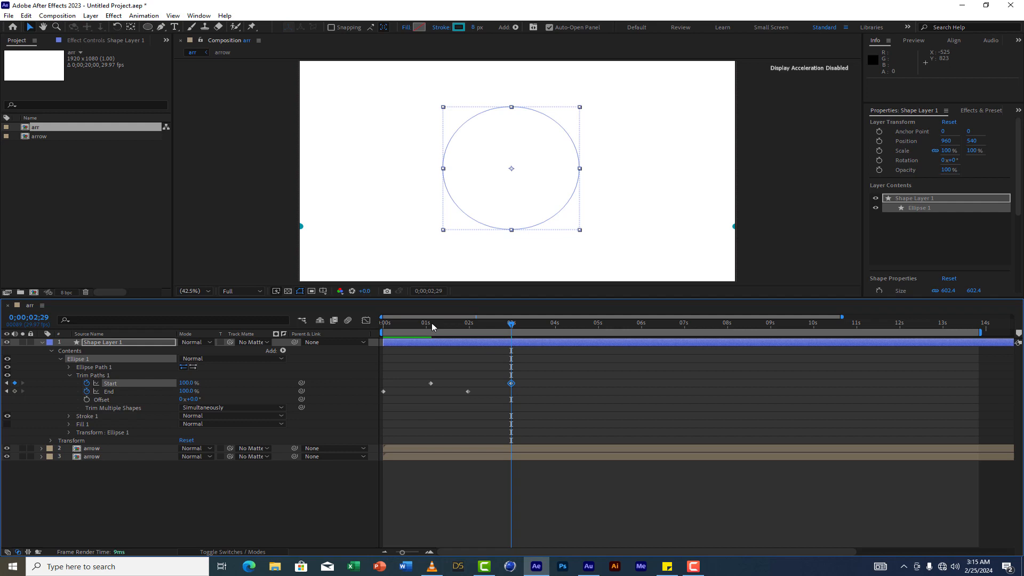
{"action": "key", "text": "Home"}
{"action": "key", "text": "space"}
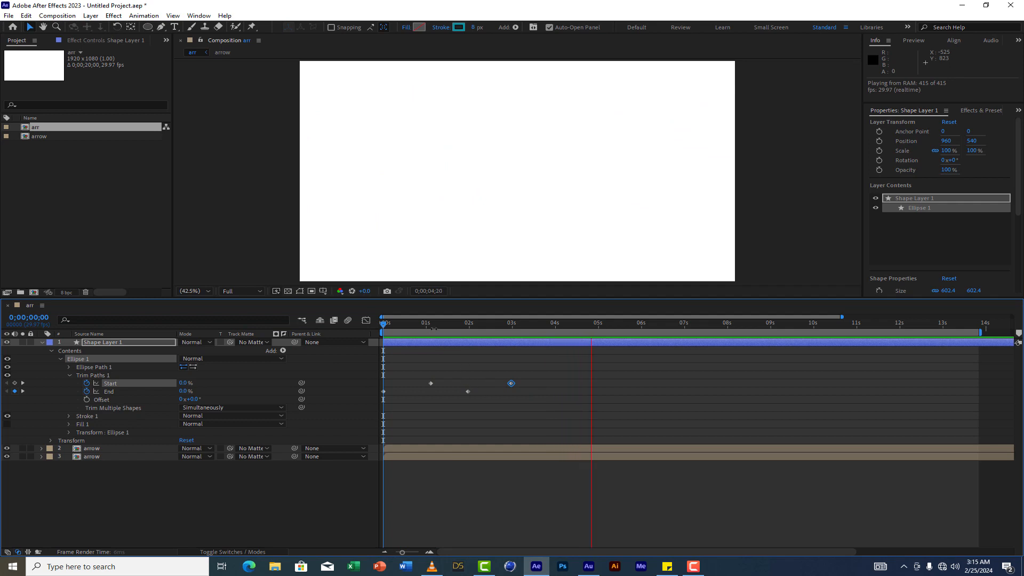
{"action": "mouse_move", "coordinate": [441, 322]}
{"action": "left_mouse_down"}
{"action": "mouse_move", "coordinate": [346, 331]}
{"action": "mouse_move", "coordinate": [470, 339]}
{"action": "mouse_move", "coordinate": [360, 335]}
{"action": "left_mouse_up"}
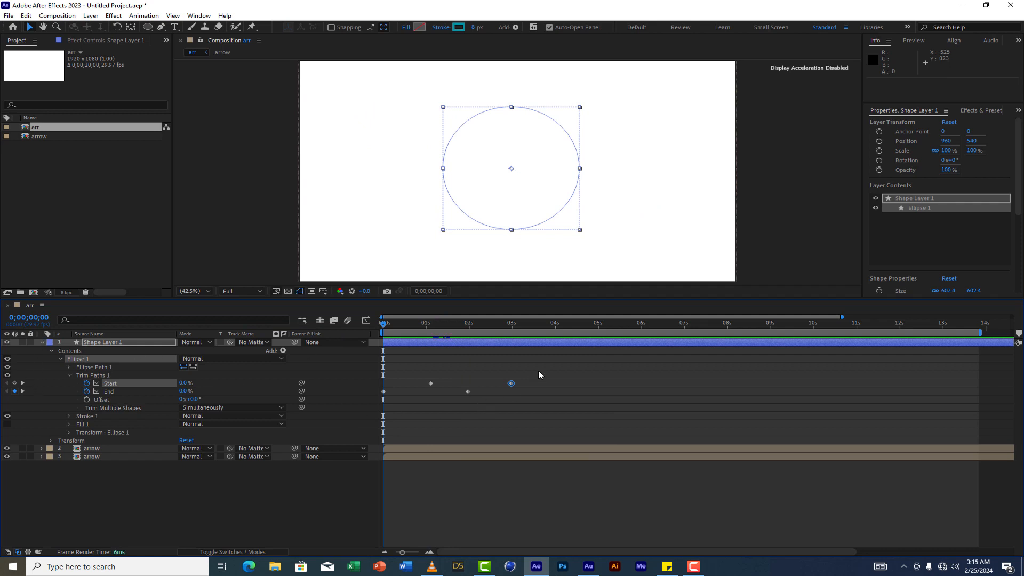
- Apply Easy Ease to all the ellipse's Trim Paths Start and End keyframes and preview the animation, leaving the current time at 0;00;01;09
{"action": "left_click_drag", "start_coordinate": [539, 371], "coordinate": [323, 429]}
{"action": "right_click", "coordinate": [510, 384]}
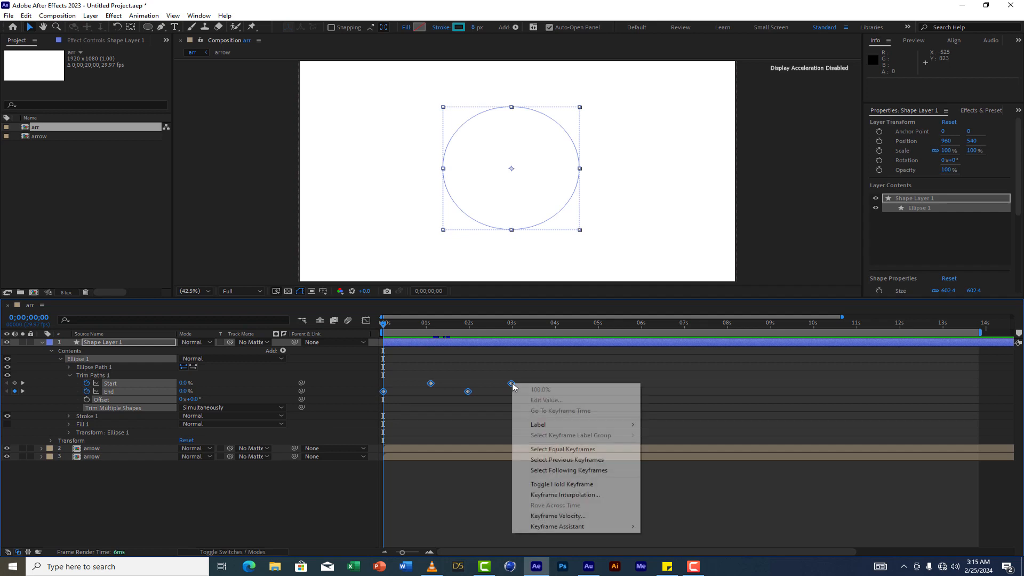
{"action": "mouse_move", "coordinate": [556, 528]}
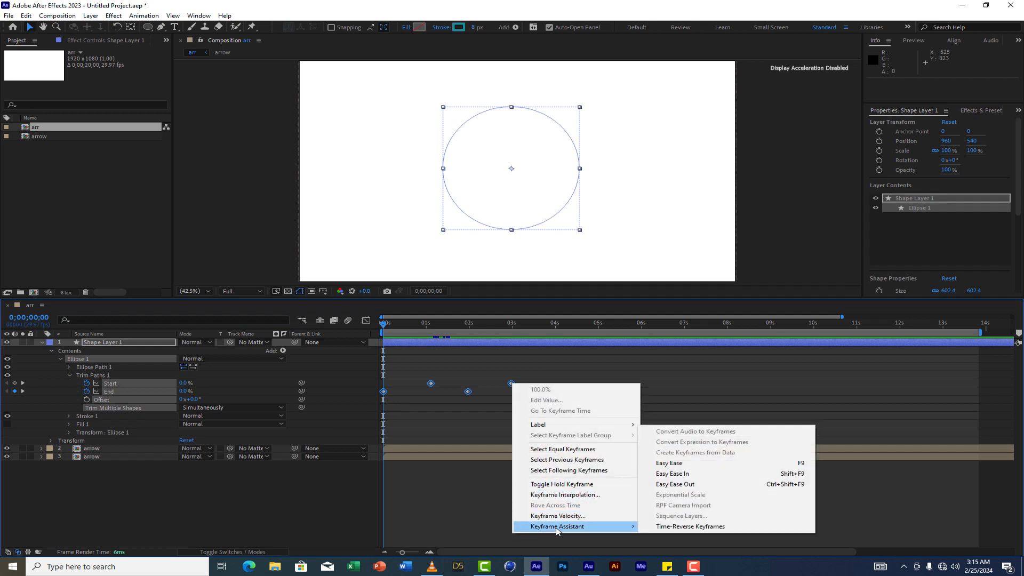
{"action": "left_click", "coordinate": [670, 463]}
{"action": "key", "text": "space"}
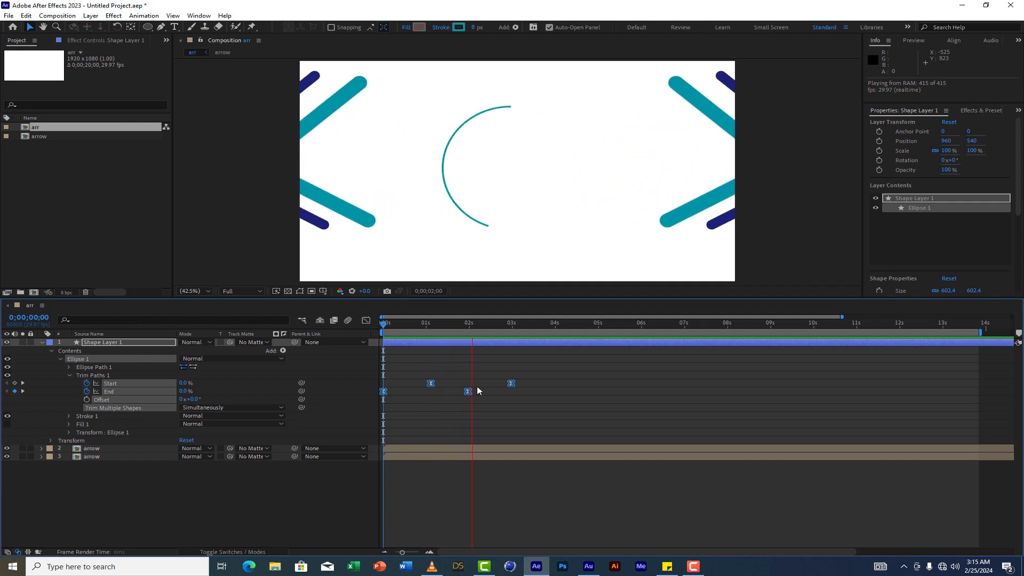
{"action": "key", "text": "space"}
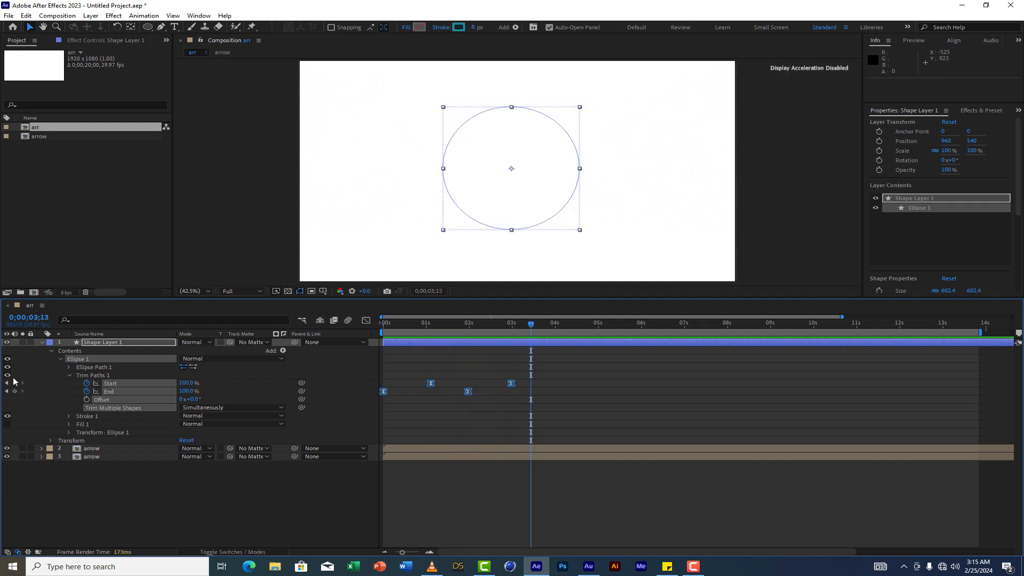
{"action": "left_click", "coordinate": [41, 342]}
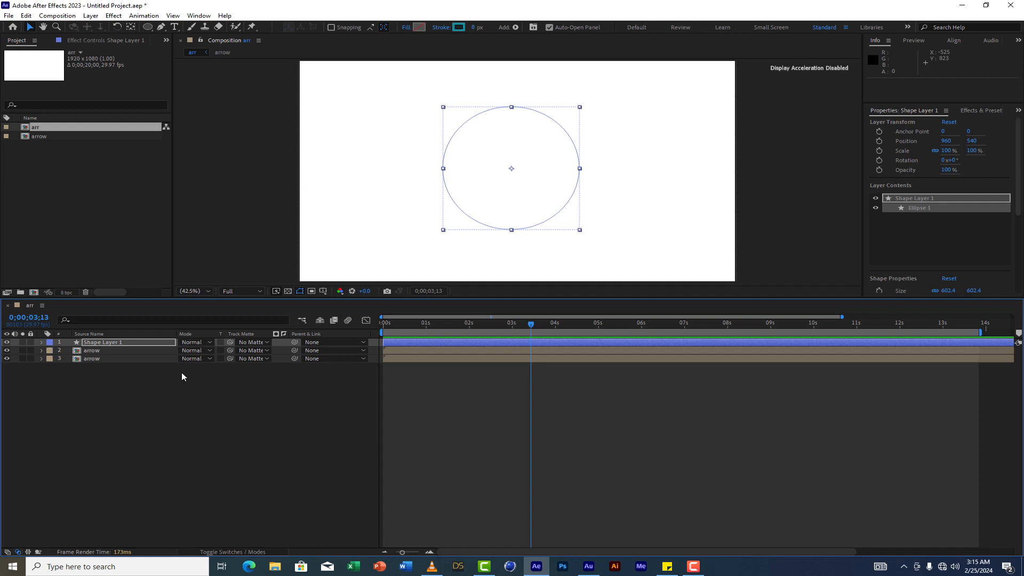
{"action": "left_click", "coordinate": [438, 324]}
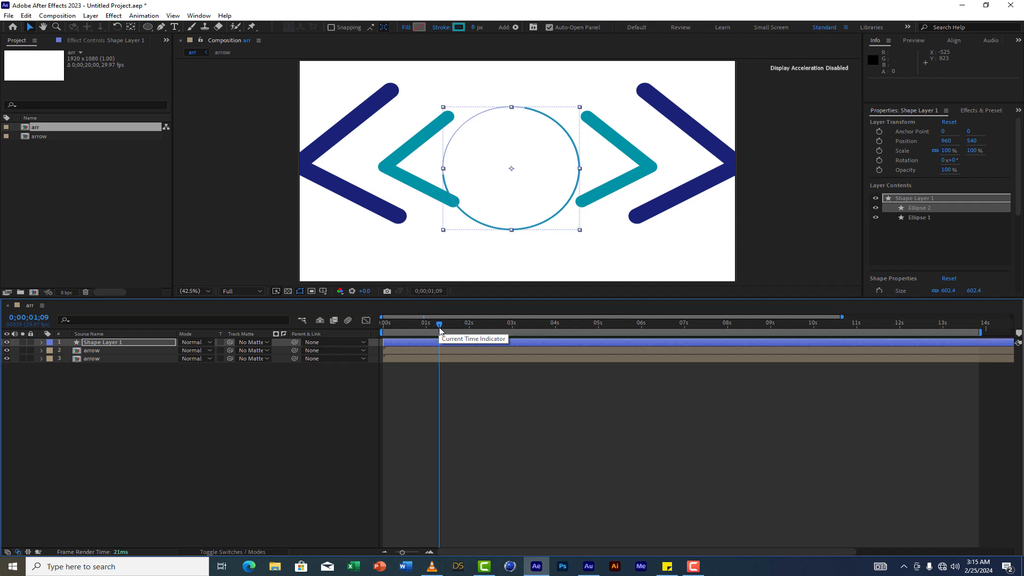
{"action": "key", "text": "ctrl+d"}
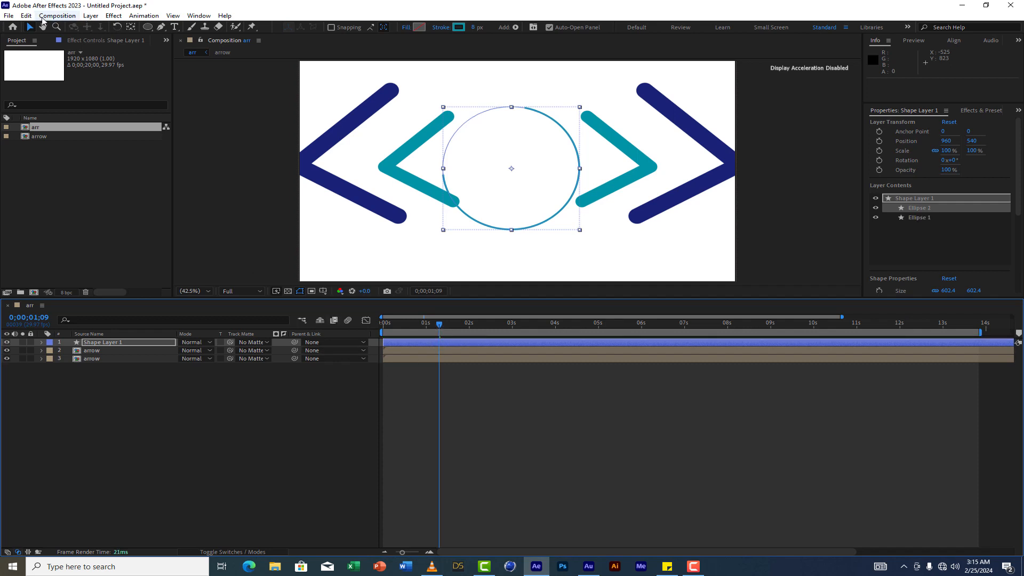
{"action": "left_click", "coordinate": [56, 15]}
{"action": "mouse_move", "coordinate": [28, 15]}
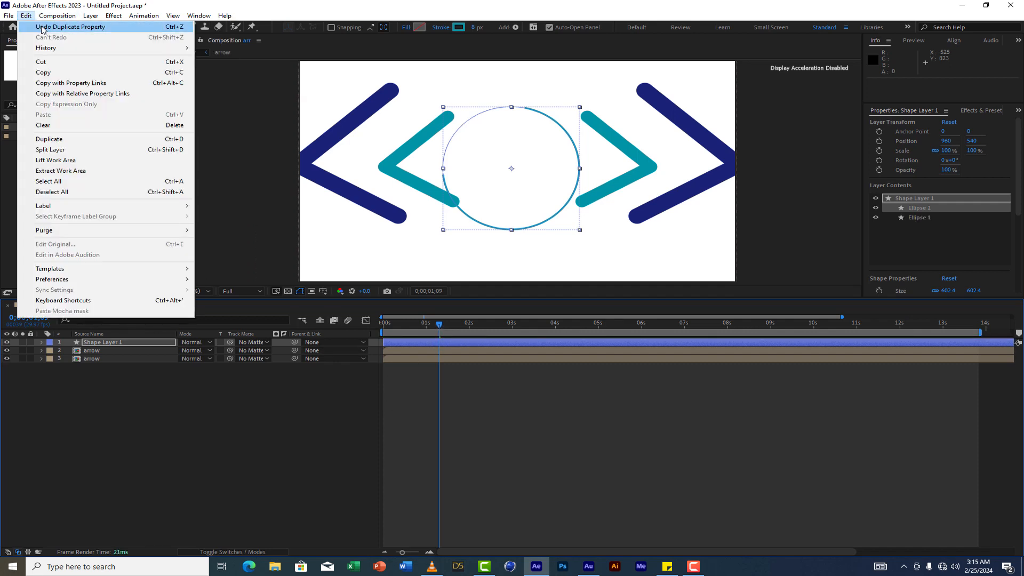
{"action": "left_click", "coordinate": [69, 27]}
- Duplicate the whole ellipse layer Shape Layer 1 and scale the copy to 150%
{"action": "left_click", "coordinate": [102, 342]}
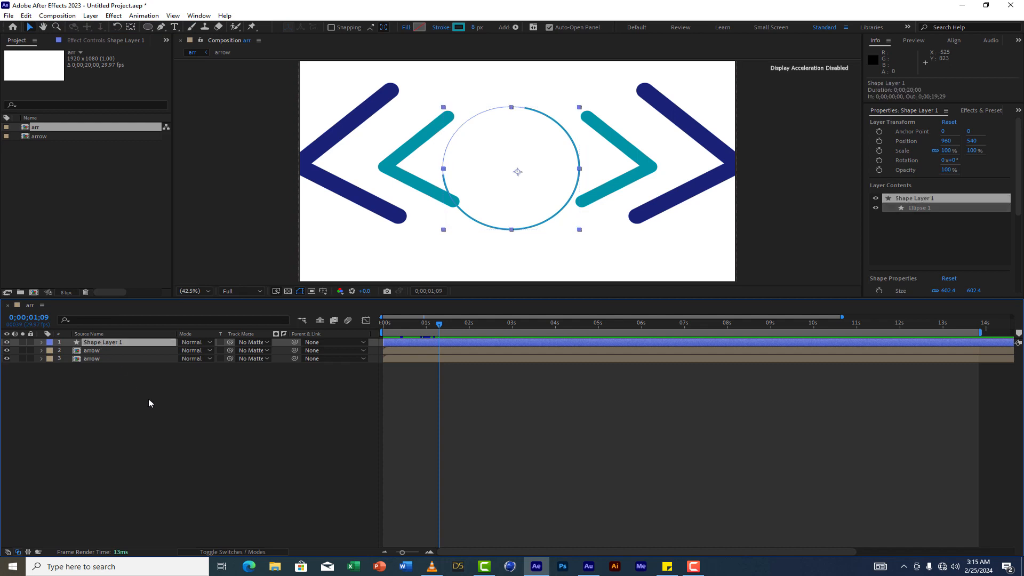
{"action": "key", "text": "ctrl+d"}
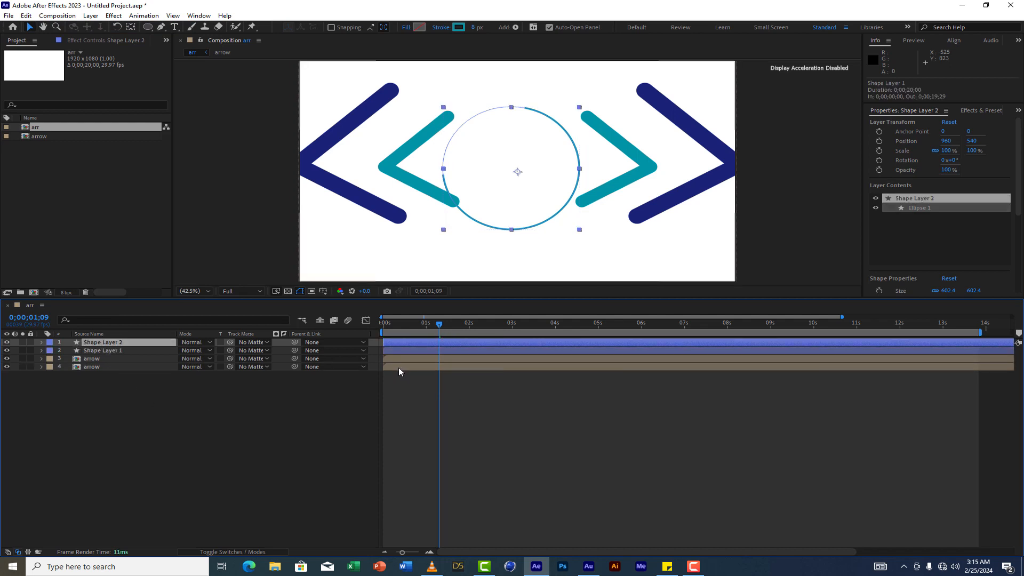
{"action": "key", "text": "s"}
{"action": "left_click_drag", "start_coordinate": [213, 354], "coordinate": [238, 352]}
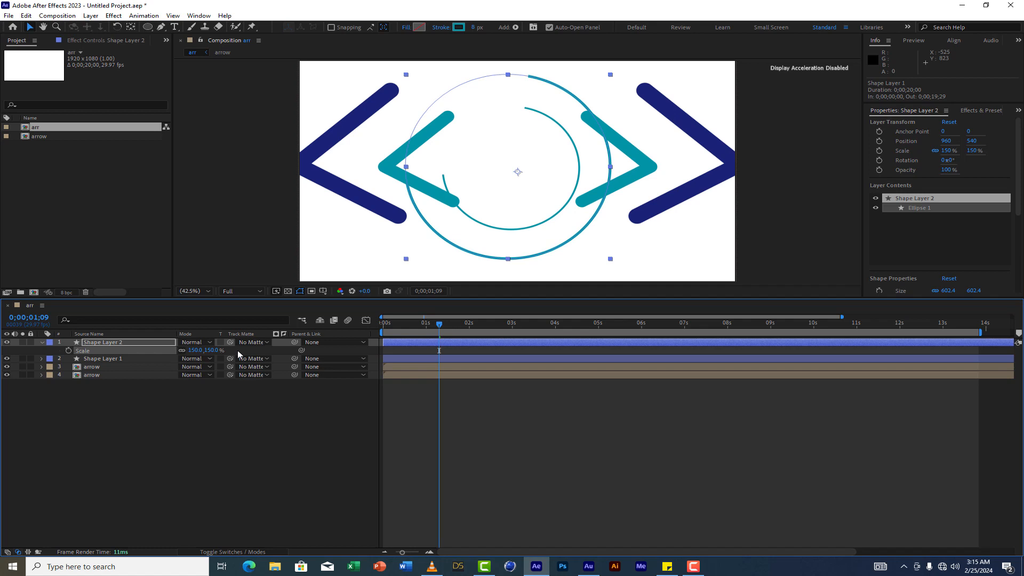
- Set the rotation of the enlarged ellipse copy to 180°
{"action": "key", "text": "r"}
{"action": "left_click_drag", "start_coordinate": [194, 351], "coordinate": [263, 342]}
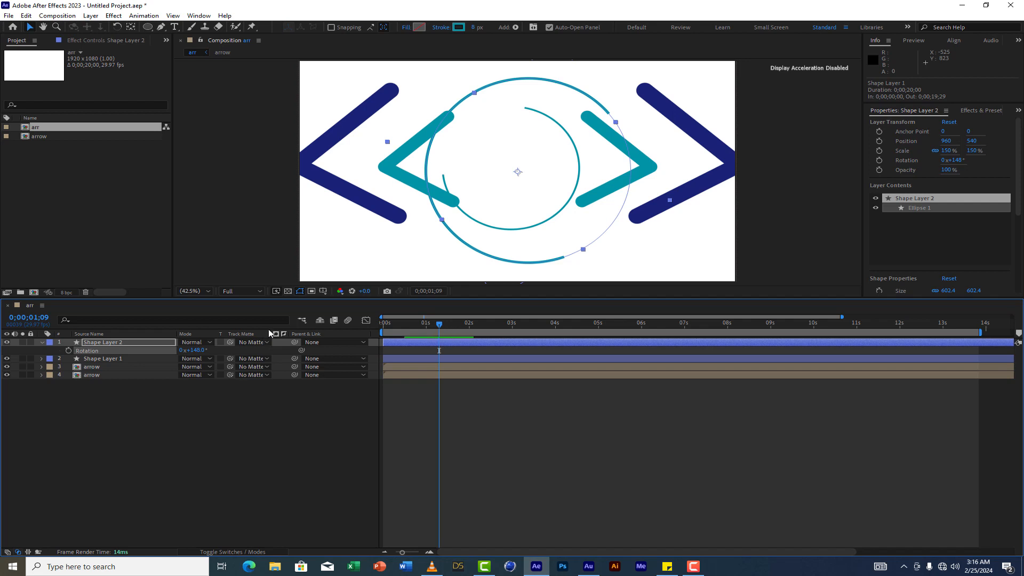
{"action": "left_click", "coordinate": [200, 351]}
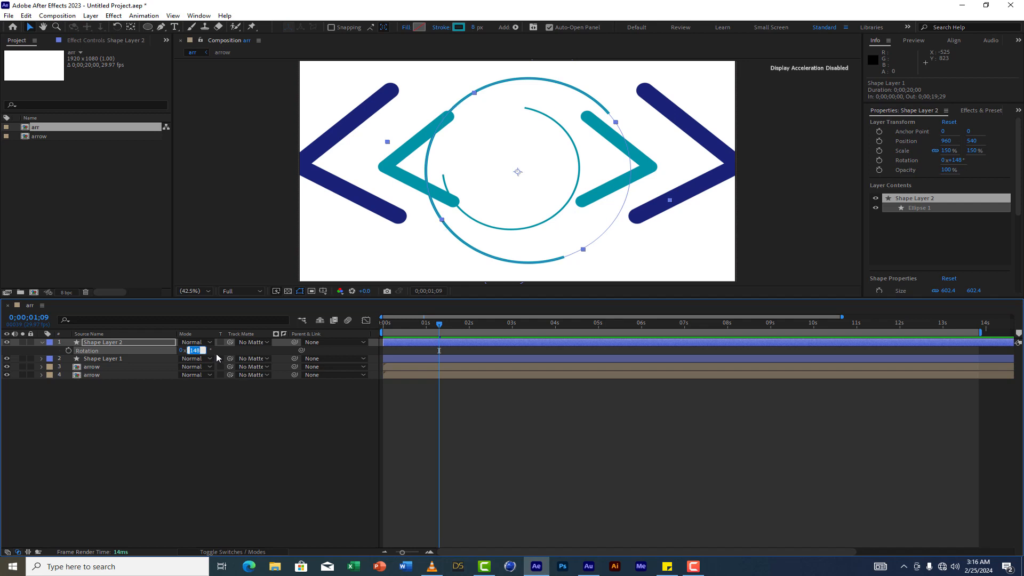
{"action": "type", "text": "180"}
{"action": "left_click", "coordinate": [247, 434]}
- Move the rotated ellipse copy to about 882, 505 so it is centered around the smaller ellipse
{"action": "left_click", "coordinate": [104, 342]}
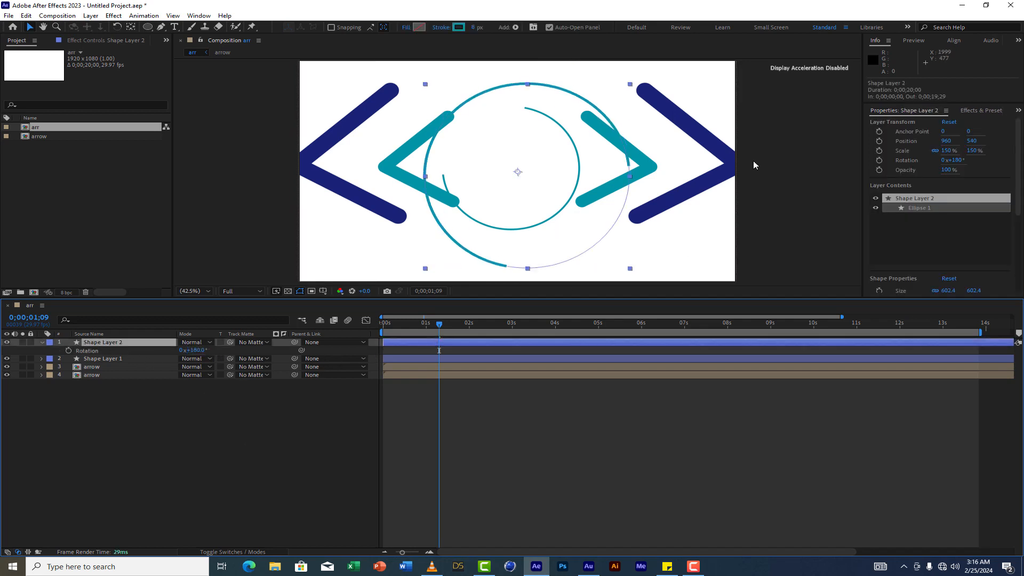
{"action": "left_click", "coordinate": [520, 175]}
{"action": "left_click_drag", "start_coordinate": [520, 174], "coordinate": [501, 167]}
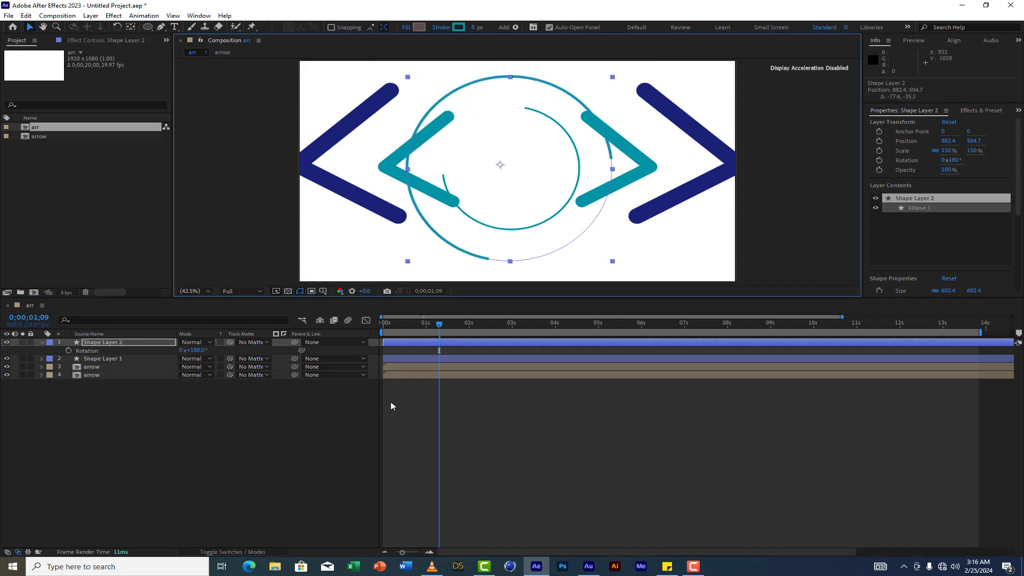
{"action": "key", "text": "ctrl+s"}
- Recolor the larger ellipse's stroke with dark blue 192275 sampled from the outer arrowhead and play the animation from the start
{"action": "left_click", "coordinate": [459, 27]}
{"action": "left_click", "coordinate": [521, 326]}
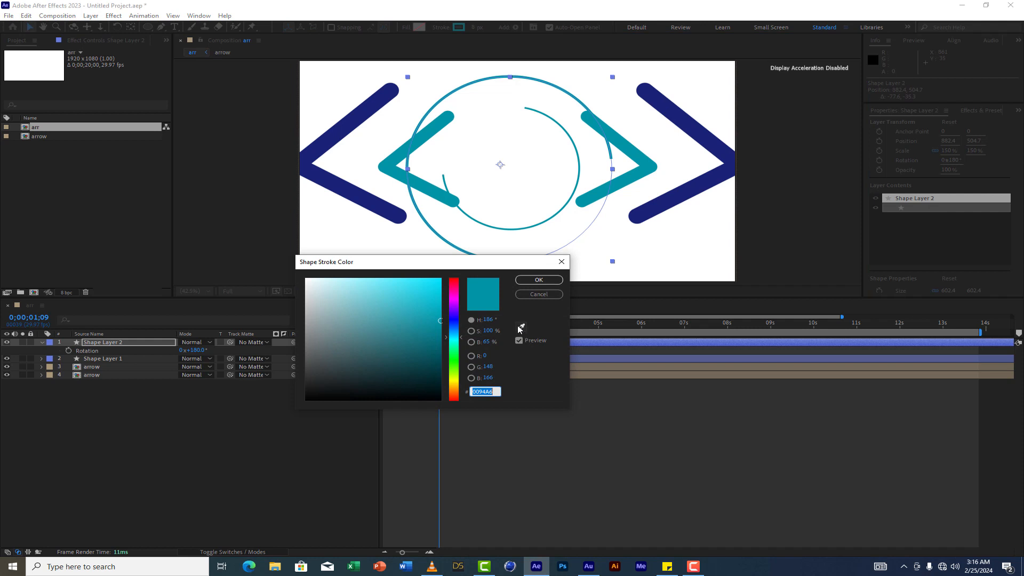
{"action": "left_click", "coordinate": [346, 133]}
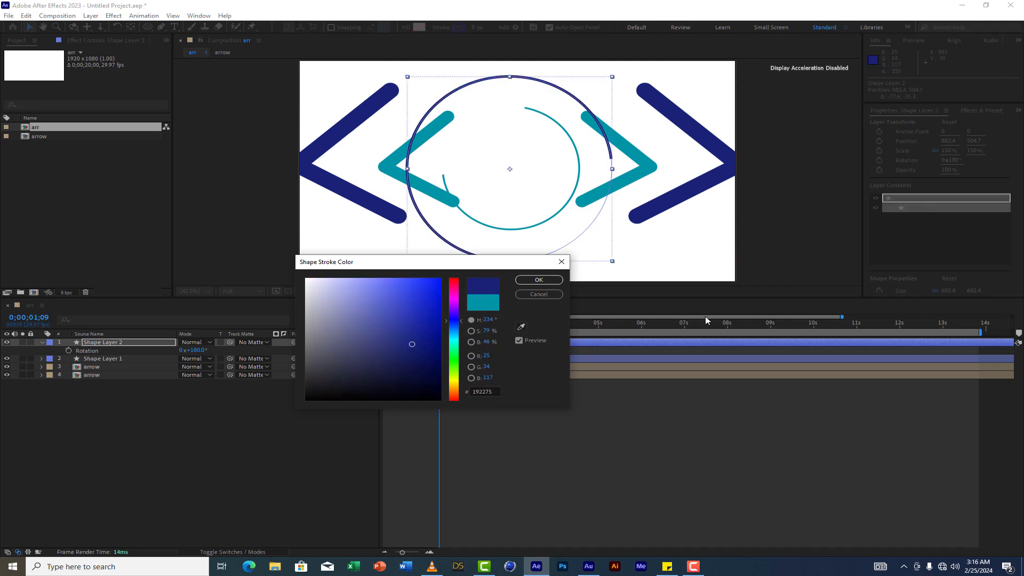
{"action": "left_click", "coordinate": [544, 281]}
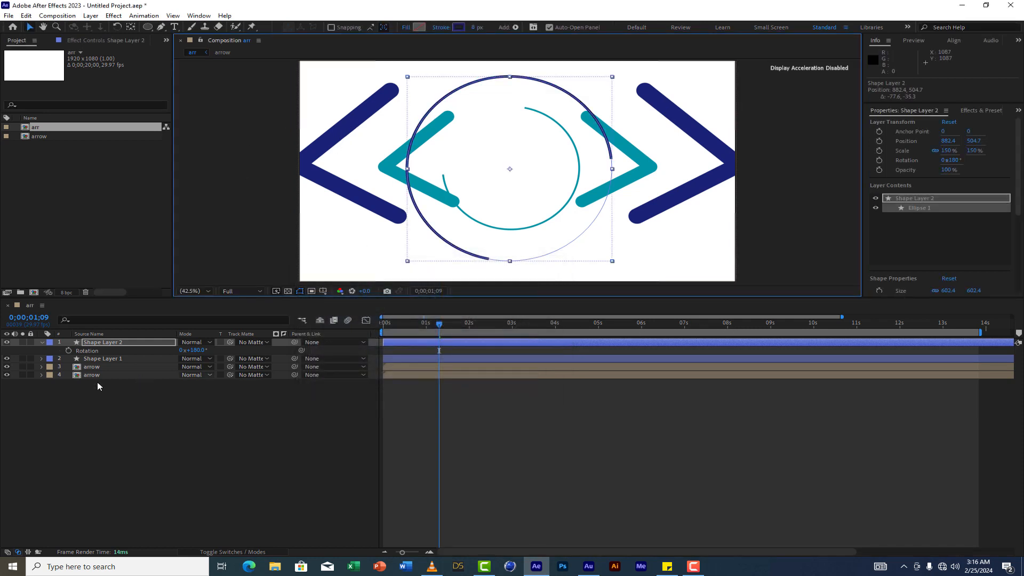
{"action": "left_click", "coordinate": [41, 342]}
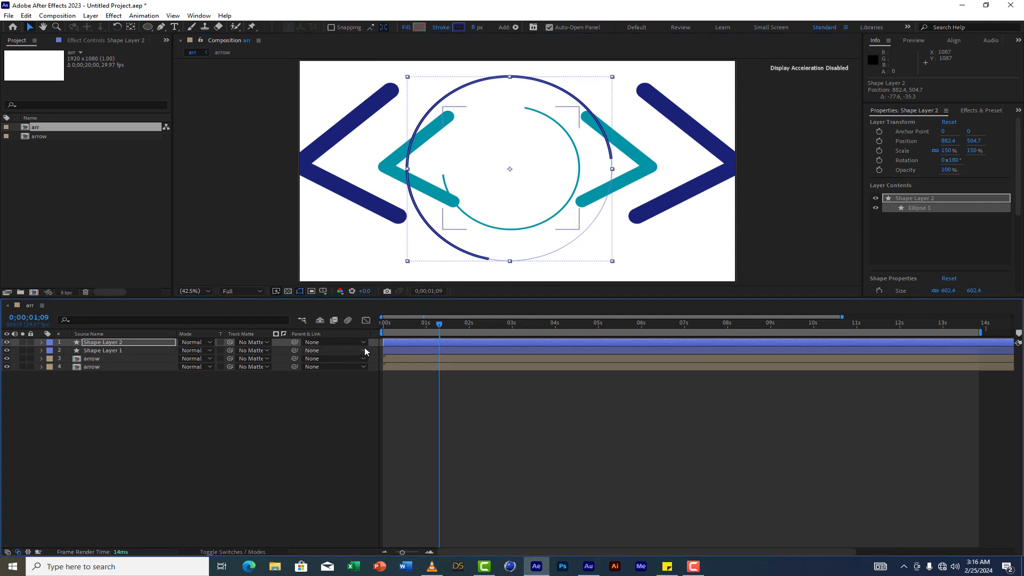
{"action": "left_click_drag", "start_coordinate": [406, 321], "coordinate": [353, 323]}
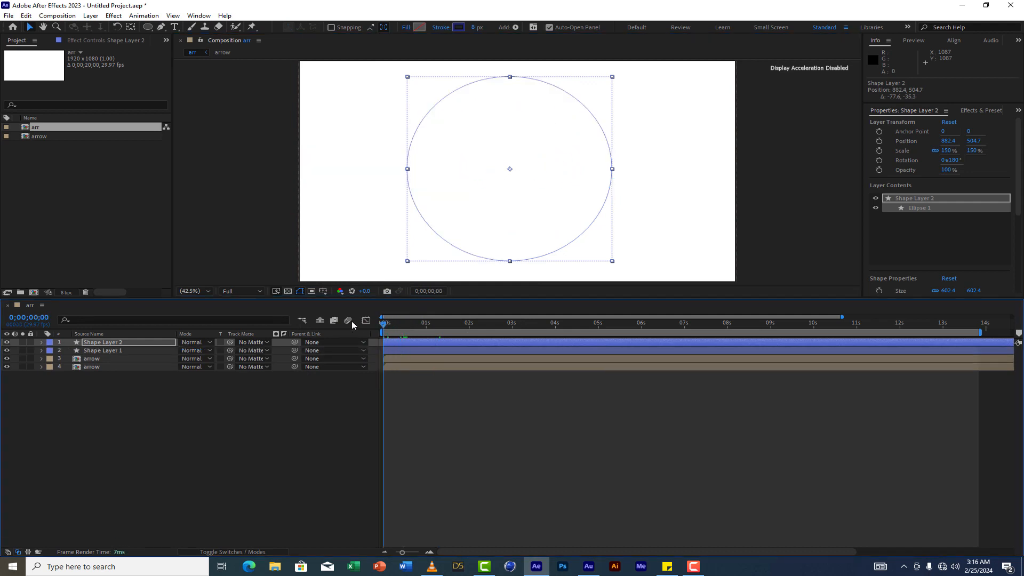
{"action": "key", "text": "space"}
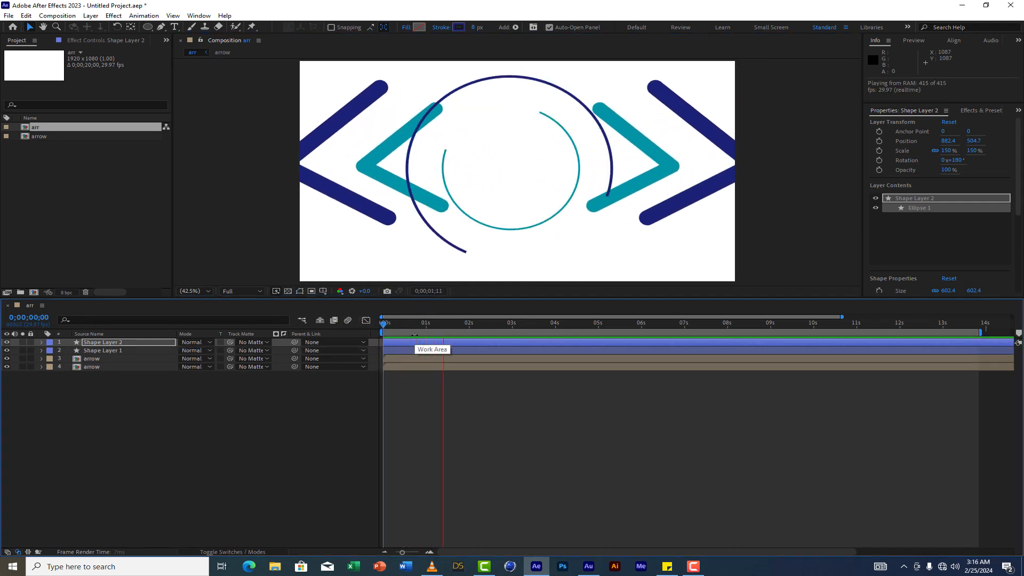
{"action": "key", "text": "space"}
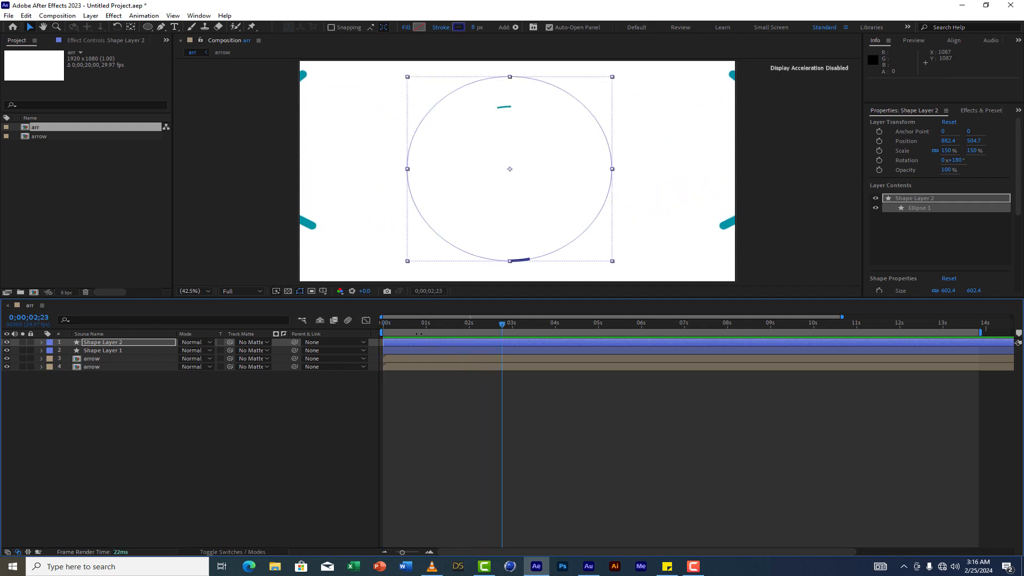
- At 0;00;01;18, duplicate the teal ellipse layer Shape Layer 1 and scale the copy to 166%
{"action": "left_click_drag", "start_coordinate": [409, 327], "coordinate": [454, 331]}
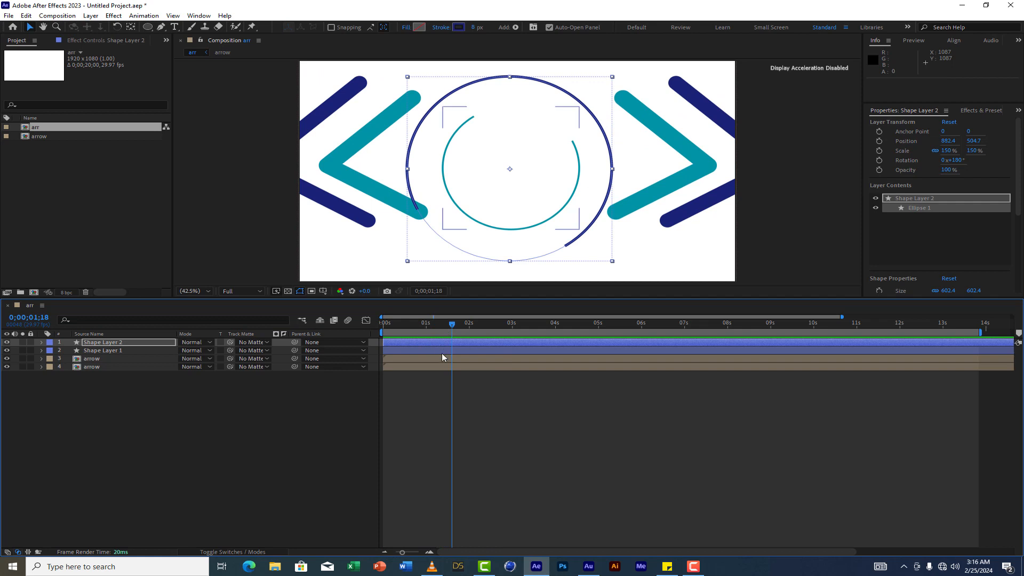
{"action": "left_click", "coordinate": [442, 349]}
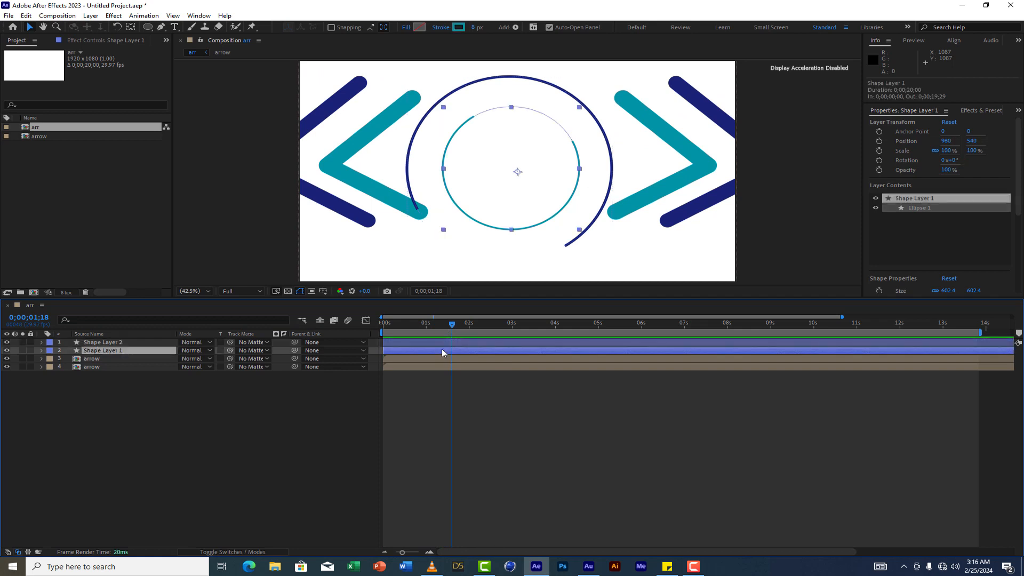
{"action": "key", "text": "ctrl+d"}
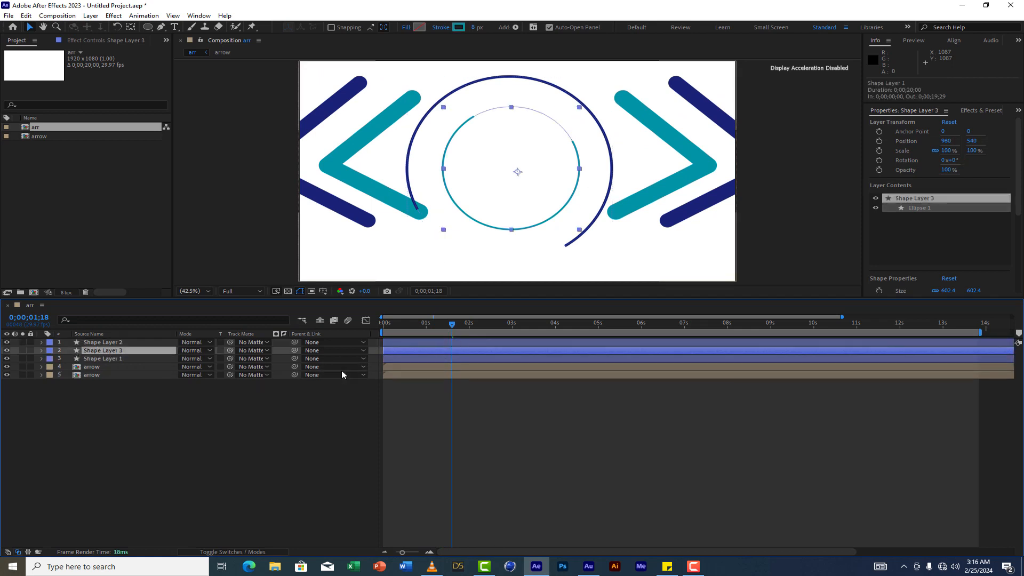
{"action": "key", "text": "s"}
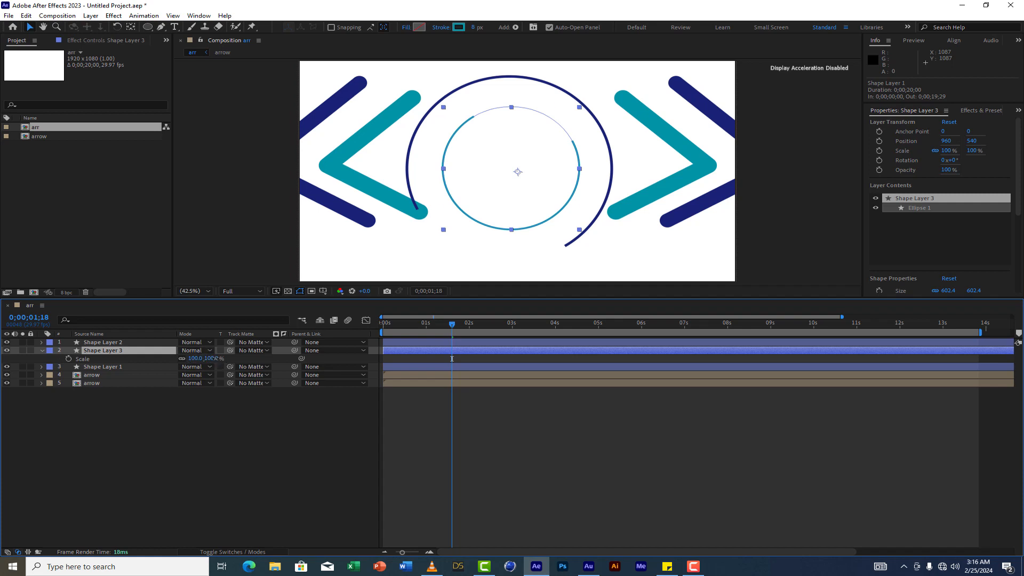
{"action": "left_click_drag", "start_coordinate": [202, 358], "coordinate": [238, 359]}
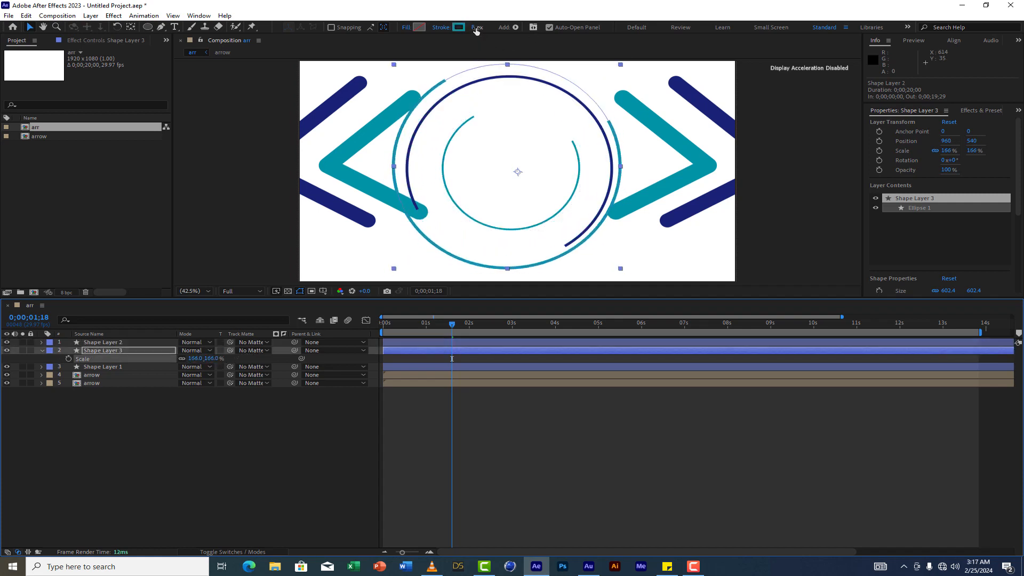
- Set the stroke width of the outermost teal ellipse to 6 px and deselect it
{"action": "left_click", "coordinate": [476, 29]}
{"action": "type", "text": "6"}
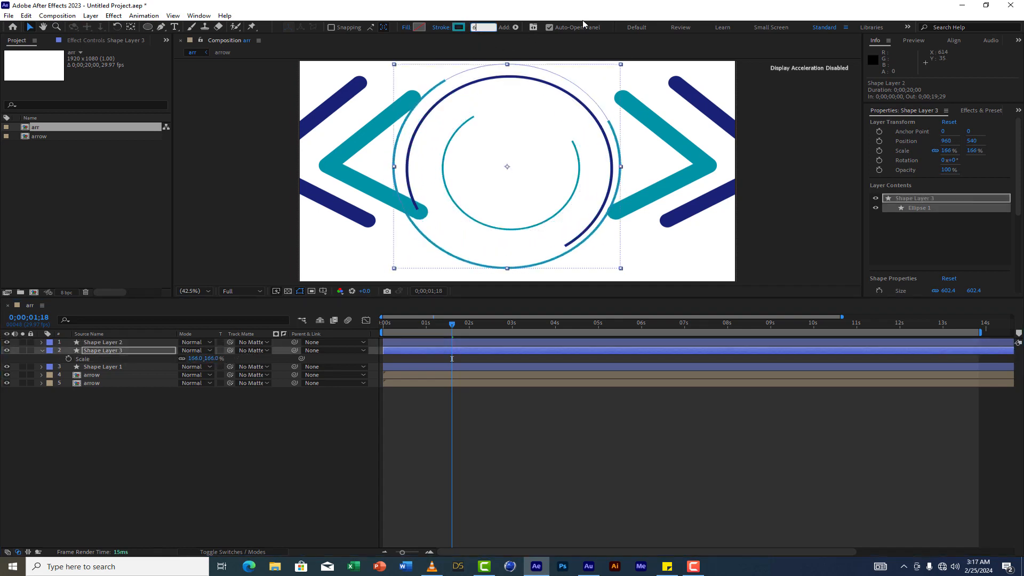
{"action": "left_click", "coordinate": [105, 470]}
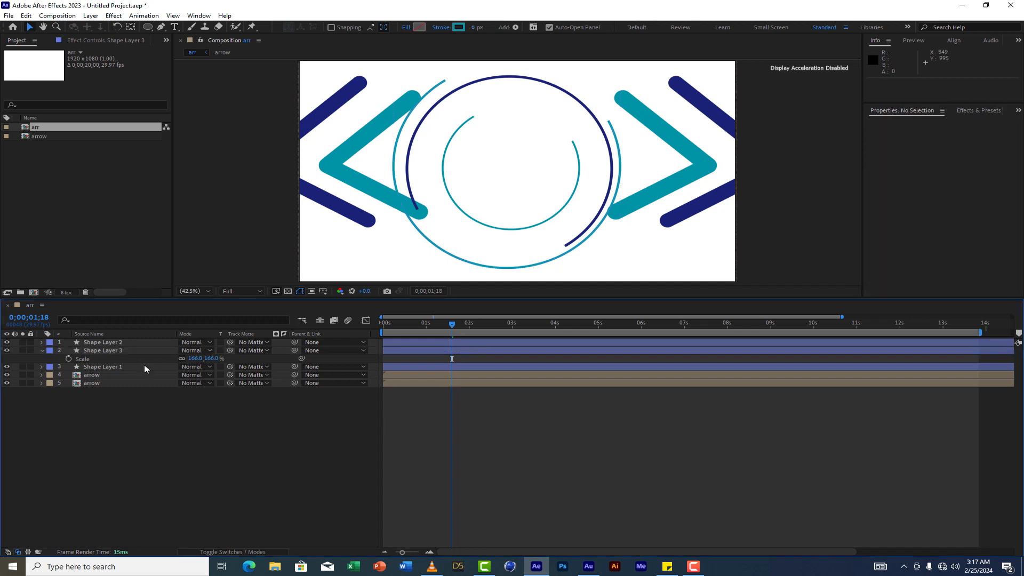
- Duplicate the dark blue ellipse layer, scale the copy to 60% and center it inside the other rings at about 908, 509
{"action": "left_click", "coordinate": [120, 343]}
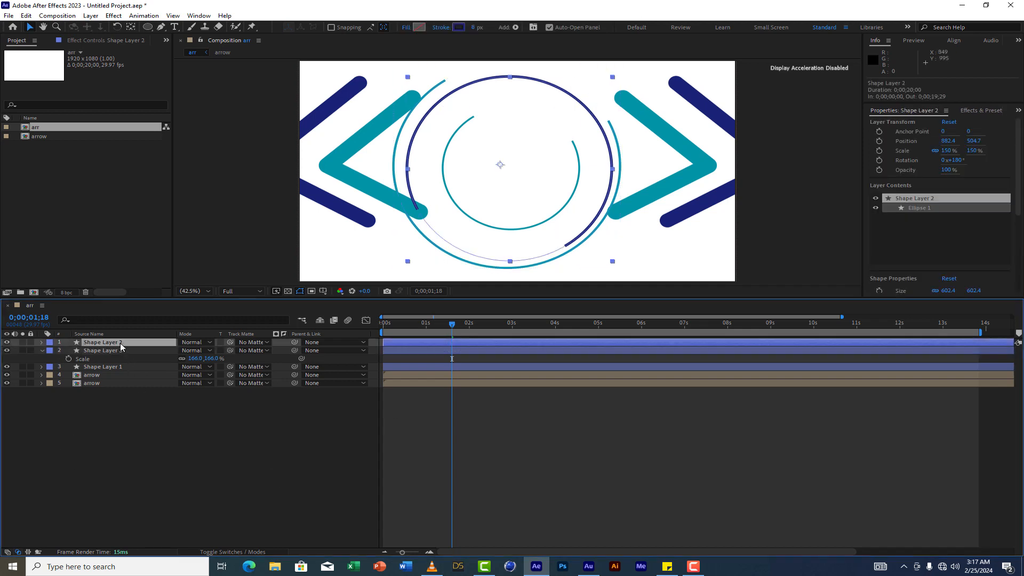
{"action": "key", "text": "ctrl+d"}
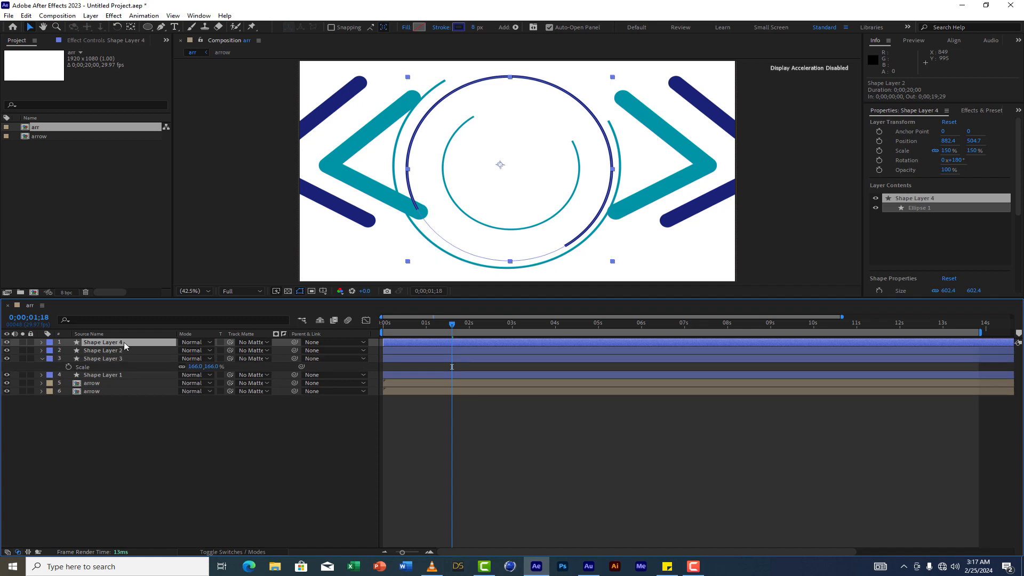
{"action": "key", "text": "s"}
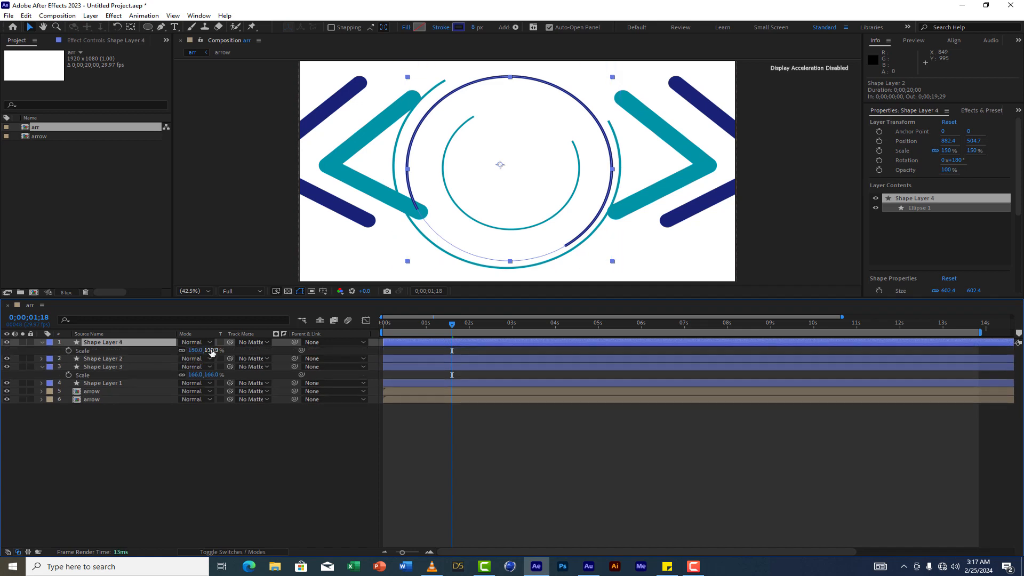
{"action": "left_click_drag", "start_coordinate": [196, 351], "coordinate": [164, 351]}
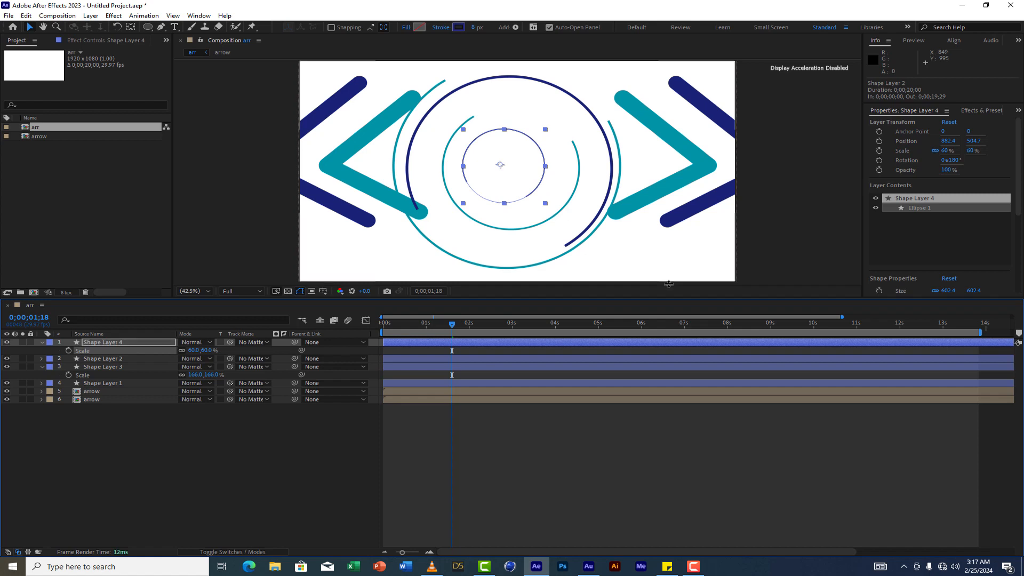
{"action": "left_click_drag", "start_coordinate": [516, 174], "coordinate": [521, 174]}
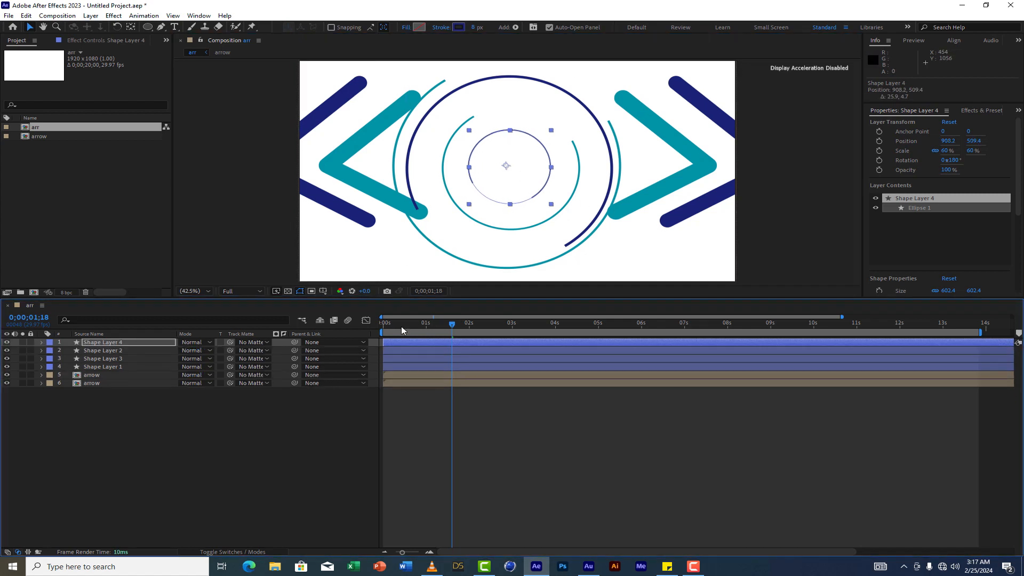
- Shift all four ellipse shape layers in time so they start at 0;00;00;11, with the current time at 0;00;00;29
{"action": "left_click", "coordinate": [402, 326]}
{"action": "left_click_drag", "start_coordinate": [401, 326], "coordinate": [424, 324]}
{"action": "left_click", "coordinate": [406, 366], "text": "shift"}
{"action": "left_click_drag", "start_coordinate": [427, 343], "coordinate": [431, 343]}
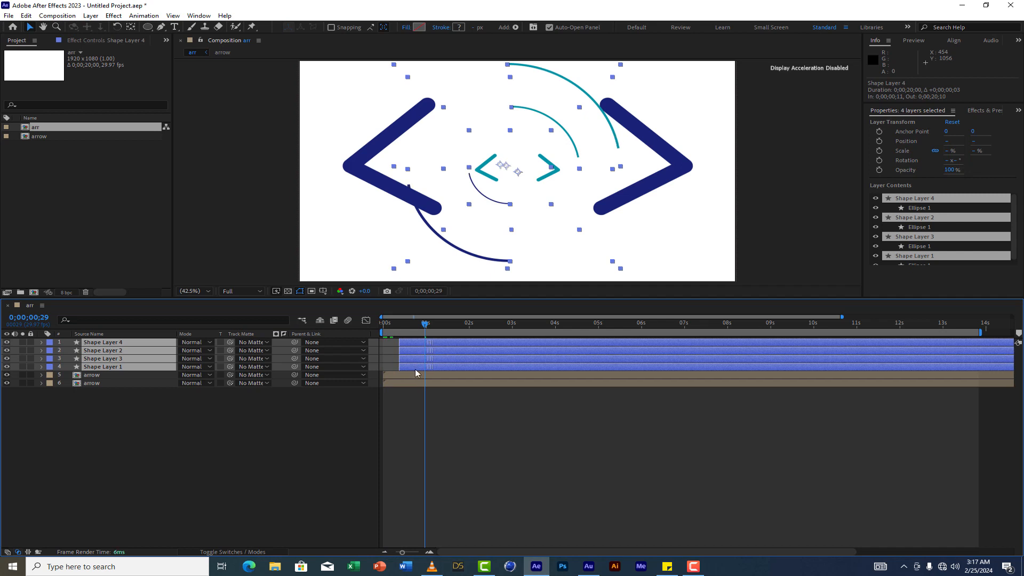
- Stagger the ellipse layers so Shape Layer 2 starts at 0;00;00;17, Shape Layer 3 at 0;00;00;20 and Shape Layer 4 last, and preview
{"action": "left_click", "coordinate": [450, 414]}
{"action": "left_click", "coordinate": [427, 341]}
{"action": "left_click_drag", "start_coordinate": [430, 340], "coordinate": [440, 341]}
{"action": "left_click_drag", "start_coordinate": [429, 358], "coordinate": [443, 342]}
{"action": "left_click_drag", "start_coordinate": [425, 324], "coordinate": [329, 326]}
{"action": "key", "text": "space"}
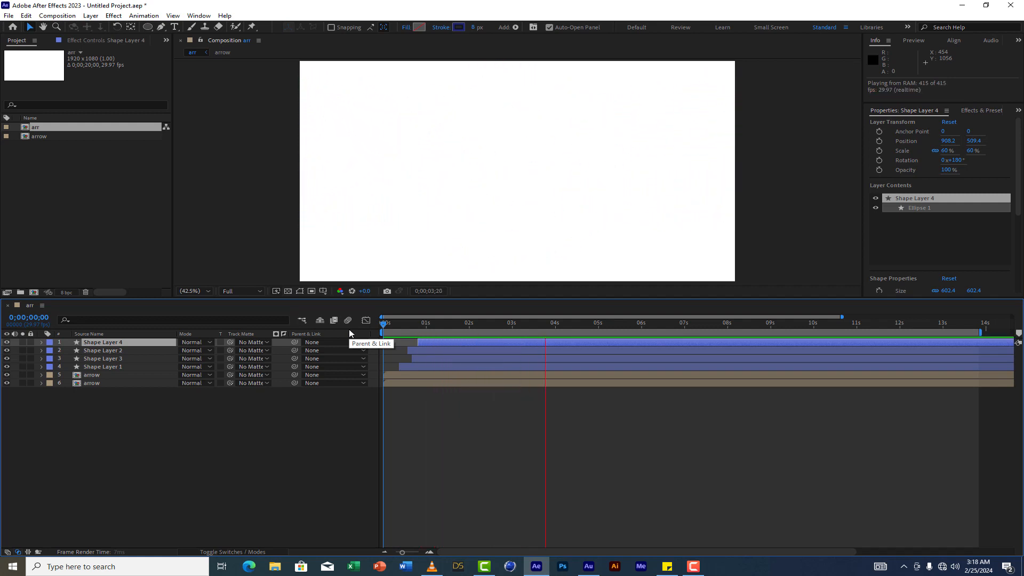
- At 0;00;01;13, reorder the layer stack so all four ellipse shape layers sit below the two arrow layers
{"action": "left_click", "coordinate": [444, 324]}
{"action": "left_click", "coordinate": [121, 366]}
{"action": "left_click", "coordinate": [120, 342], "text": "shift"}
{"action": "left_click_drag", "start_coordinate": [119, 342], "coordinate": [113, 387]}
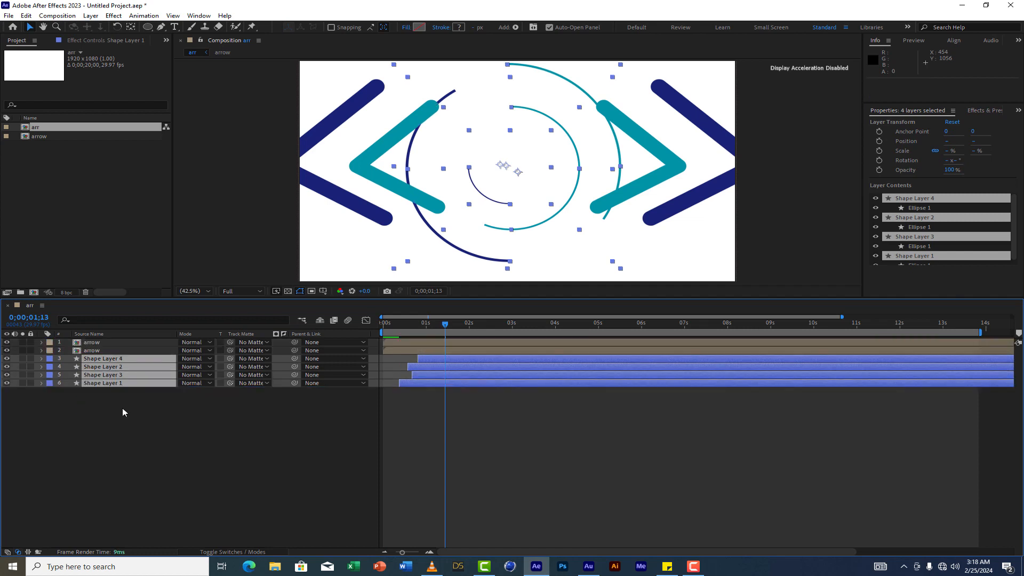
- Set Shape Layer 3's stroke width to 31 px with a Round Cap and play the animation from the start
{"action": "left_click", "coordinate": [103, 375]}
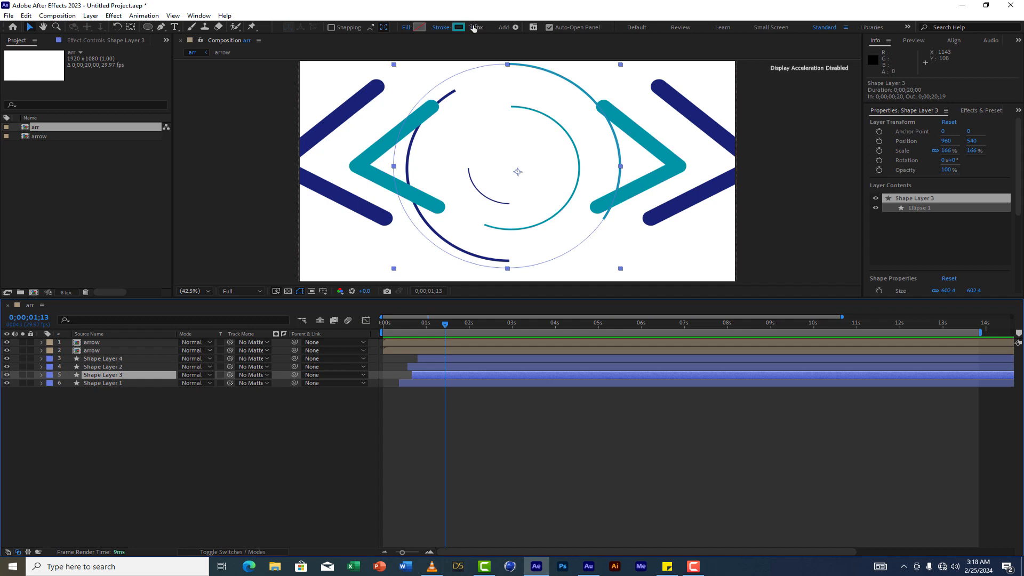
{"action": "left_click_drag", "start_coordinate": [474, 28], "coordinate": [488, 26]}
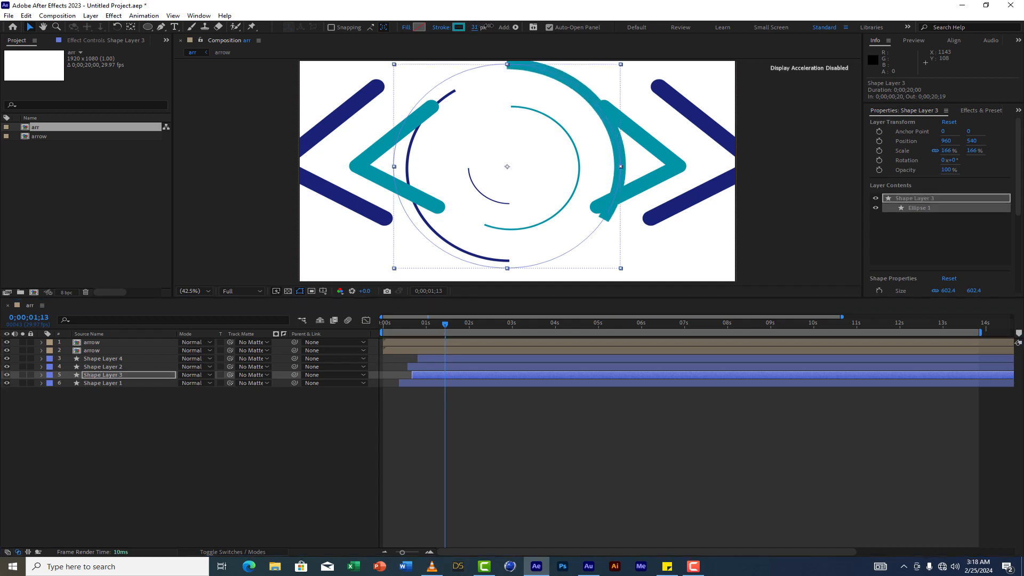
{"action": "left_click", "coordinate": [42, 375]}
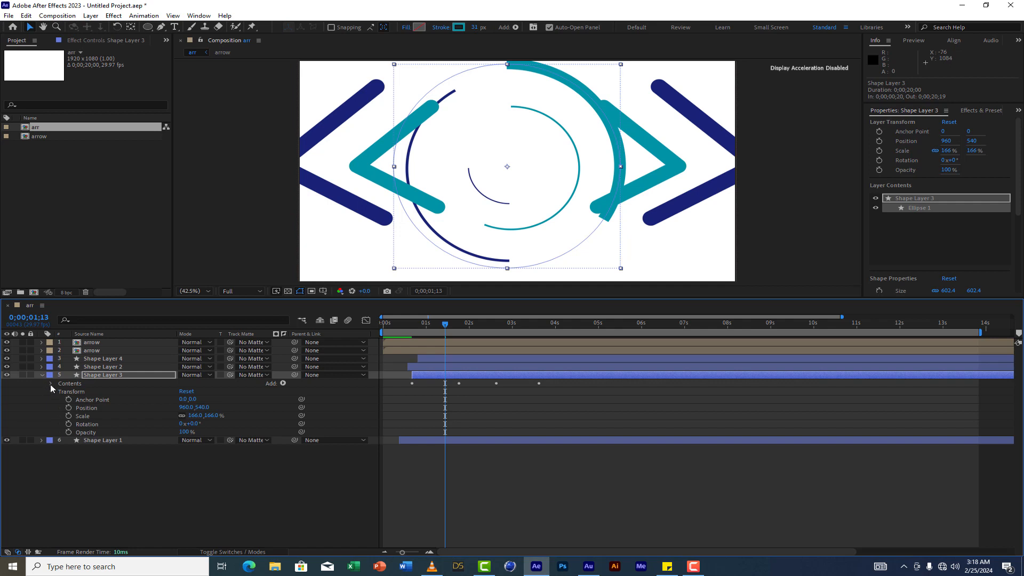
{"action": "left_click", "coordinate": [51, 384]}
{"action": "left_click", "coordinate": [59, 392]}
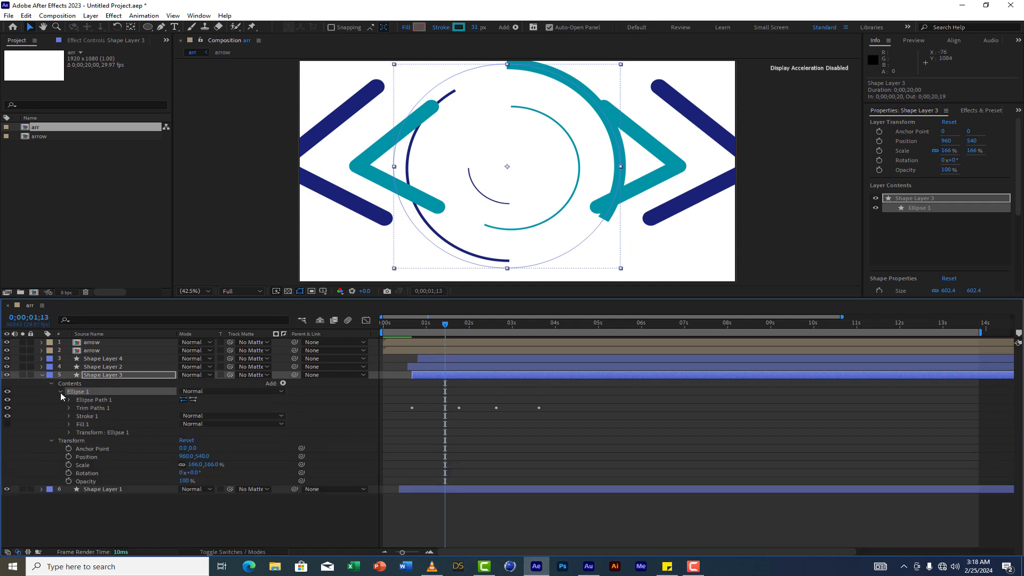
{"action": "left_click", "coordinate": [69, 416]}
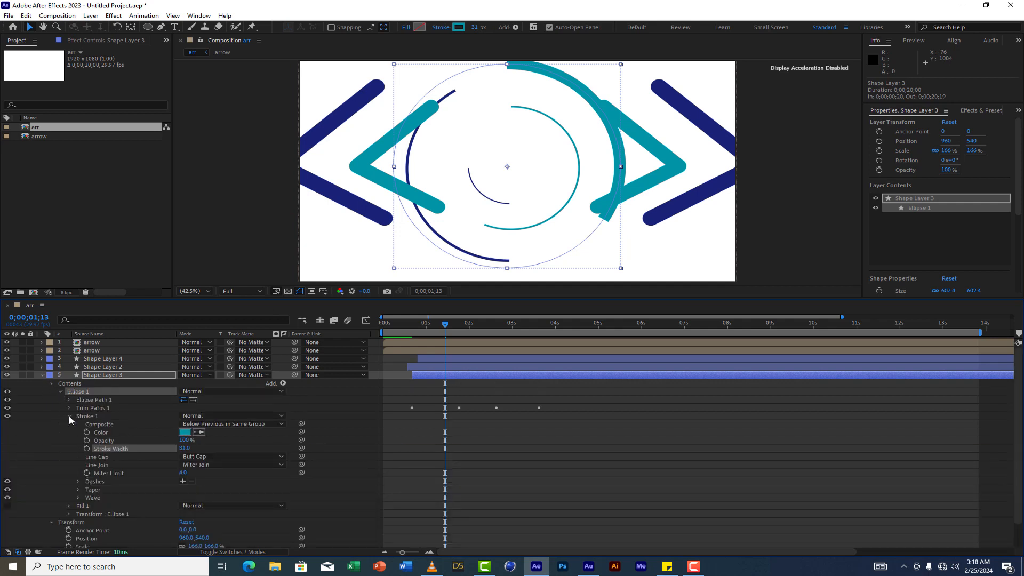
{"action": "left_click", "coordinate": [216, 458]}
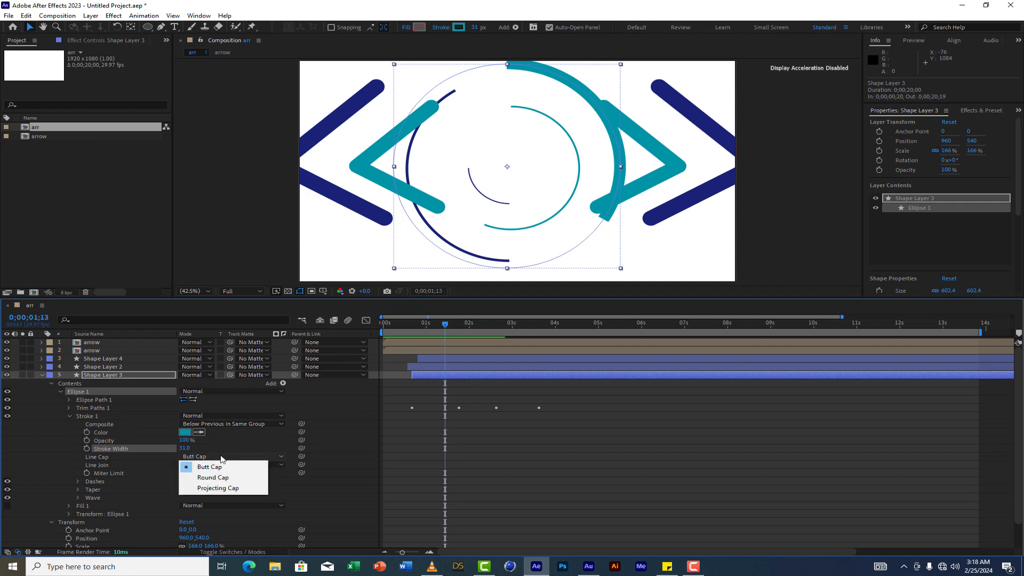
{"action": "left_click", "coordinate": [218, 478]}
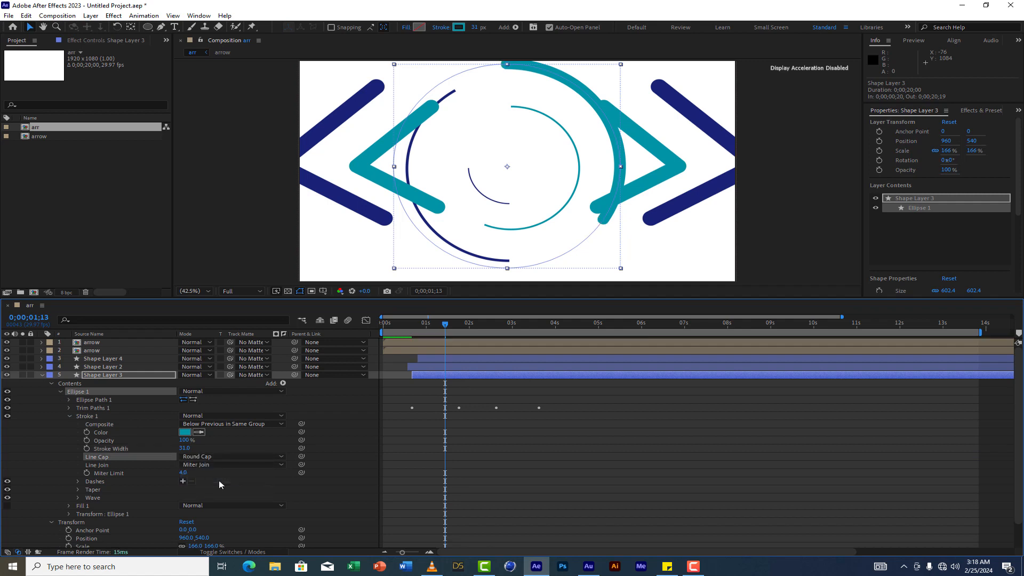
{"action": "left_click", "coordinate": [42, 375]}
{"action": "left_click_drag", "start_coordinate": [405, 329], "coordinate": [363, 334]}
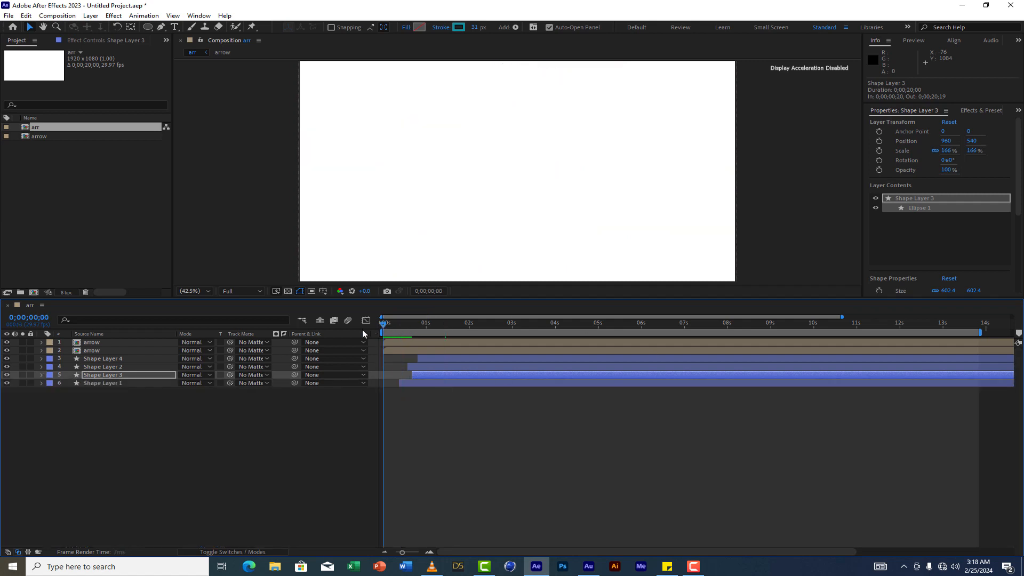
{"action": "key", "text": "space"}
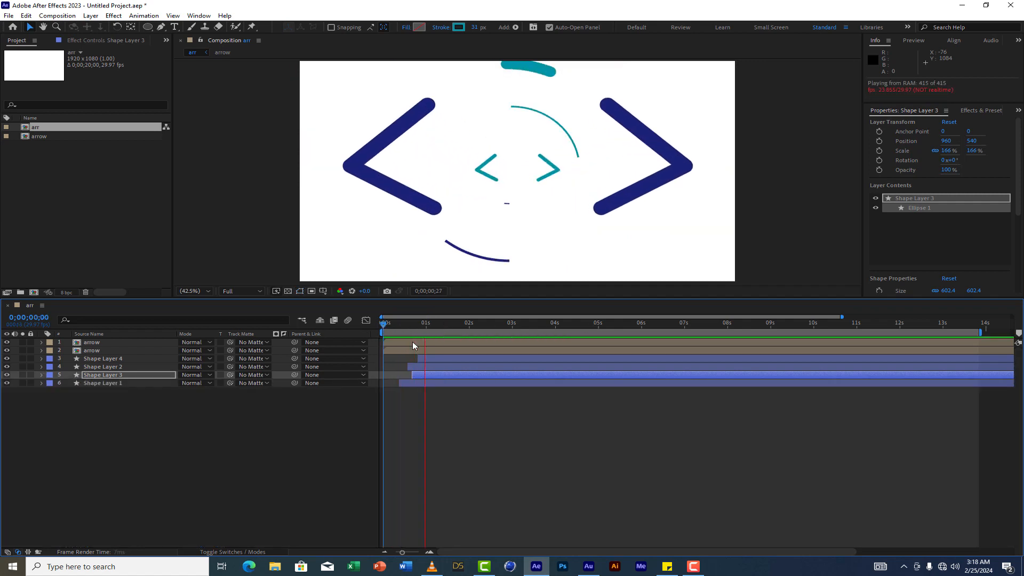
{"action": "key", "text": "space"}
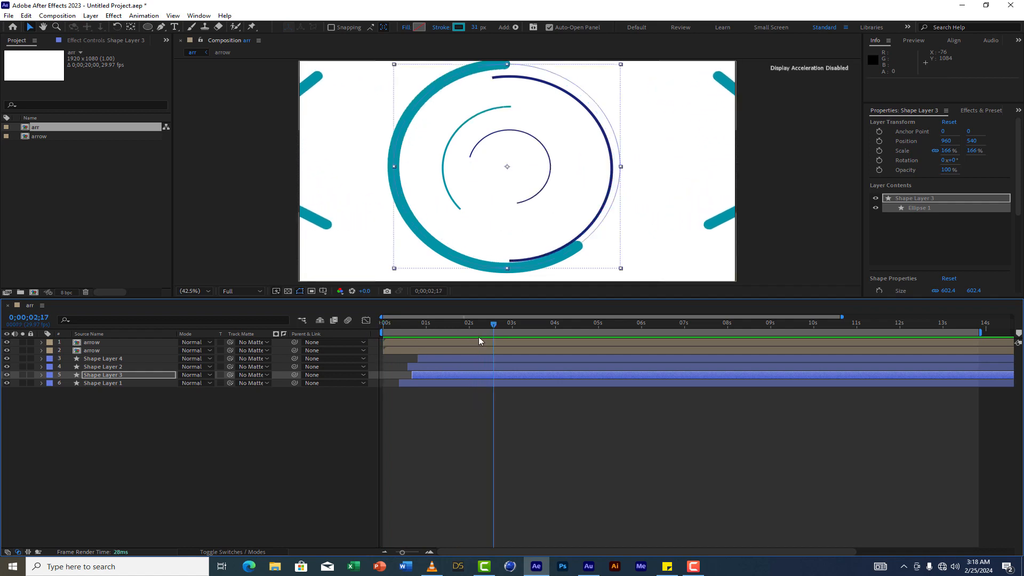
- Set the stroke width of Shape Layer 2's dark blue ellipse to 34 px and its line cap to Round Cap
{"action": "left_click", "coordinate": [102, 367]}
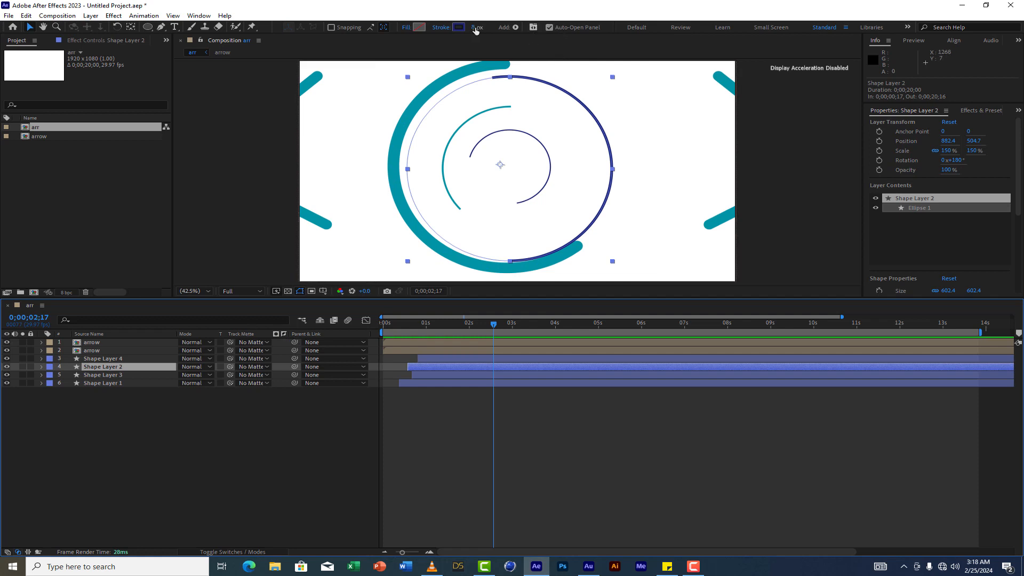
{"action": "left_click_drag", "start_coordinate": [473, 28], "coordinate": [486, 28]}
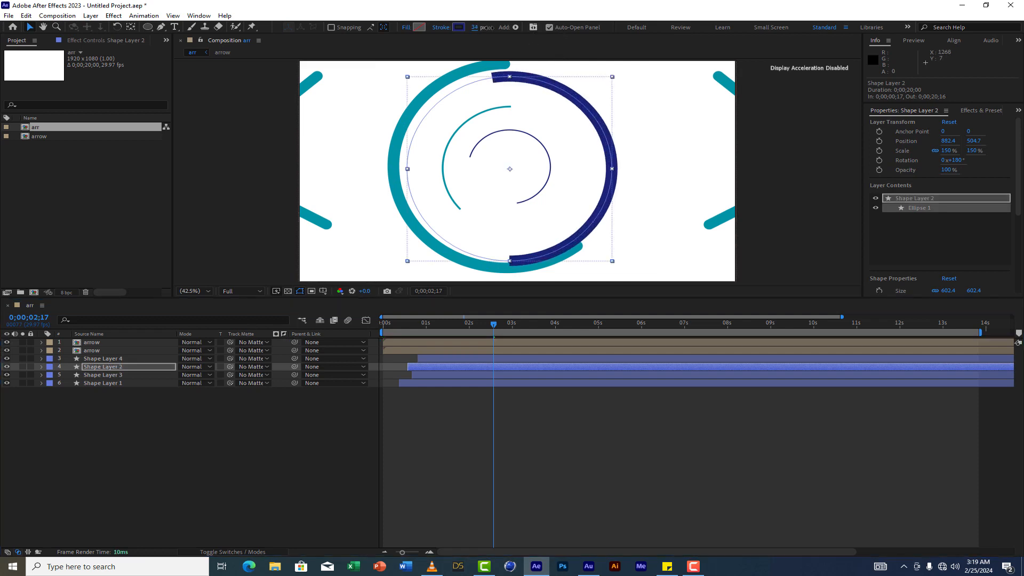
{"action": "left_click", "coordinate": [41, 367]}
{"action": "left_click", "coordinate": [41, 367]}
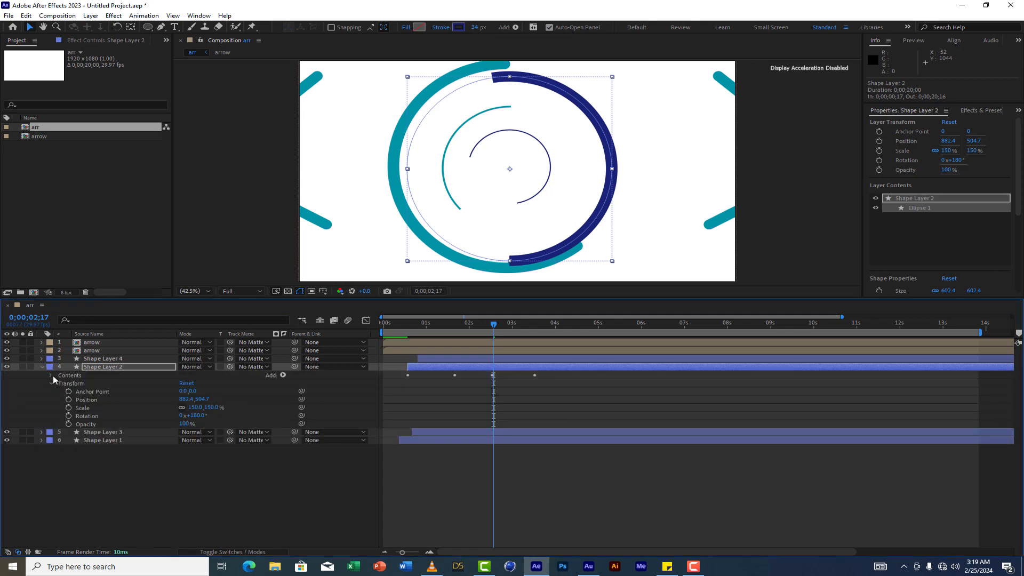
{"action": "left_click", "coordinate": [50, 375]}
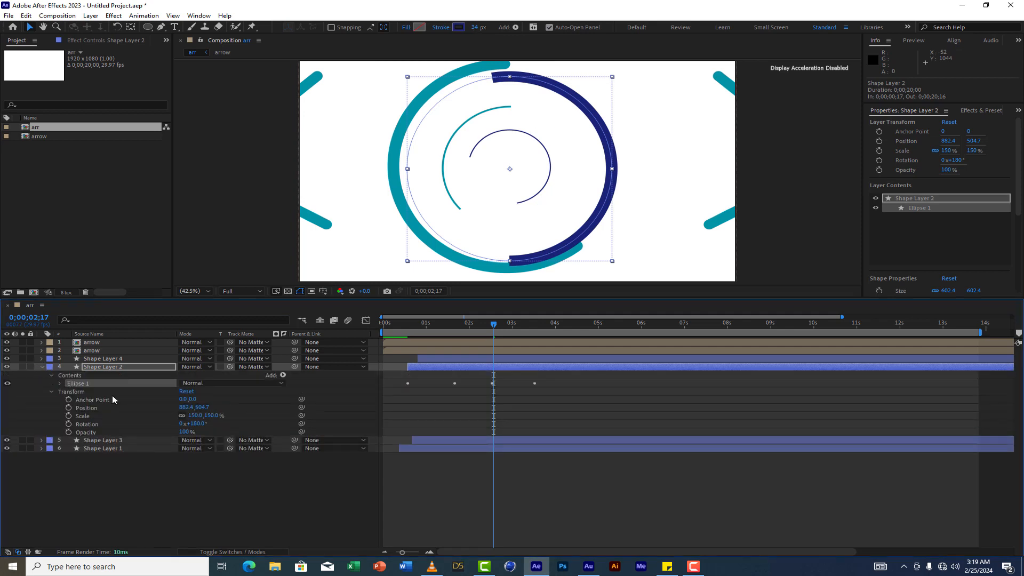
{"action": "left_click", "coordinate": [61, 382]}
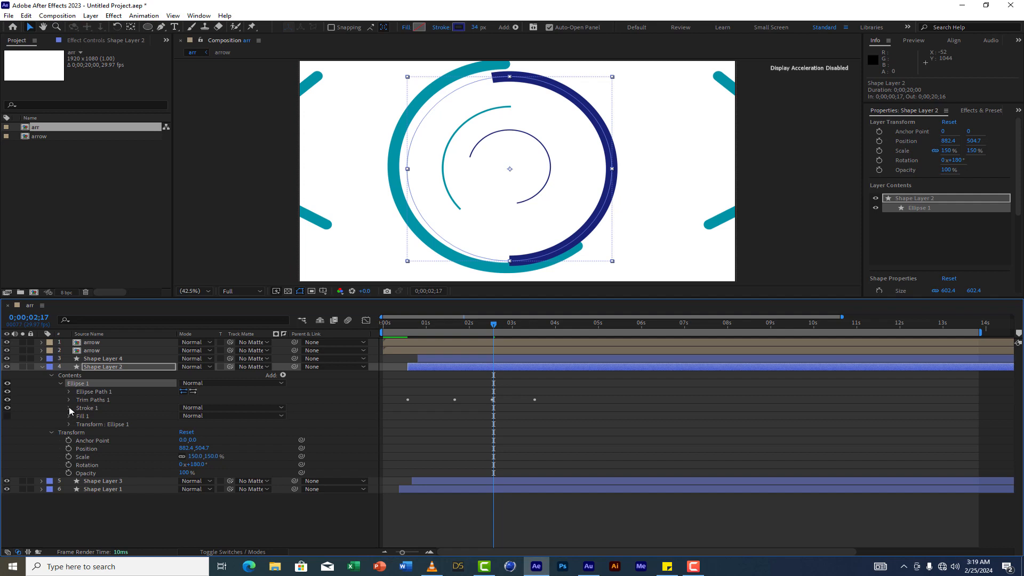
{"action": "left_click", "coordinate": [68, 408]}
{"action": "left_click", "coordinate": [206, 450]}
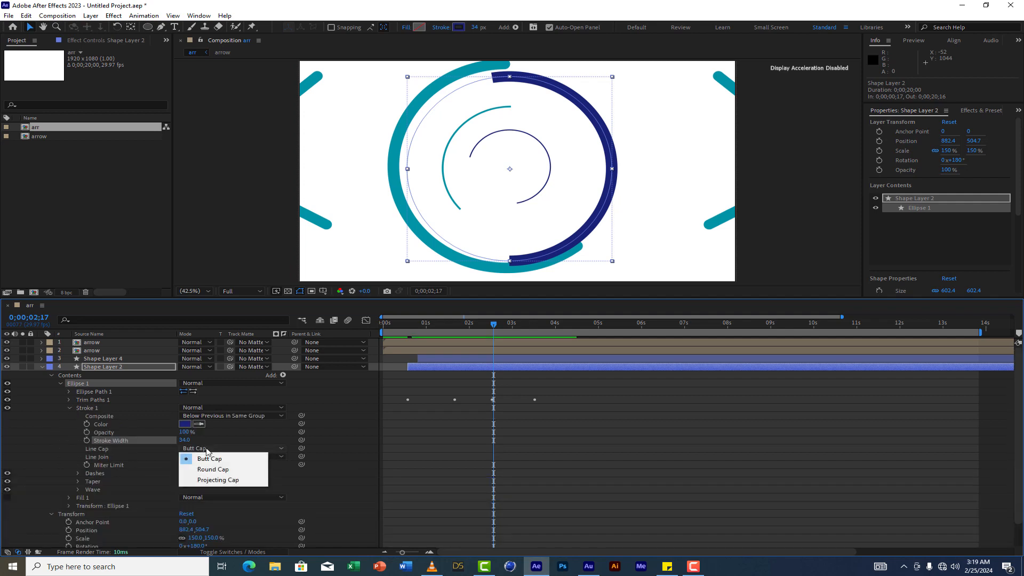
{"action": "left_click", "coordinate": [210, 469]}
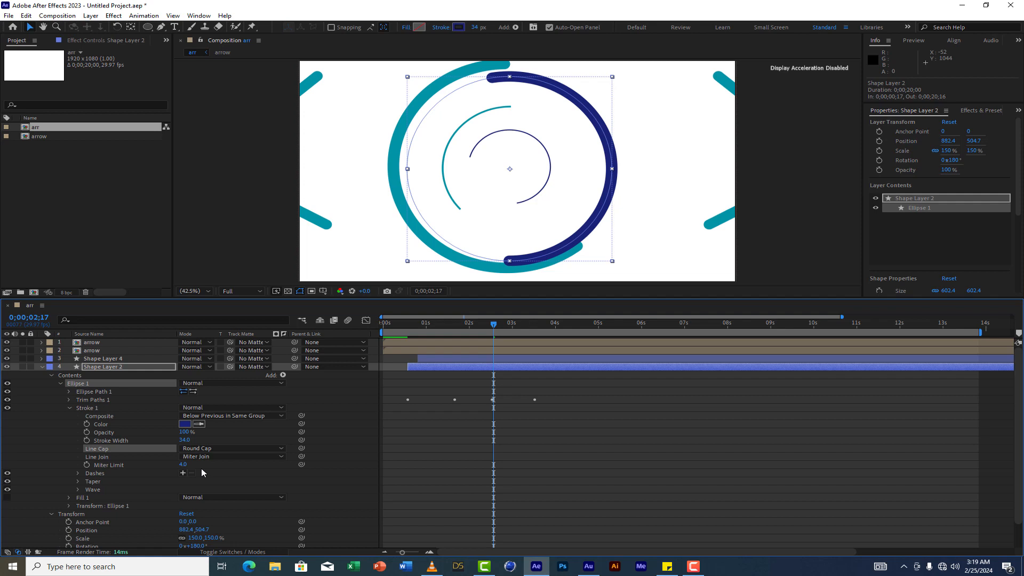
{"action": "left_click", "coordinate": [42, 366]}
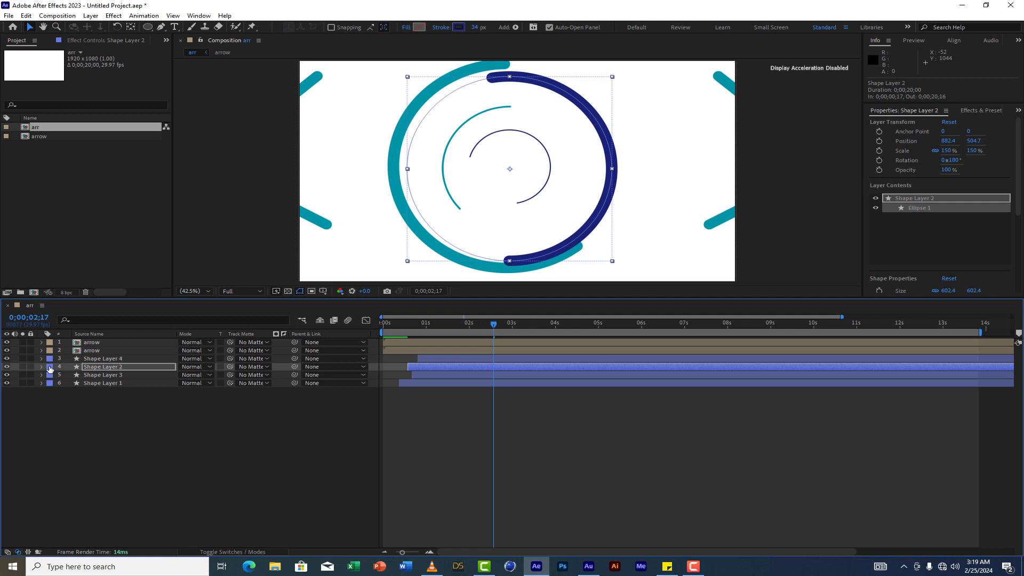
- Add a Drop Shadow layer style to Shape Layer 2
{"action": "right_click", "coordinate": [118, 368]}
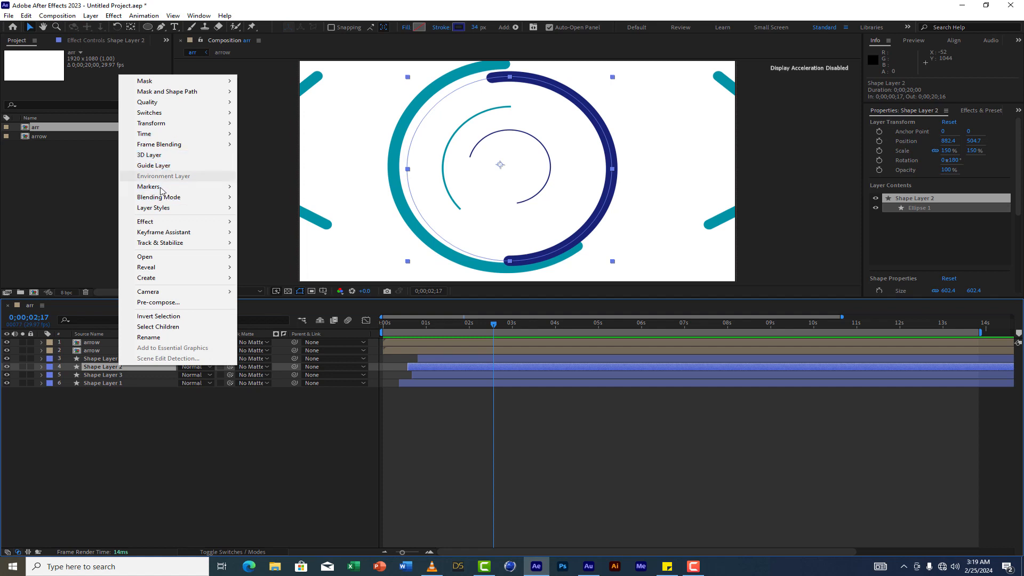
{"action": "mouse_move", "coordinate": [165, 208]}
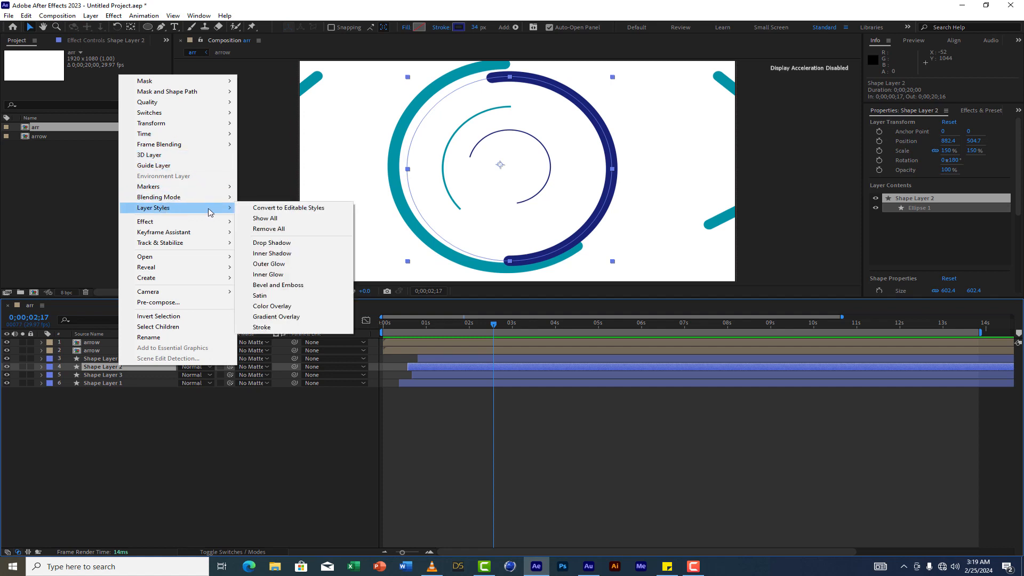
{"action": "left_click", "coordinate": [284, 245]}
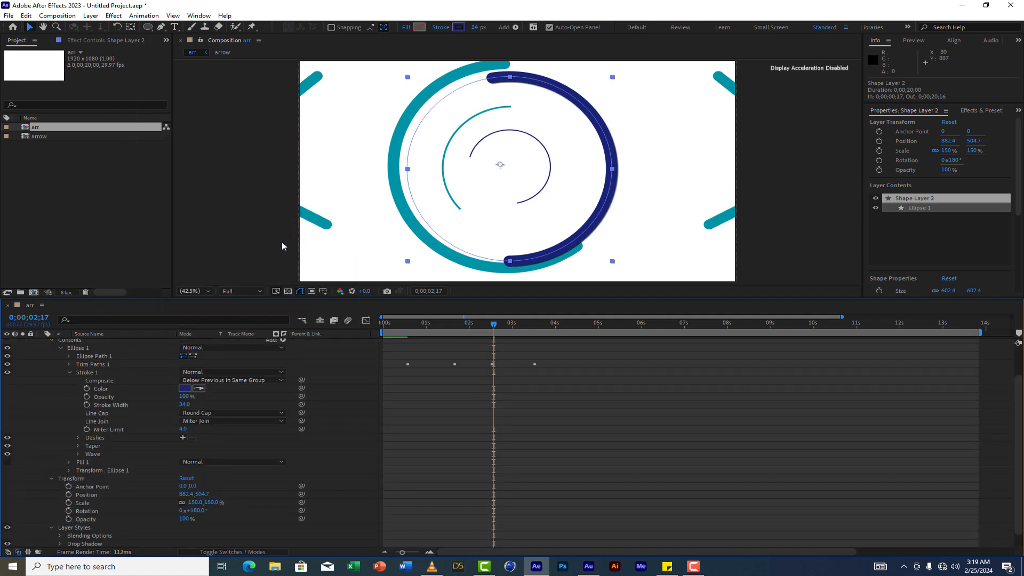
{"action": "left_click", "coordinate": [51, 339]}
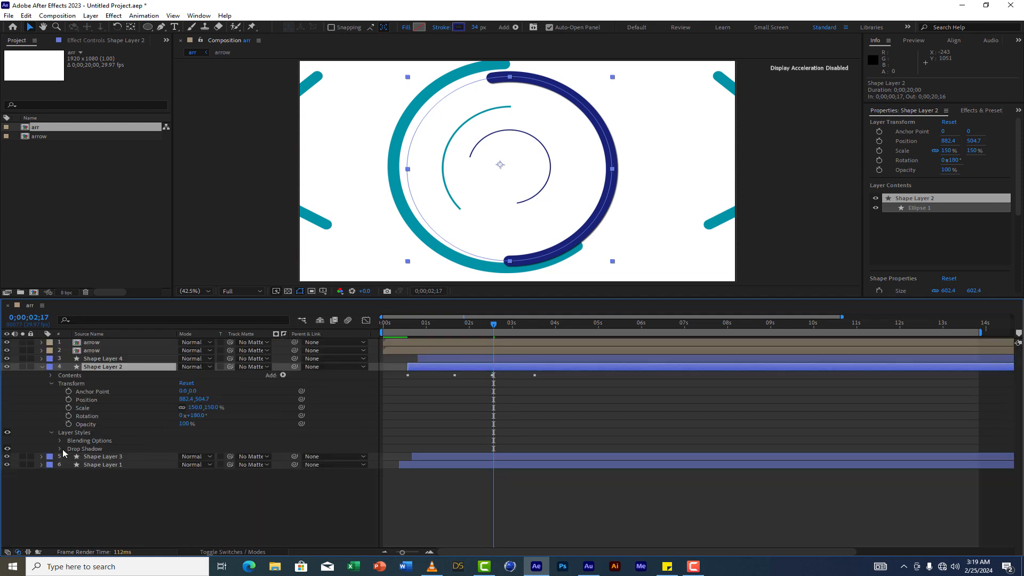
- Set the drop shadow's distance to 64, size to 0 and opacity to 10%, and play the animation from the start
{"action": "left_click", "coordinate": [61, 449]}
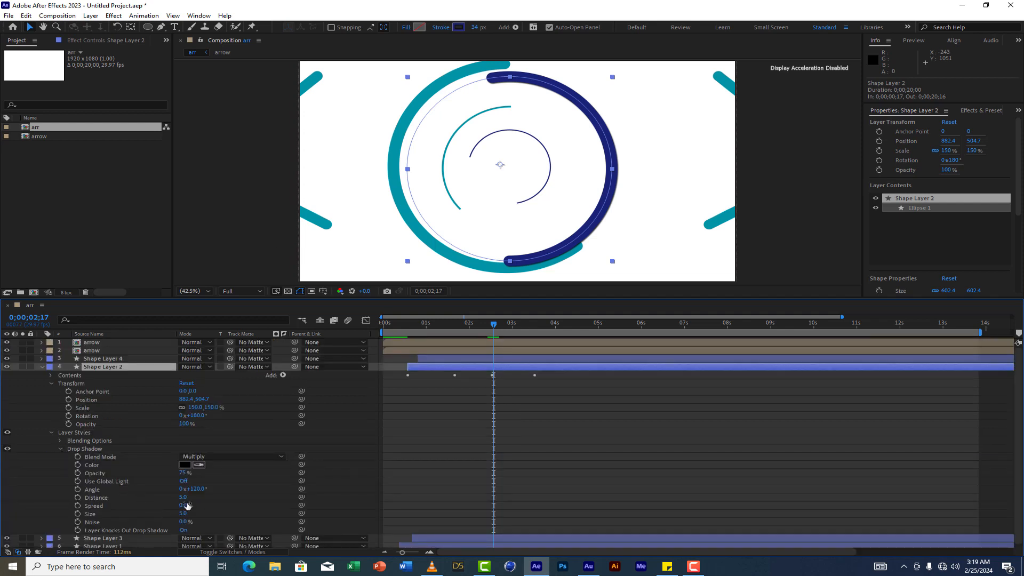
{"action": "left_click_drag", "start_coordinate": [183, 496], "coordinate": [140, 513]}
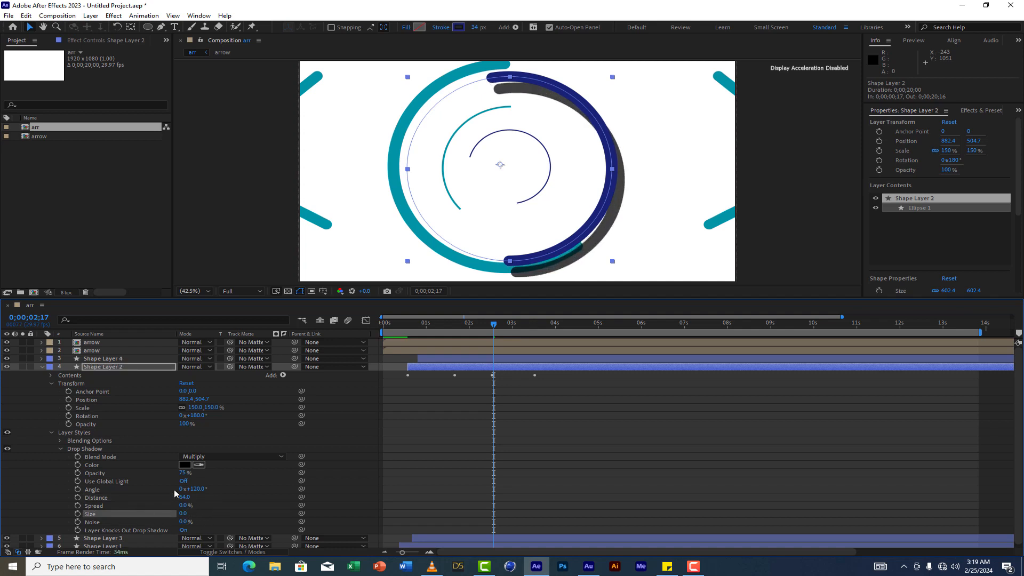
{"action": "left_click_drag", "start_coordinate": [185, 475], "coordinate": [147, 474]}
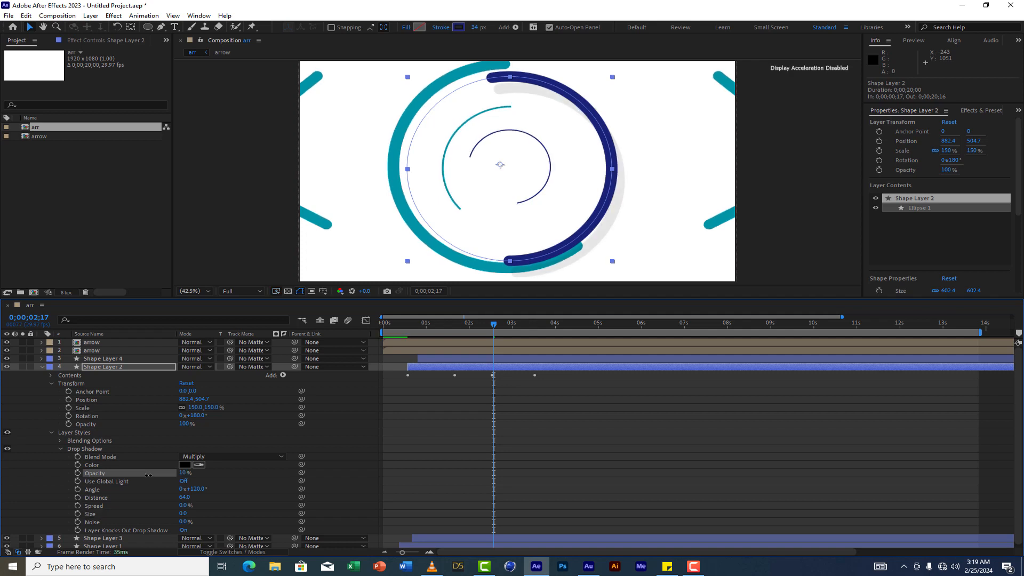
{"action": "left_click", "coordinate": [141, 414]}
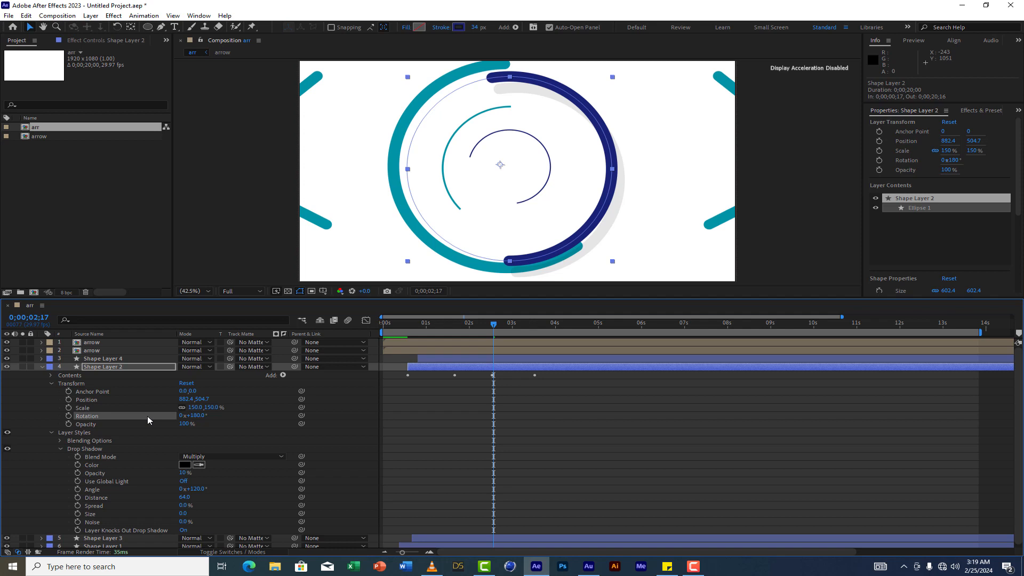
{"action": "left_click", "coordinate": [42, 366]}
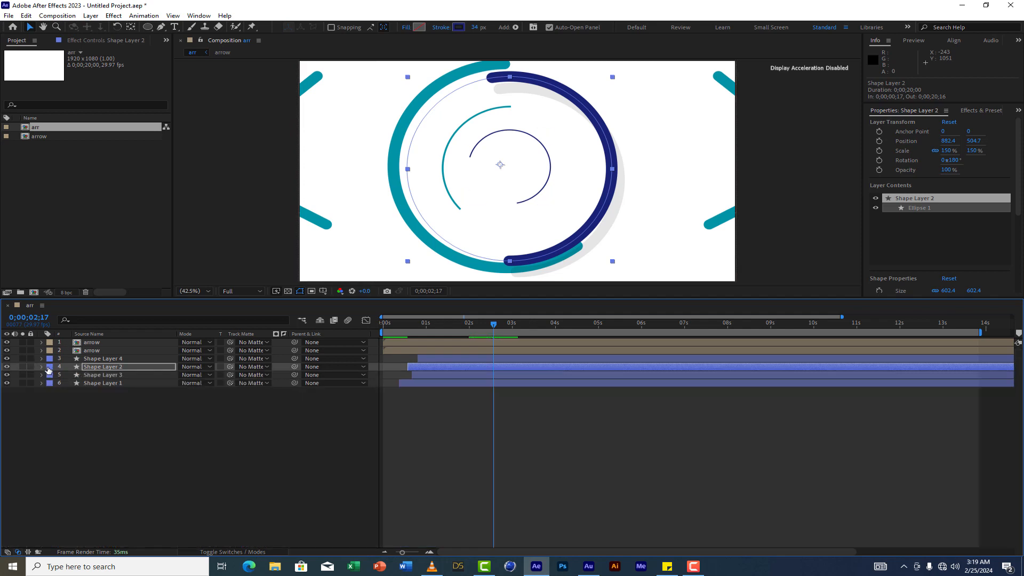
{"action": "left_click", "coordinate": [115, 358]}
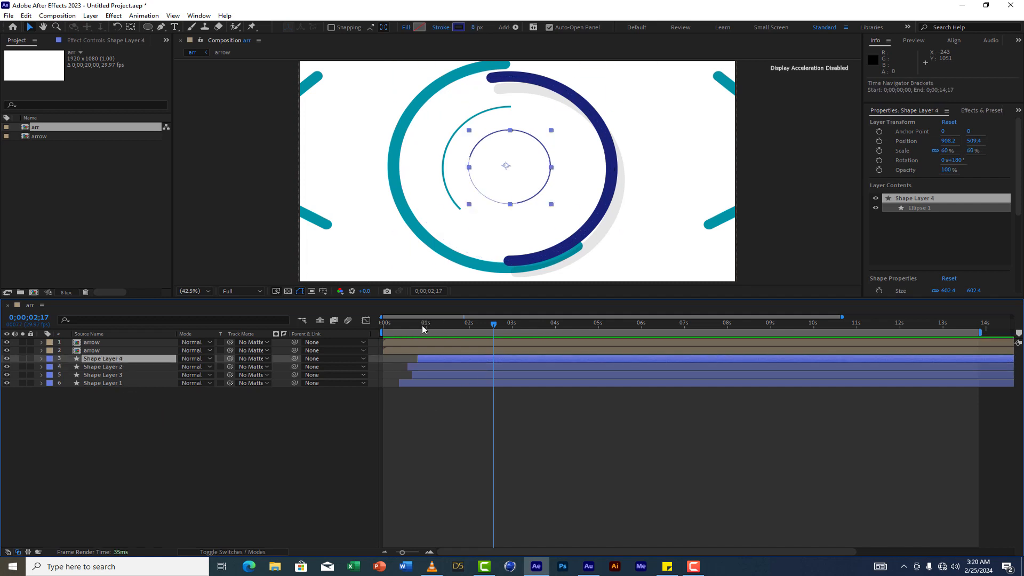
{"action": "left_click_drag", "start_coordinate": [421, 323], "coordinate": [325, 331]}
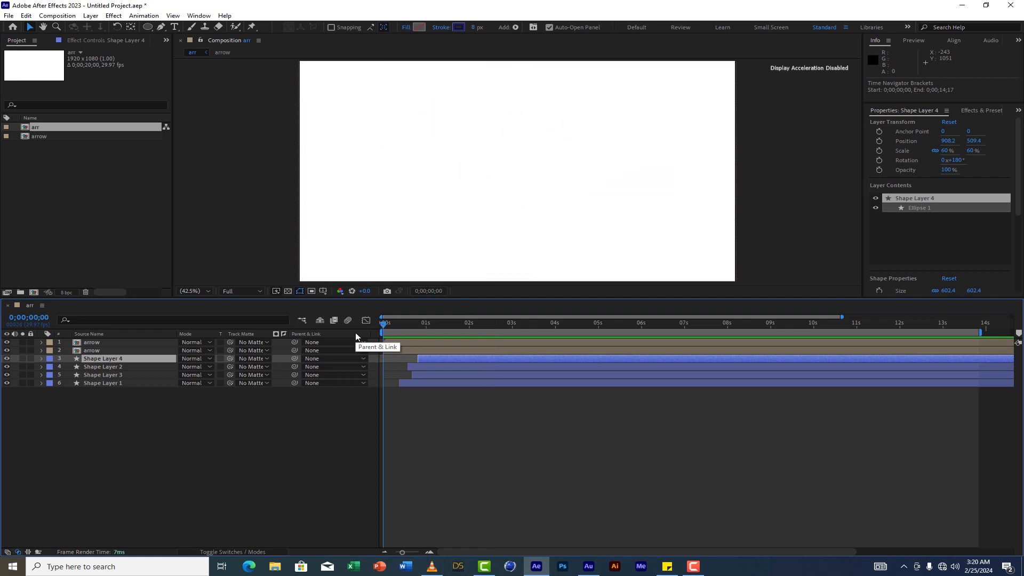
{"action": "key", "text": "space"}
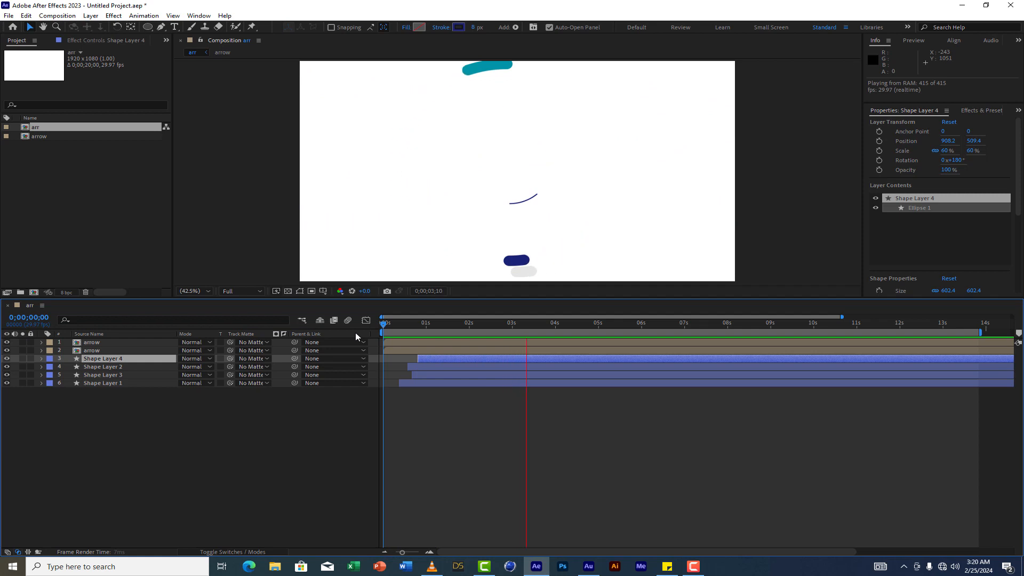
{"action": "key", "text": "ctrl+Down"}
- At 0;00;04;28, add a new empty shape layer above all the other layers
{"action": "left_click_drag", "start_coordinate": [571, 324], "coordinate": [586, 331]}
{"action": "left_click", "coordinate": [512, 427]}
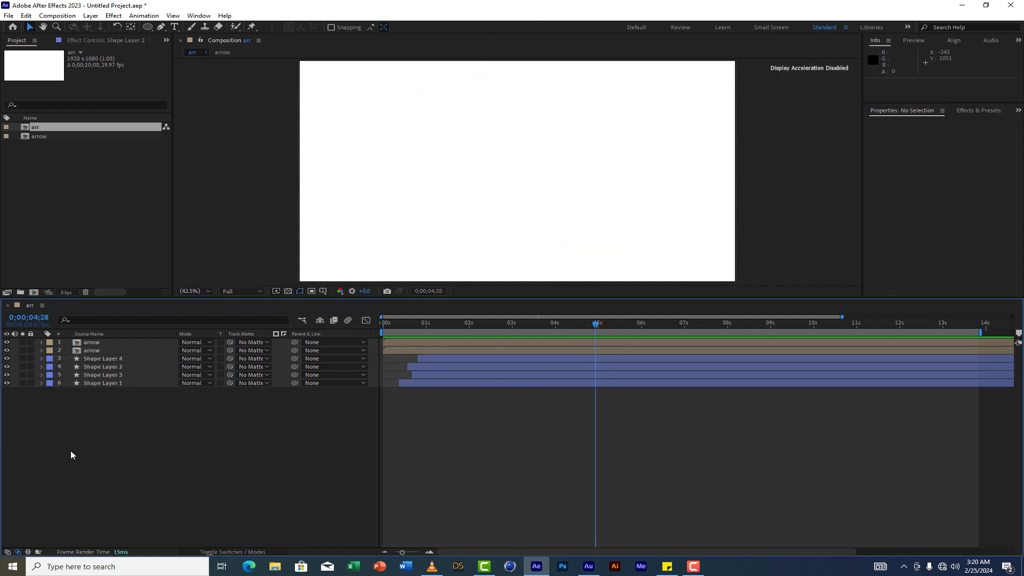
{"action": "right_click", "coordinate": [105, 475]}
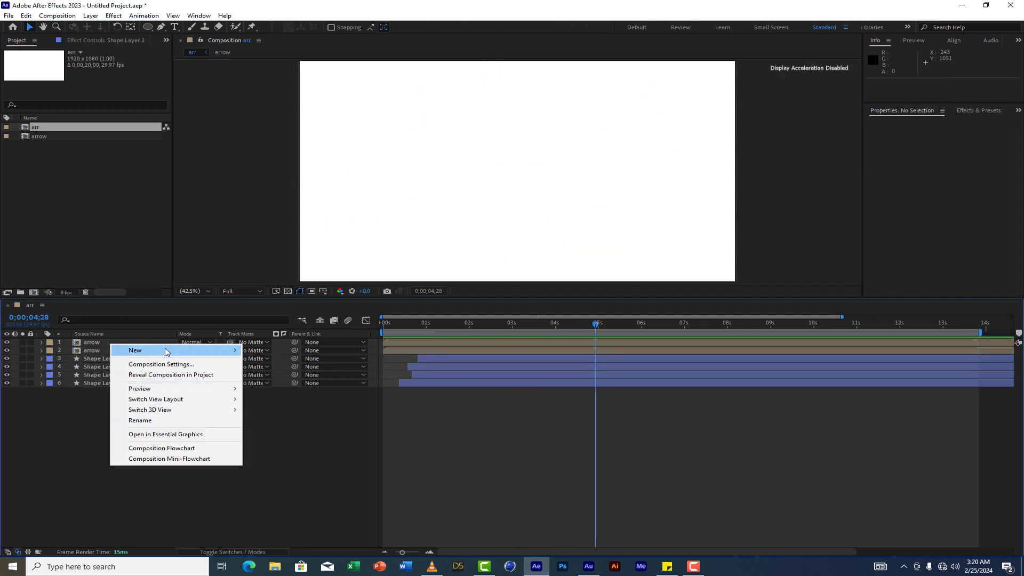
{"action": "mouse_move", "coordinate": [215, 353]}
{"action": "left_click", "coordinate": [282, 420]}
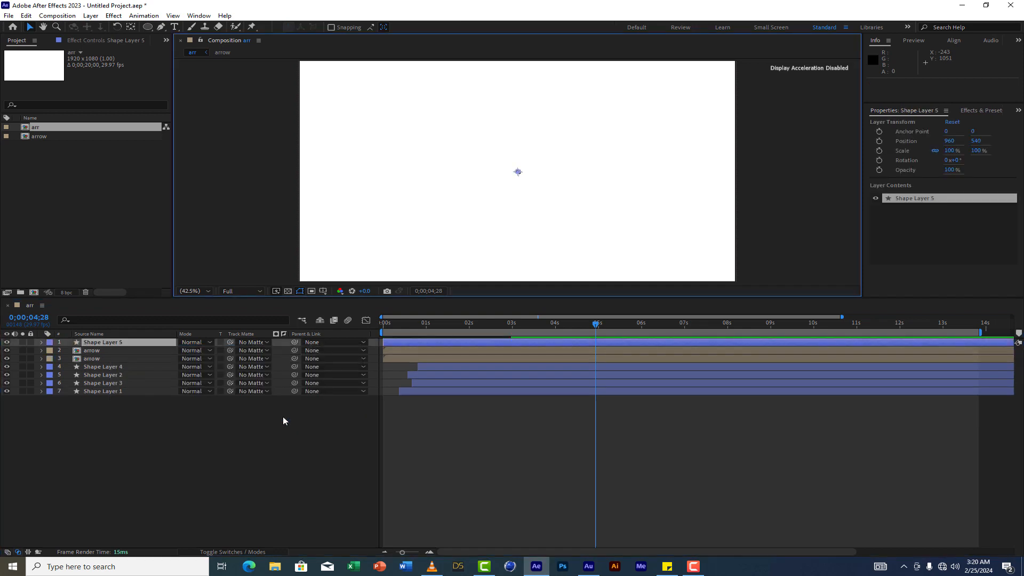
- Show the rulers and place one horizontal and one vertical guide crossing at the composition's centre
{"action": "left_click", "coordinate": [161, 26]}
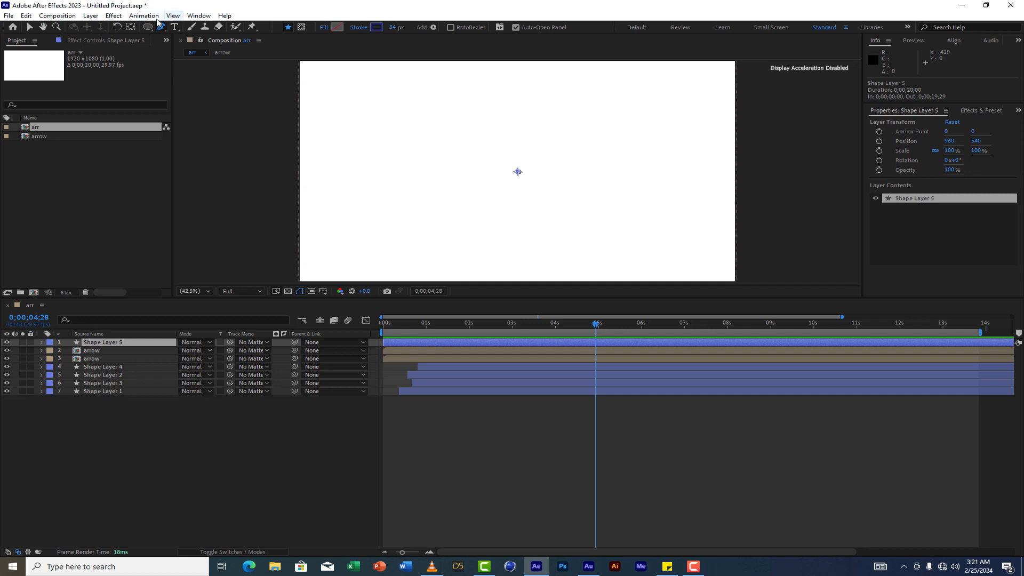
{"action": "left_click", "coordinate": [177, 16]}
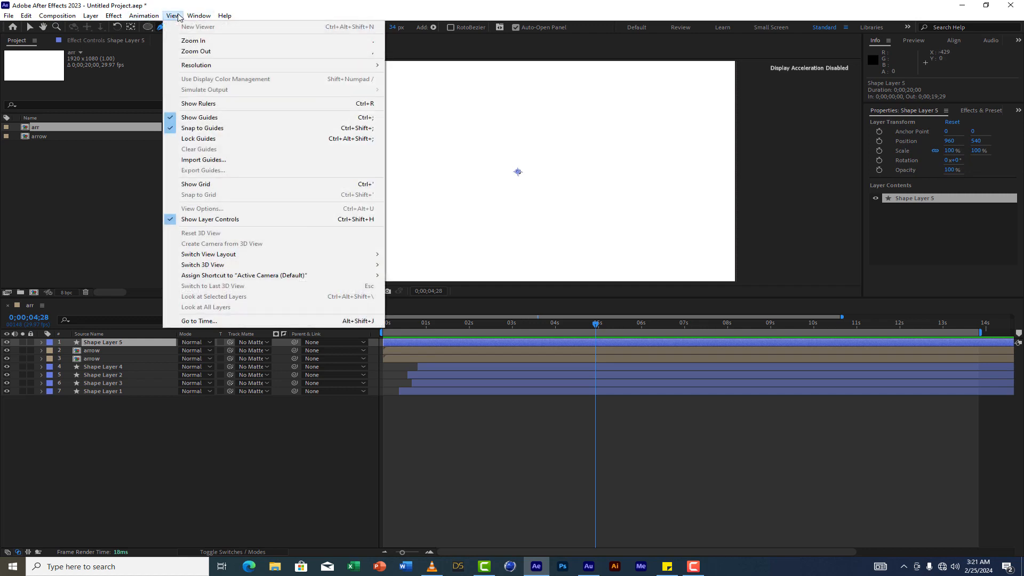
{"action": "left_click", "coordinate": [200, 104]}
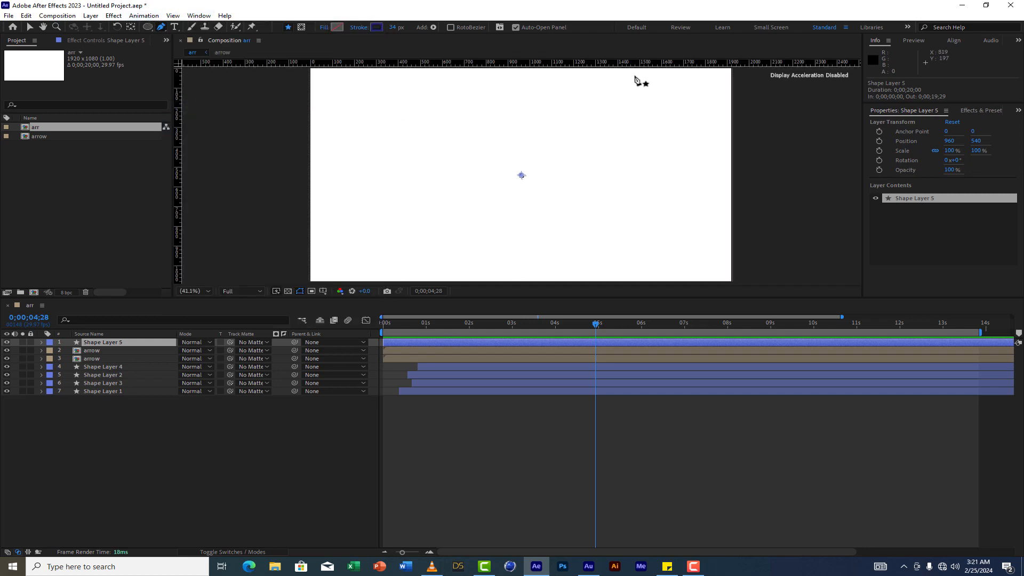
{"action": "left_click_drag", "start_coordinate": [557, 62], "coordinate": [557, 175]}
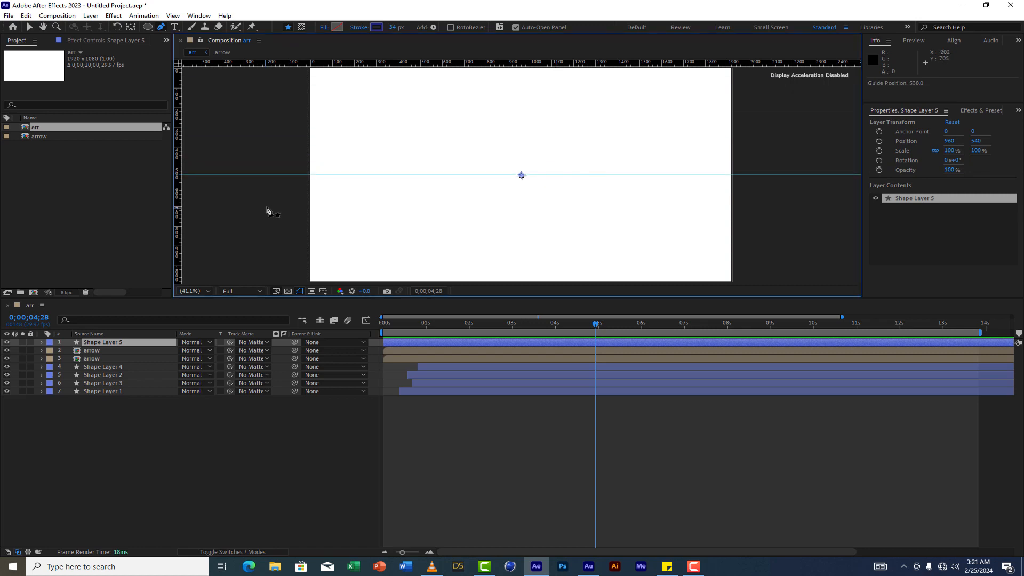
{"action": "left_click_drag", "start_coordinate": [178, 197], "coordinate": [523, 210]}
- Draw a closed four-point diamond around the guide crossing on Shape Layer 5 with the Pen tool
{"action": "left_click", "coordinate": [512, 106]}
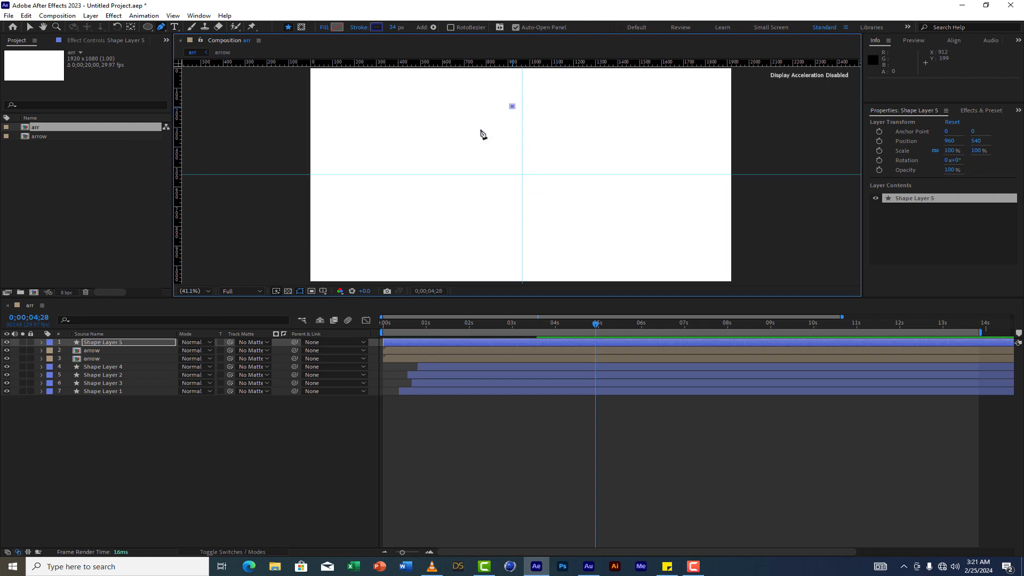
{"action": "left_click", "coordinate": [438, 173]}
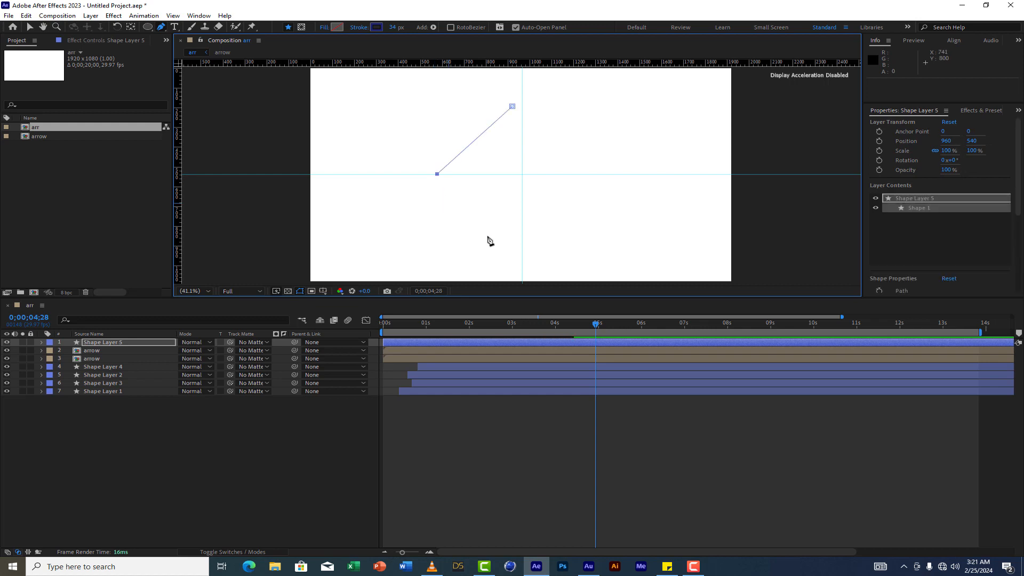
{"action": "left_click", "coordinate": [521, 238]}
{"action": "left_click", "coordinate": [577, 183]}
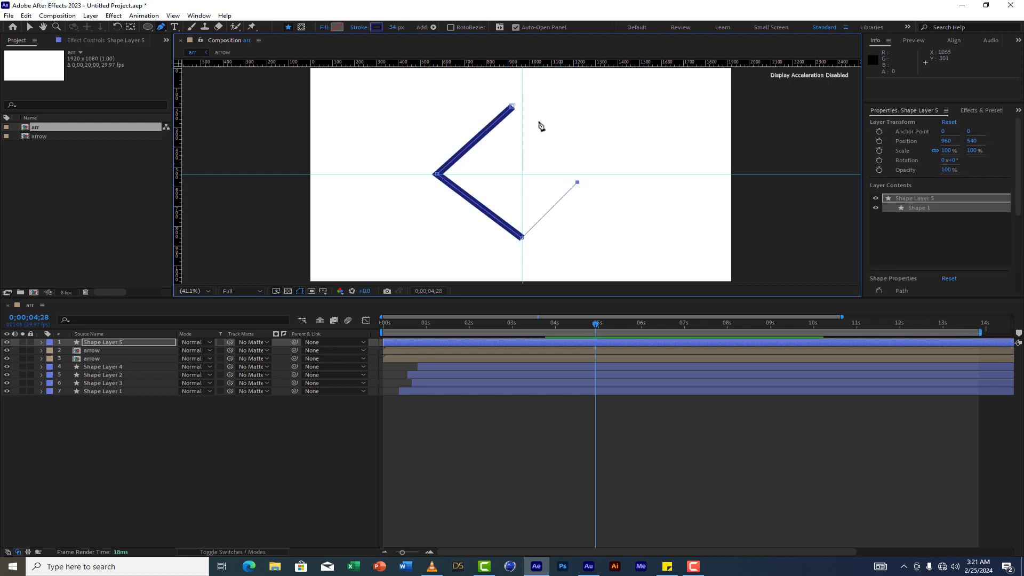
{"action": "left_click", "coordinate": [512, 107]}
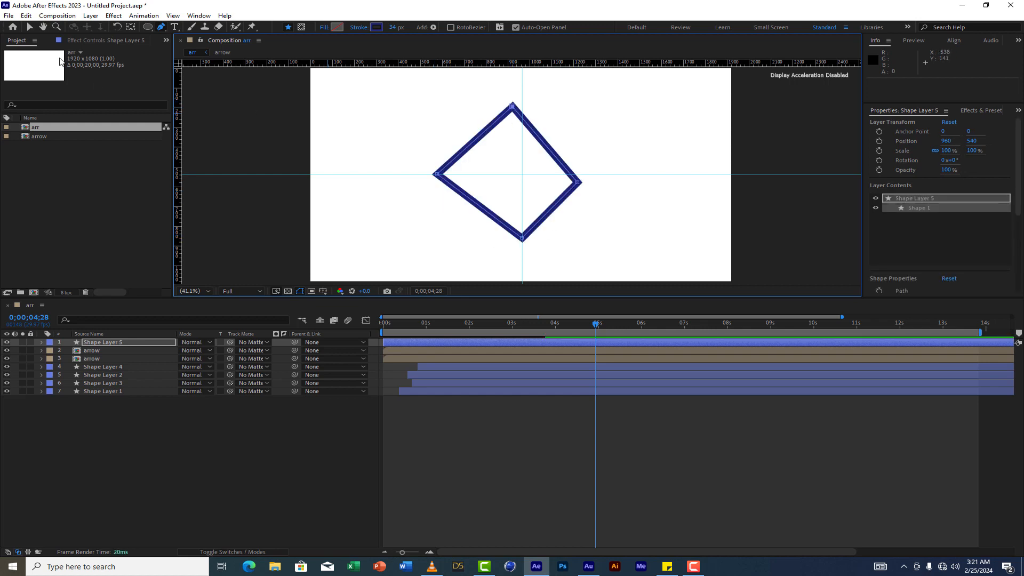
- Move the diamond's upper vertex onto the vertical guide and adjust its two side vertices along the horizontal guide for a symmetrical shape
{"action": "left_click", "coordinate": [32, 28]}
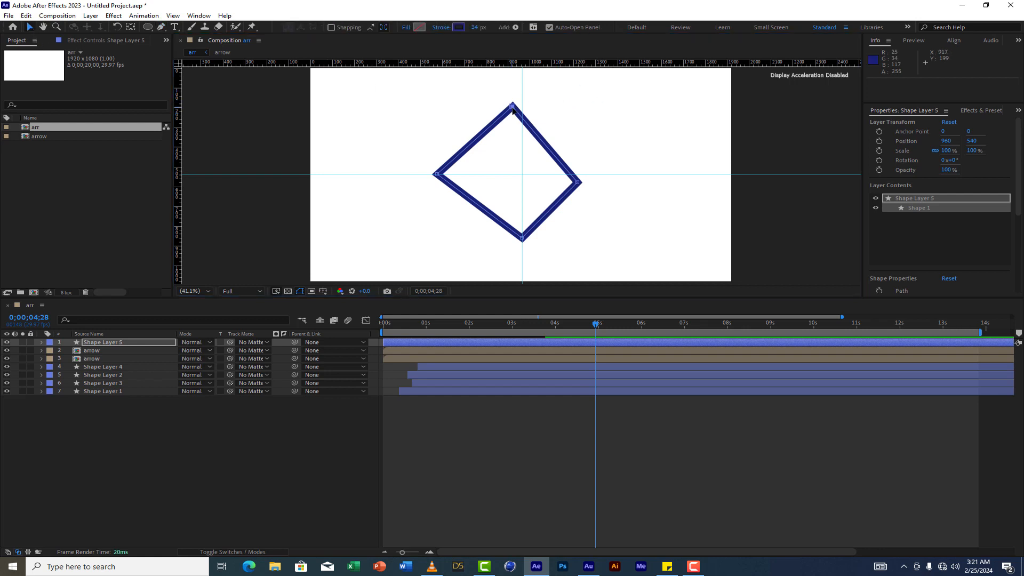
{"action": "left_click_drag", "start_coordinate": [518, 111], "coordinate": [523, 109]}
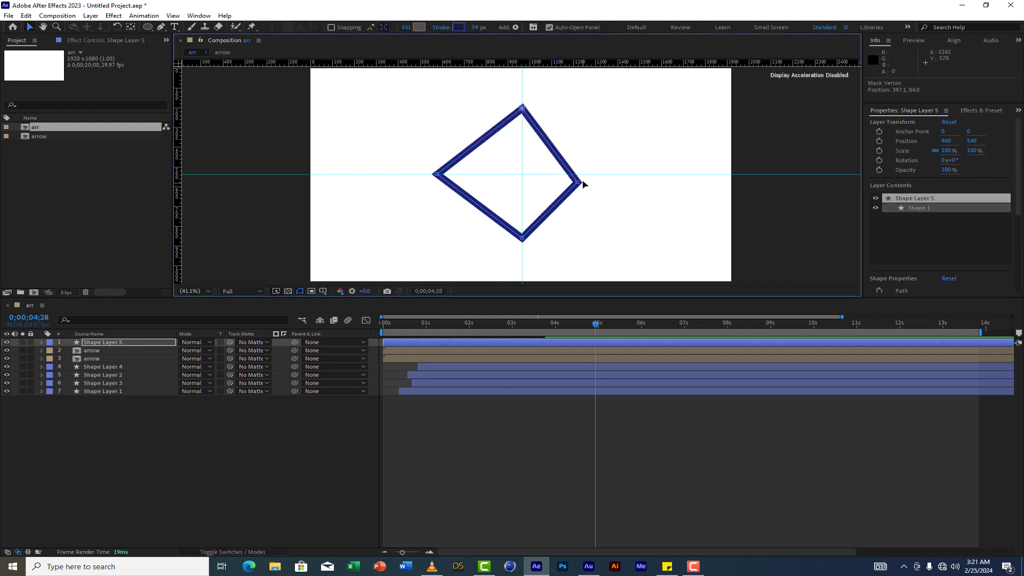
{"action": "left_click_drag", "start_coordinate": [578, 182], "coordinate": [599, 174]}
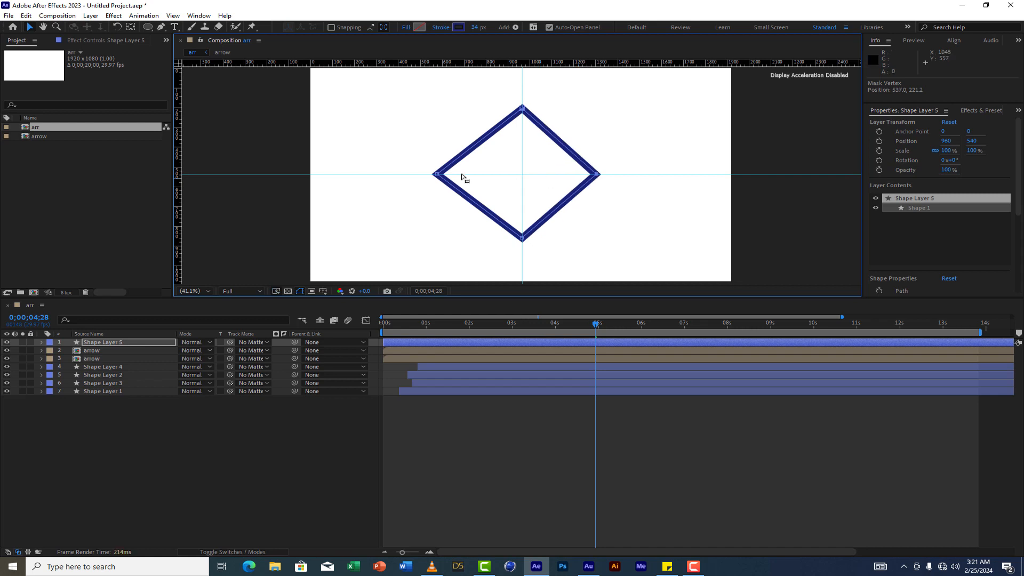
{"action": "left_click_drag", "start_coordinate": [437, 176], "coordinate": [445, 175]}
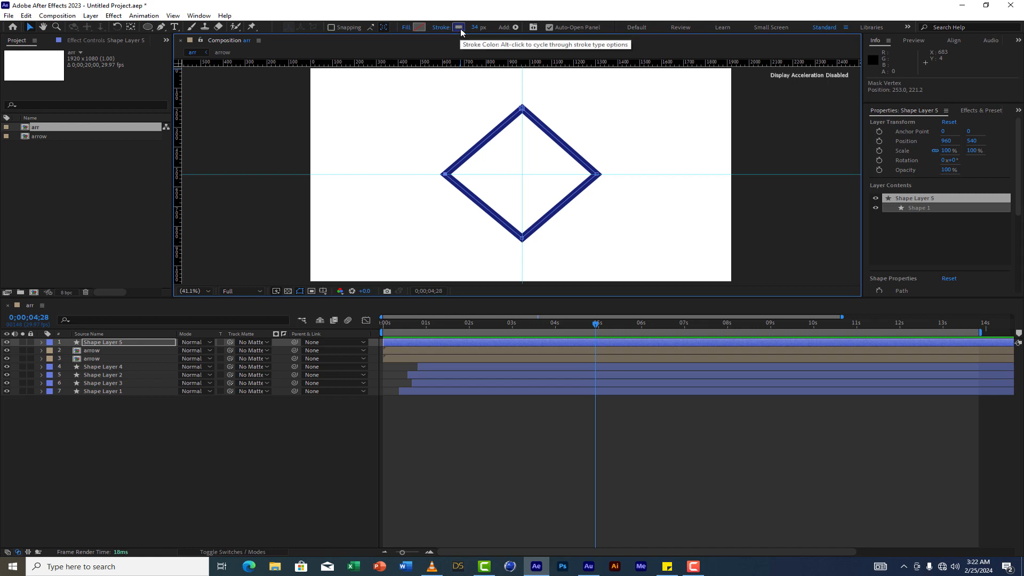
- Give the diamond a solid fill in the dark blue 192275, sampled from its own stroke
{"action": "left_click", "coordinate": [407, 27]}
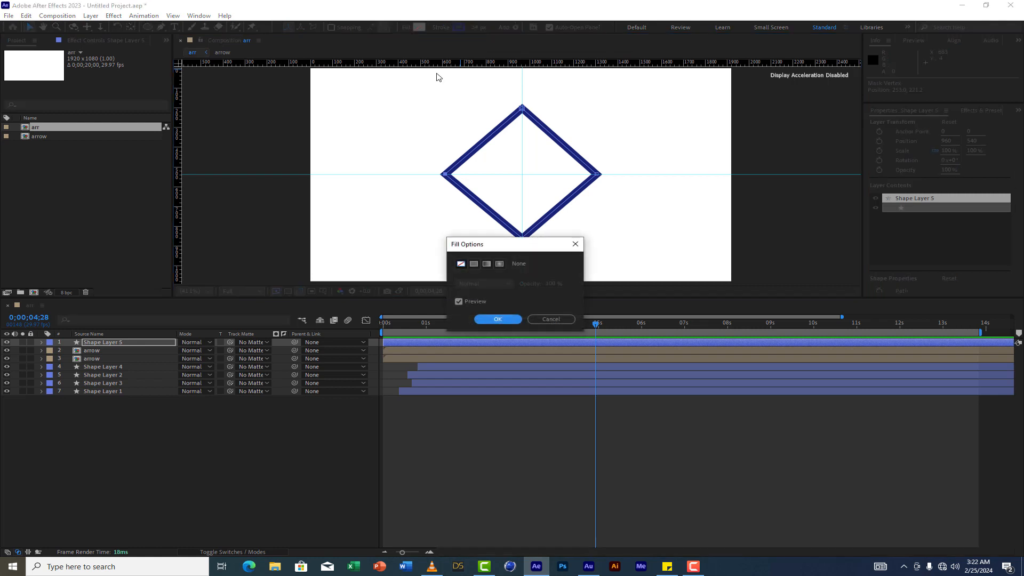
{"action": "left_click", "coordinate": [473, 264]}
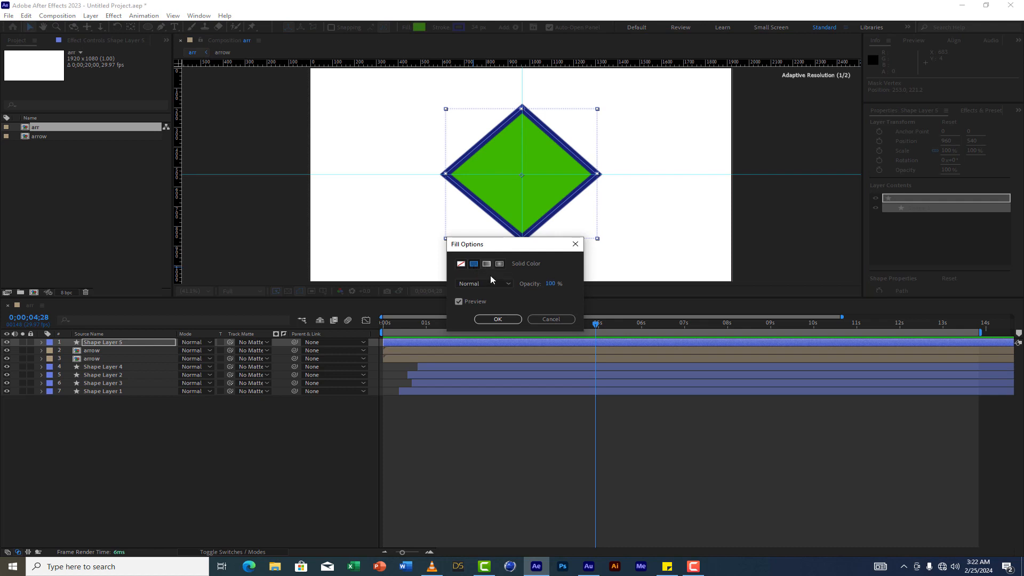
{"action": "left_click", "coordinate": [505, 320]}
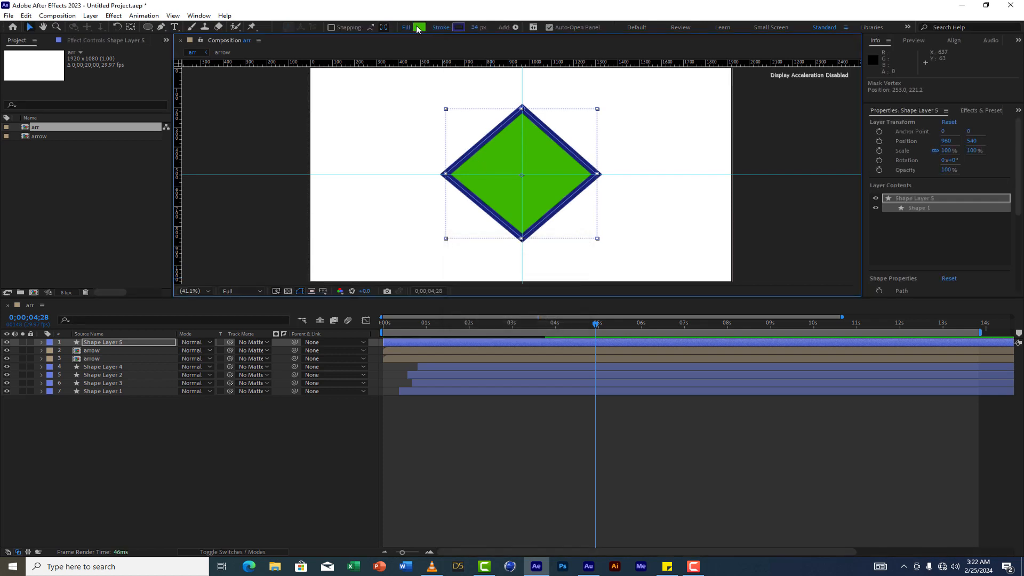
{"action": "left_click", "coordinate": [416, 27]}
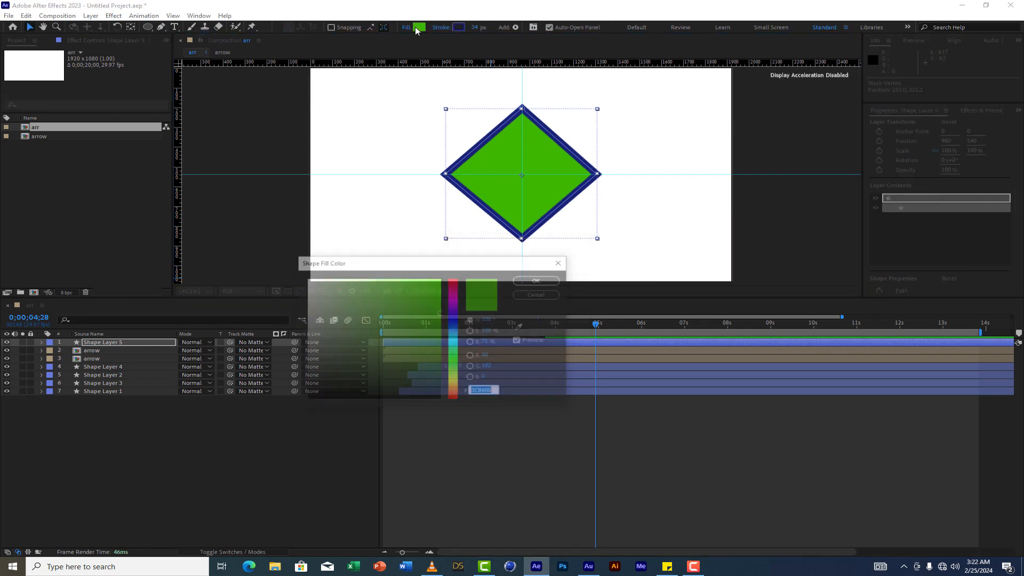
{"action": "left_click", "coordinate": [521, 326]}
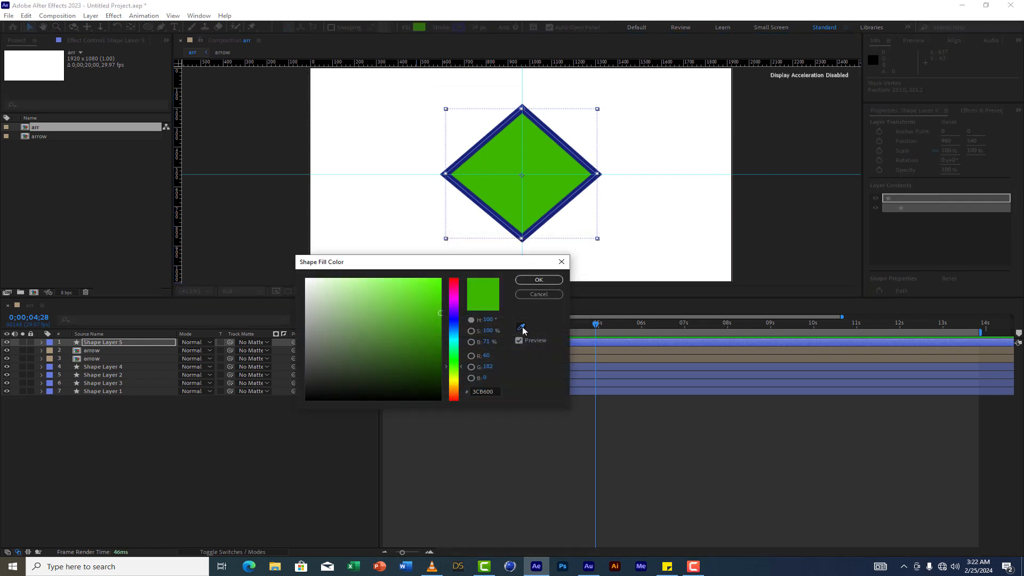
{"action": "left_click", "coordinate": [586, 188]}
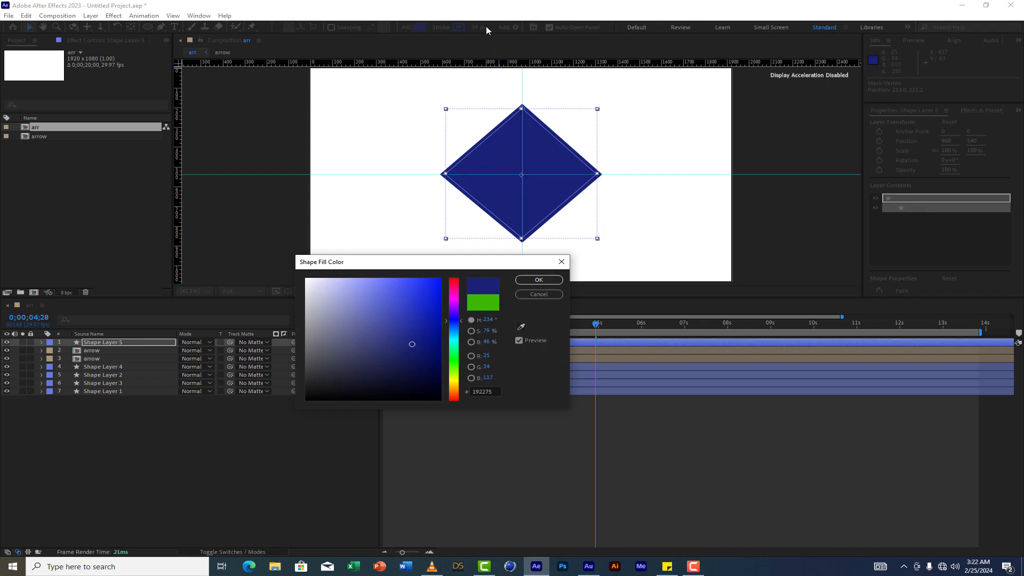
{"action": "left_click", "coordinate": [538, 279]}
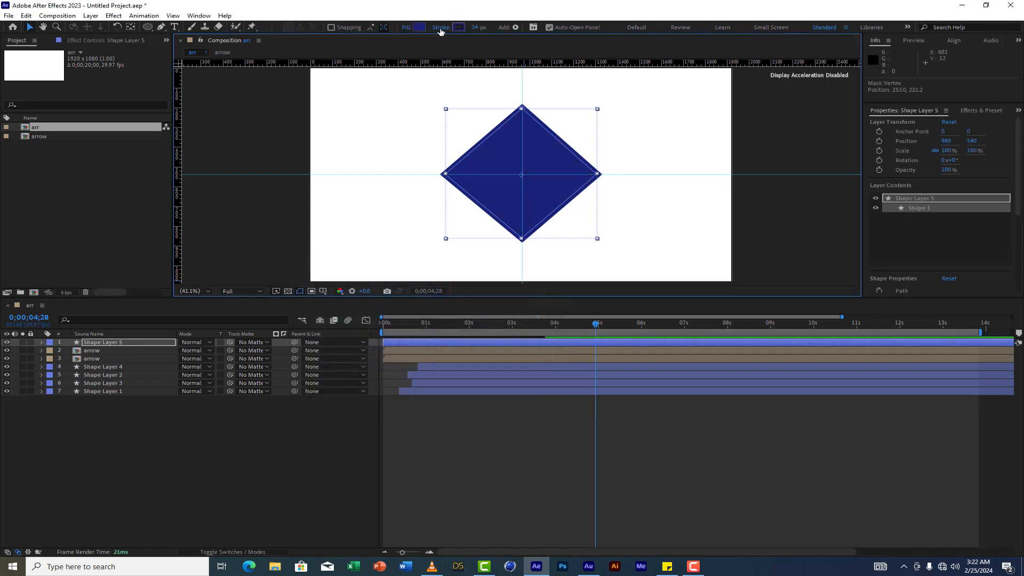
- Remove the diamond's stroke by setting its stroke type to None
{"action": "left_click", "coordinate": [440, 28]}
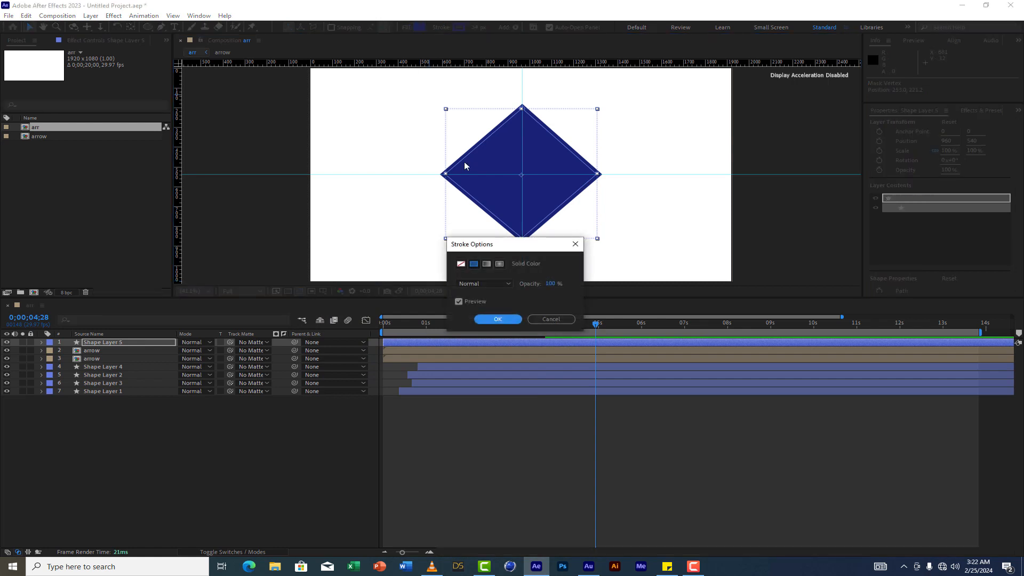
{"action": "left_click", "coordinate": [462, 265]}
{"action": "left_click", "coordinate": [495, 320]}
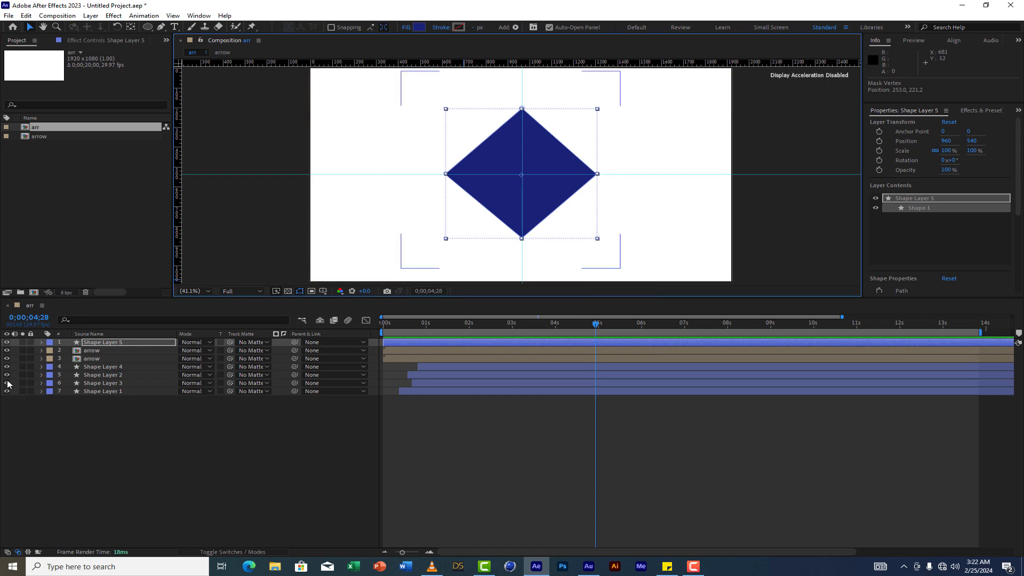
- Set Shape Layer 5's scale to 0% and add a scale keyframe at 0;00;04;28
{"action": "key", "text": "s"}
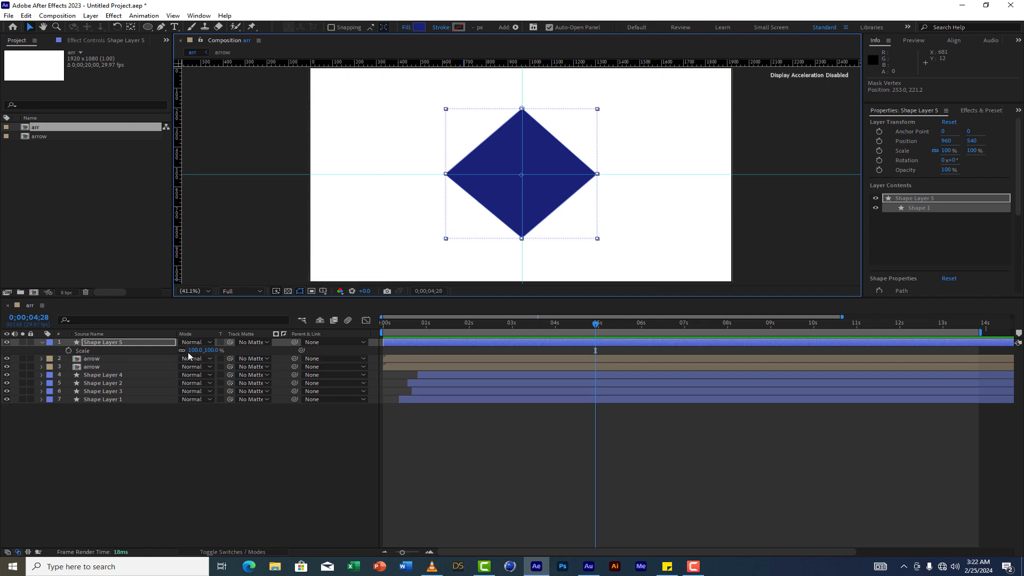
{"action": "left_click", "coordinate": [212, 350]}
{"action": "left_click", "coordinate": [212, 351]}
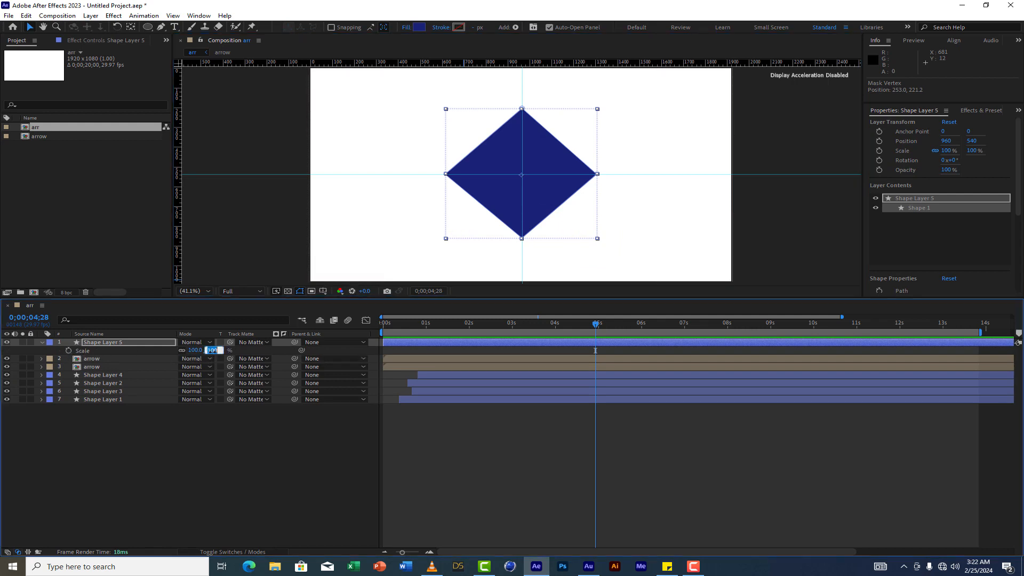
{"action": "left_click", "coordinate": [248, 348]}
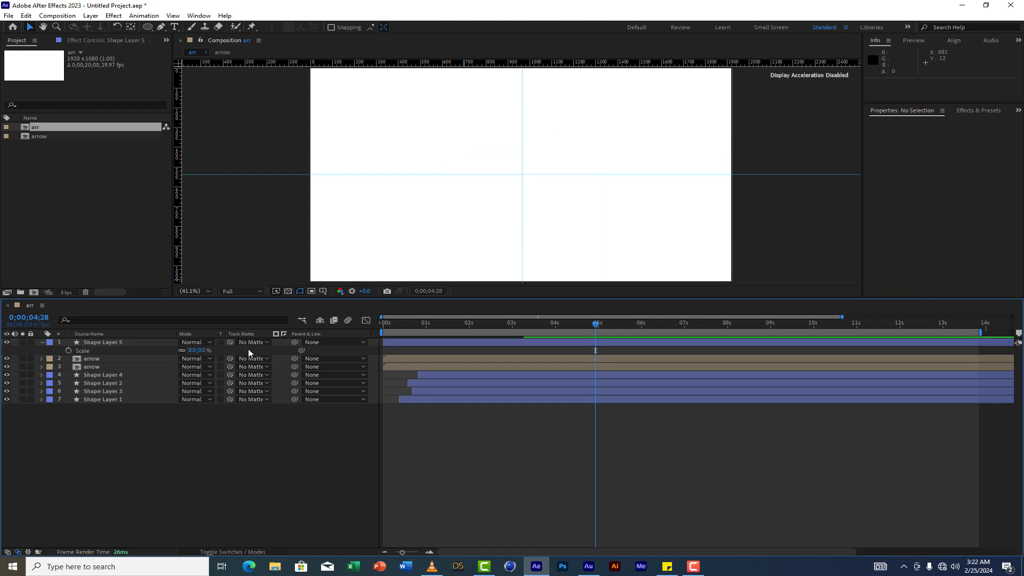
{"action": "left_click", "coordinate": [68, 350]}
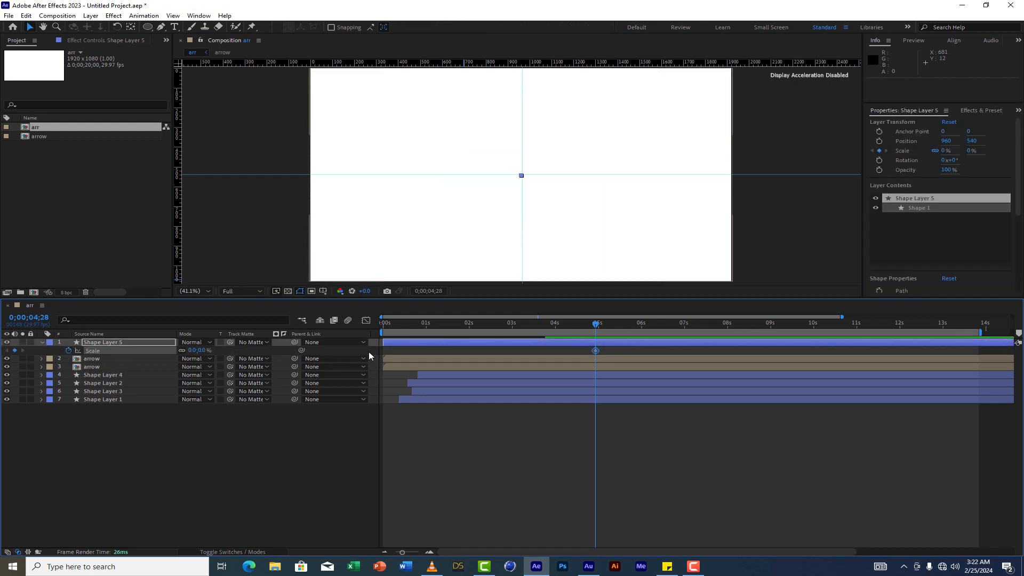
- Trim Shape Layer 5's start to 0;00;04;28, keyframe its scale at 206% at 0;00;06;29, and preview the animation
{"action": "left_click_drag", "start_coordinate": [383, 342], "coordinate": [686, 327]}
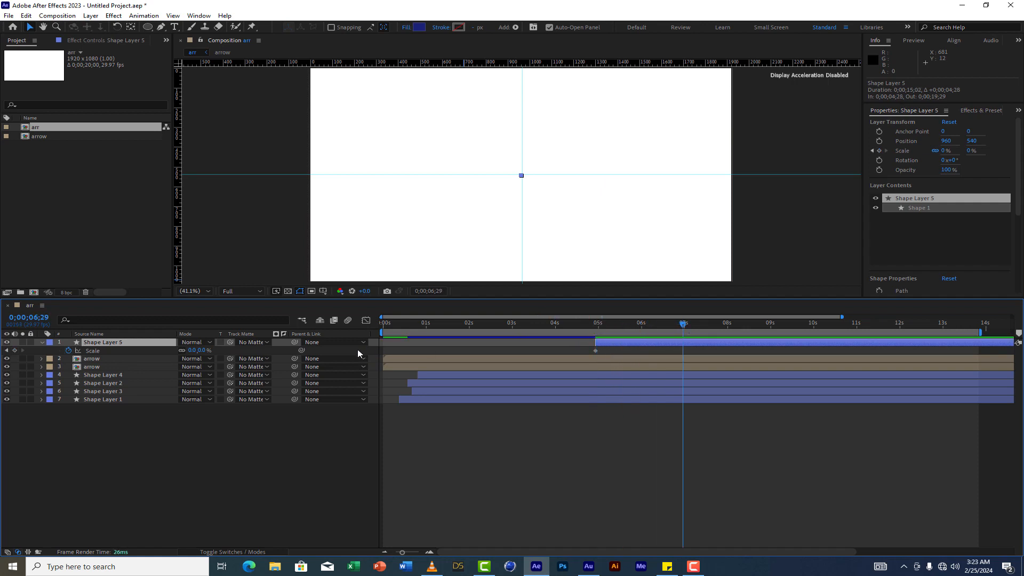
{"action": "left_click_drag", "start_coordinate": [200, 350], "coordinate": [298, 337]}
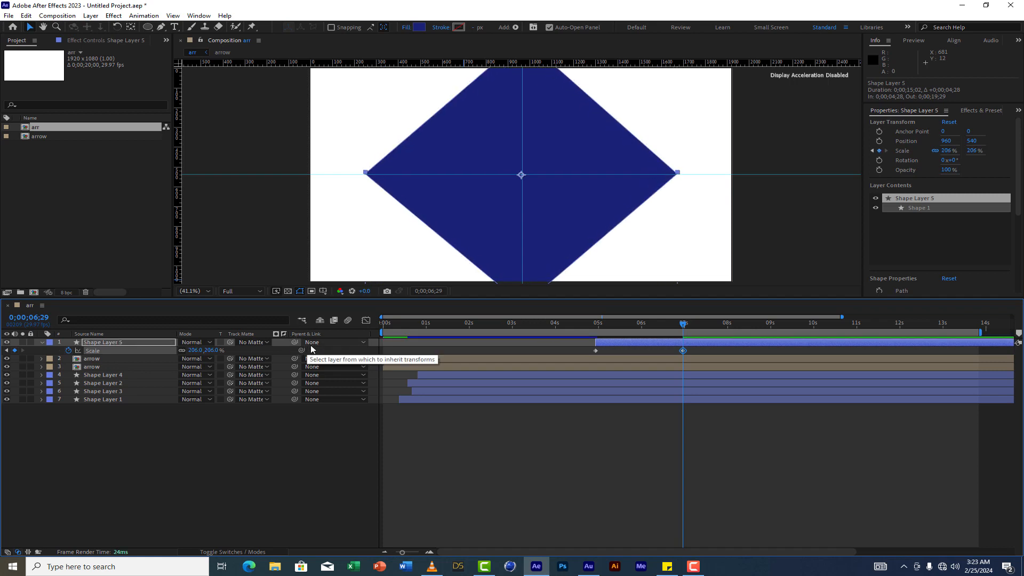
{"action": "left_click", "coordinate": [575, 324]}
{"action": "key", "text": "space"}
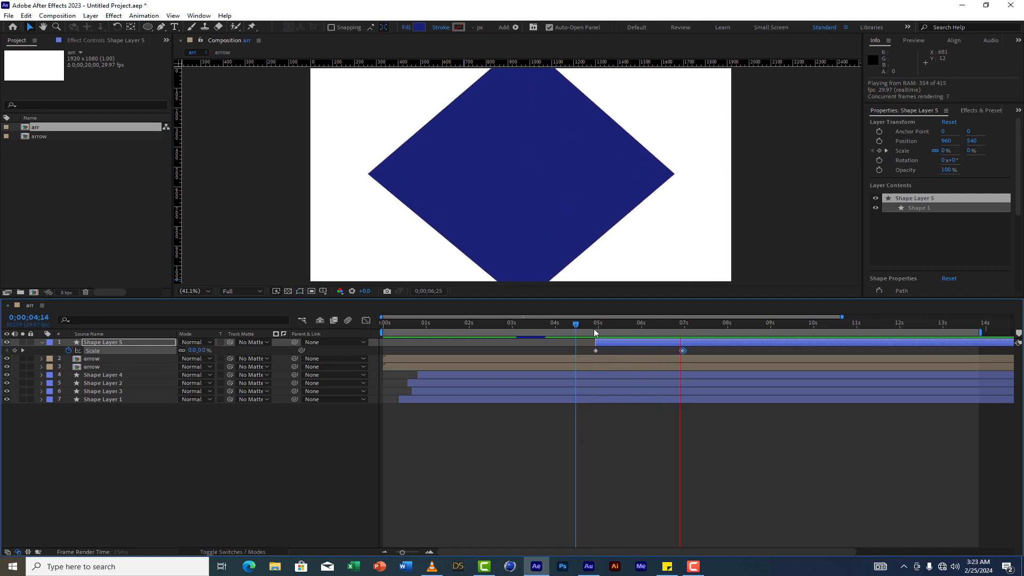
{"action": "key", "text": "space"}
- Apply Easy Ease to both scale keyframes of Shape Layer 5
{"action": "left_click_drag", "start_coordinate": [706, 348], "coordinate": [587, 352]}
{"action": "right_click", "coordinate": [596, 352]}
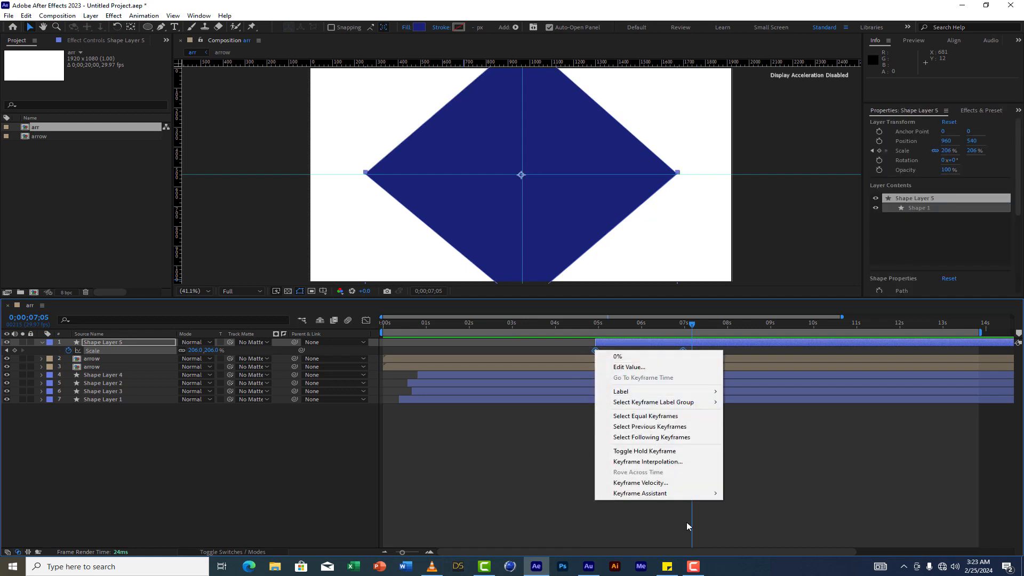
{"action": "mouse_move", "coordinate": [689, 495]}
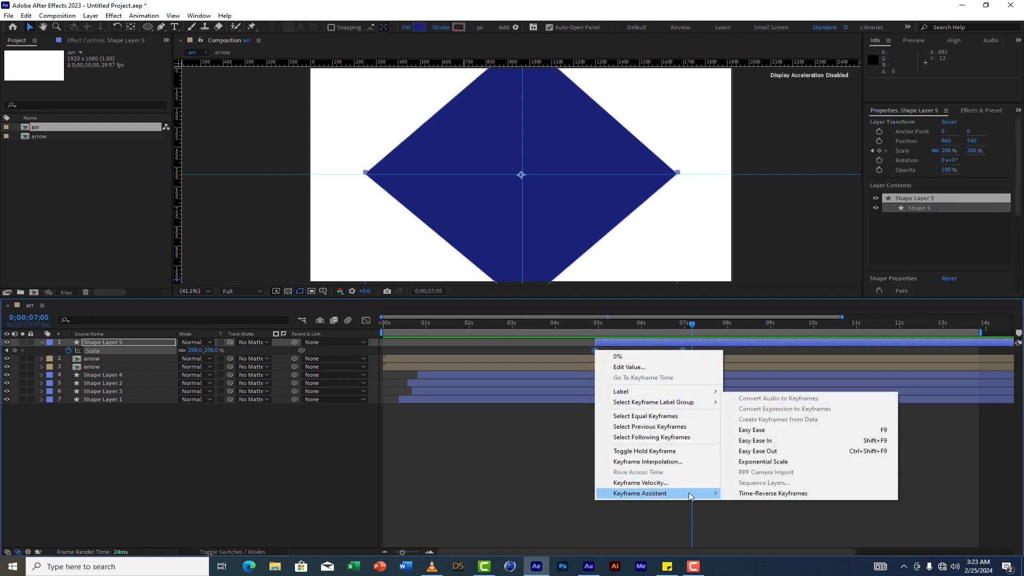
{"action": "left_click", "coordinate": [767, 431]}
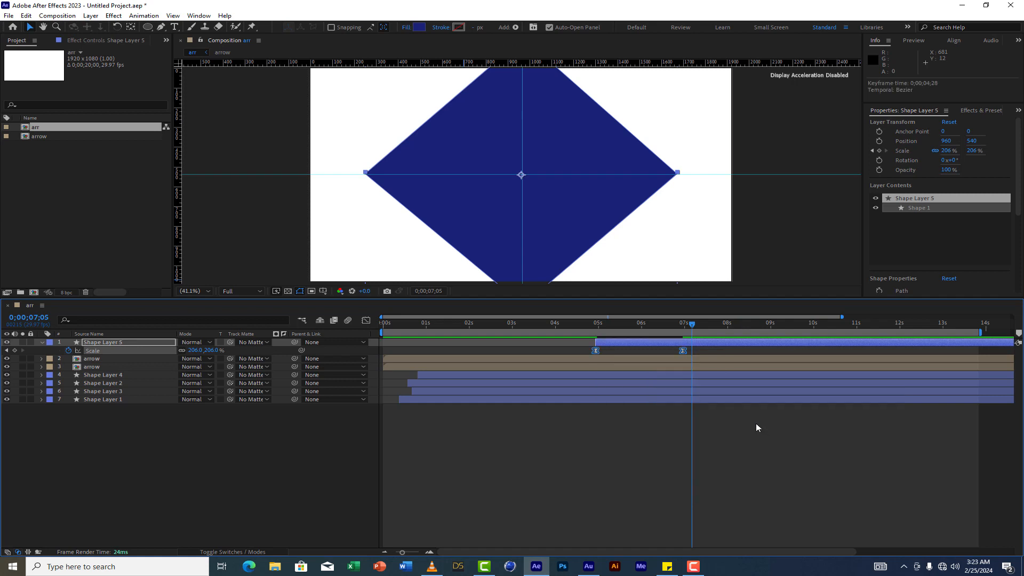
- In the Graph Editor, extend the last scale keyframe's incoming handle back to the first keyframe's time, and return to 0;00;04;23
{"action": "left_click", "coordinate": [366, 321]}
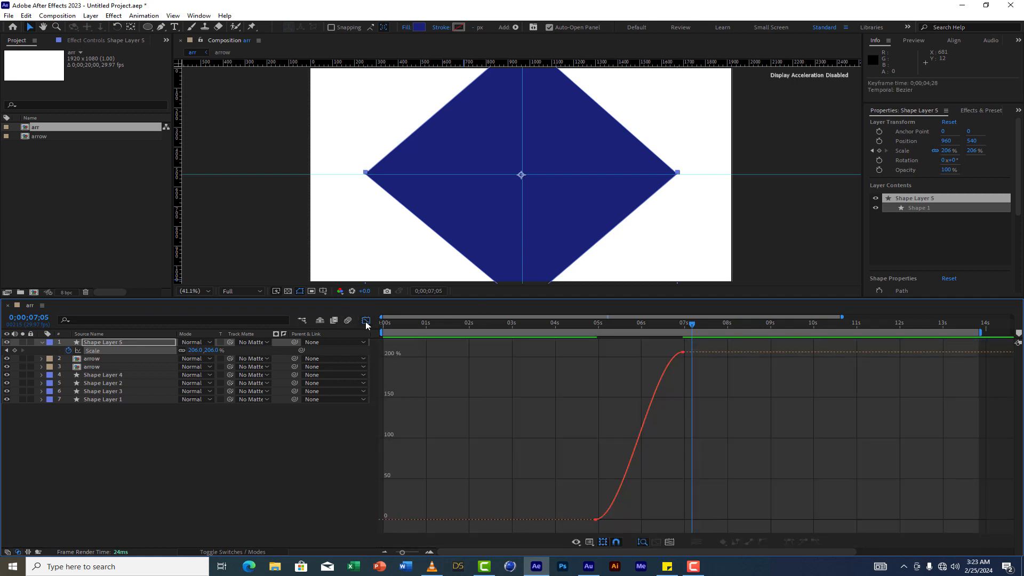
{"action": "left_click", "coordinate": [663, 360]}
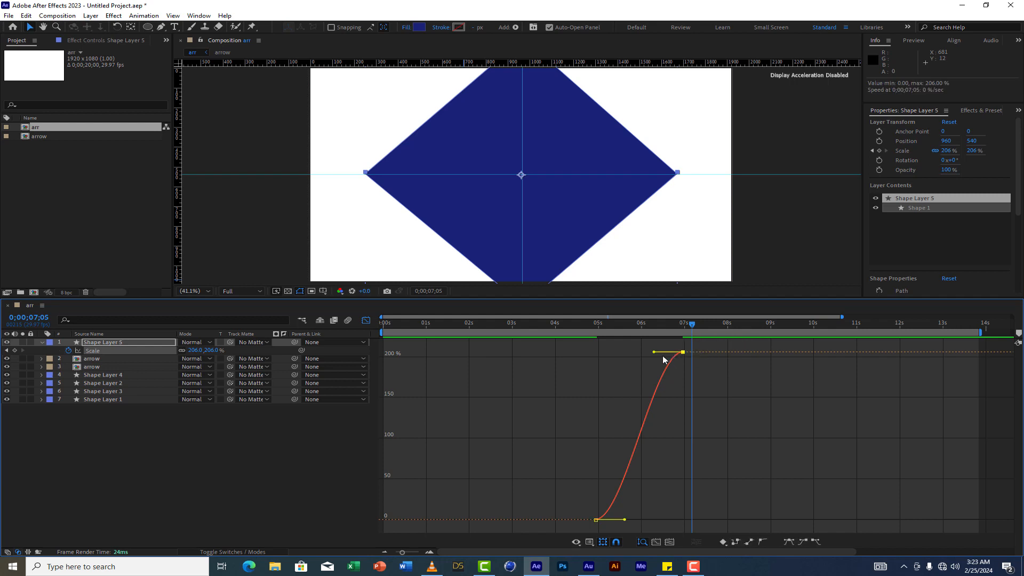
{"action": "left_click_drag", "start_coordinate": [655, 352], "coordinate": [575, 355]}
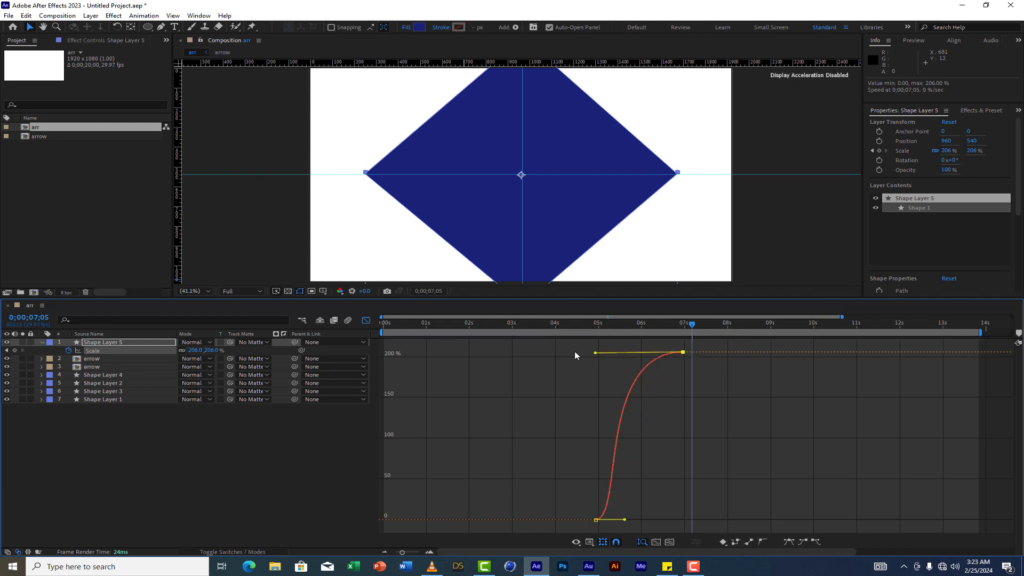
{"action": "left_click", "coordinate": [367, 321]}
{"action": "left_click", "coordinate": [587, 322]}
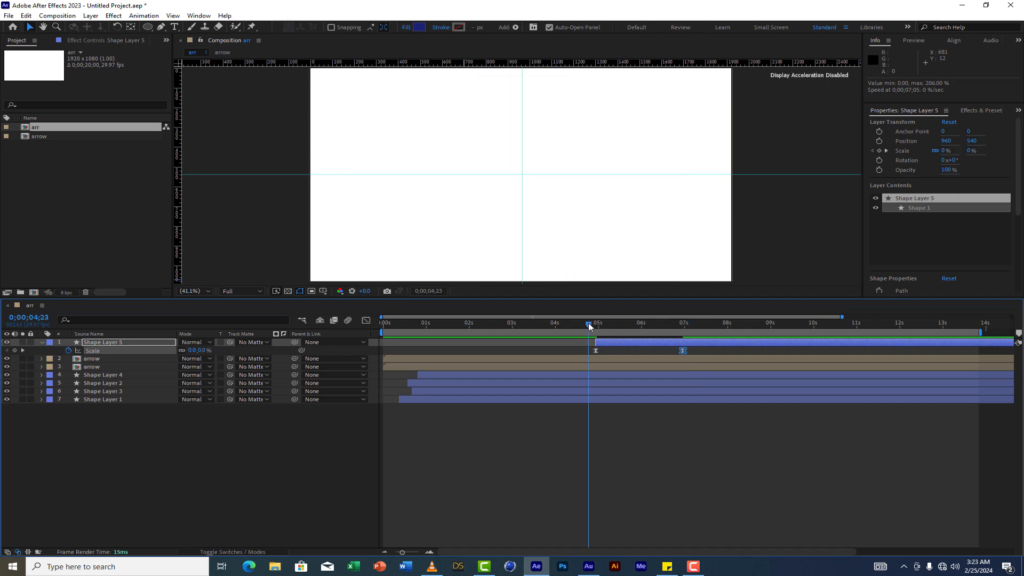
- Preview the eased diamond animation, duplicate Shape Layer 5, and delay the copy by 14 frames
{"action": "key", "text": "space"}
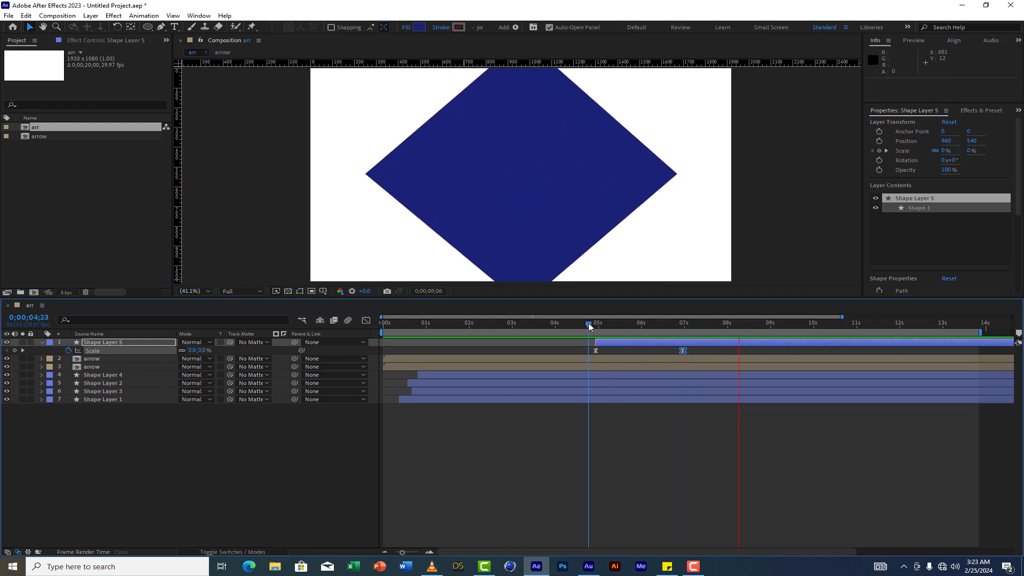
{"action": "key", "text": "space"}
{"action": "left_click_drag", "start_coordinate": [588, 322], "coordinate": [638, 333]}
{"action": "left_click", "coordinate": [645, 347]}
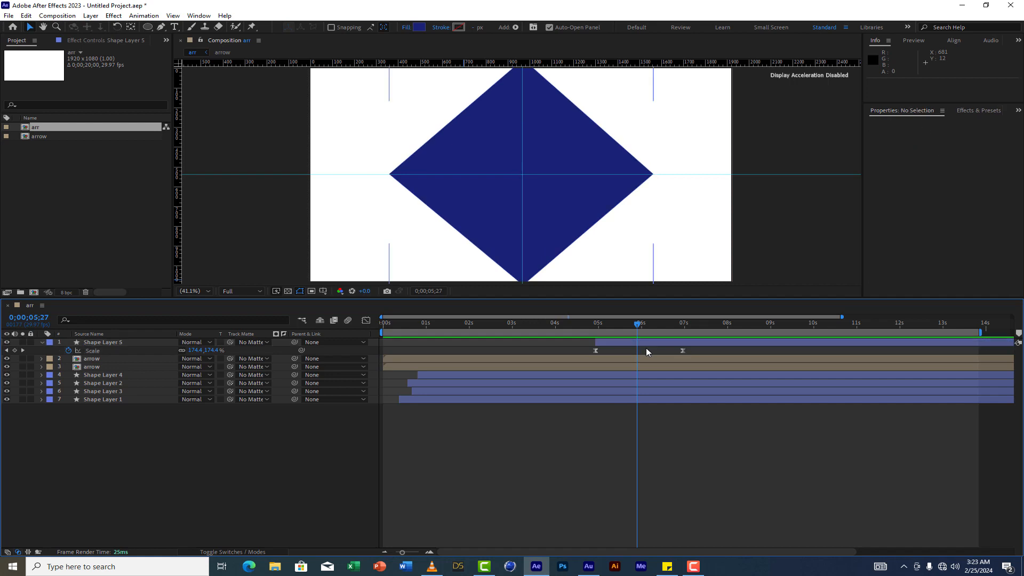
{"action": "left_click", "coordinate": [654, 342]}
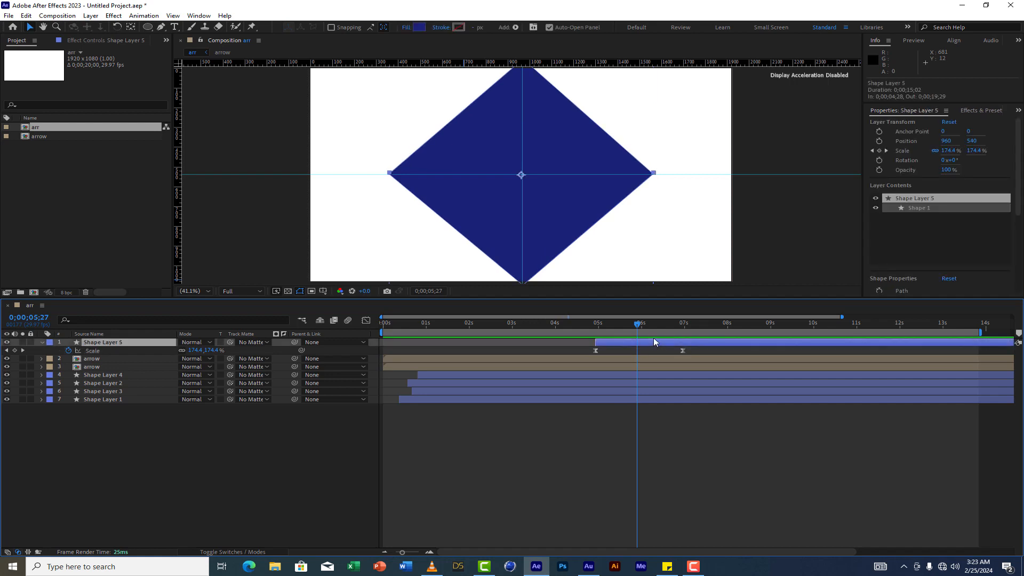
{"action": "key", "text": "ctrl+d"}
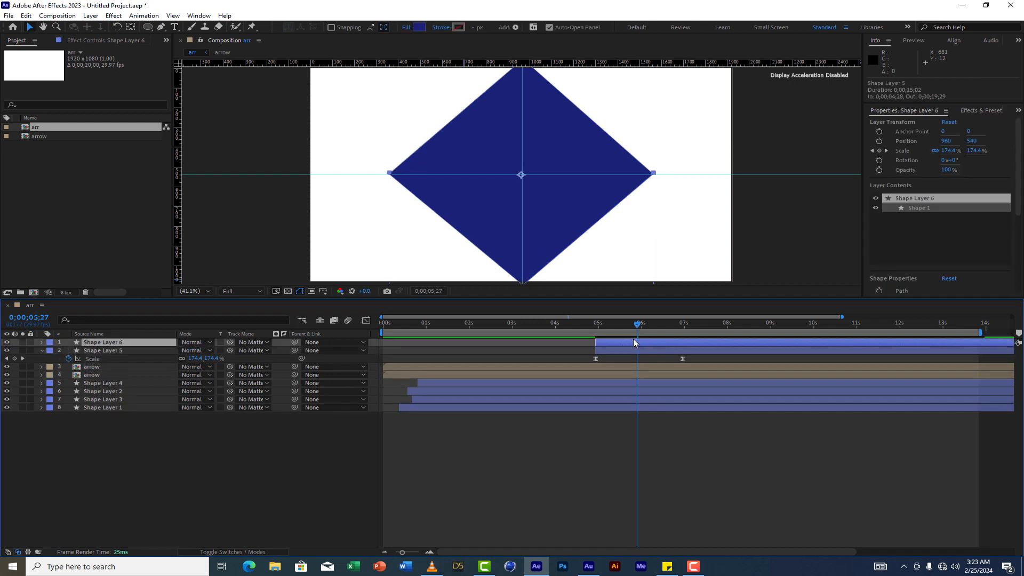
{"action": "left_click_drag", "start_coordinate": [628, 341], "coordinate": [645, 347]}
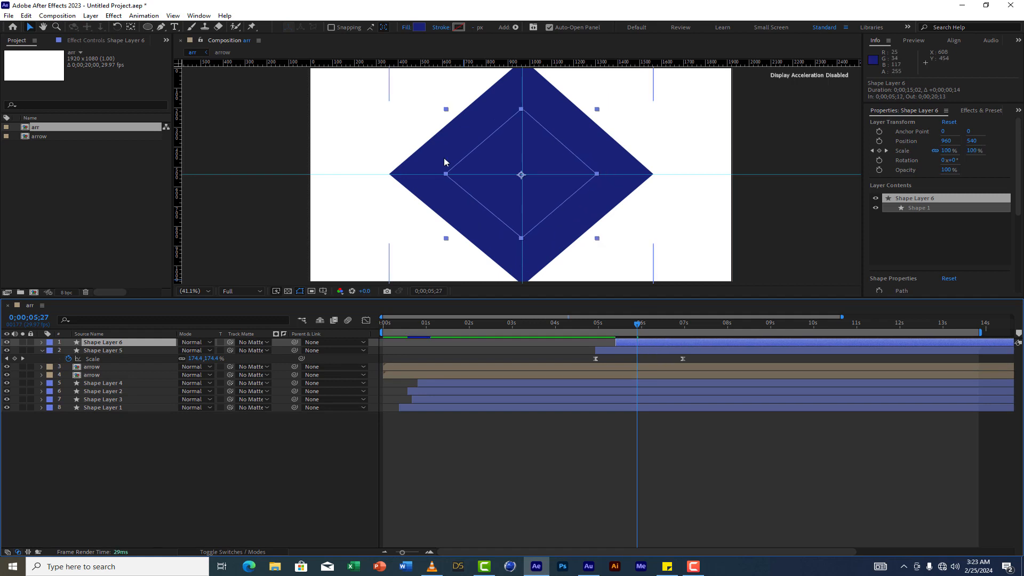
- Change Shape Layer 6's fill colour to green 197526 and preview the two-diamond animation
{"action": "left_click", "coordinate": [421, 27]}
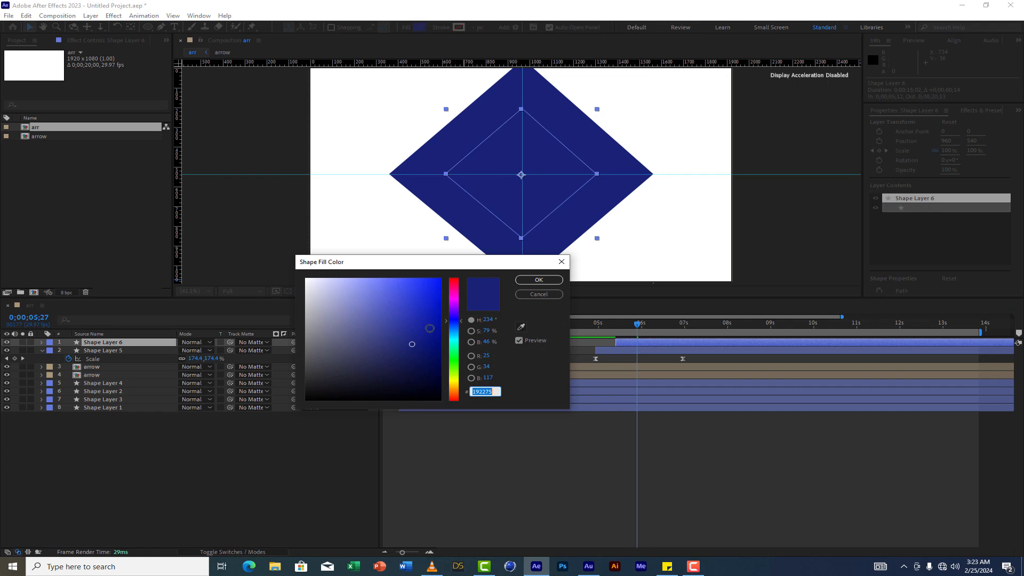
{"action": "left_click", "coordinate": [454, 356]}
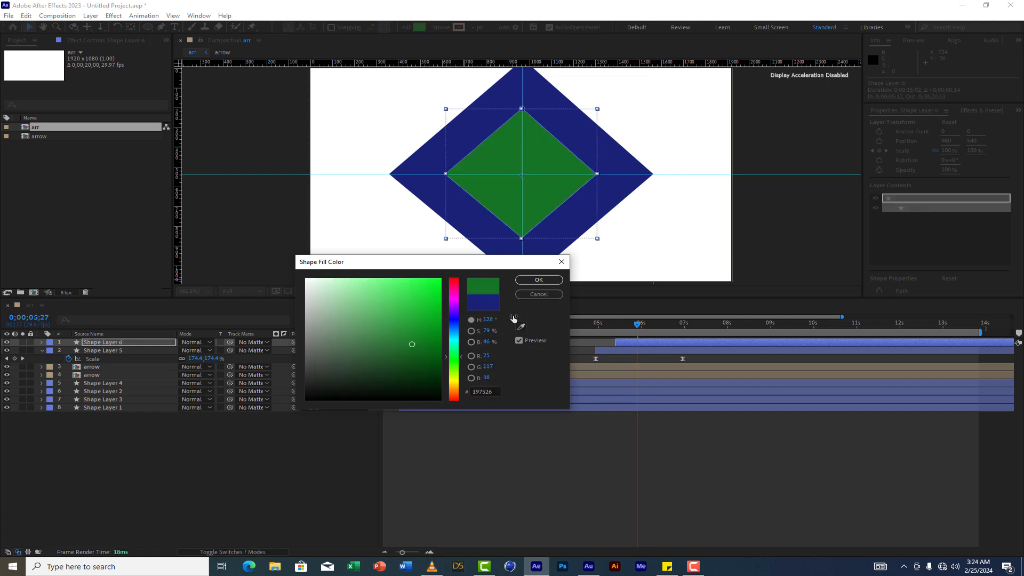
{"action": "left_click", "coordinate": [549, 281]}
{"action": "mouse_move", "coordinate": [587, 323]}
{"action": "left_mouse_down"}
{"action": "mouse_move", "coordinate": [609, 324]}
{"action": "mouse_move", "coordinate": [576, 327]}
{"action": "left_mouse_up"}
{"action": "key", "text": "space"}
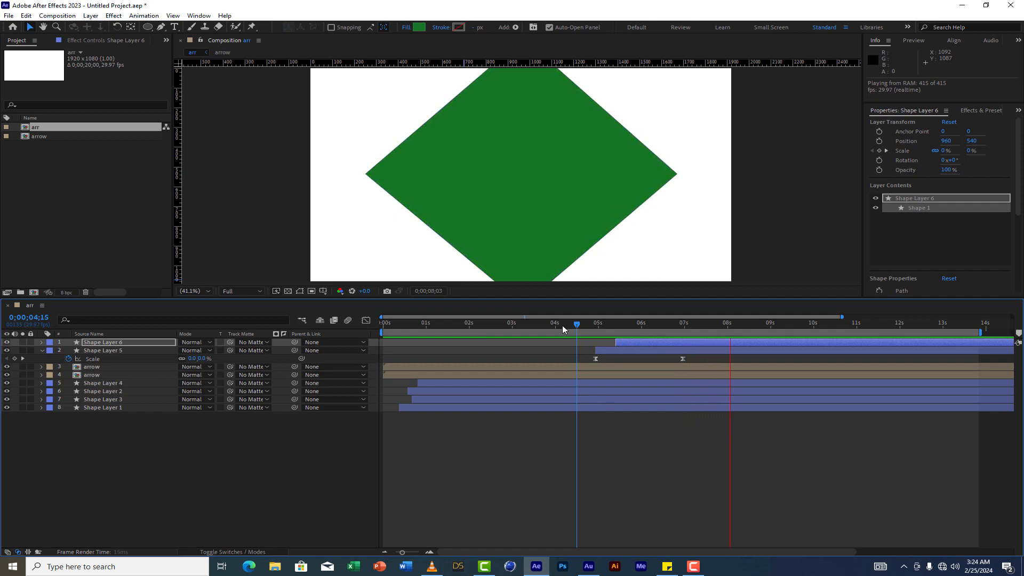
- Set Shape Layer 6's blending mode to Silhouette Alpha and preview the cut-out diamond from 0;00;04;24
{"action": "left_click", "coordinate": [635, 326]}
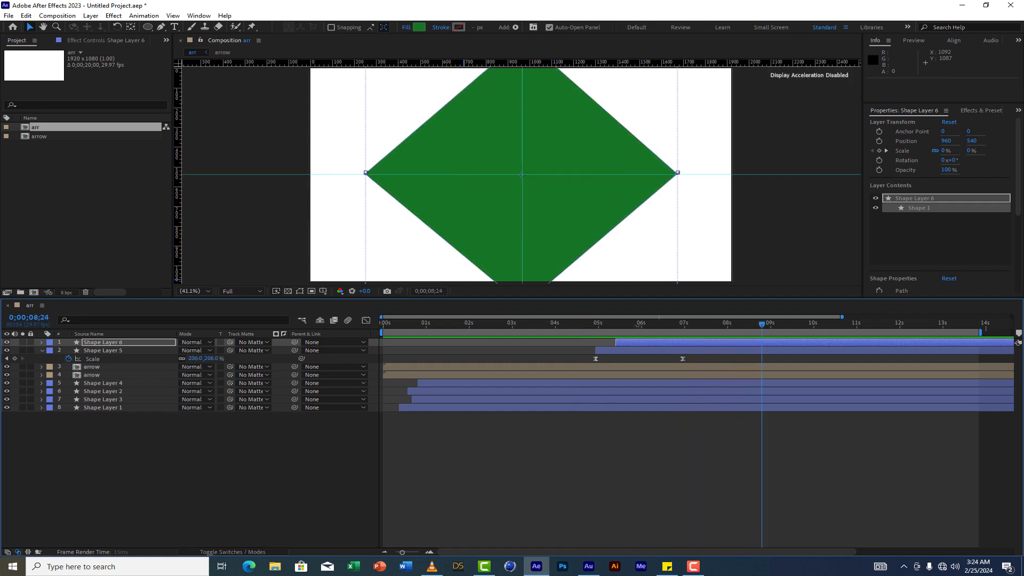
{"action": "left_click", "coordinate": [635, 350]}
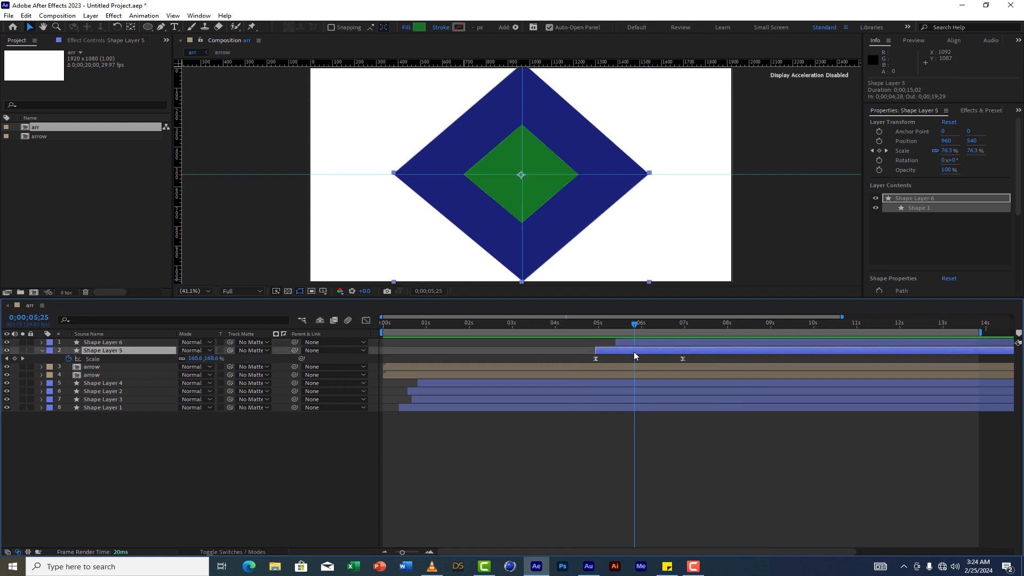
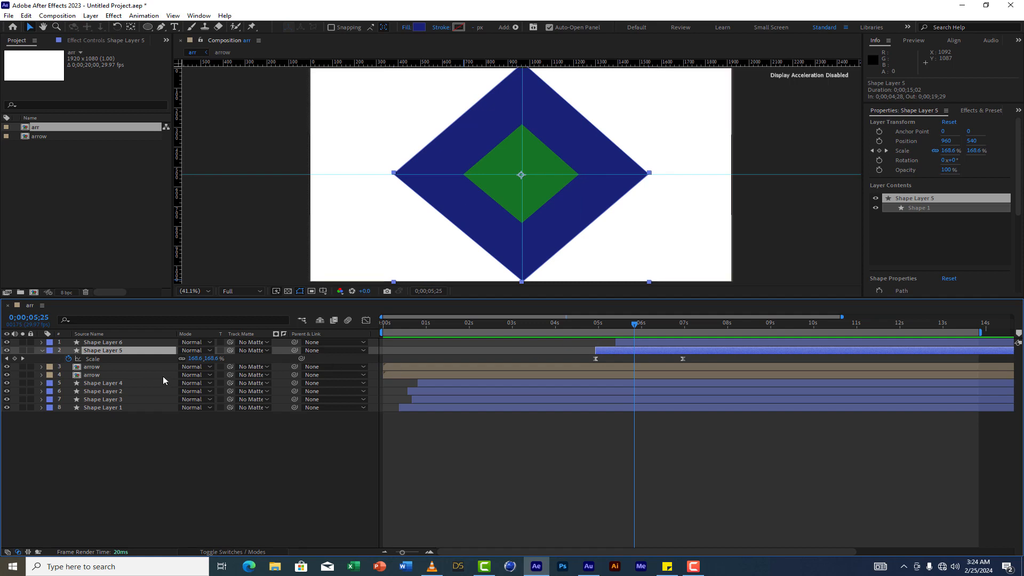
{"action": "left_click", "coordinate": [119, 343]}
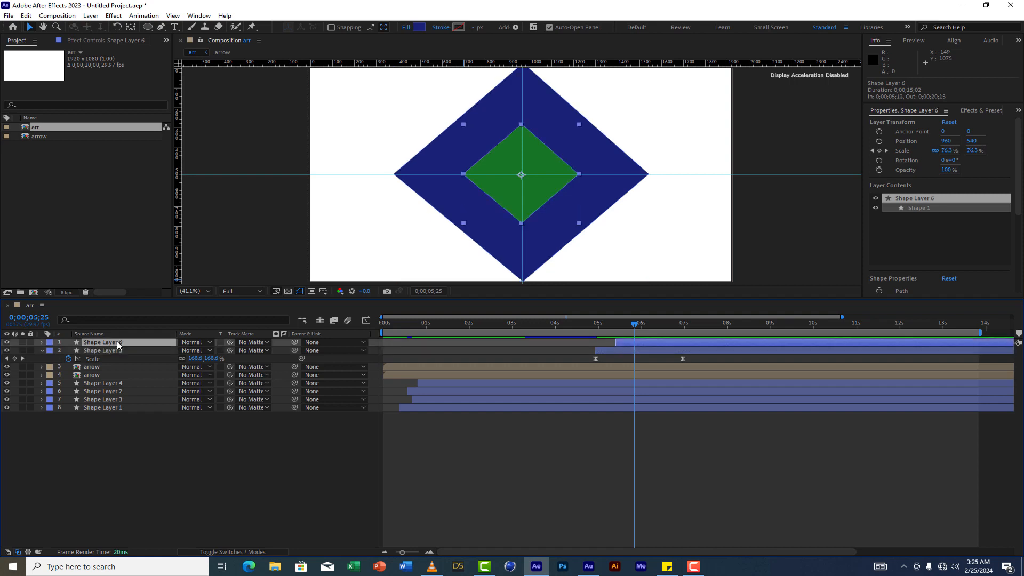
{"action": "left_click", "coordinate": [206, 345]}
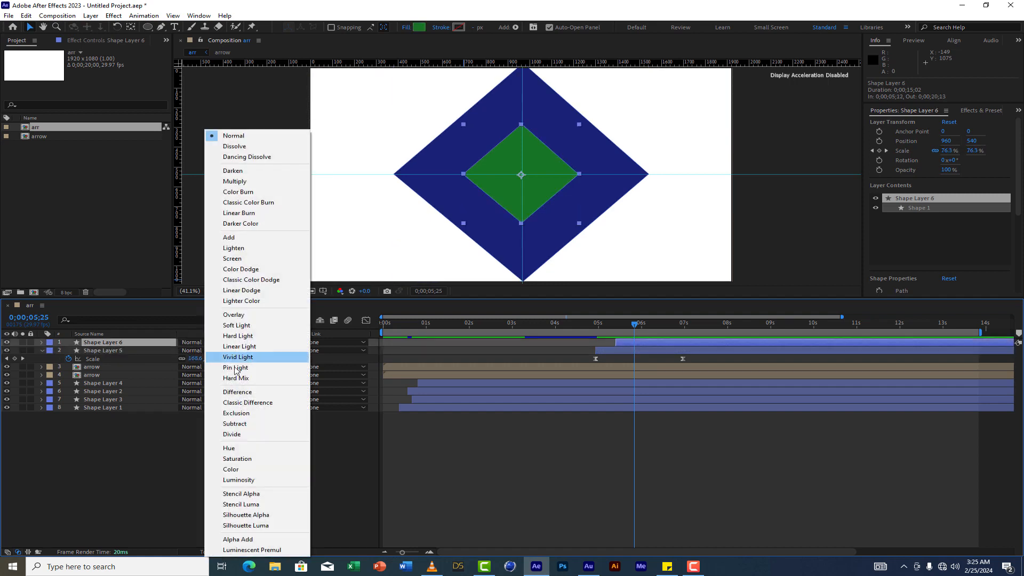
{"action": "left_click", "coordinate": [258, 516]}
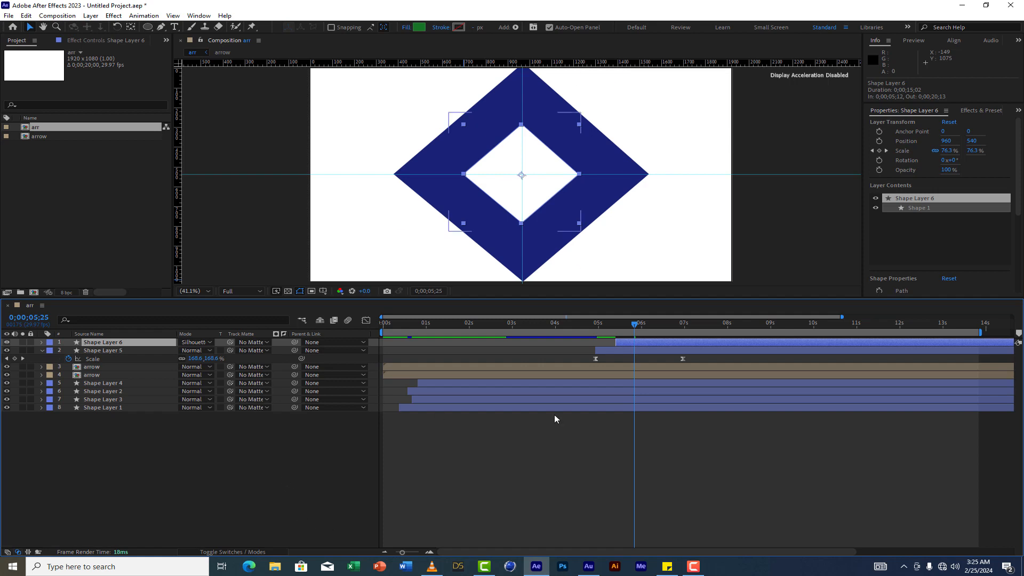
{"action": "left_click", "coordinate": [591, 323]}
{"action": "key", "text": "space"}
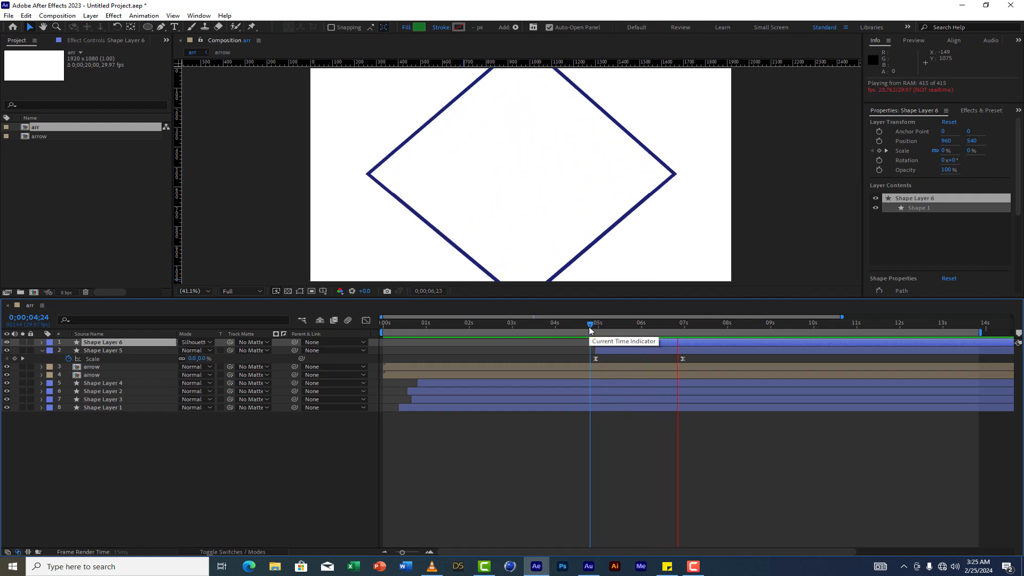
- Check the diamond's cut-out at 0;00;05;27 against the transparency grid, and turn the grid off again
{"action": "left_click_drag", "start_coordinate": [590, 329], "coordinate": [638, 325]}
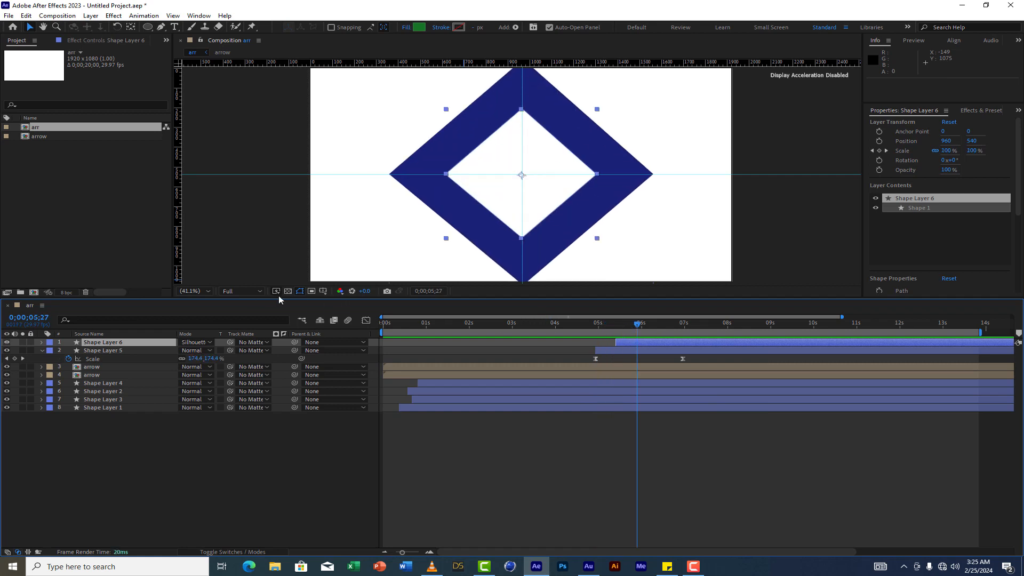
{"action": "left_click", "coordinate": [288, 291]}
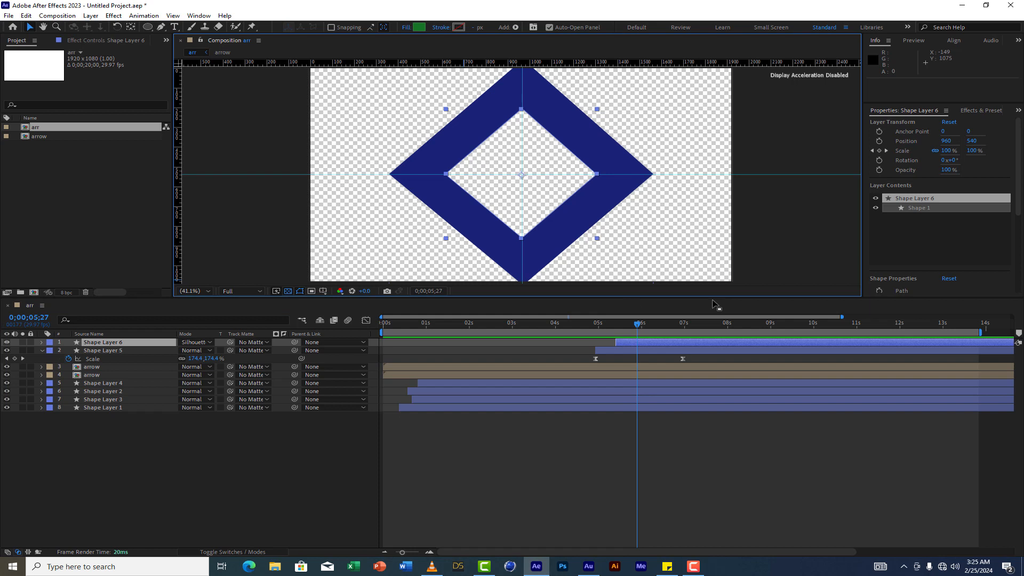
{"action": "left_click", "coordinate": [288, 291]}
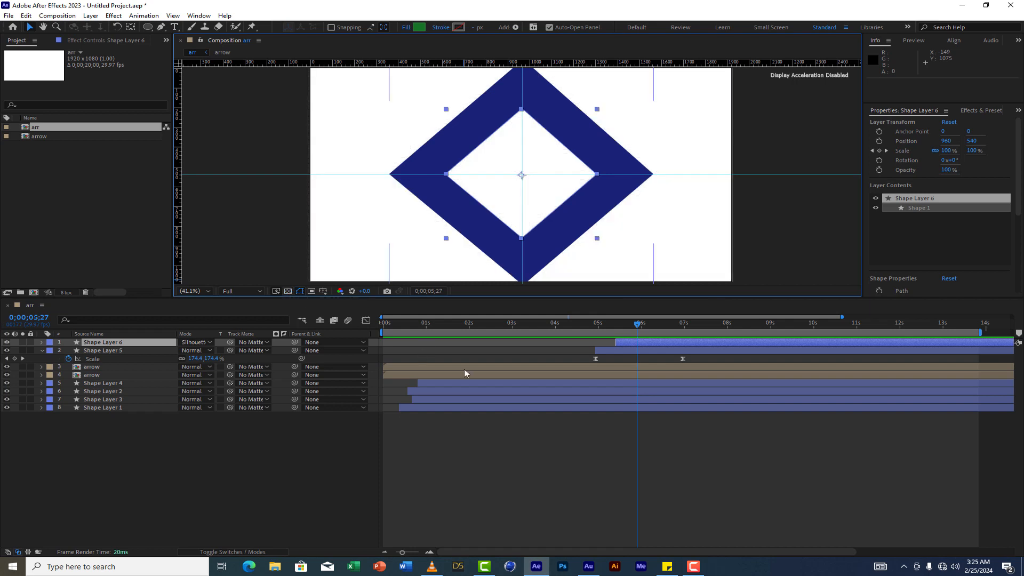
- Add a Drop Shadow layer style to Shape Layer 5 and set its distance to 114
{"action": "right_click", "coordinate": [636, 350]}
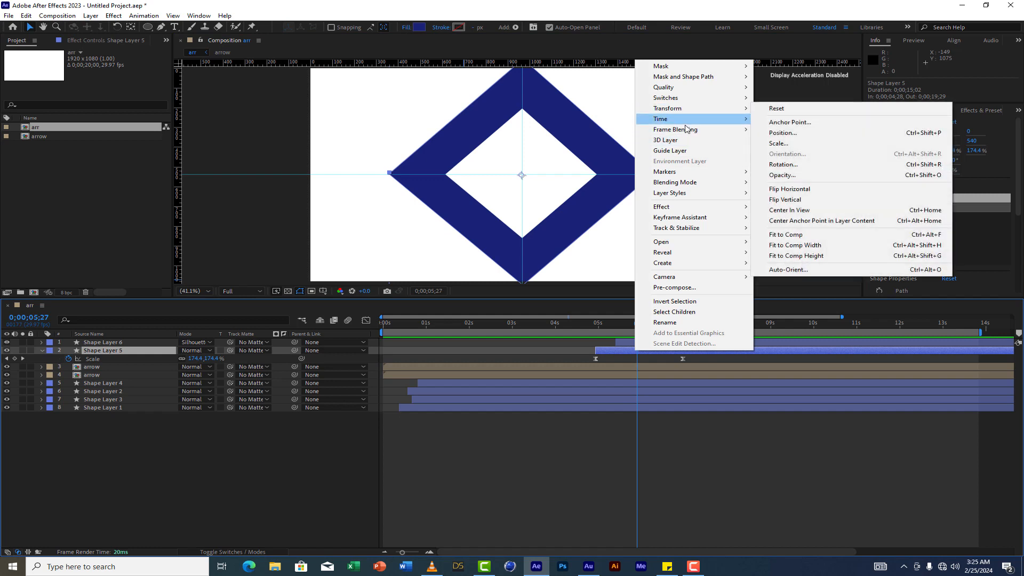
{"action": "mouse_move", "coordinate": [700, 198]}
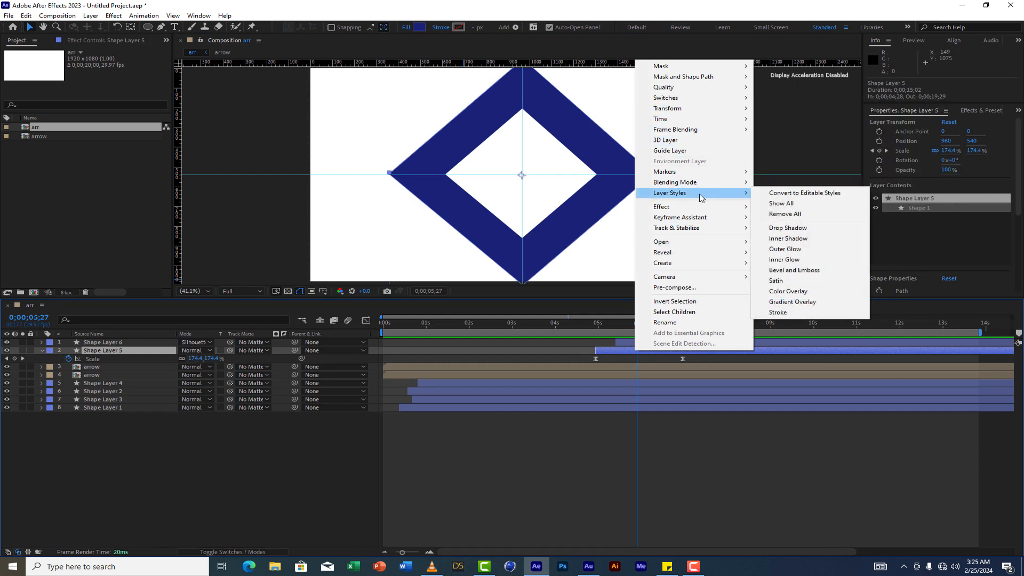
{"action": "left_click", "coordinate": [777, 228]}
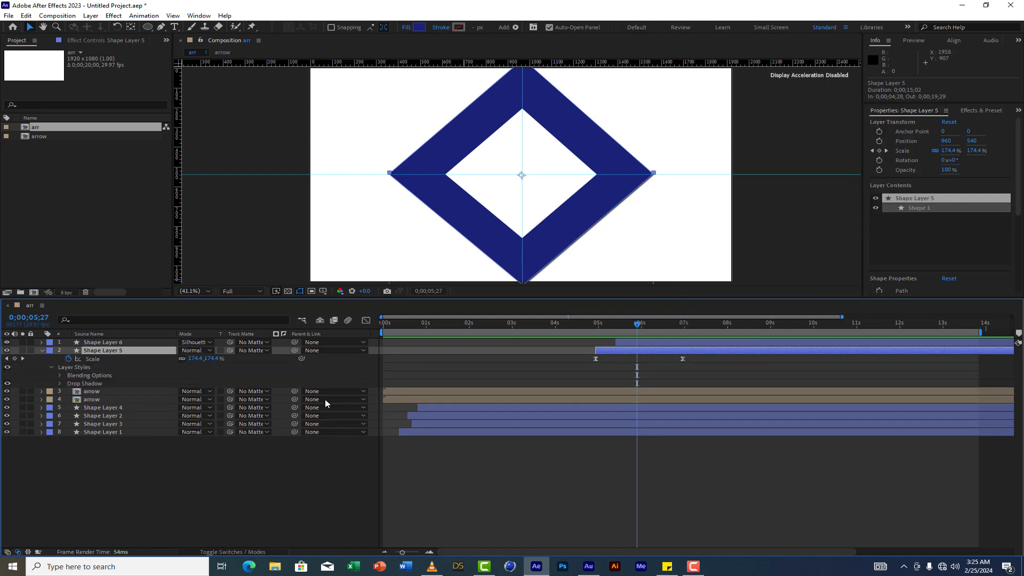
{"action": "left_click", "coordinate": [59, 384]}
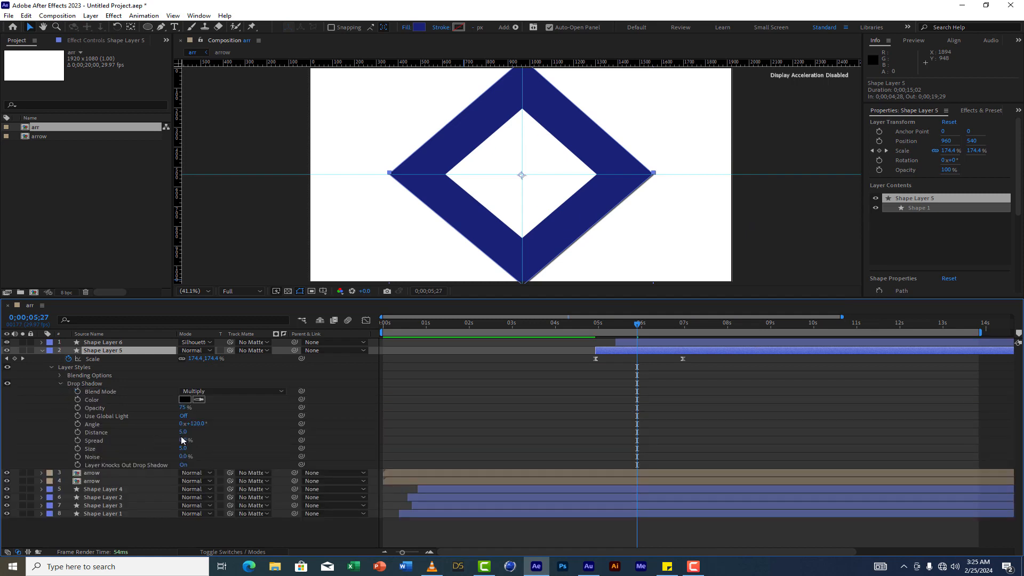
{"action": "left_click_drag", "start_coordinate": [183, 435], "coordinate": [253, 441]}
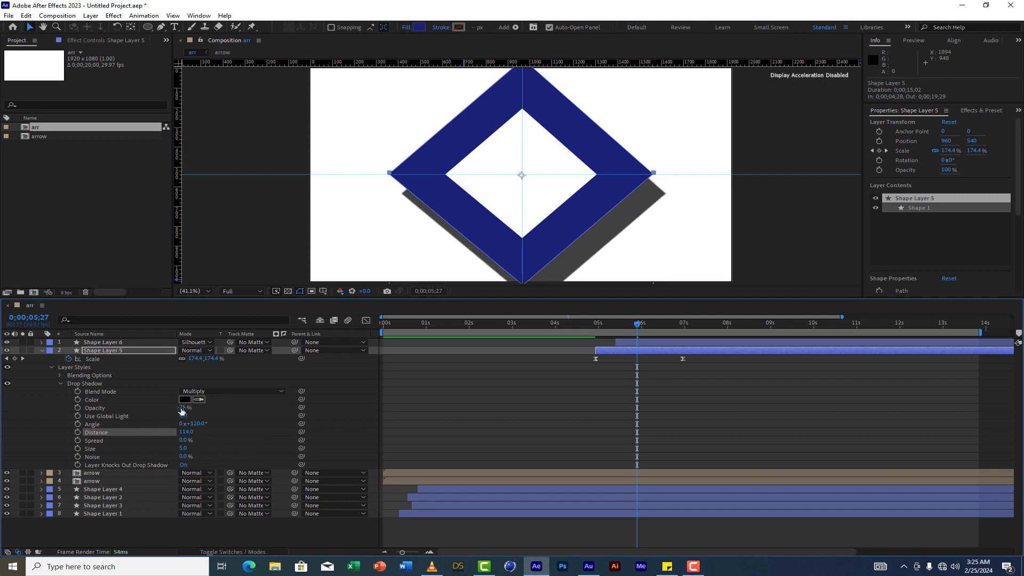
- Set Shape Layer 5's drop shadow opacity to 10% and size to 0, and preview the animation
{"action": "left_click", "coordinate": [182, 408]}
{"action": "type", "text": "10"}
{"action": "left_click", "coordinate": [225, 417]}
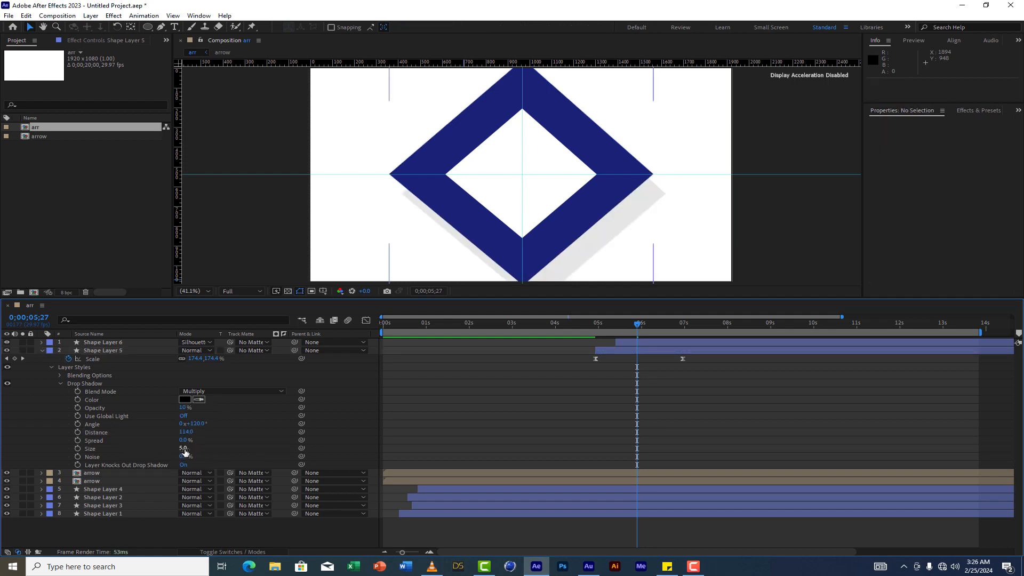
{"action": "left_click_drag", "start_coordinate": [183, 448], "coordinate": [171, 448]}
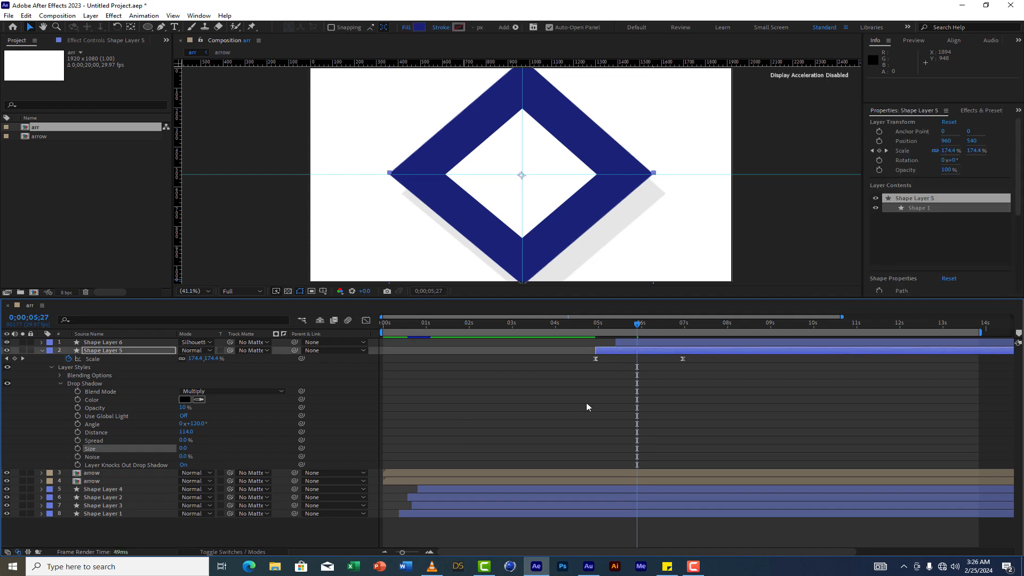
{"action": "left_click", "coordinate": [591, 322]}
{"action": "key", "text": "space"}
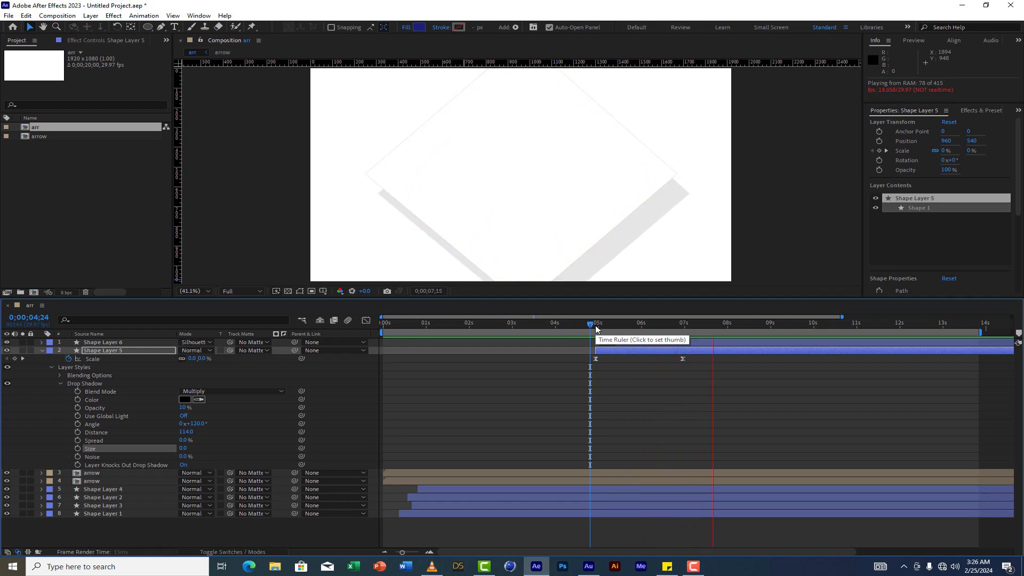
- Keyframe Shape Layer 5's shadow distance at 114 at 0;00;06;08 and 0 at 0;00;07;00, and preview the result
{"action": "left_click_drag", "start_coordinate": [597, 323], "coordinate": [652, 338]}
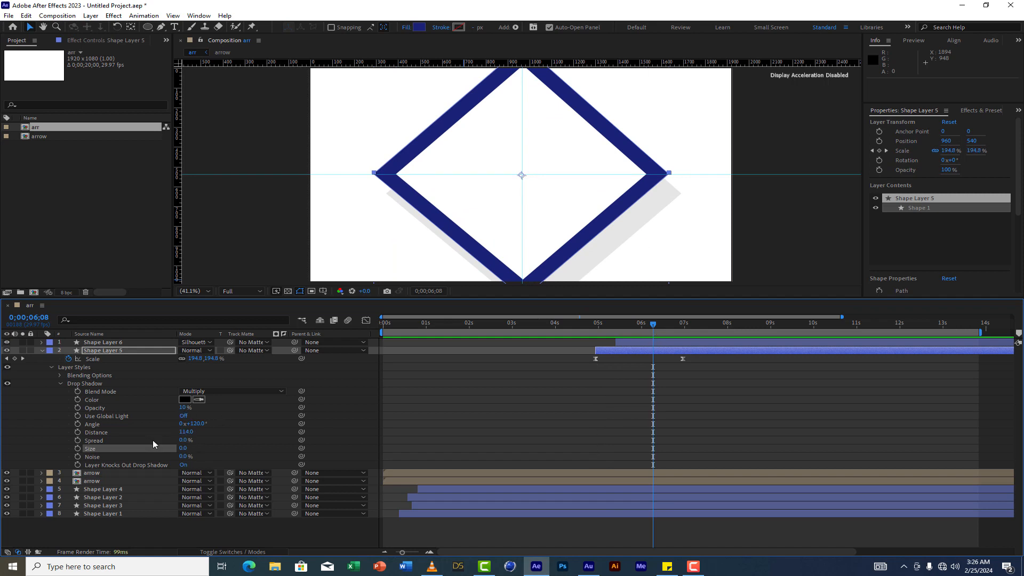
{"action": "left_click", "coordinate": [78, 432]}
{"action": "left_click_drag", "start_coordinate": [656, 330], "coordinate": [689, 343]}
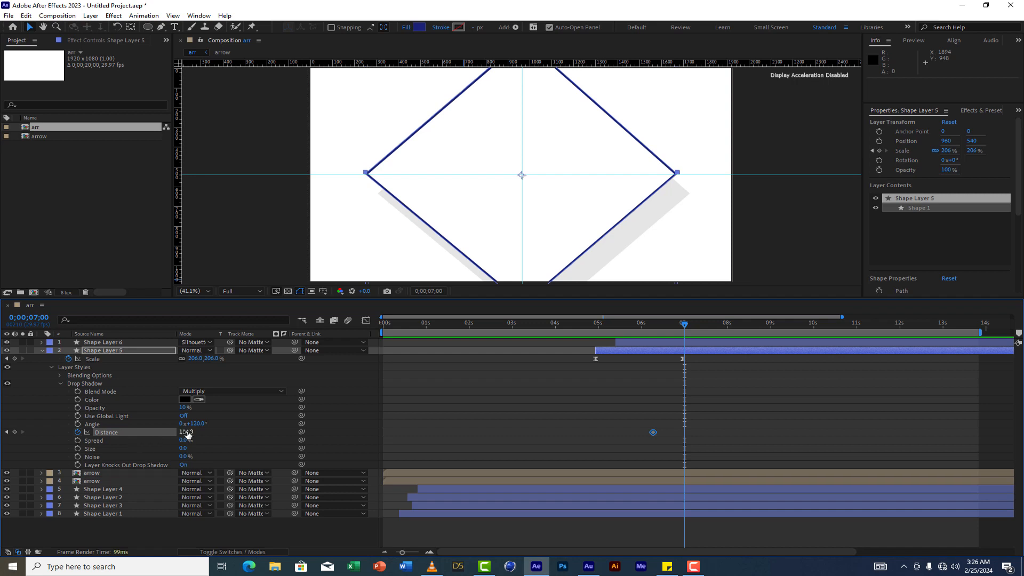
{"action": "left_click_drag", "start_coordinate": [187, 433], "coordinate": [88, 440]}
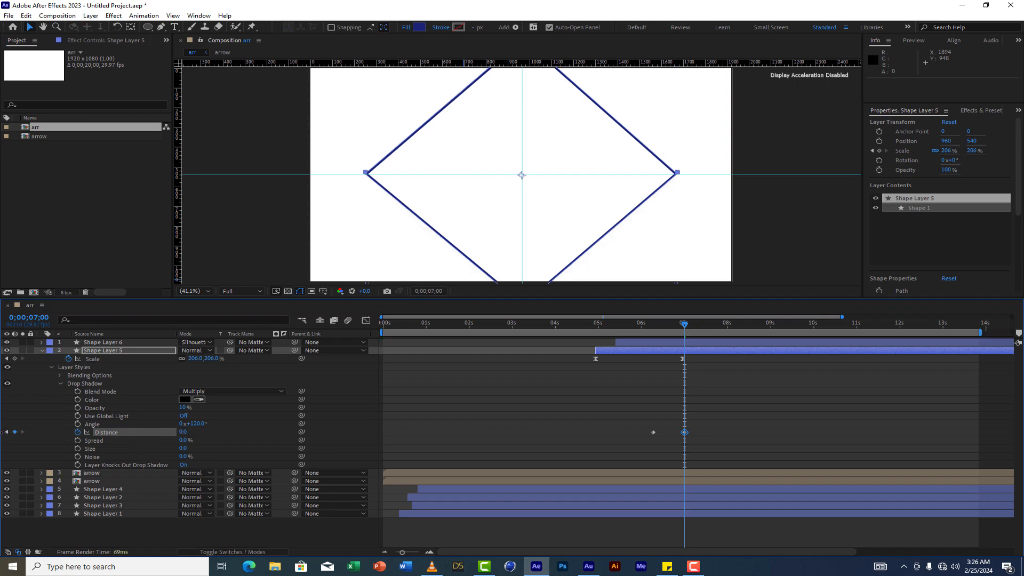
{"action": "left_click", "coordinate": [591, 322]}
{"action": "key", "text": "space"}
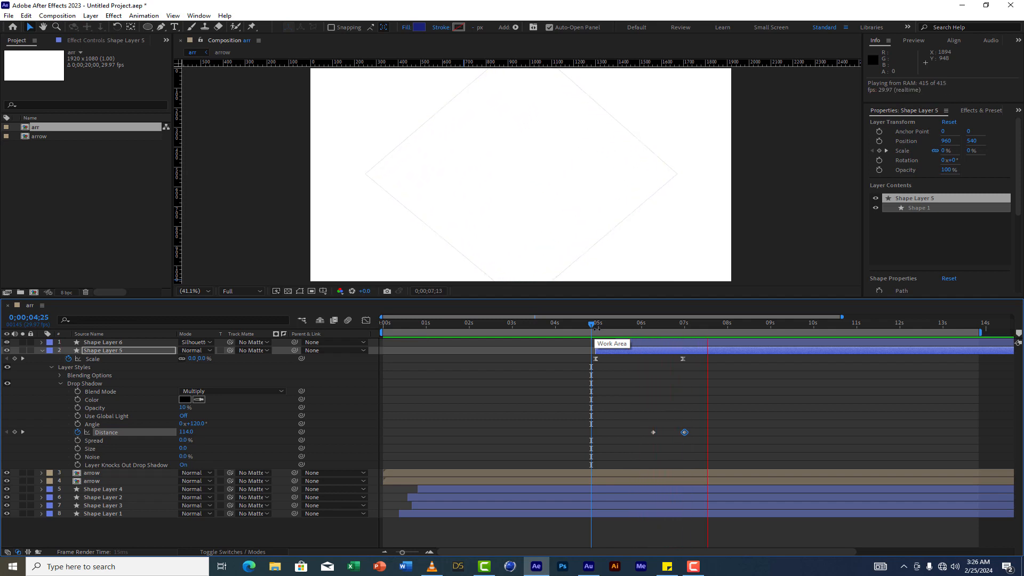
{"action": "key", "text": "space"}
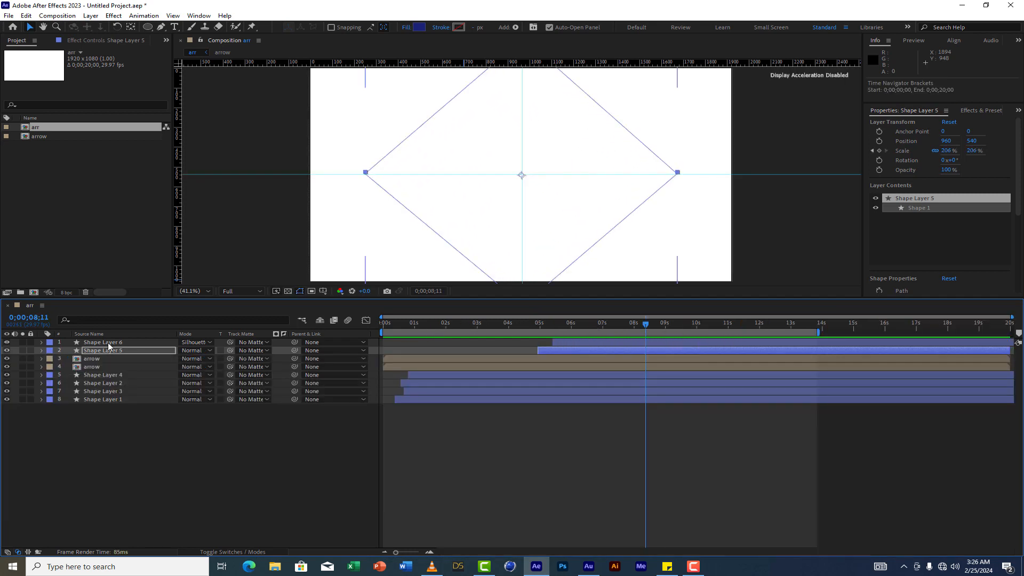
- Shift Shape Layers 5 and 6 together about 0;00;02;09 earlier, and trim their ends so Shape Layer 6 ends at 0;00;08;03
{"action": "left_click", "coordinate": [107, 342]}
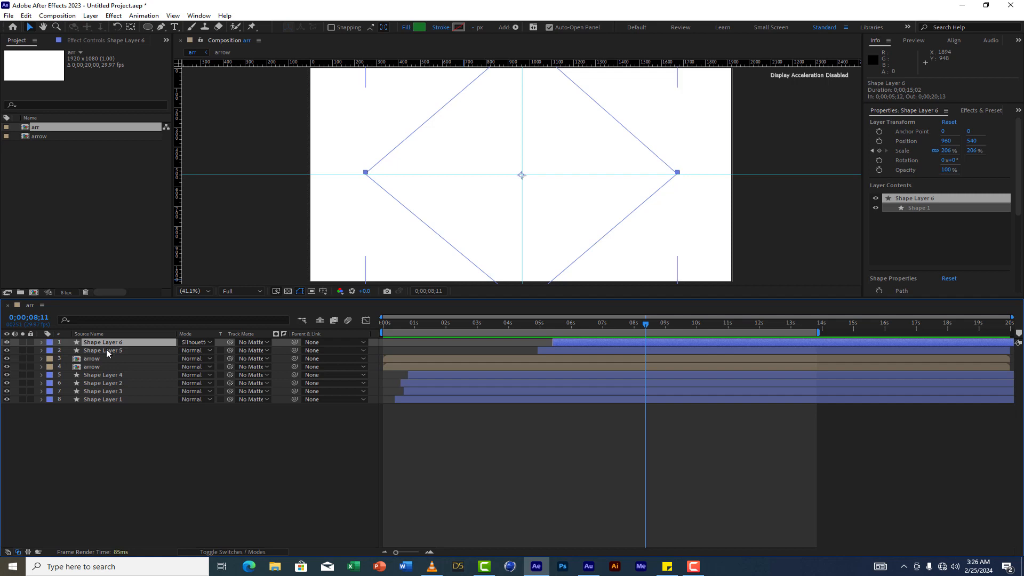
{"action": "left_click", "coordinate": [107, 350], "text": "shift"}
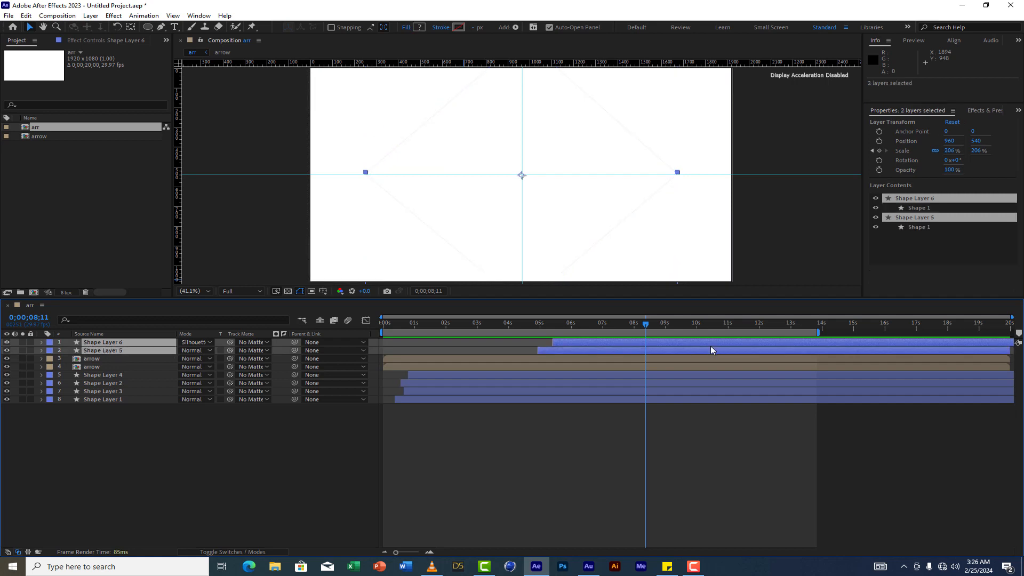
{"action": "left_click_drag", "start_coordinate": [725, 341], "coordinate": [656, 347]}
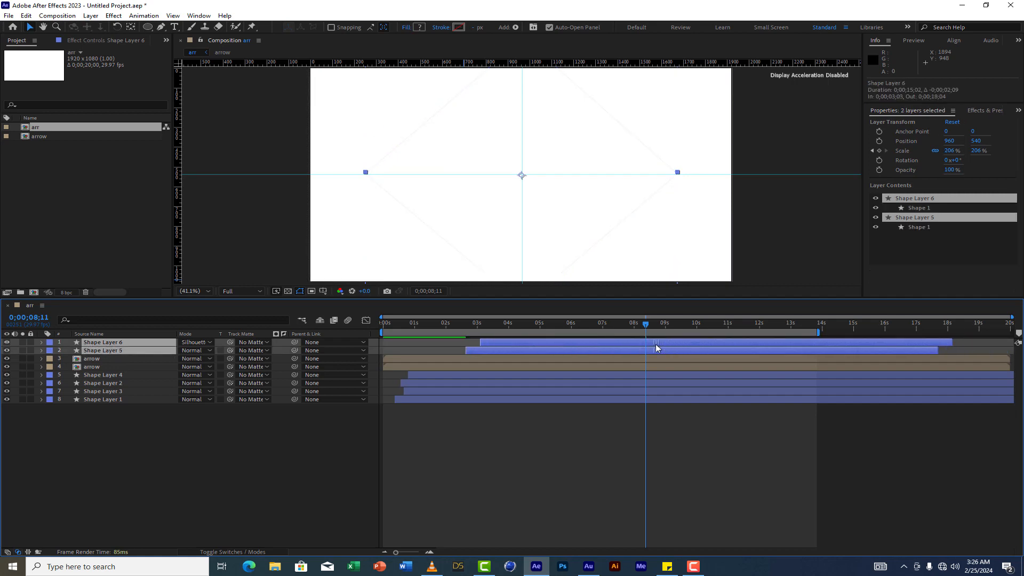
{"action": "left_click_drag", "start_coordinate": [904, 344], "coordinate": [545, 333]}
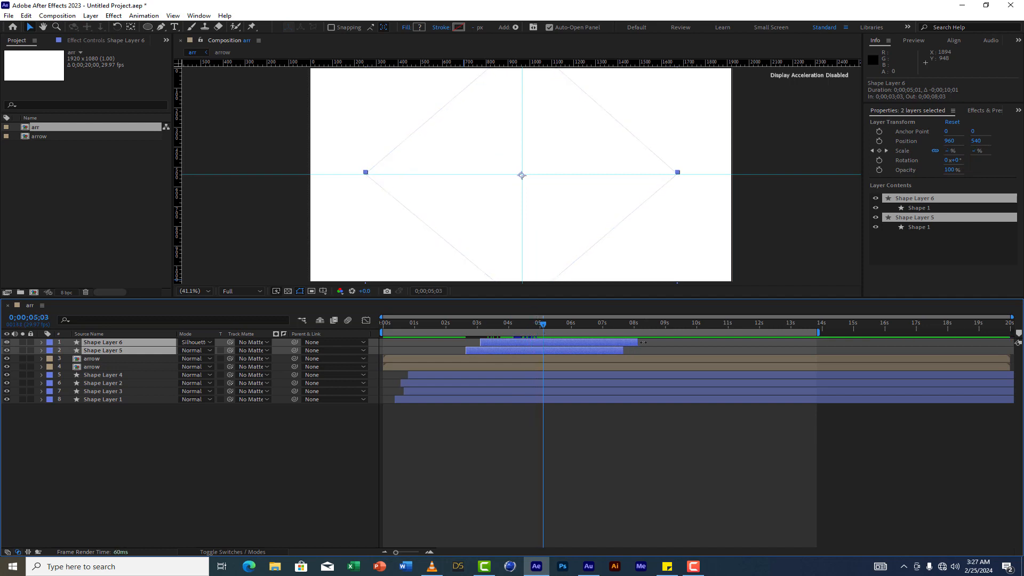
- Trim the ends of Shape Layers 5 and 6 together so Shape Layer 6 ends at 0;00;05;16, and preview the animation
{"action": "left_click_drag", "start_coordinate": [637, 342], "coordinate": [557, 343]}
{"action": "key", "text": "space"}
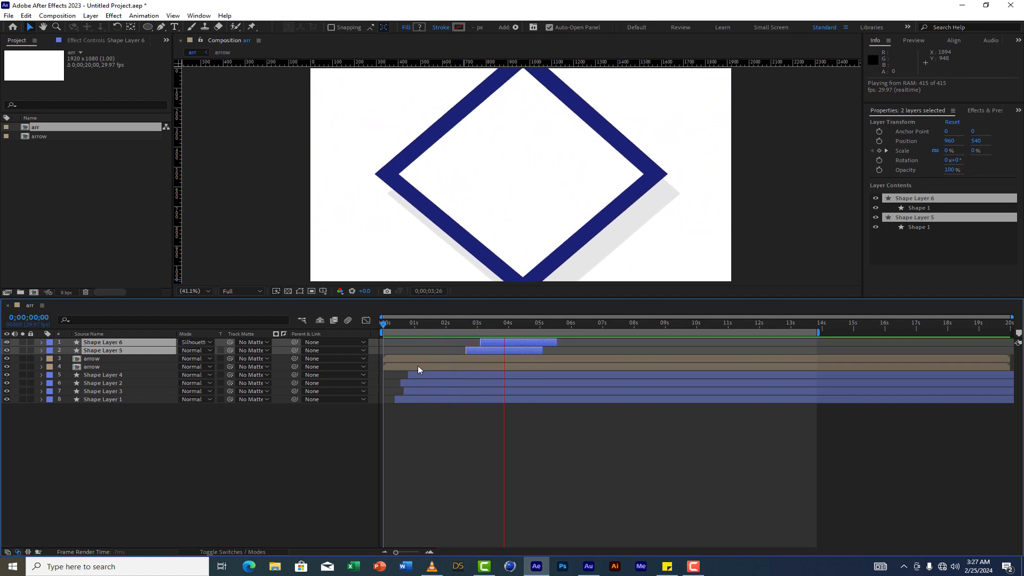
{"action": "key", "text": "space"}
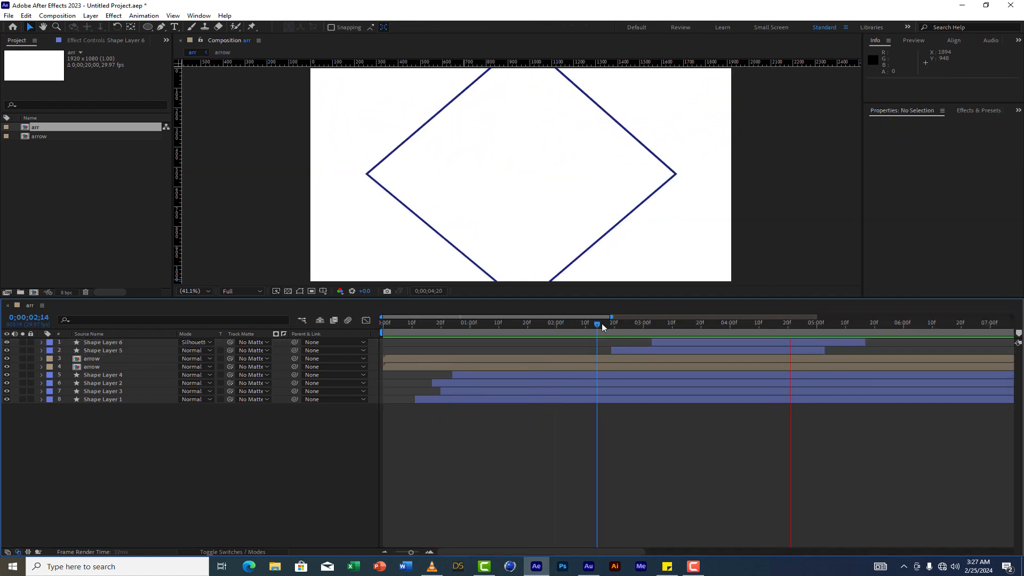
- Trim the start of Shape Layer 6 to 0;00;03;13 and preview the hollowed-out diamond
{"action": "left_click_drag", "start_coordinate": [601, 323], "coordinate": [680, 324]}
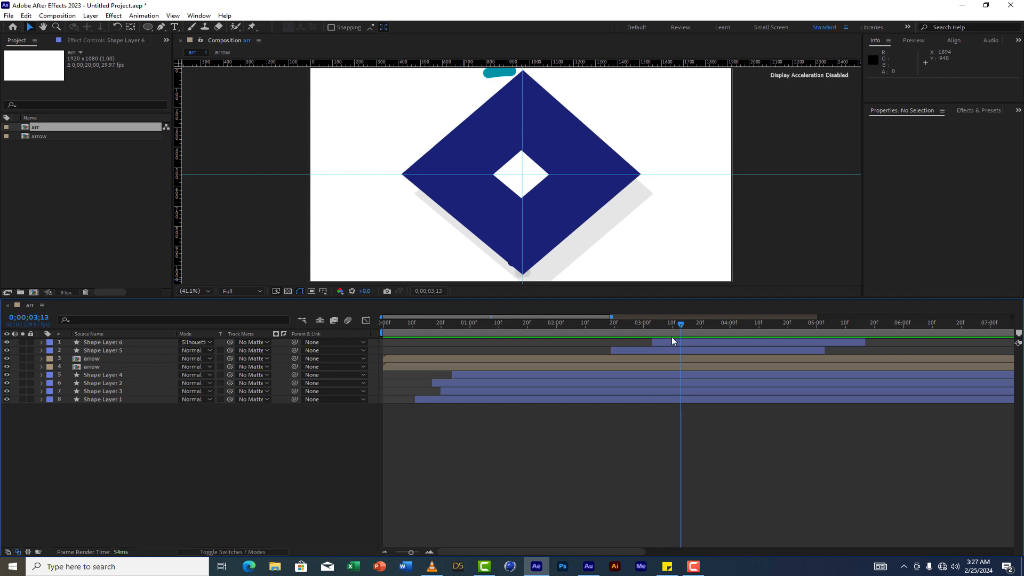
{"action": "left_click", "coordinate": [683, 343]}
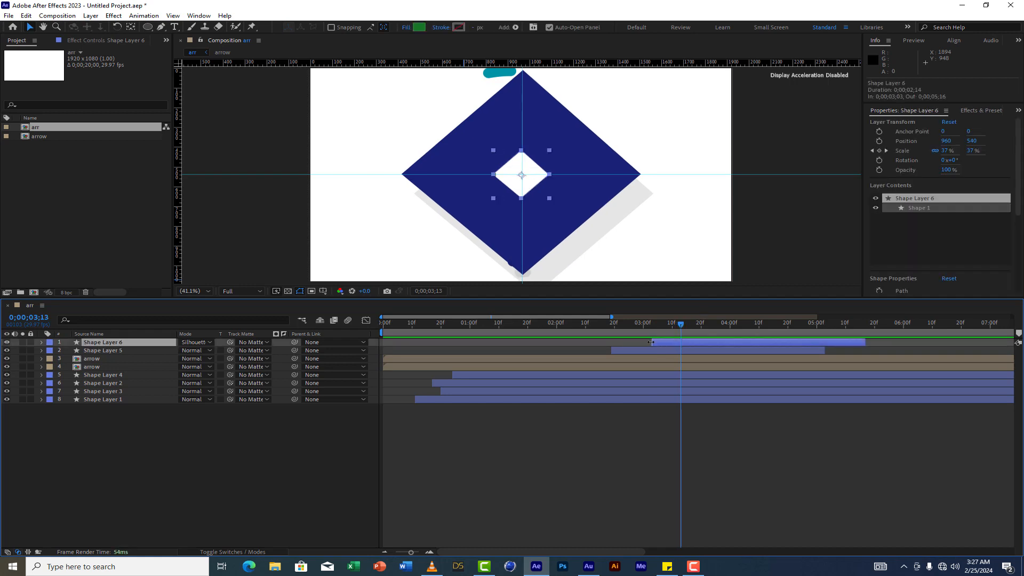
{"action": "left_click_drag", "start_coordinate": [651, 342], "coordinate": [680, 342]}
{"action": "key", "text": "space"}
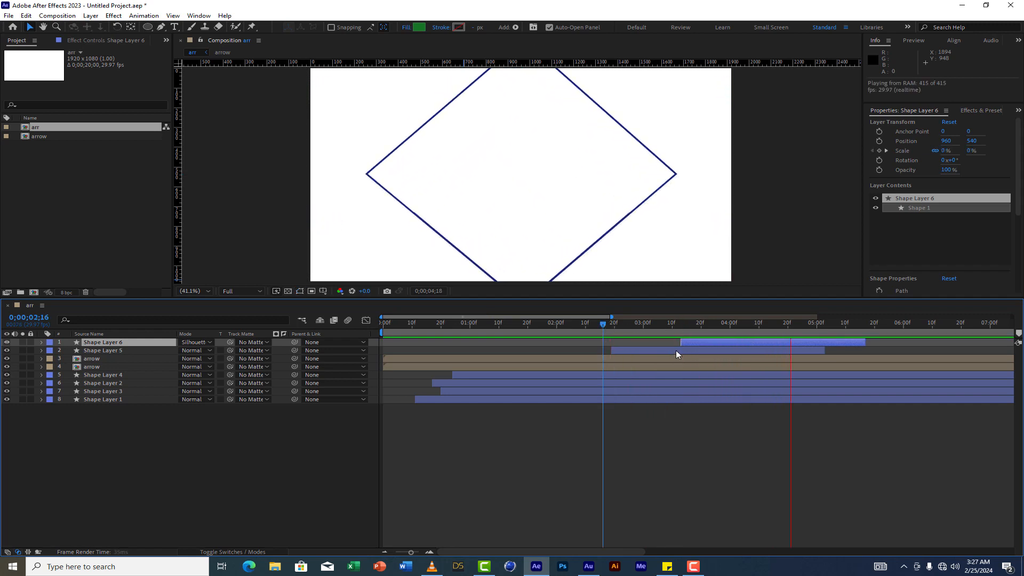
{"action": "key", "text": "space"}
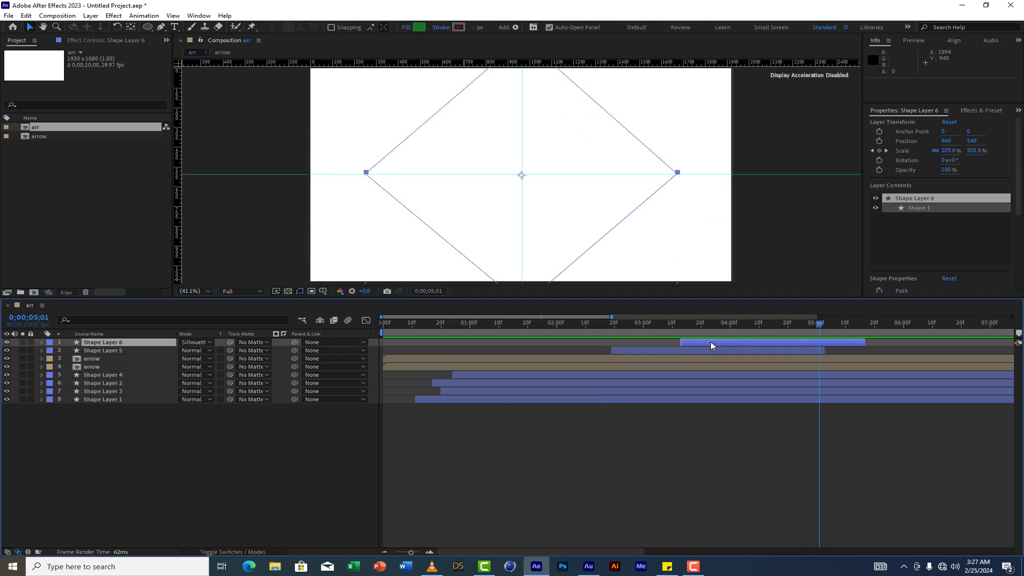
- Duplicate Shape Layers 5 and 6 and stack both copies together above the originals
{"action": "left_click", "coordinate": [709, 351], "text": "shift"}
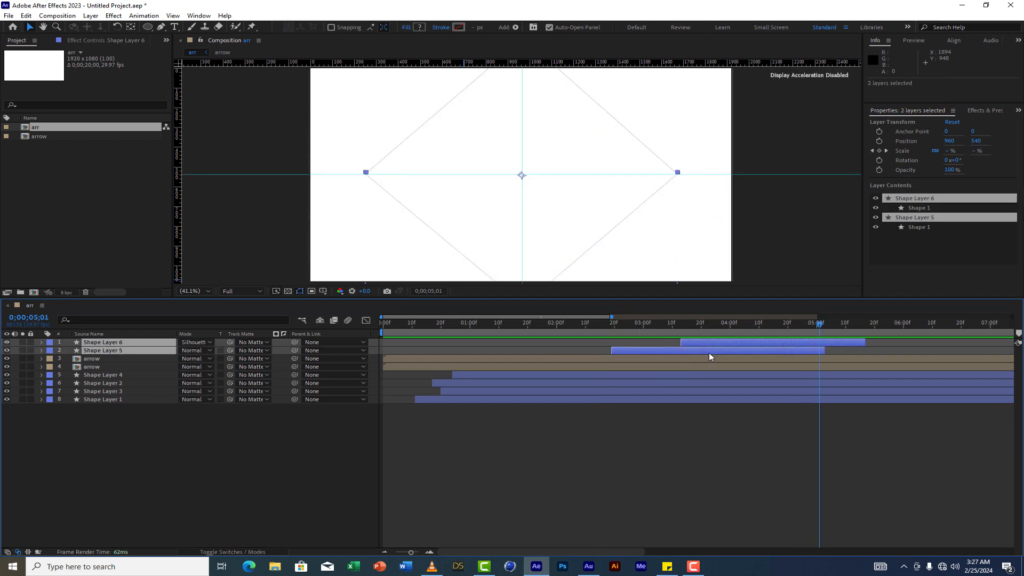
{"action": "key", "text": "ctrl+d"}
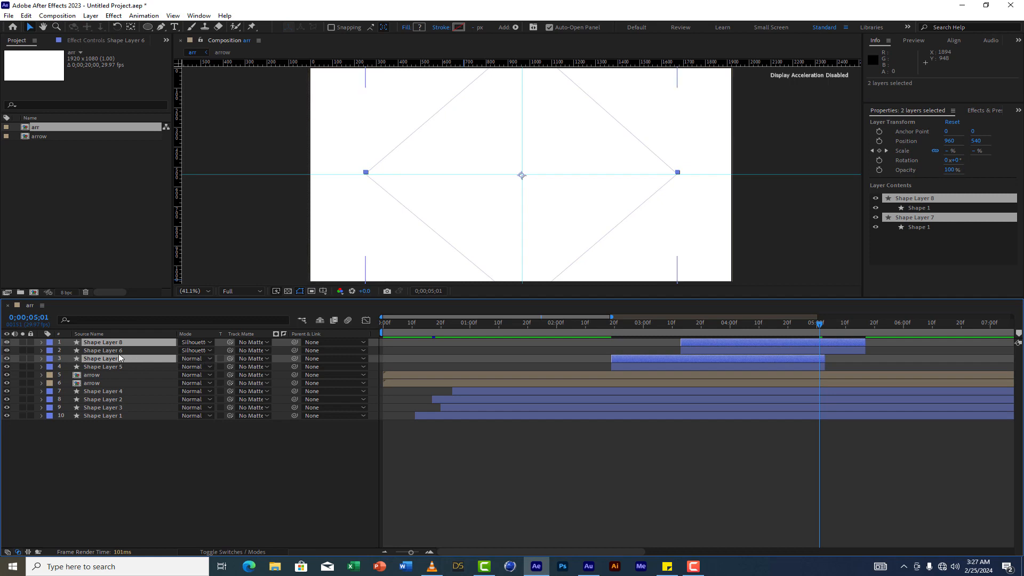
{"action": "left_click_drag", "start_coordinate": [115, 357], "coordinate": [117, 351]}
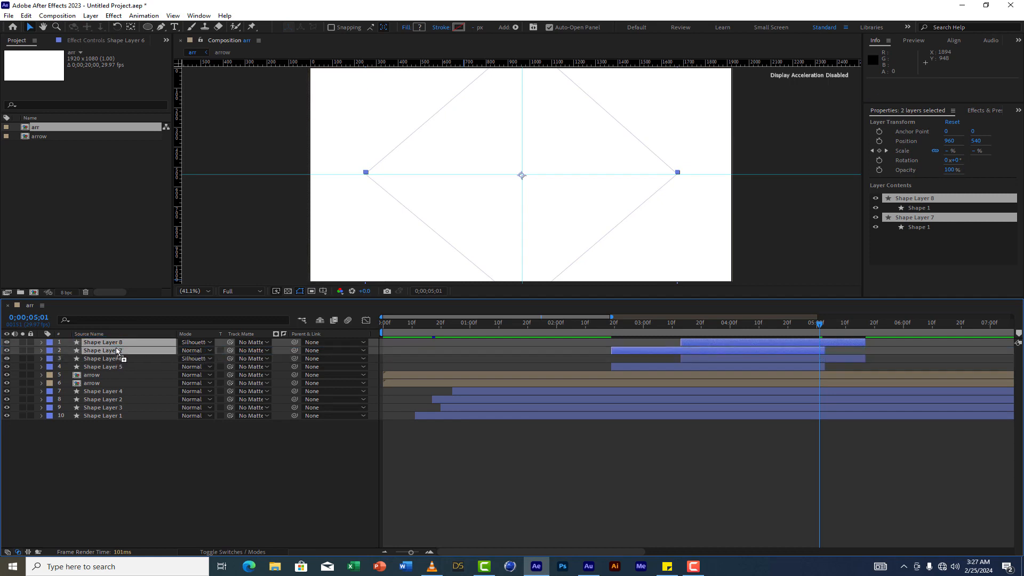
- Shift Shape Layers 7 and 8 together 0;00;01;09 later and preview the second diamond
{"action": "left_click_drag", "start_coordinate": [724, 347], "coordinate": [839, 350]}
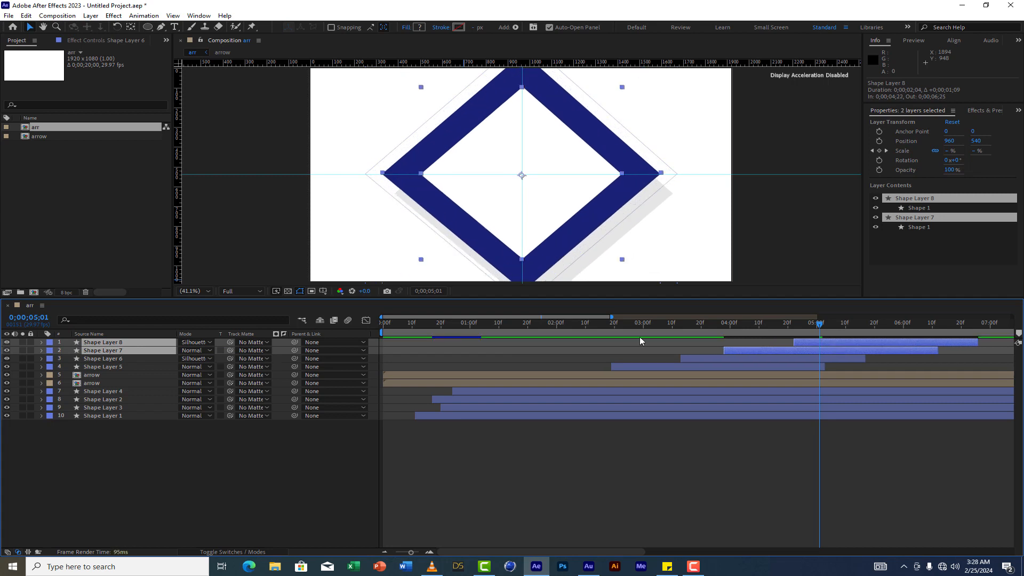
{"action": "mouse_move", "coordinate": [608, 327]}
{"action": "left_mouse_down"}
{"action": "mouse_move", "coordinate": [827, 334]}
{"action": "mouse_move", "coordinate": [605, 335]}
{"action": "left_mouse_up"}
{"action": "key", "text": "space"}
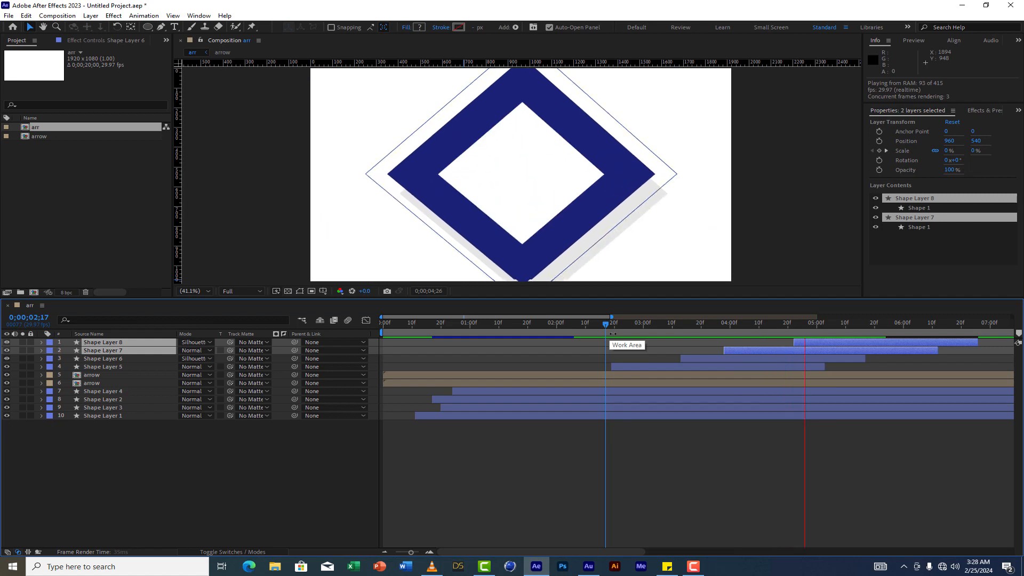
{"action": "key", "text": "space"}
- Shift Shape Layers 7 and 8 together 9 frames earlier so Shape Layer 7 starts at 0;00;03;19, and preview the timing
{"action": "left_click_drag", "start_coordinate": [755, 350], "coordinate": [732, 354]}
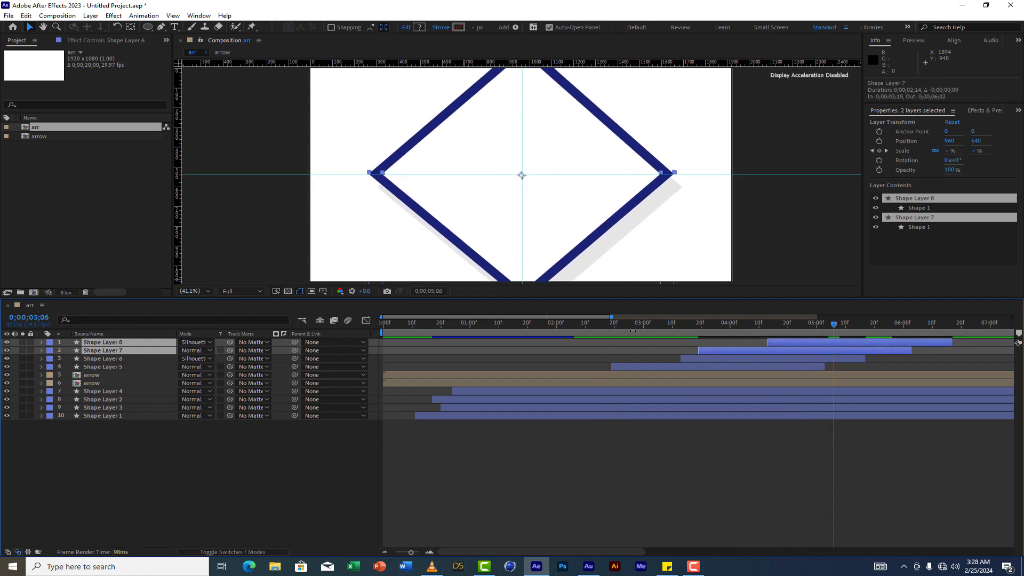
{"action": "left_click", "coordinate": [598, 324]}
{"action": "key", "text": "space"}
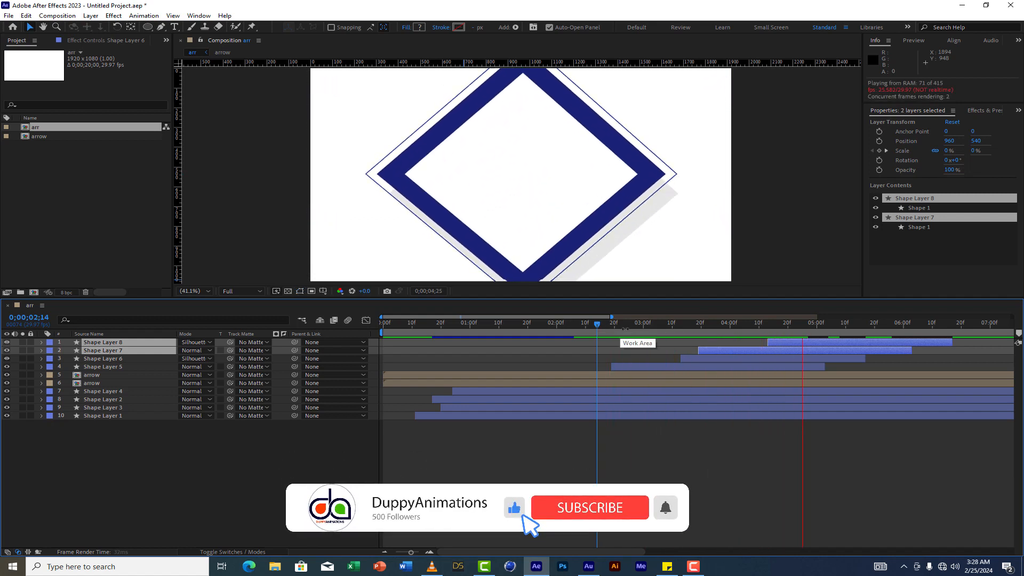
{"action": "key", "text": "space"}
{"action": "left_click", "coordinate": [595, 326]}
{"action": "key", "text": "space"}
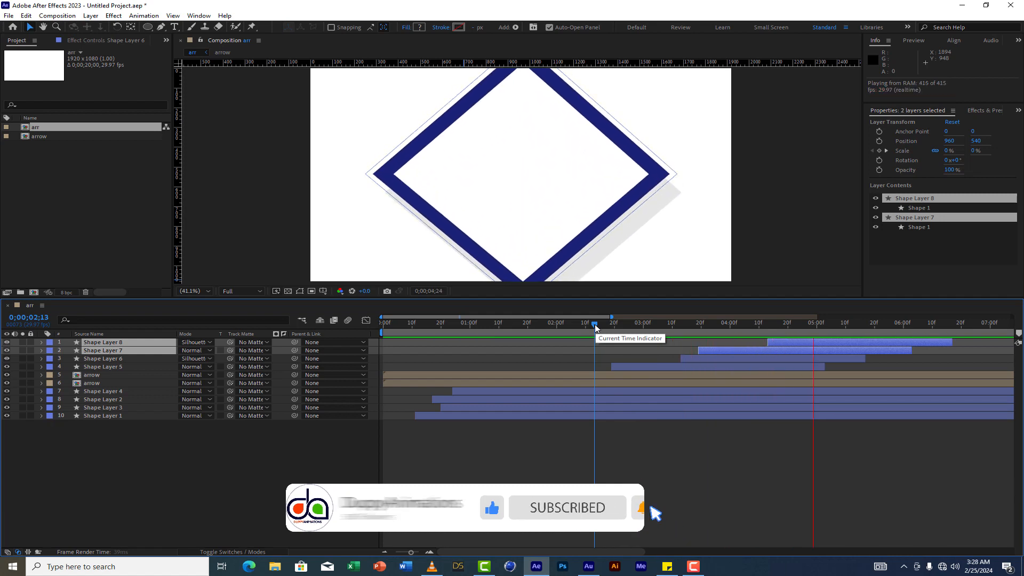
{"action": "left_click", "coordinate": [721, 326]}
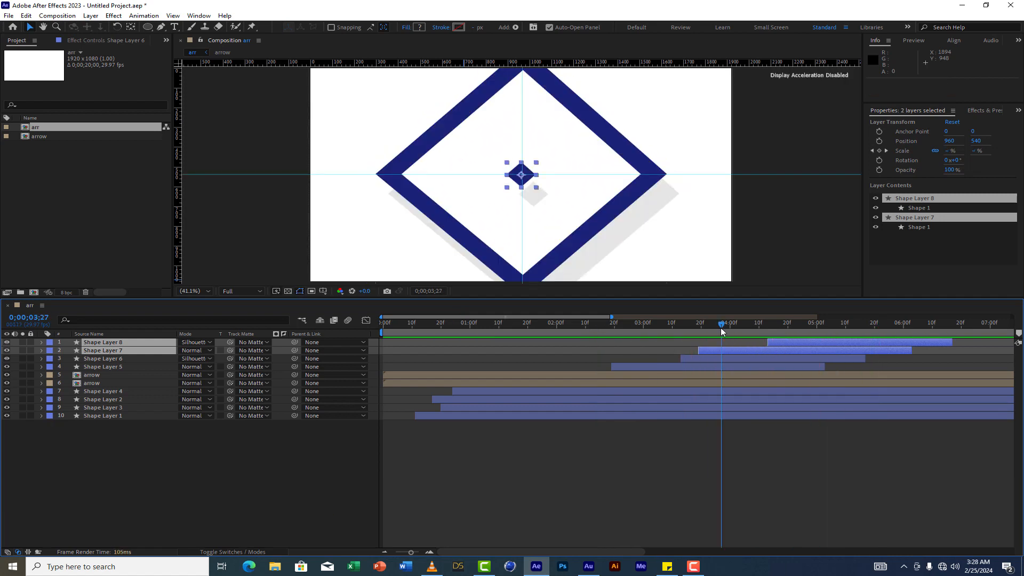
{"action": "left_click_drag", "start_coordinate": [721, 331], "coordinate": [780, 323]}
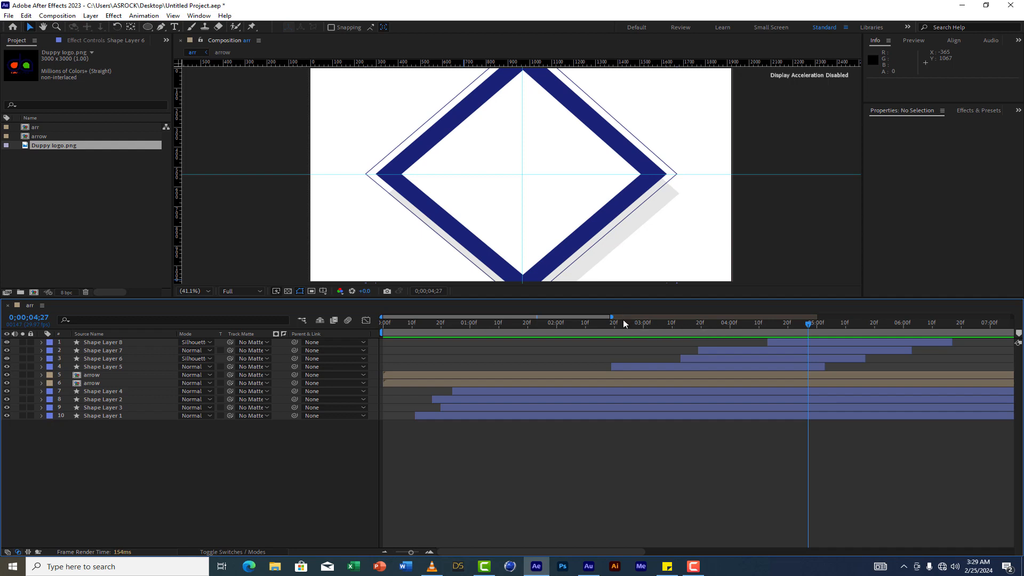
- Duplicate Shape Layer 4, move the copy to the top of the stack, and shift it to start at 0;00;04;24
{"action": "left_click_drag", "start_coordinate": [622, 319], "coordinate": [581, 322]}
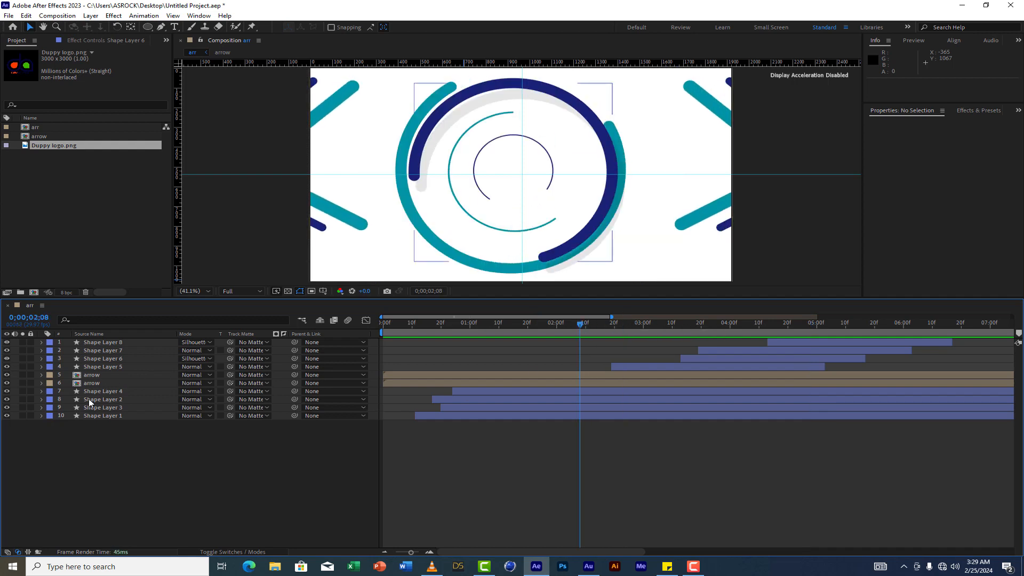
{"action": "left_click", "coordinate": [100, 392]}
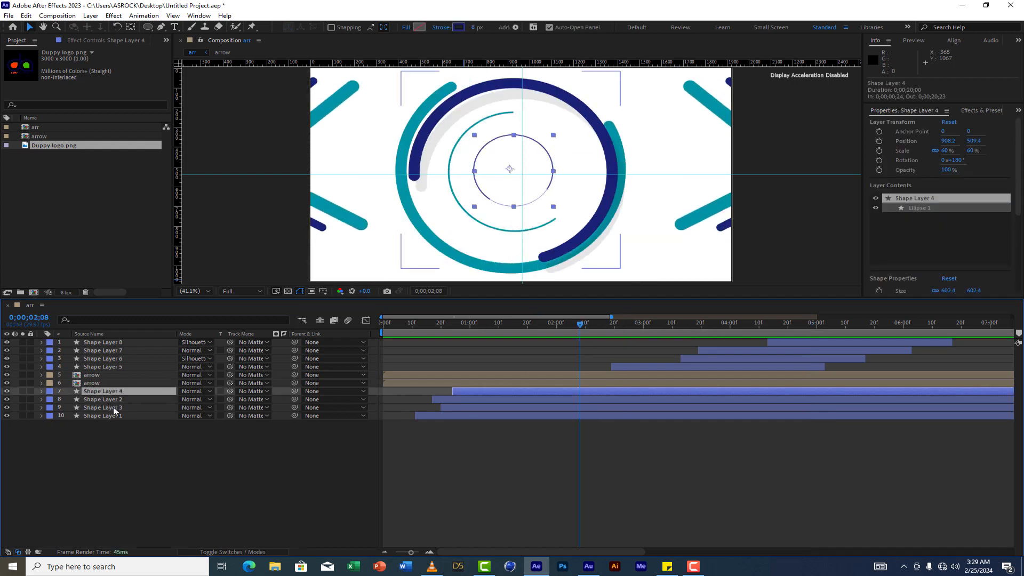
{"action": "key", "text": "ctrl+d"}
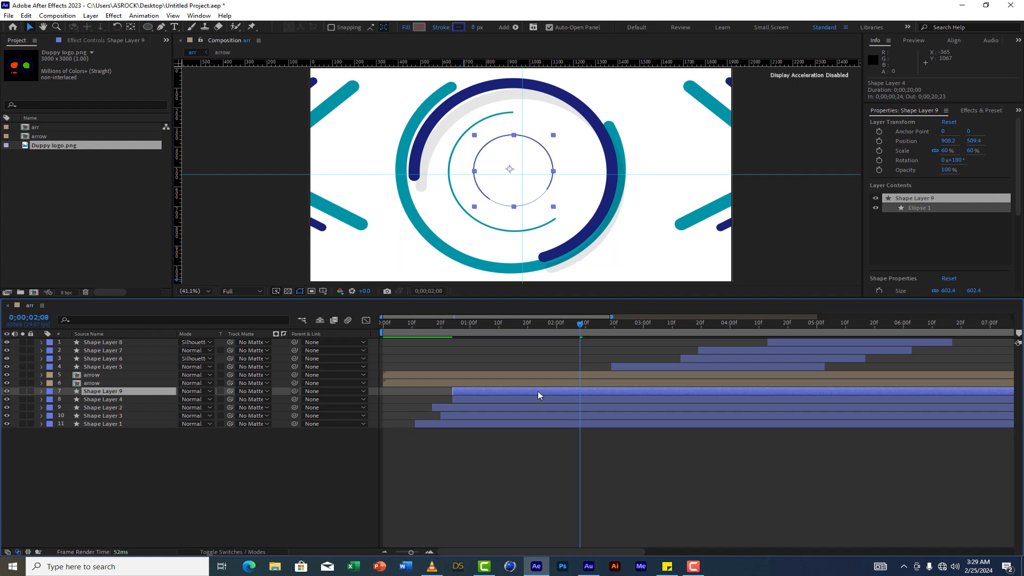
{"action": "left_click_drag", "start_coordinate": [110, 392], "coordinate": [109, 343]}
{"action": "left_click_drag", "start_coordinate": [617, 342], "coordinate": [963, 342]}
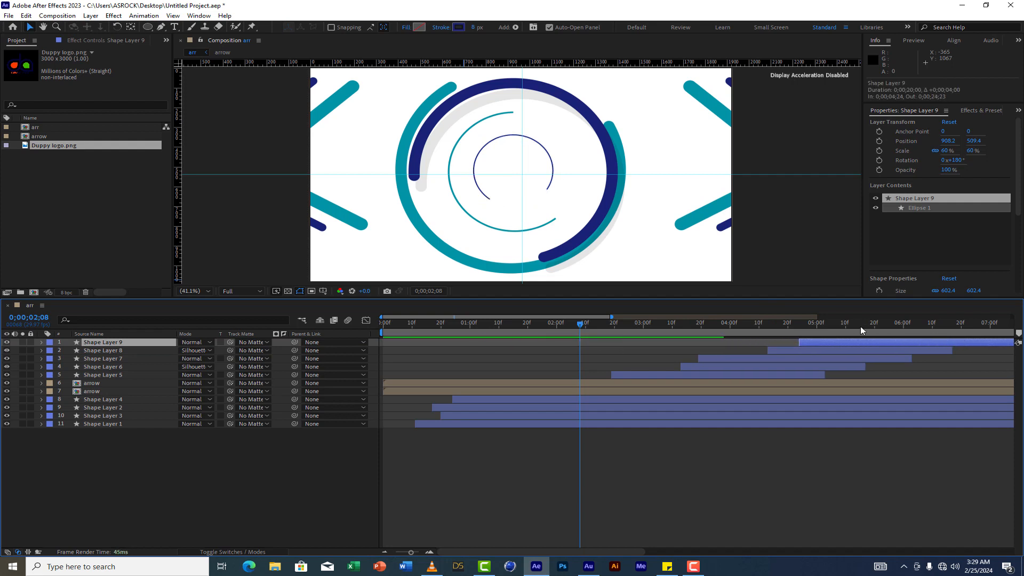
- Scale Shape Layer 9 to 14%, move it near the frame's lower edge at about 709, 952, and preview it
{"action": "left_click_drag", "start_coordinate": [788, 326], "coordinate": [887, 337]}
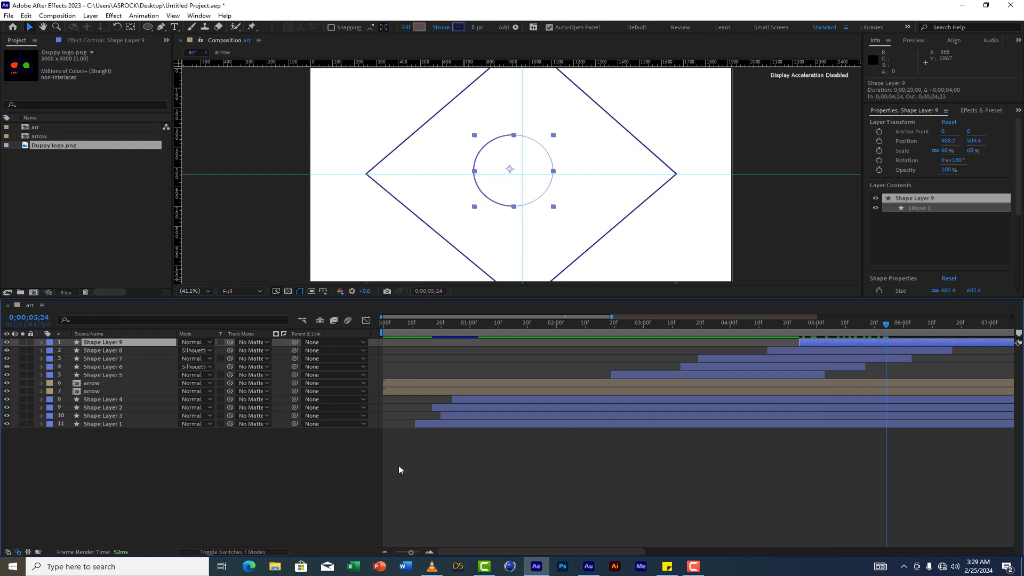
{"action": "key", "text": "s"}
{"action": "left_click_drag", "start_coordinate": [211, 350], "coordinate": [190, 352]}
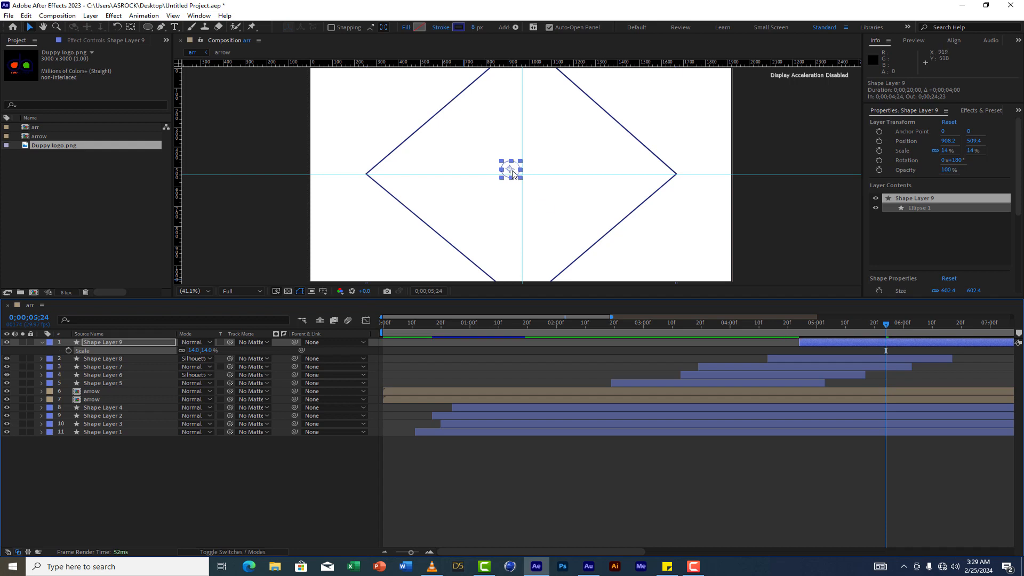
{"action": "left_click_drag", "start_coordinate": [513, 174], "coordinate": [470, 260]}
{"action": "left_click", "coordinate": [763, 323]}
{"action": "key", "text": "space"}
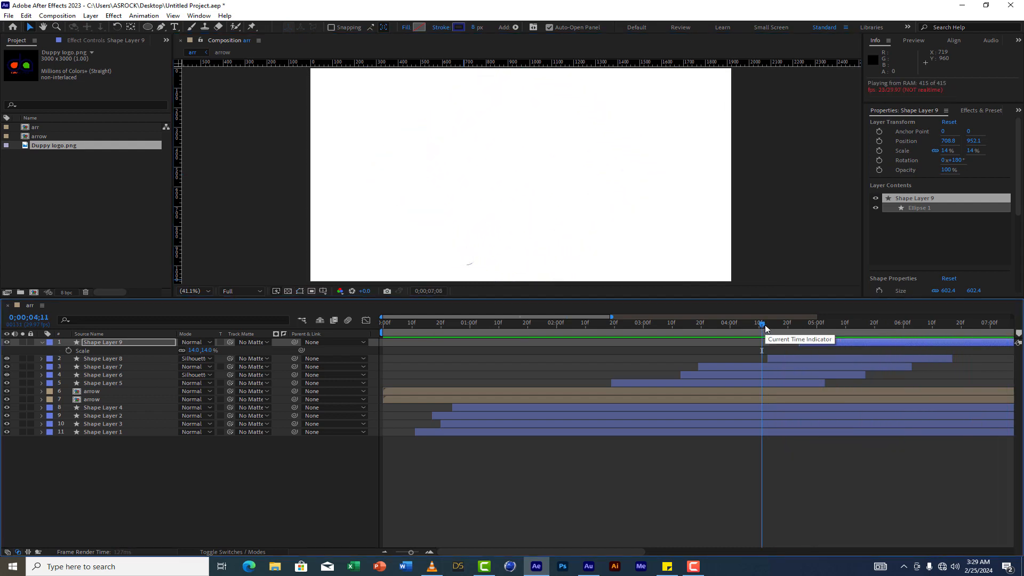
{"action": "left_click", "coordinate": [713, 323]}
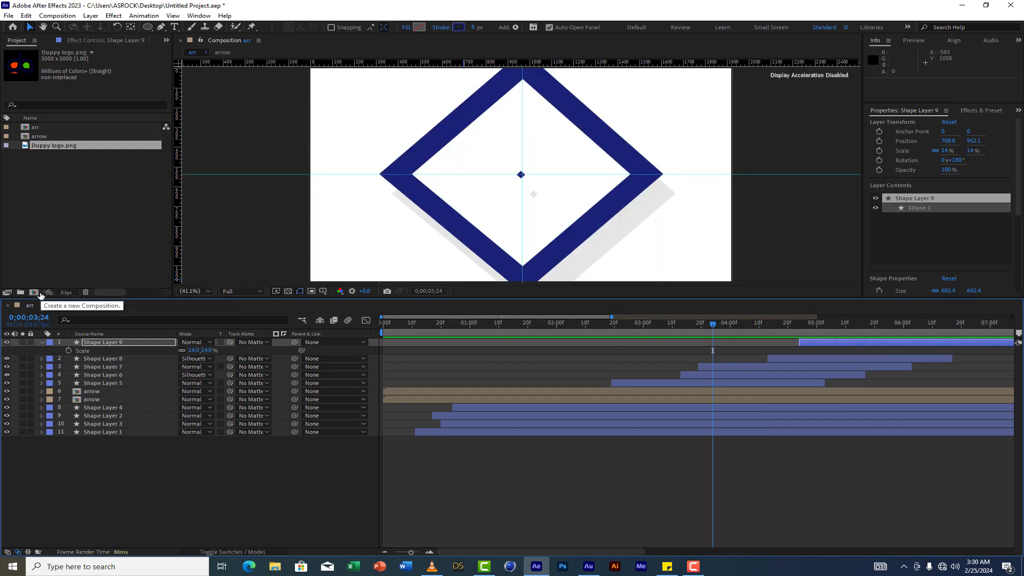
- Create a new 1920x1080 composition named main and add the arr composition to it as a layer
{"action": "left_click", "coordinate": [33, 293]}
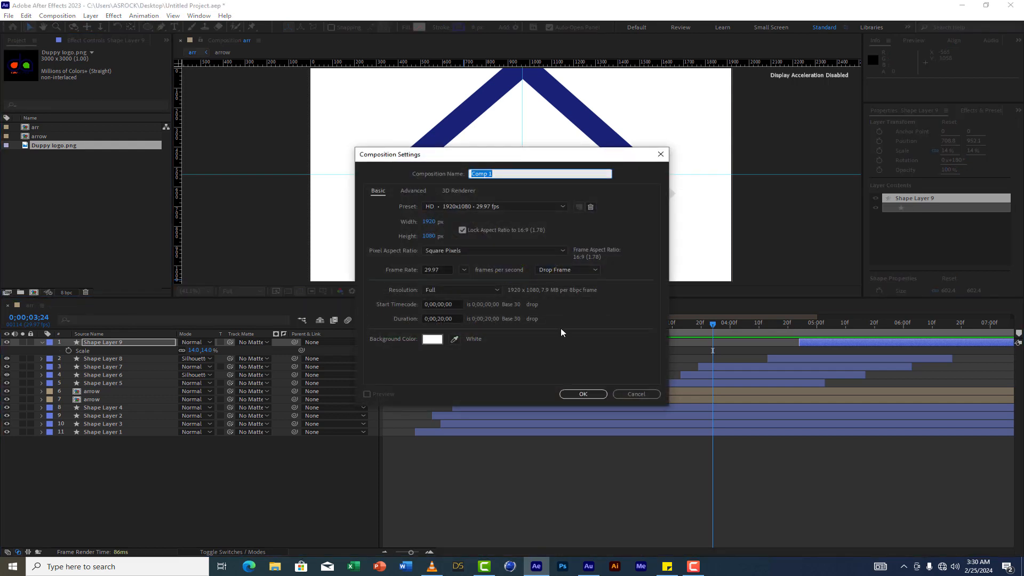
{"action": "left_click", "coordinate": [587, 394]}
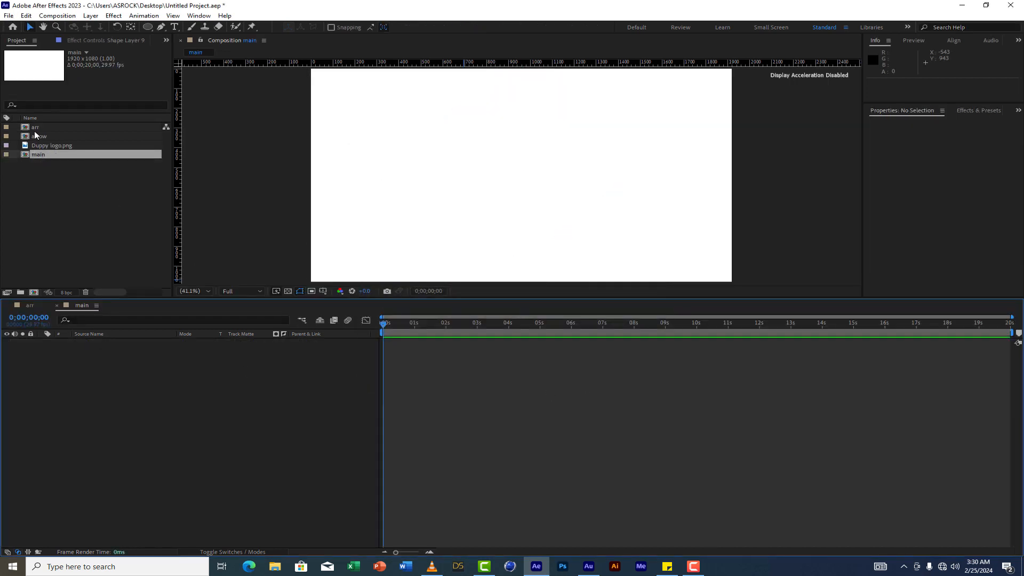
{"action": "left_click_drag", "start_coordinate": [39, 132], "coordinate": [93, 393]}
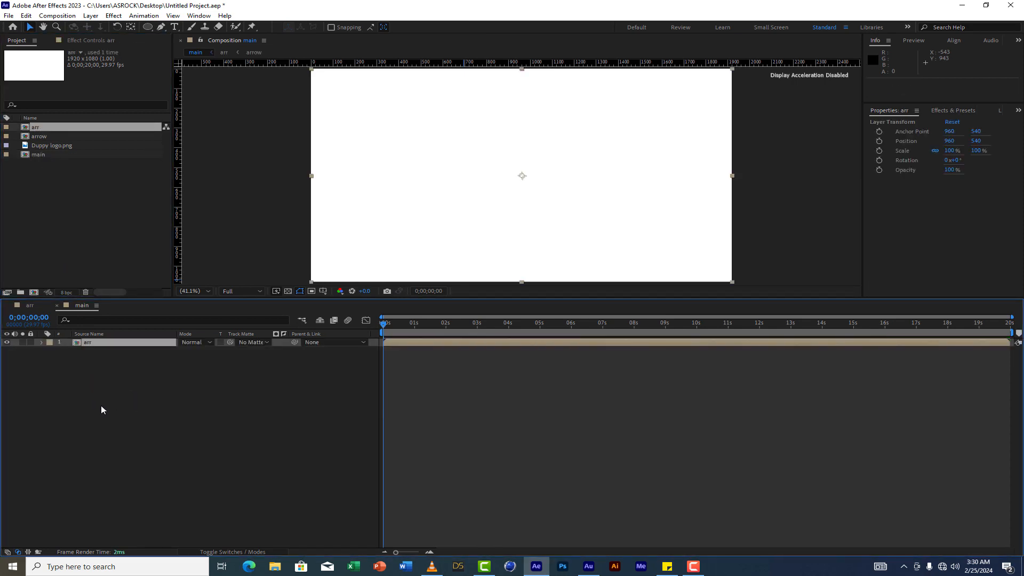
- Add a composition-sized solid with the light gray color E4E4E4 to the main composition
{"action": "right_click", "coordinate": [102, 409]}
{"action": "mouse_move", "coordinate": [128, 410]}
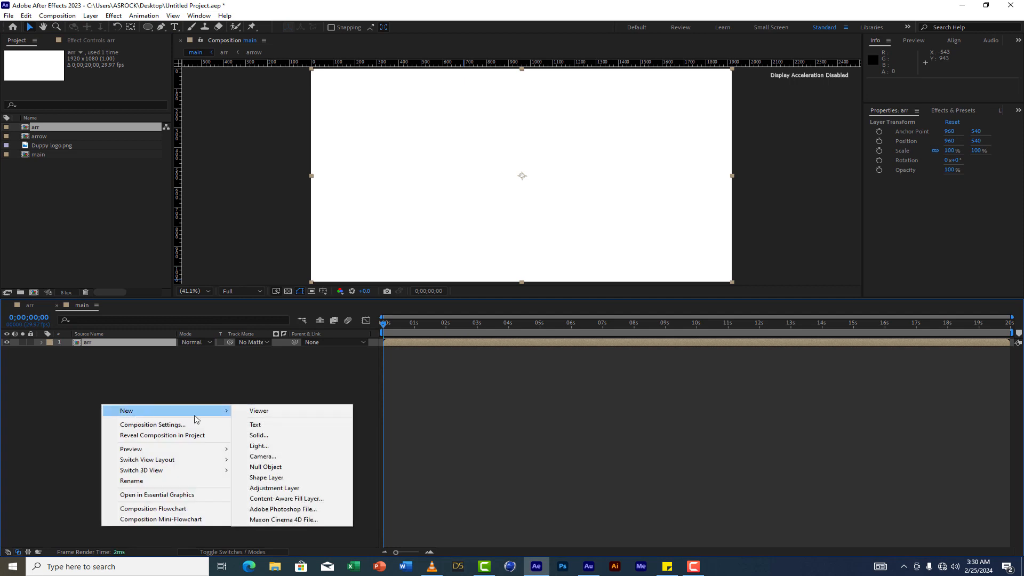
{"action": "left_click", "coordinate": [284, 437]}
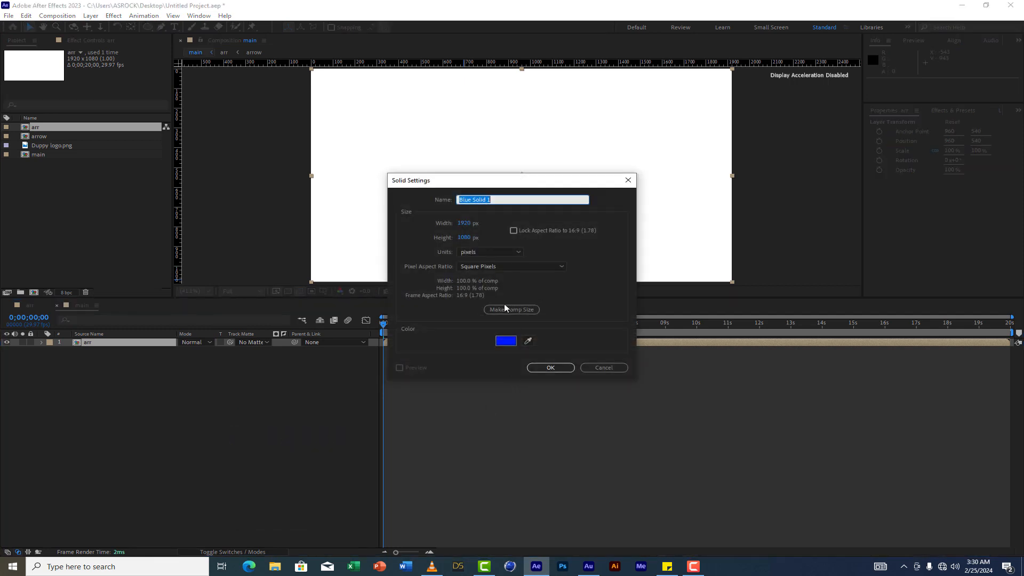
{"action": "left_click", "coordinate": [506, 340]}
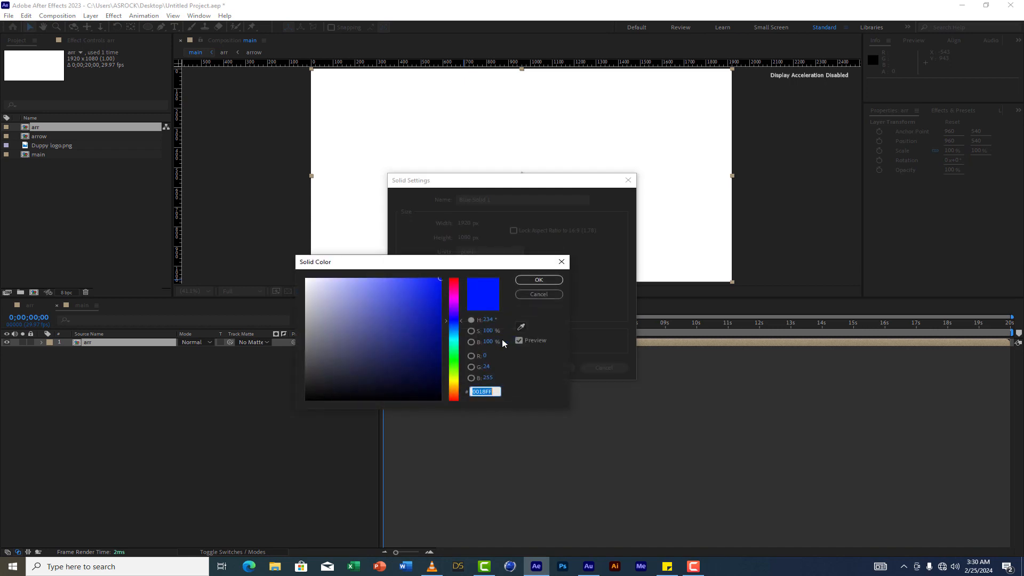
{"action": "left_click", "coordinate": [306, 280]}
{"action": "left_click_drag", "start_coordinate": [306, 280], "coordinate": [306, 290]}
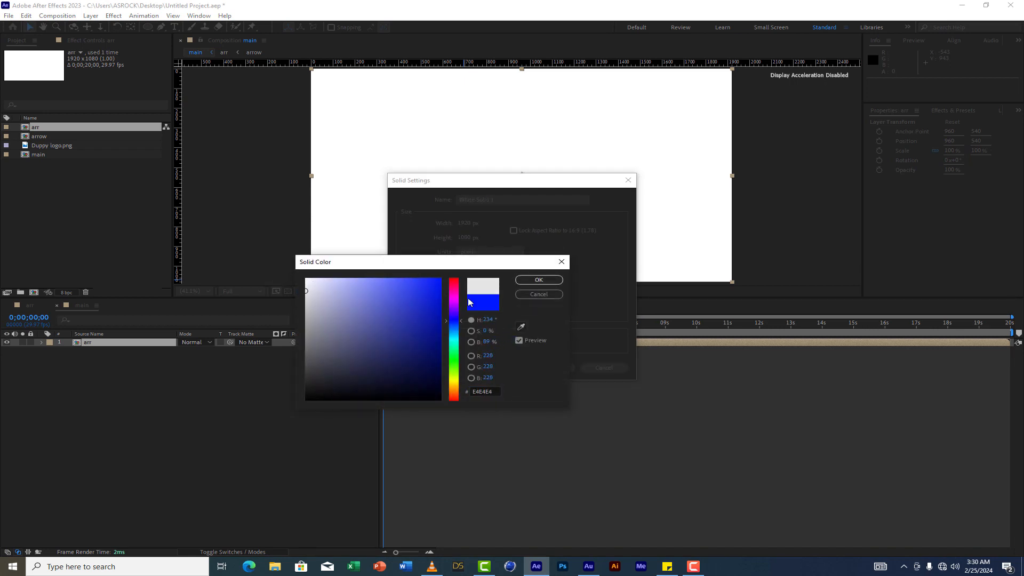
{"action": "left_click", "coordinate": [528, 280]}
{"action": "left_click", "coordinate": [554, 368]}
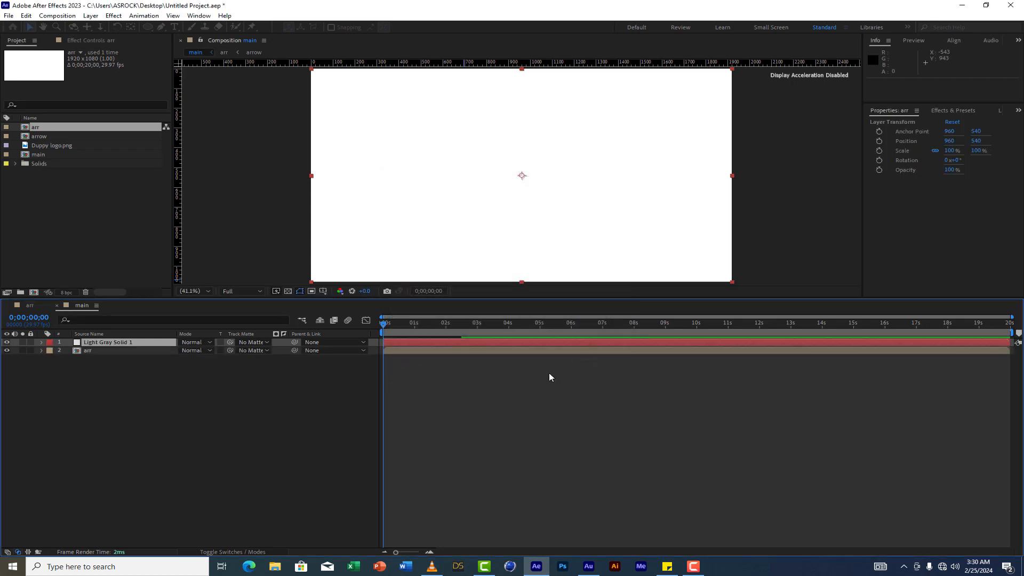
- Place the light gray solid beneath the arr layer as a background and preview the main composition
{"action": "left_click_drag", "start_coordinate": [103, 344], "coordinate": [110, 380]}
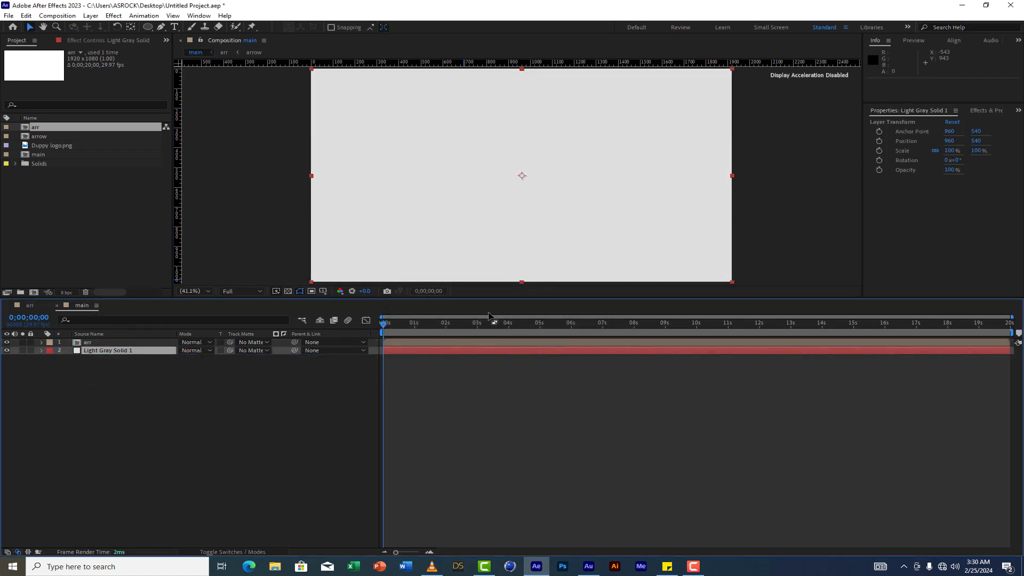
{"action": "key", "text": "space"}
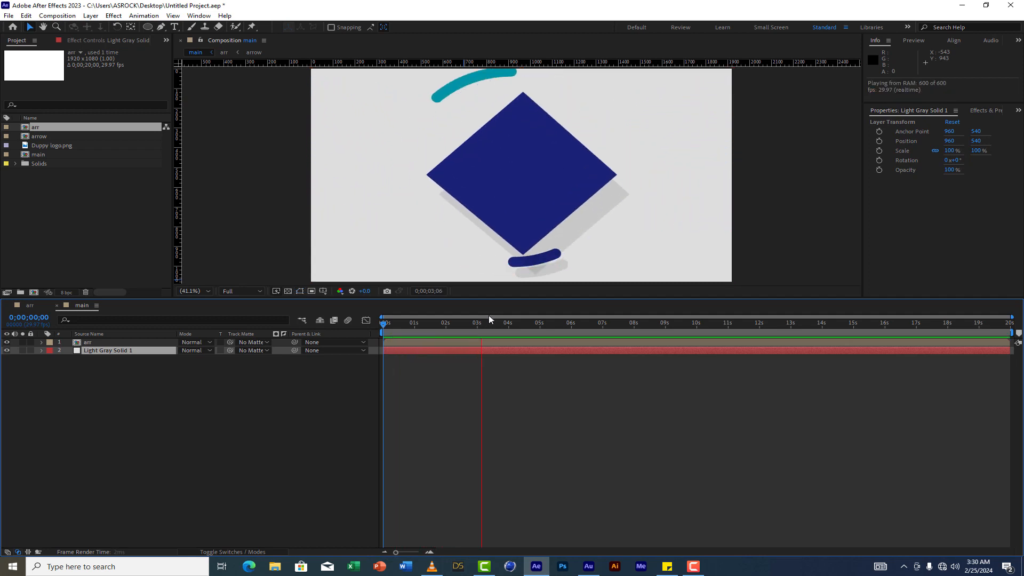
{"action": "left_click", "coordinate": [488, 319]}
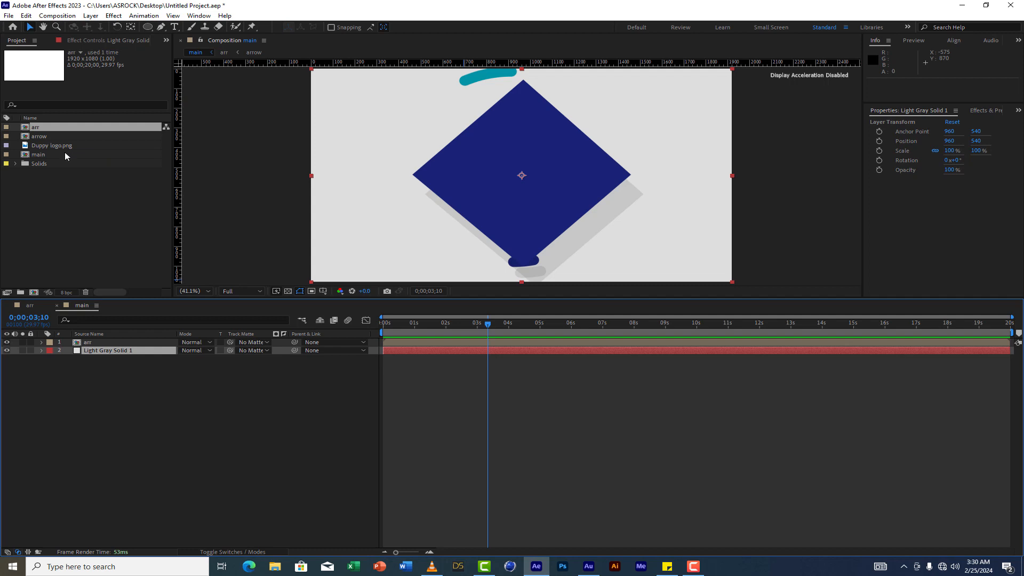
- Add Duppy logo.png to the main composition between arr and the light gray solid, and scale it to 25%
{"action": "left_click_drag", "start_coordinate": [65, 152], "coordinate": [129, 348]}
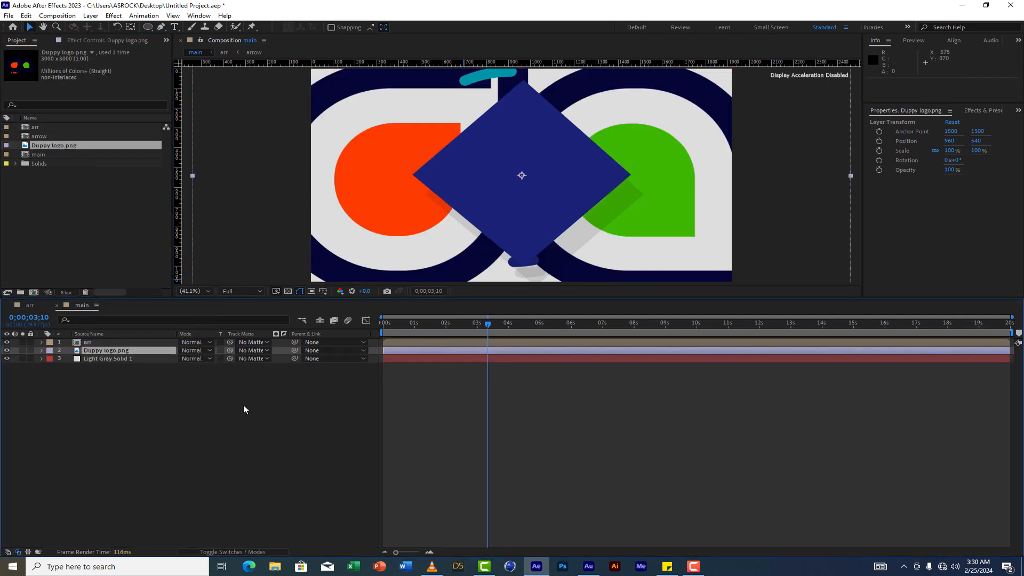
{"action": "key", "text": "s"}
{"action": "left_click_drag", "start_coordinate": [211, 361], "coordinate": [187, 362]}
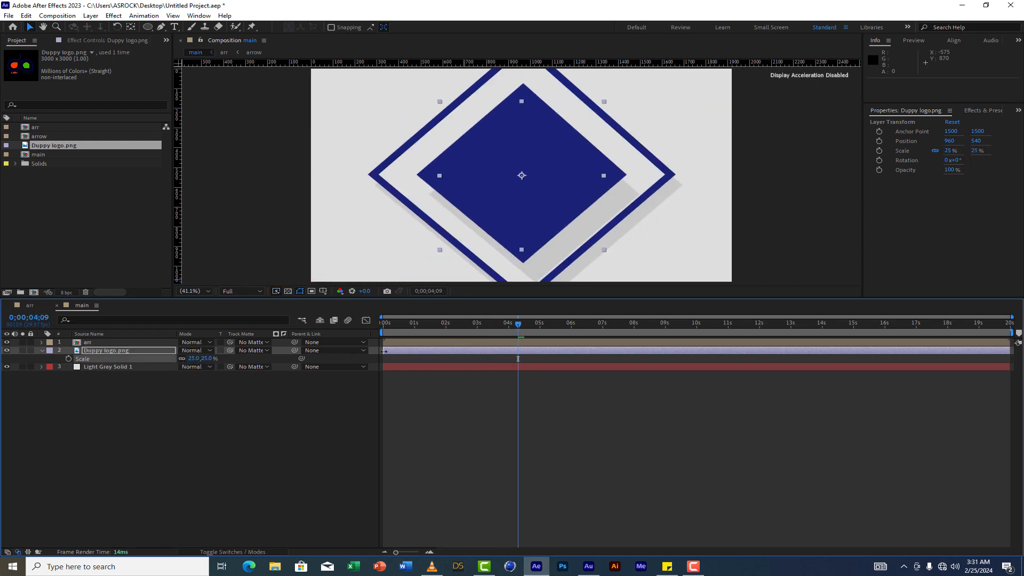
- Make the Duppy logo layer start at 0;00;04;09 and preview the main composition from the beginning
{"action": "left_click_drag", "start_coordinate": [384, 351], "coordinate": [362, 323]}
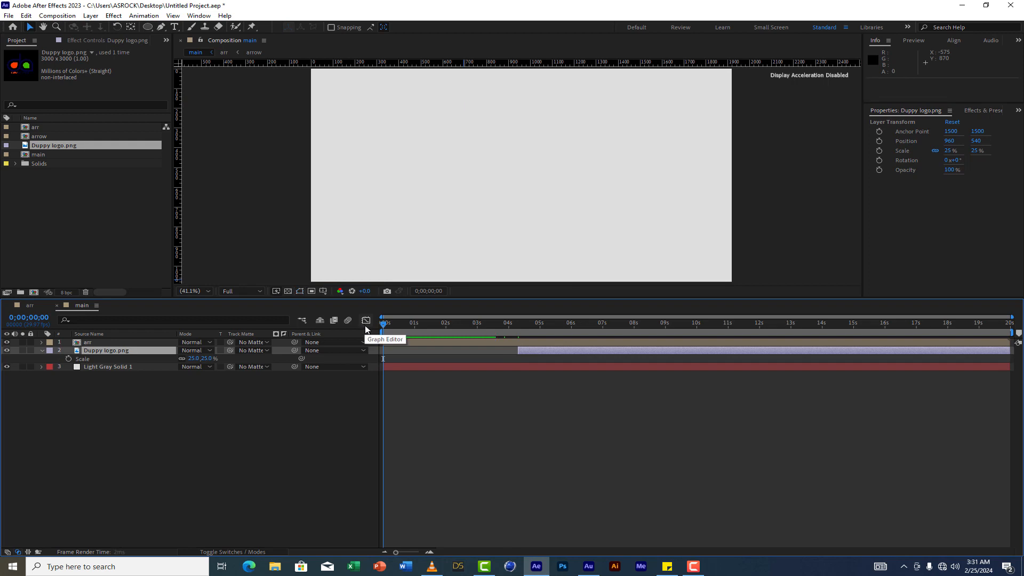
{"action": "key", "text": "space"}
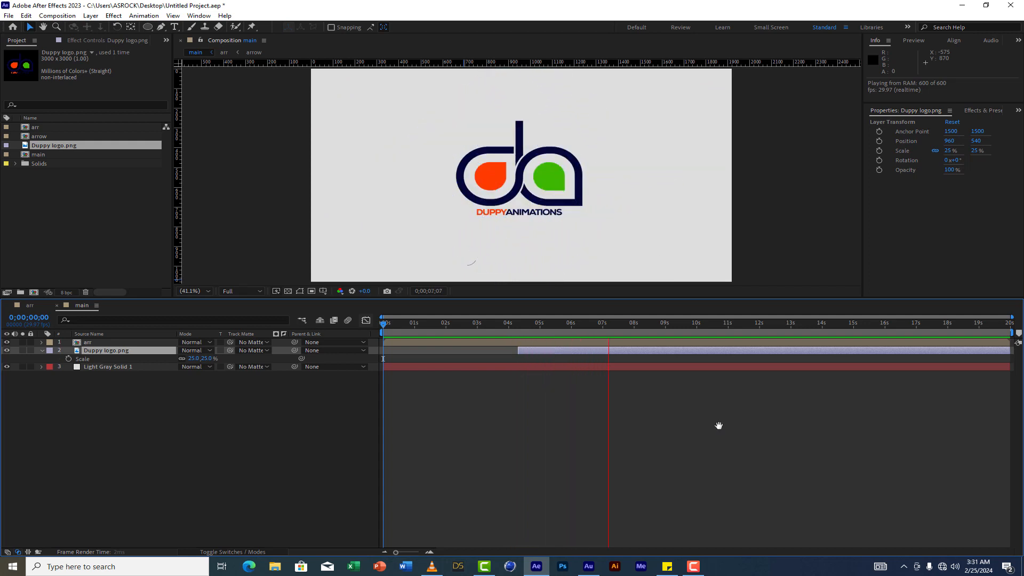
{"action": "key", "text": "space"}
- Animate the logo's scale with keyframes of 0% at 0;00;04;09 and 25% at 0;00;05;09
{"action": "mouse_move", "coordinate": [539, 325]}
{"action": "left_mouse_down"}
{"action": "mouse_move", "coordinate": [512, 331]}
{"action": "mouse_move", "coordinate": [534, 332]}
{"action": "left_mouse_up"}
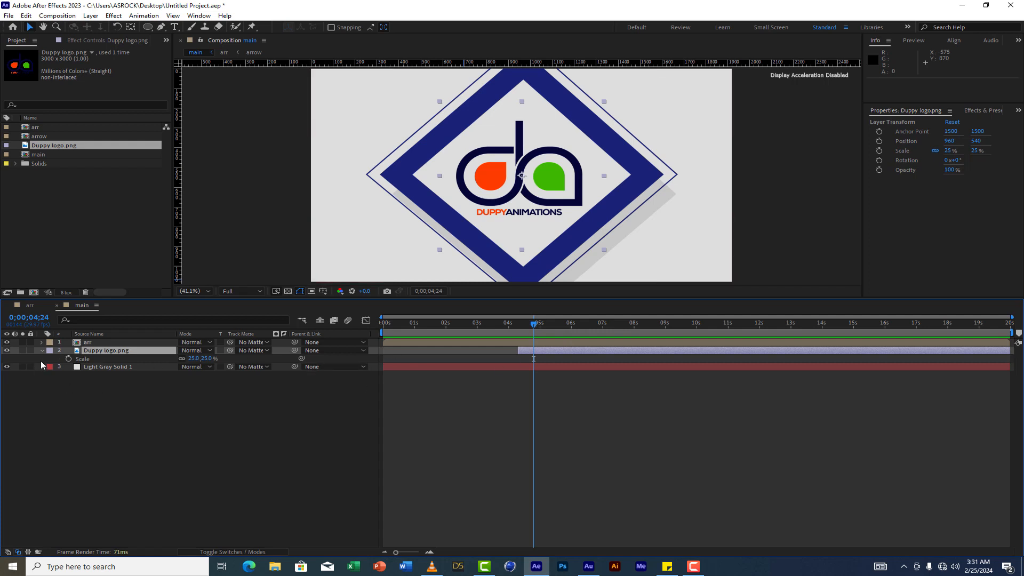
{"action": "left_click_drag", "start_coordinate": [537, 328], "coordinate": [549, 328]}
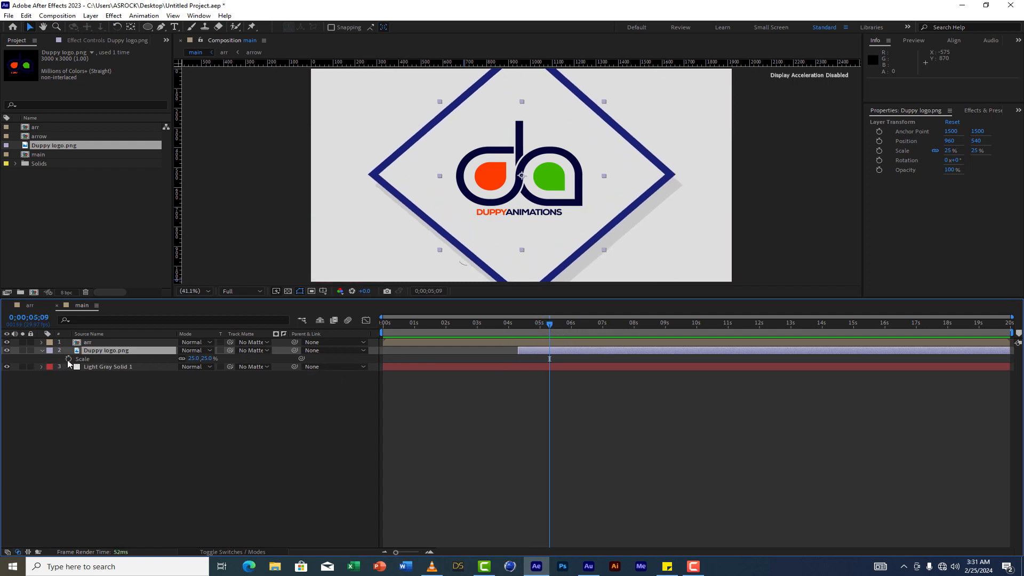
{"action": "left_click", "coordinate": [68, 358]}
{"action": "left_click_drag", "start_coordinate": [551, 326], "coordinate": [521, 334]}
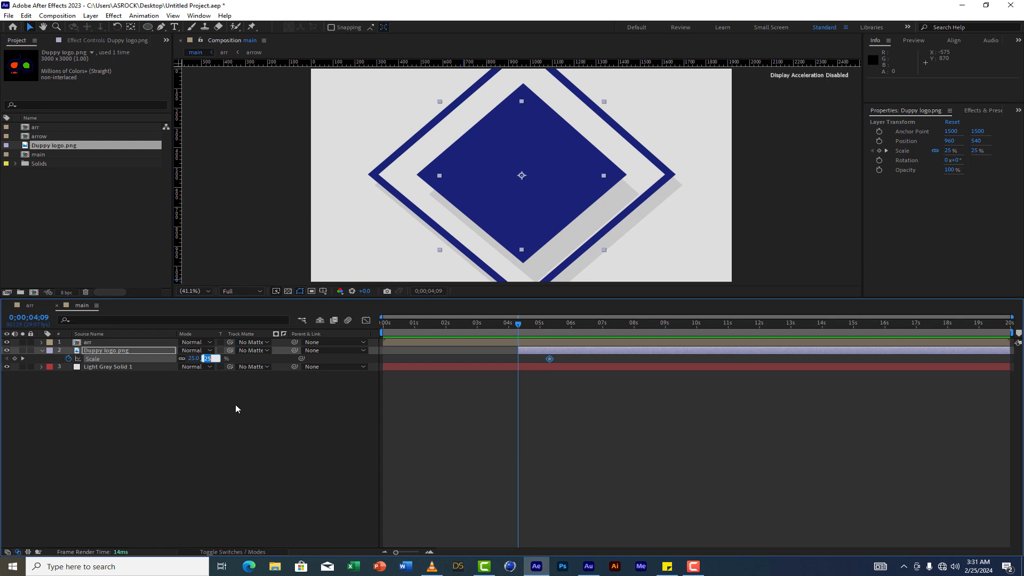
{"action": "type", "text": "0"}
{"action": "left_click", "coordinate": [237, 419]}
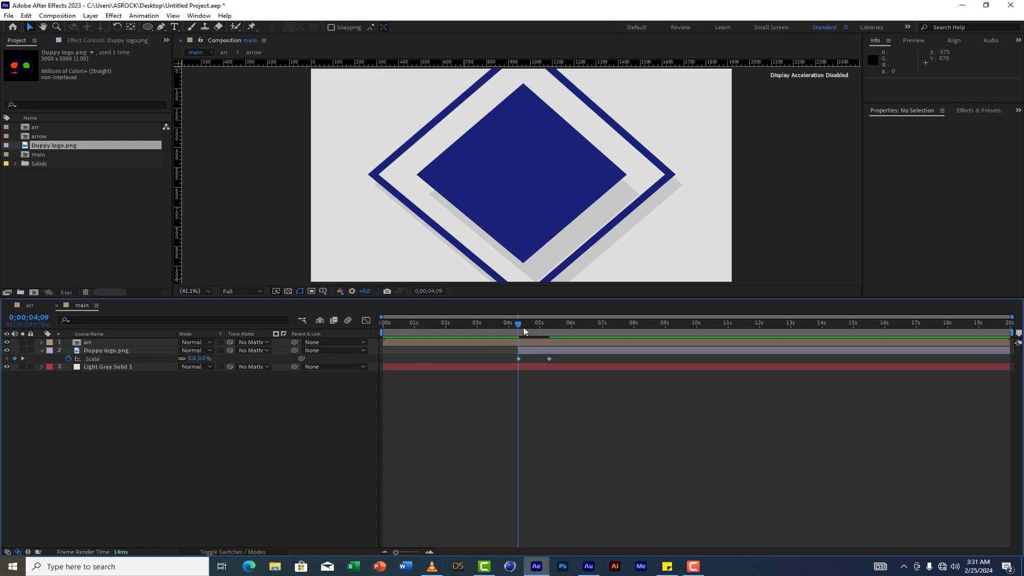
- Add an overshoot scale keyframe of 45.2% to the logo at 0;00;04;26
{"action": "left_click_drag", "start_coordinate": [516, 329], "coordinate": [534, 333]}
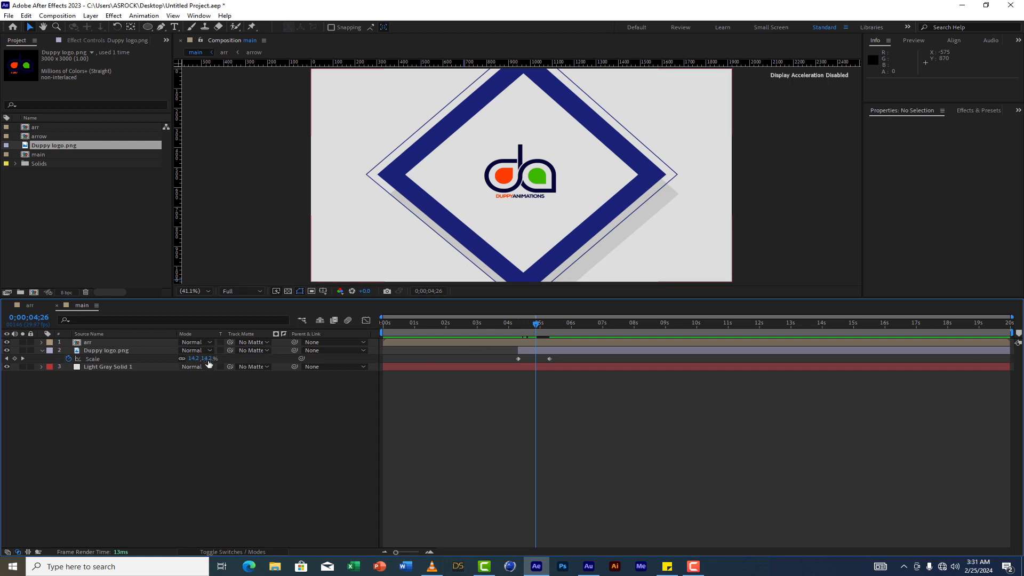
{"action": "left_click_drag", "start_coordinate": [193, 358], "coordinate": [224, 363]}
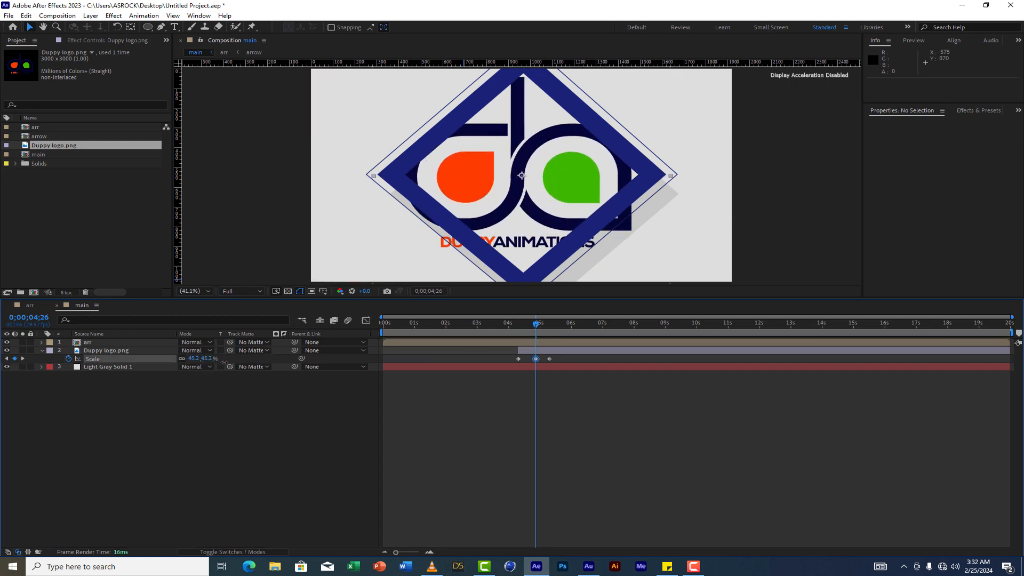
{"action": "left_click", "coordinate": [512, 324]}
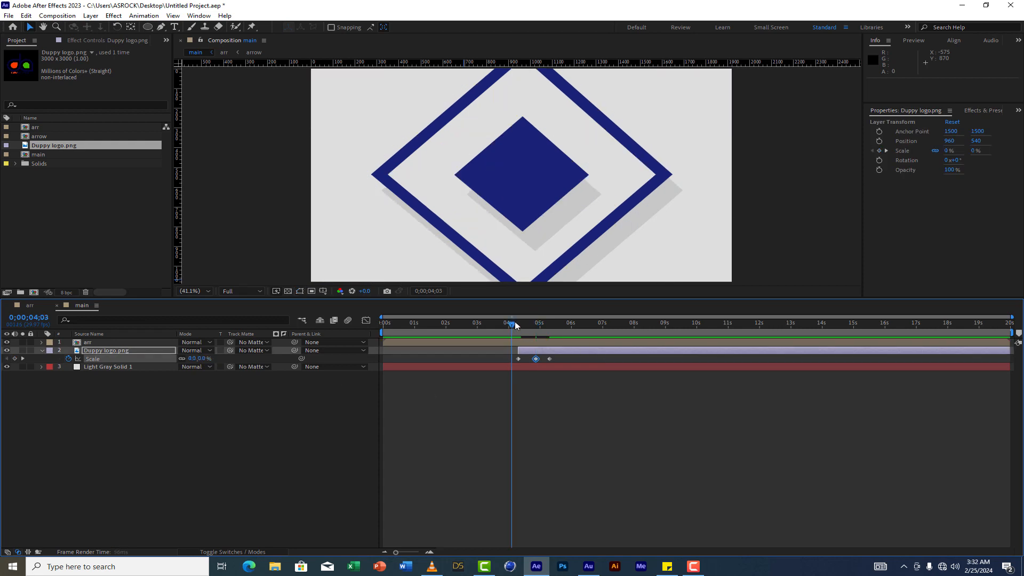
- Move the logo's first and last scale keyframes closer to the middle one and preview the faster pop-in
{"action": "left_click_drag", "start_coordinate": [515, 325], "coordinate": [546, 354]}
{"action": "left_click", "coordinate": [516, 323]}
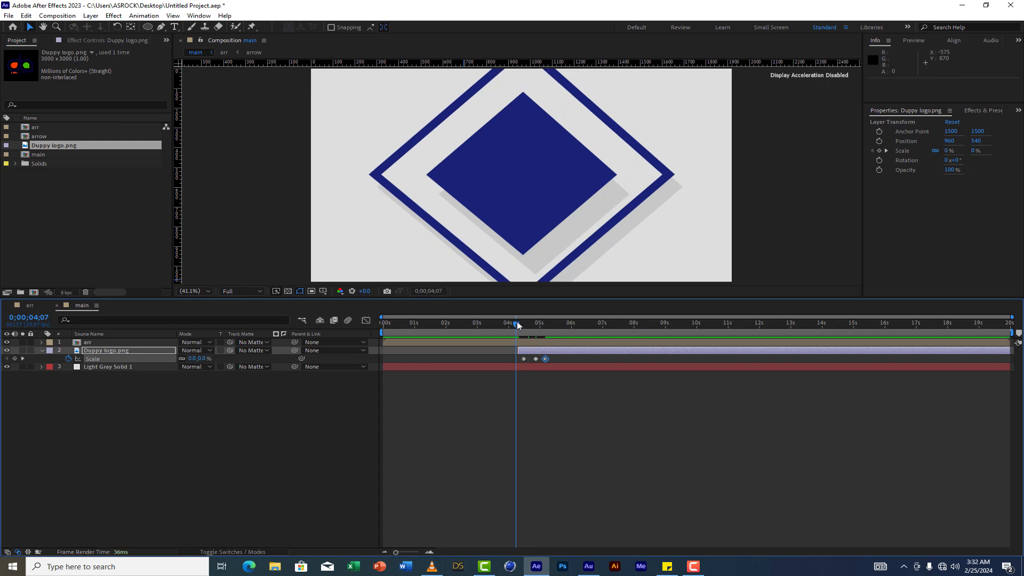
{"action": "key", "text": "space"}
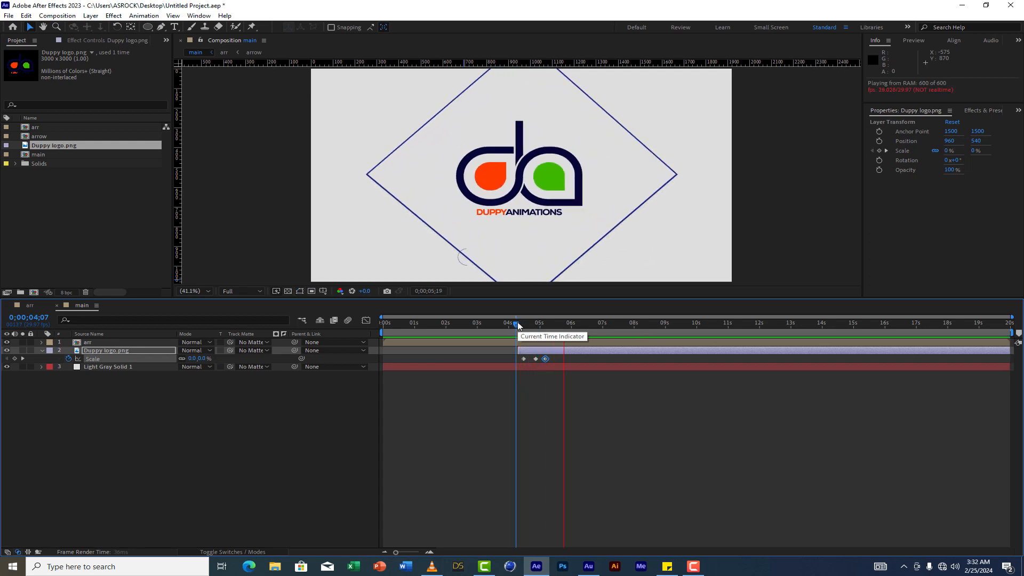
- Set the logo's middle scale keyframe at 0;00;04;26 to 39.2% and preview the animation
{"action": "left_click_drag", "start_coordinate": [517, 325], "coordinate": [538, 330]}
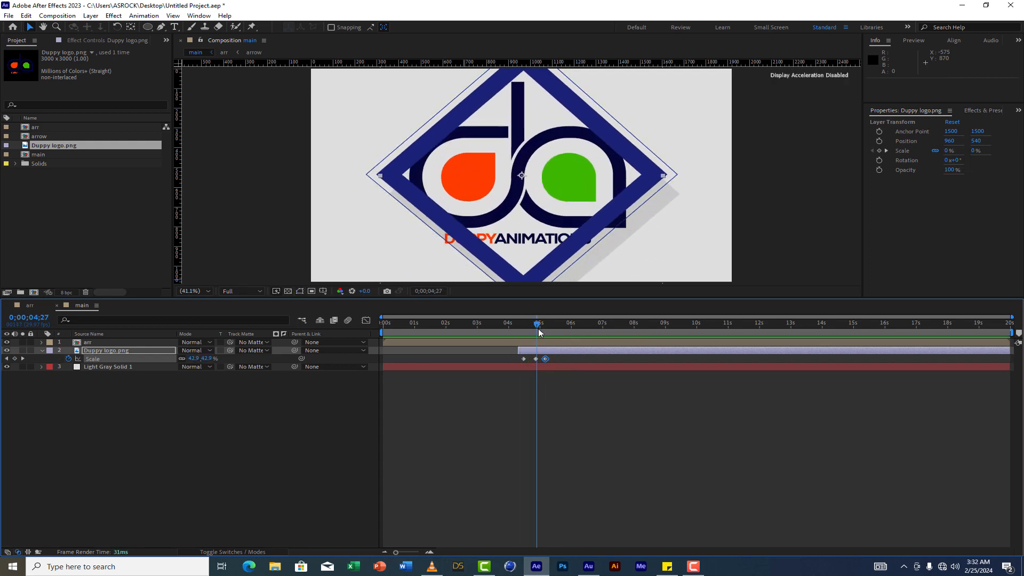
{"action": "key", "text": "Page_Up"}
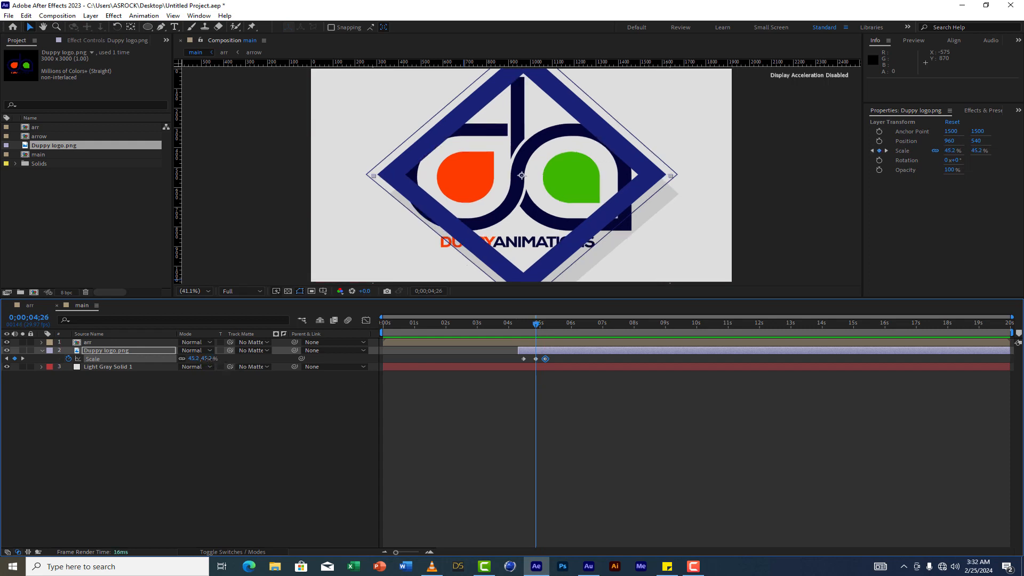
{"action": "left_click_drag", "start_coordinate": [208, 359], "coordinate": [204, 359]}
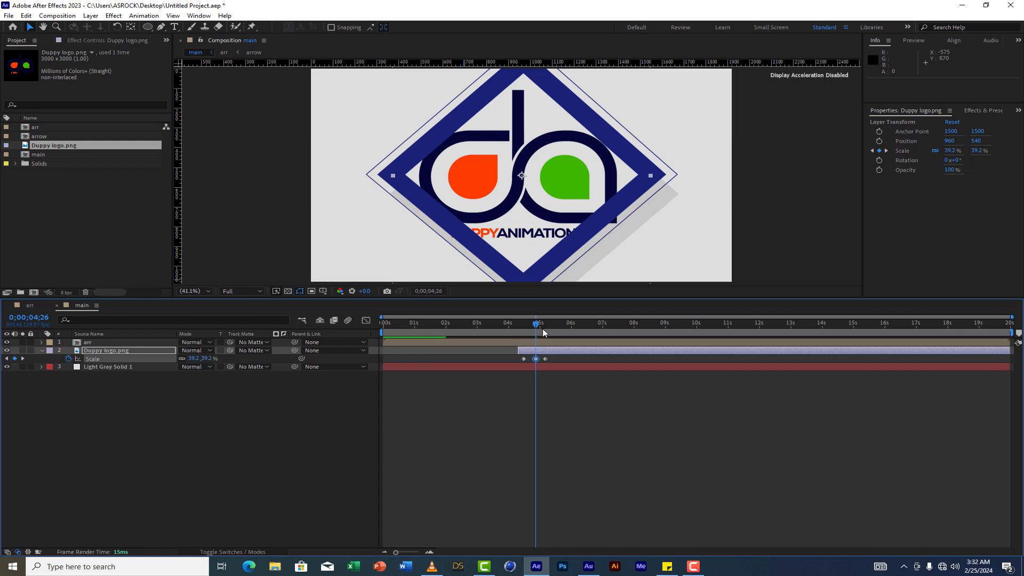
{"action": "left_click", "coordinate": [517, 325]}
{"action": "key", "text": "space"}
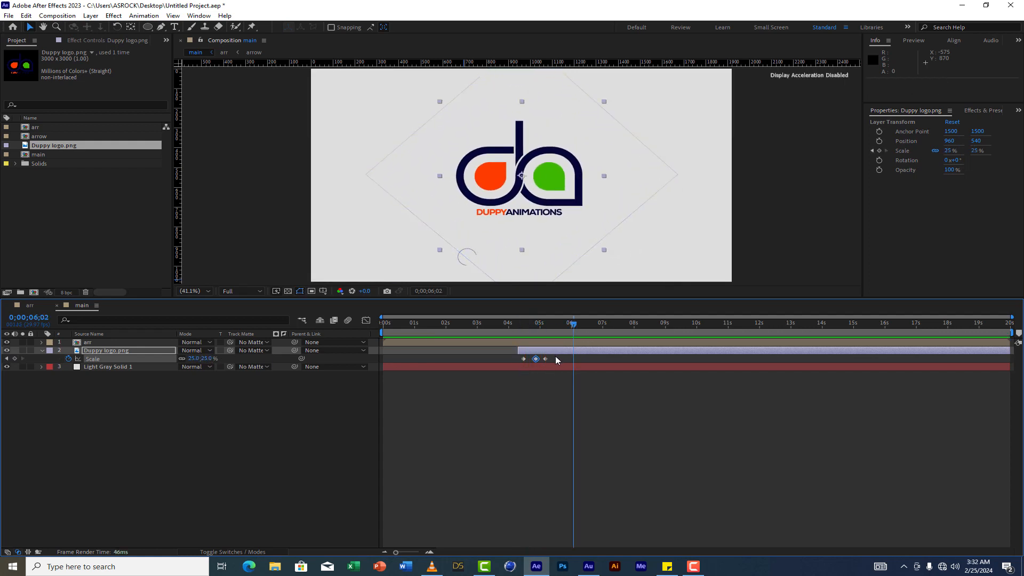
- Apply Easy Ease to all three of the logo's scale keyframes and preview the result
{"action": "left_click_drag", "start_coordinate": [555, 356], "coordinate": [525, 360]}
{"action": "right_click", "coordinate": [526, 360]}
{"action": "mouse_move", "coordinate": [647, 506]}
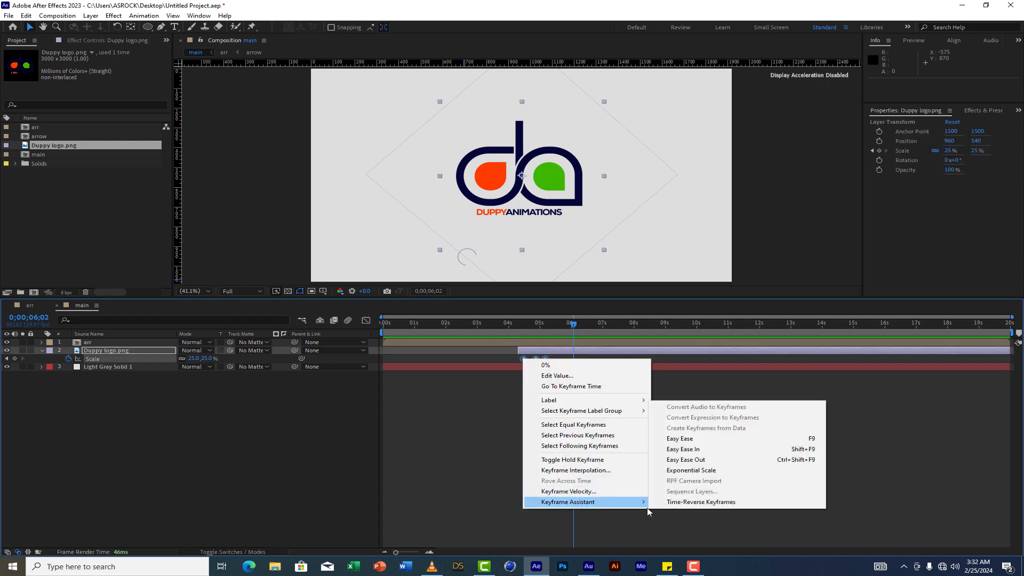
{"action": "left_click", "coordinate": [681, 438]}
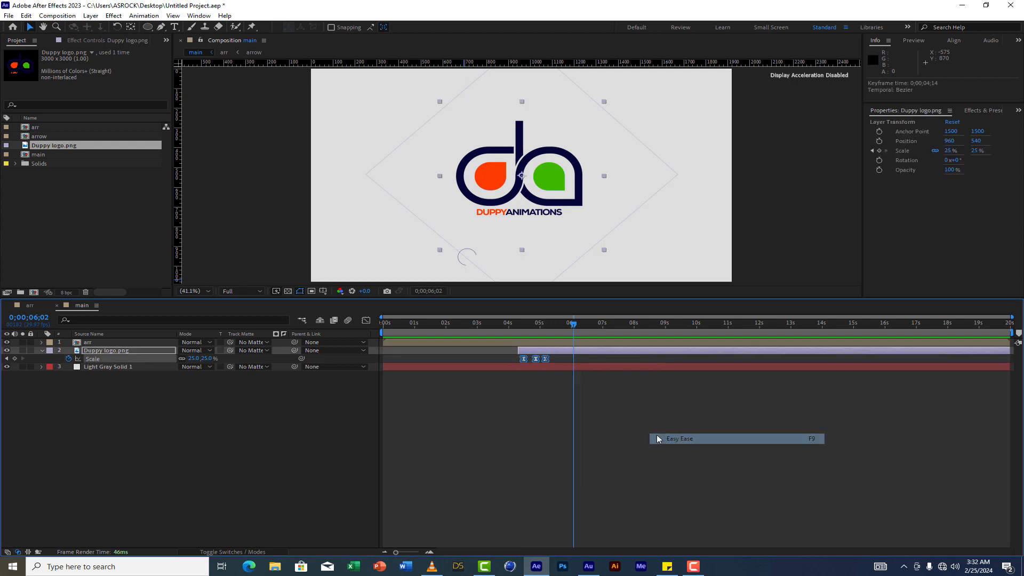
{"action": "left_click", "coordinate": [517, 325]}
{"action": "key", "text": "space"}
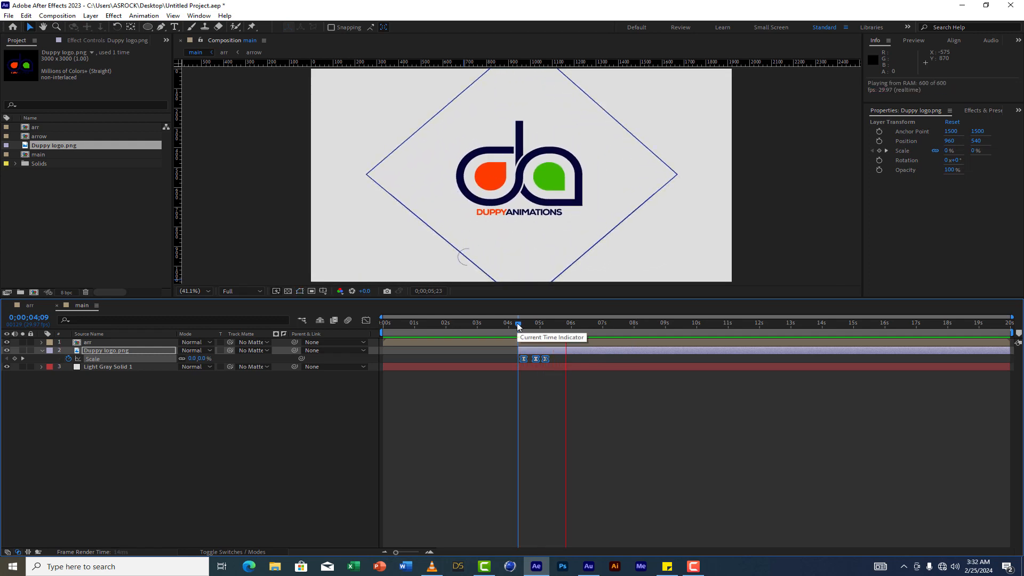
{"action": "left_click", "coordinate": [517, 322]}
{"action": "key", "text": "space"}
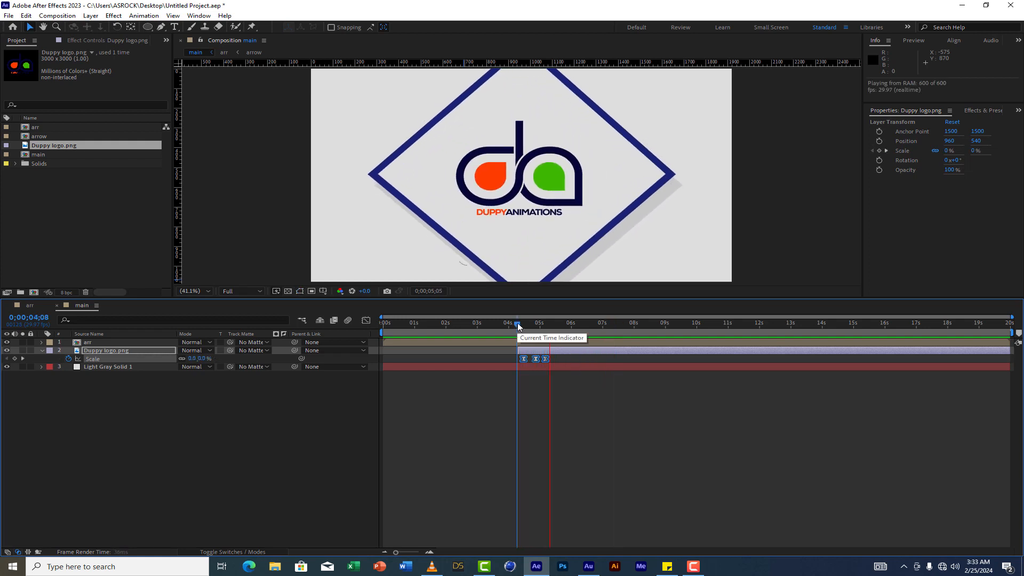
- Shift the Duppy logo layer slightly later, to start at about 4.5 seconds, and preview the logo reveal
{"action": "left_click_drag", "start_coordinate": [542, 353], "coordinate": [520, 320]}
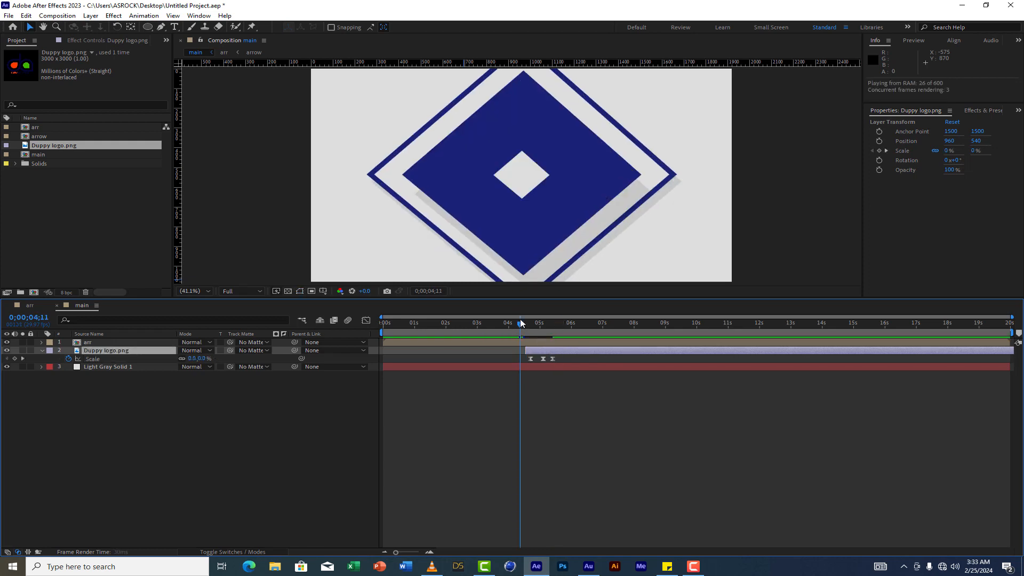
{"action": "key", "text": "space"}
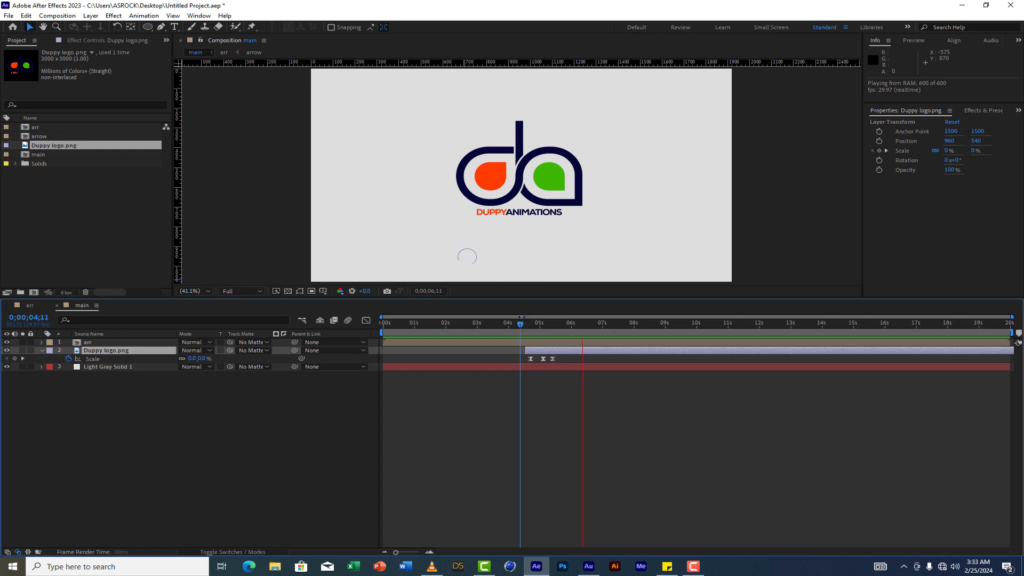
{"action": "key", "text": "space"}
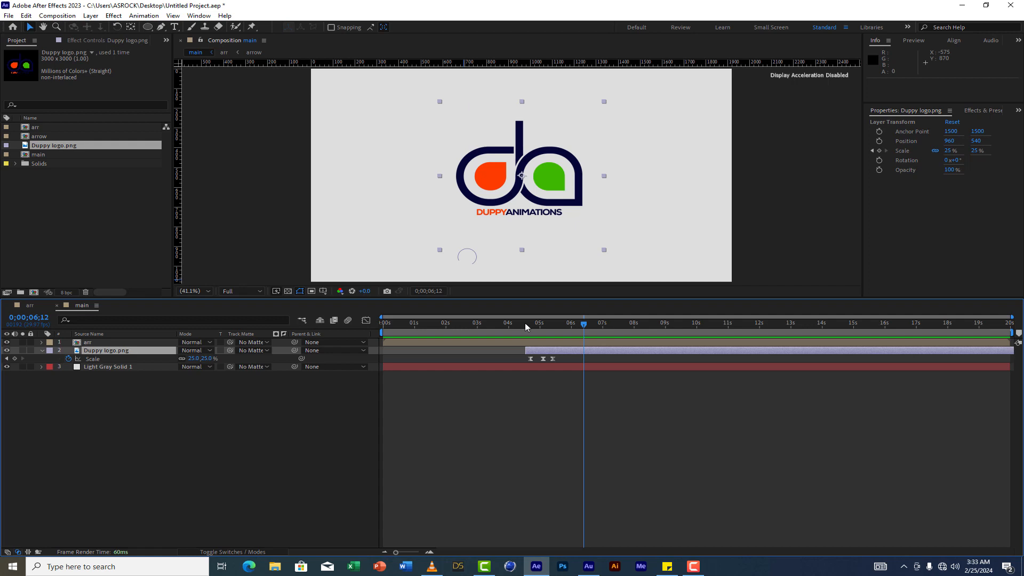
- Open the arr composition, then switch to VLC and examine the logo reveal and surrounding shapes in intro animation.mp4
{"action": "left_click", "coordinate": [37, 308]}
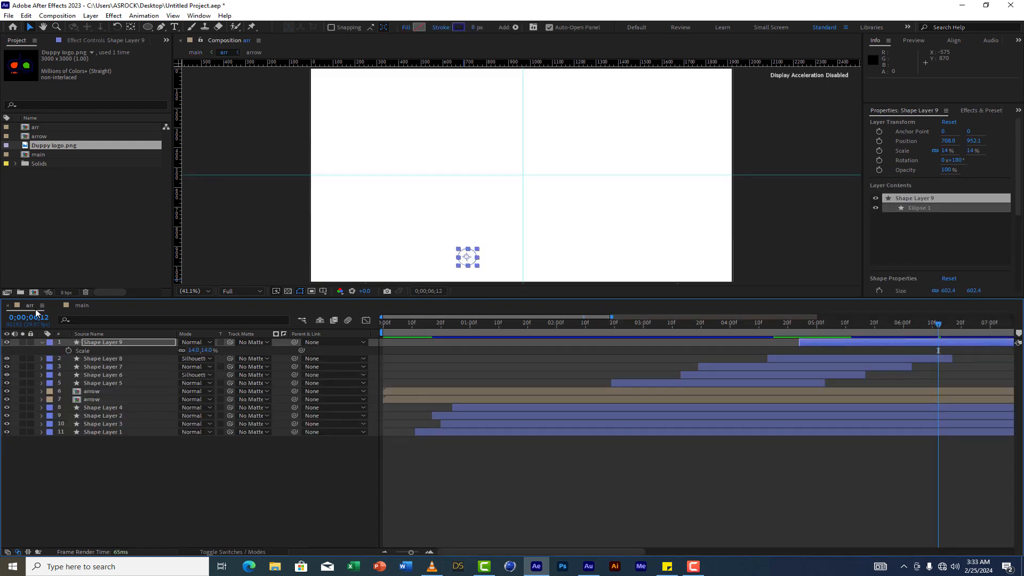
{"action": "left_click", "coordinate": [431, 568]}
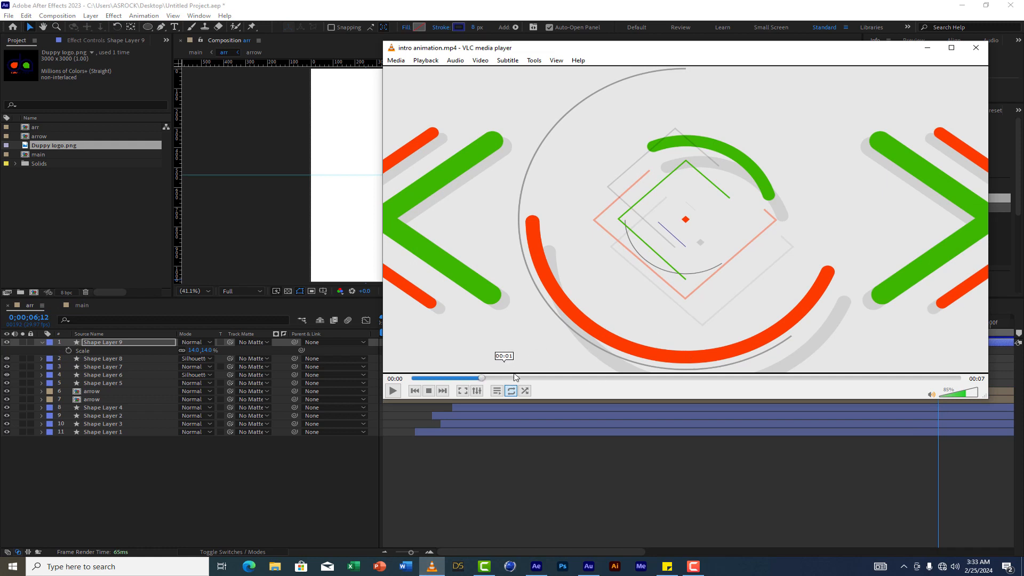
{"action": "key", "text": "space"}
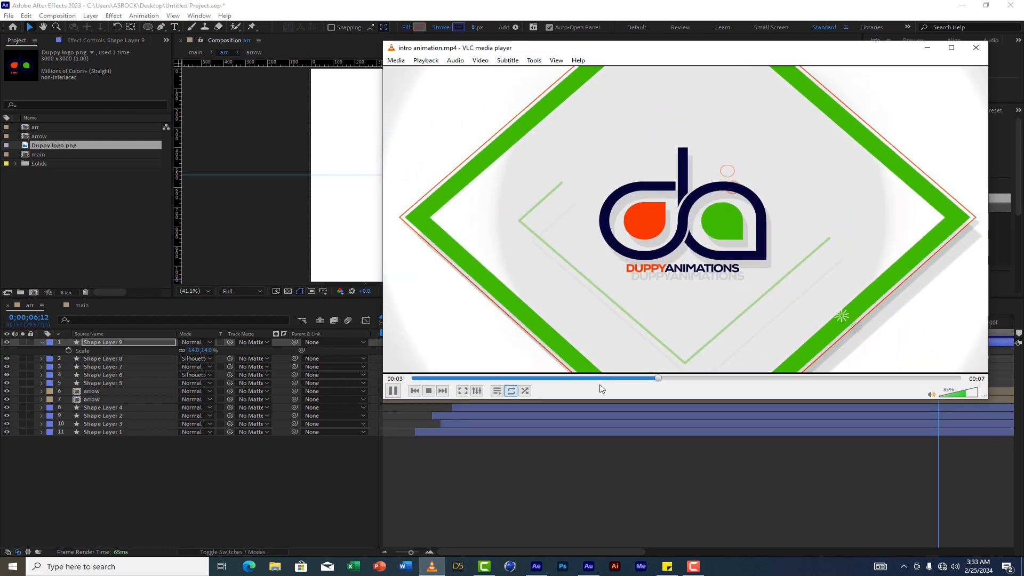
{"action": "key", "text": "space"}
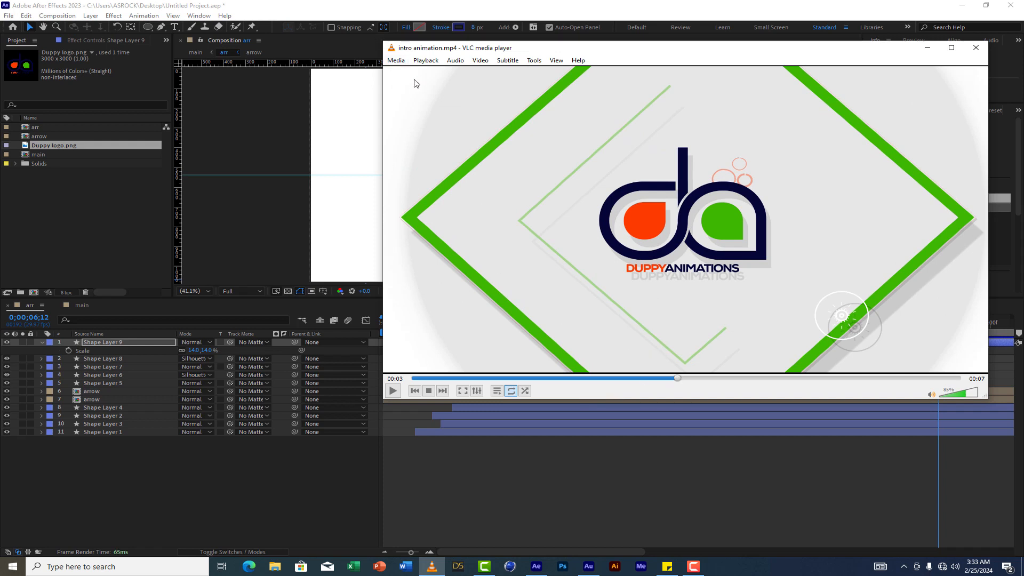
{"action": "left_click", "coordinate": [643, 379]}
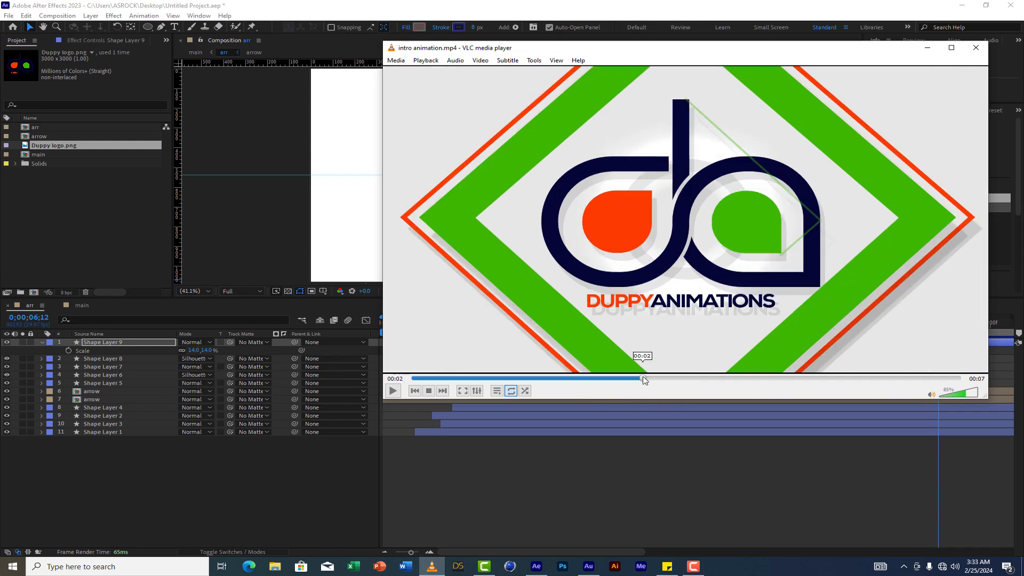
{"action": "key", "text": "space"}
{"action": "key", "text": "space"}
{"action": "left_click", "coordinate": [639, 378]}
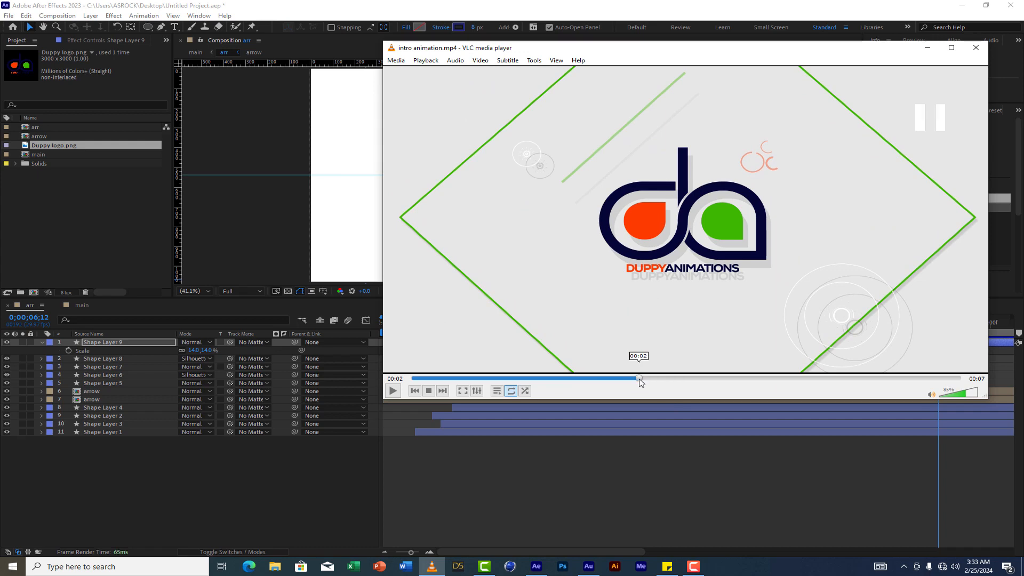
{"action": "key", "text": "space"}
{"action": "left_click", "coordinate": [640, 378]}
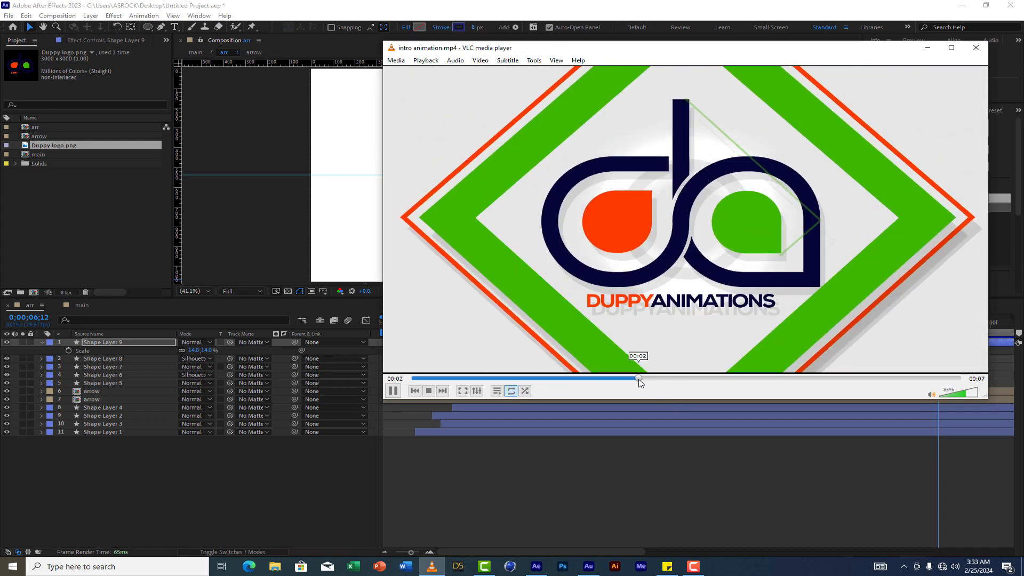
{"action": "key", "text": "space"}
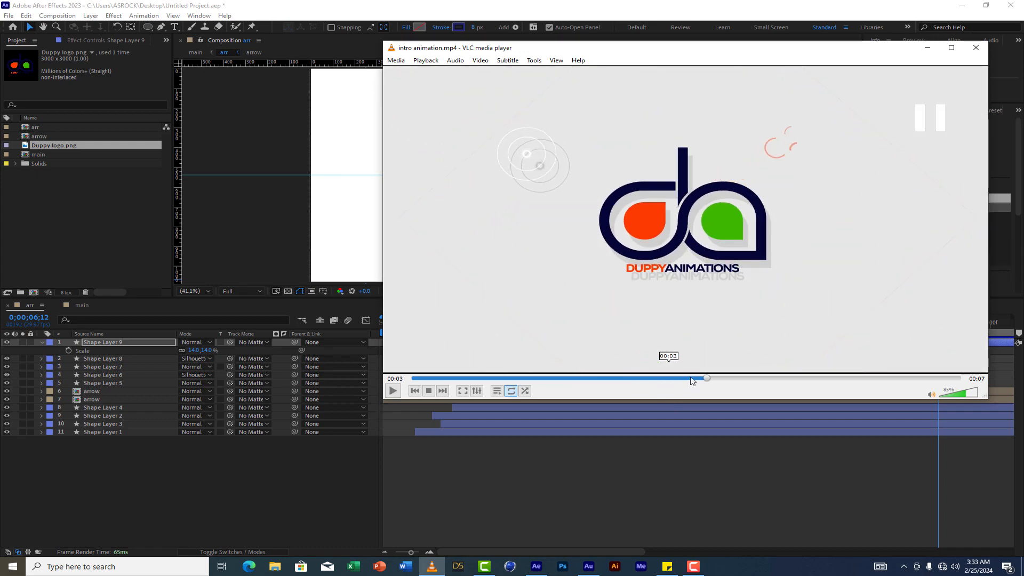
{"action": "left_click", "coordinate": [929, 50]}
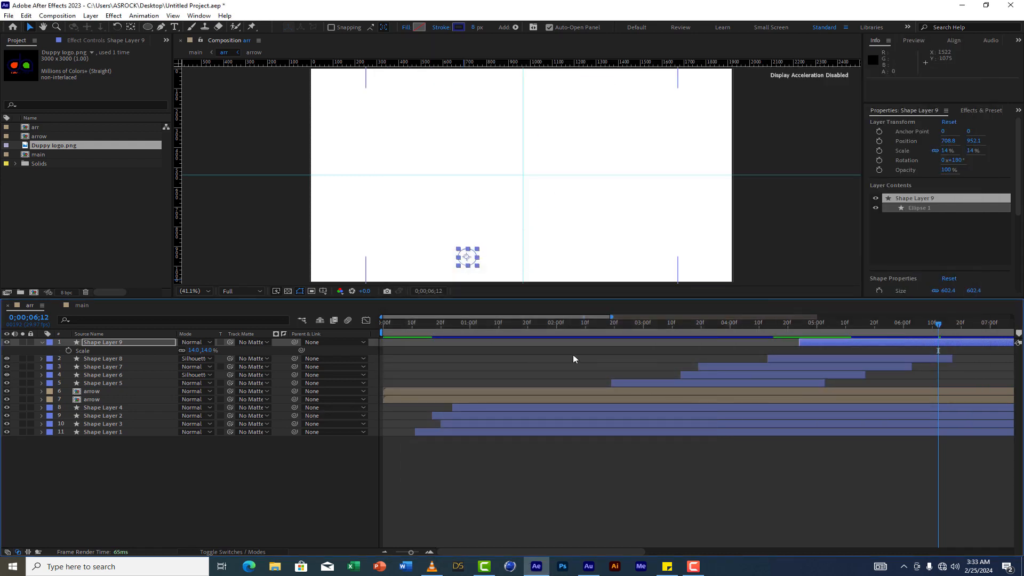
- Identify the large teal circle among the shape layers in arr and copy its layer, Shape Layer 3
{"action": "left_click_drag", "start_coordinate": [583, 324], "coordinate": [576, 324]}
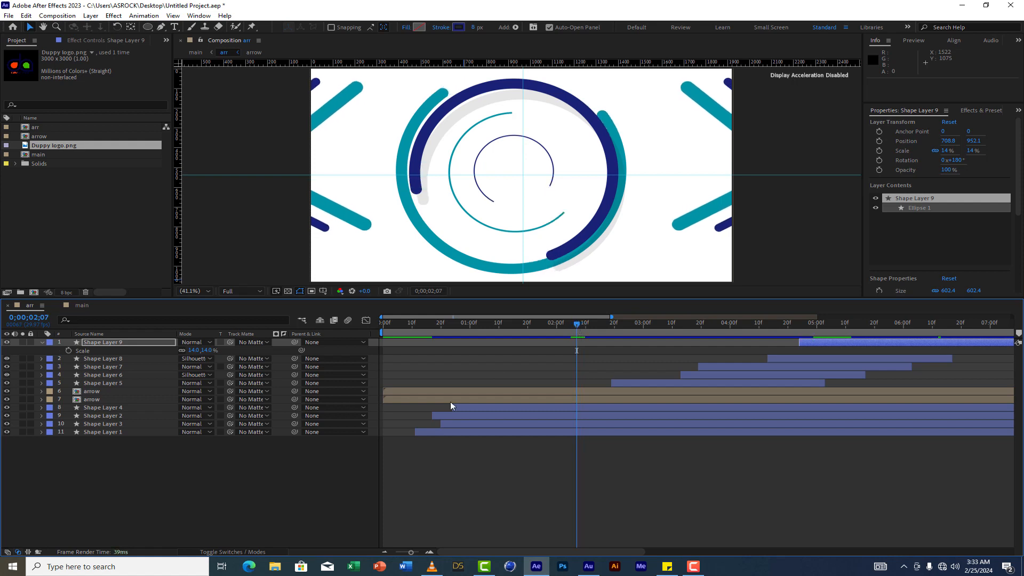
{"action": "left_click", "coordinate": [507, 408]}
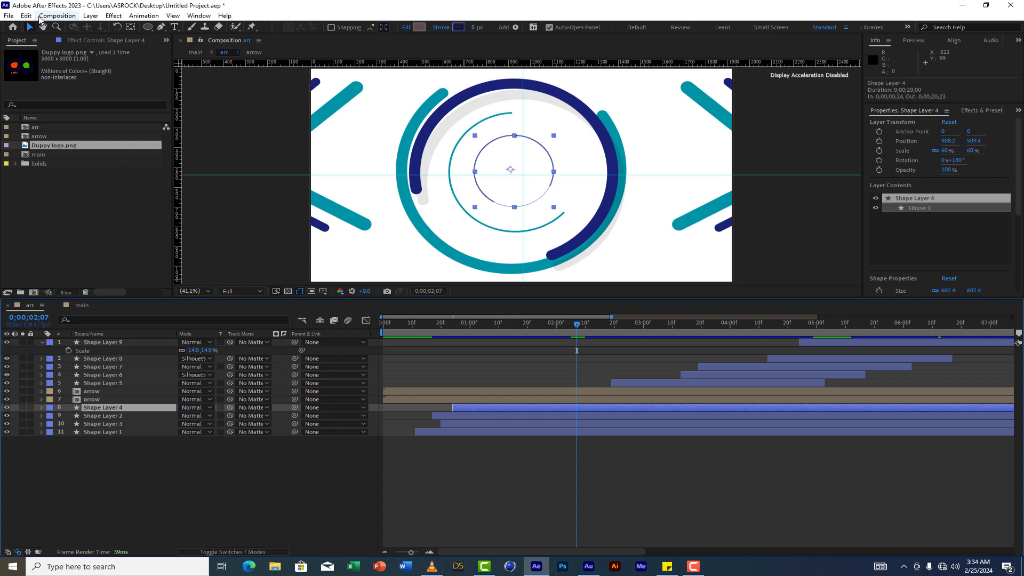
{"action": "left_click", "coordinate": [550, 418]}
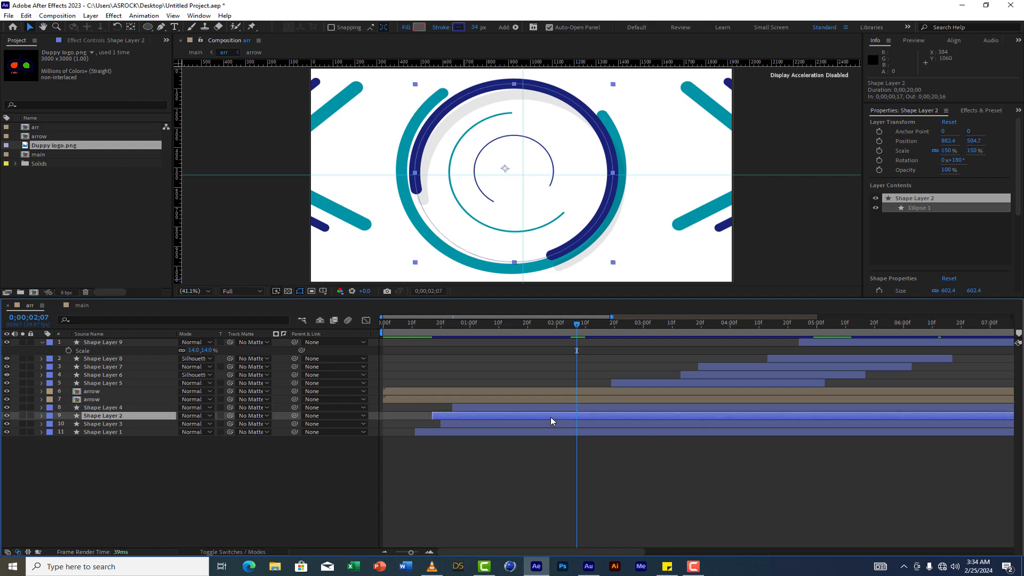
{"action": "left_click", "coordinate": [551, 427]}
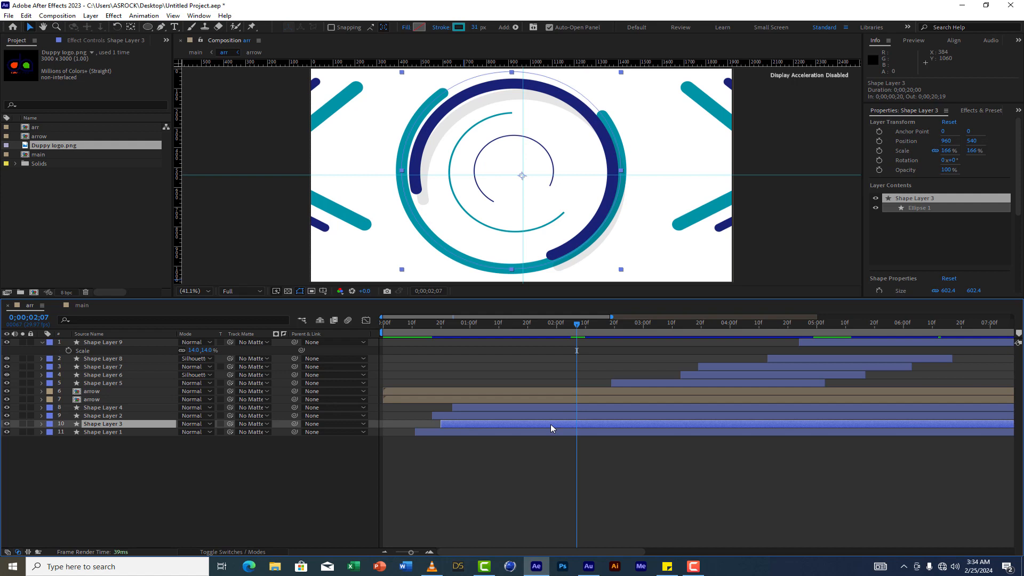
{"action": "left_click", "coordinate": [7, 424]}
{"action": "left_click", "coordinate": [7, 424]}
{"action": "left_click", "coordinate": [21, 15]}
{"action": "left_click", "coordinate": [43, 61]}
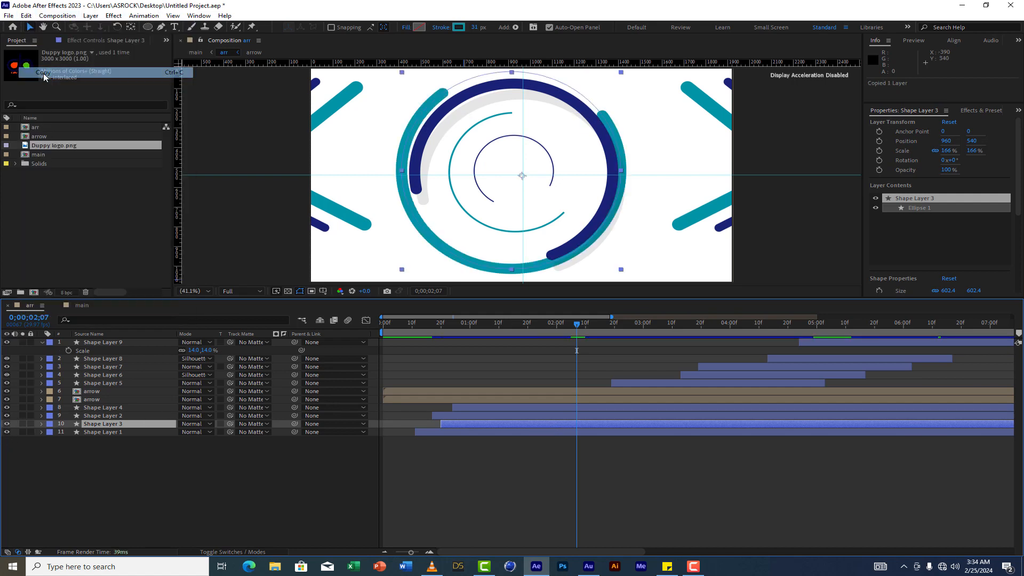
- Paste the copied Shape Layer 3 into the main composition, above the Duppy logo layer
{"action": "left_click", "coordinate": [83, 308]}
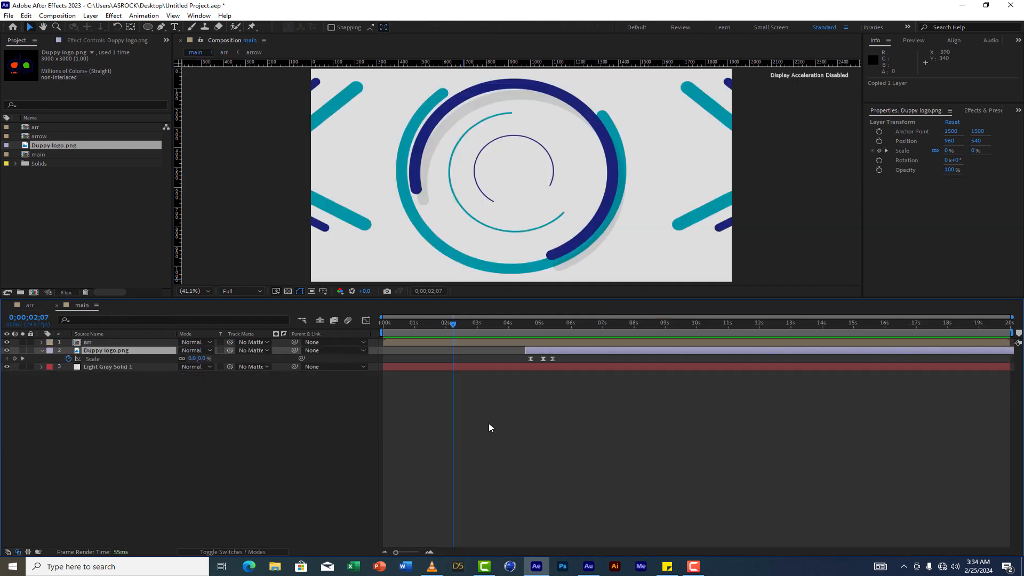
{"action": "left_click", "coordinate": [26, 15]}
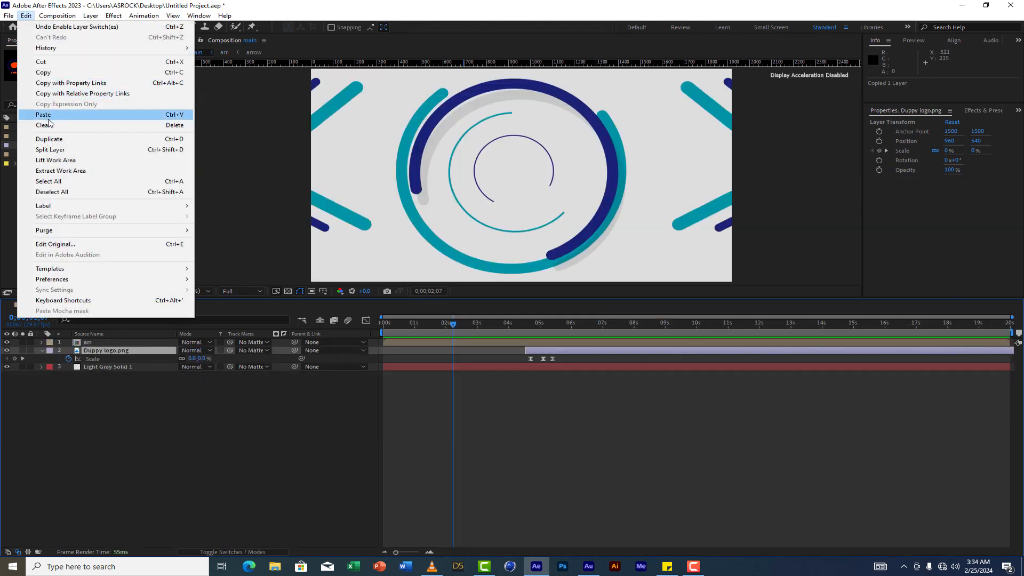
{"action": "left_click", "coordinate": [47, 115]}
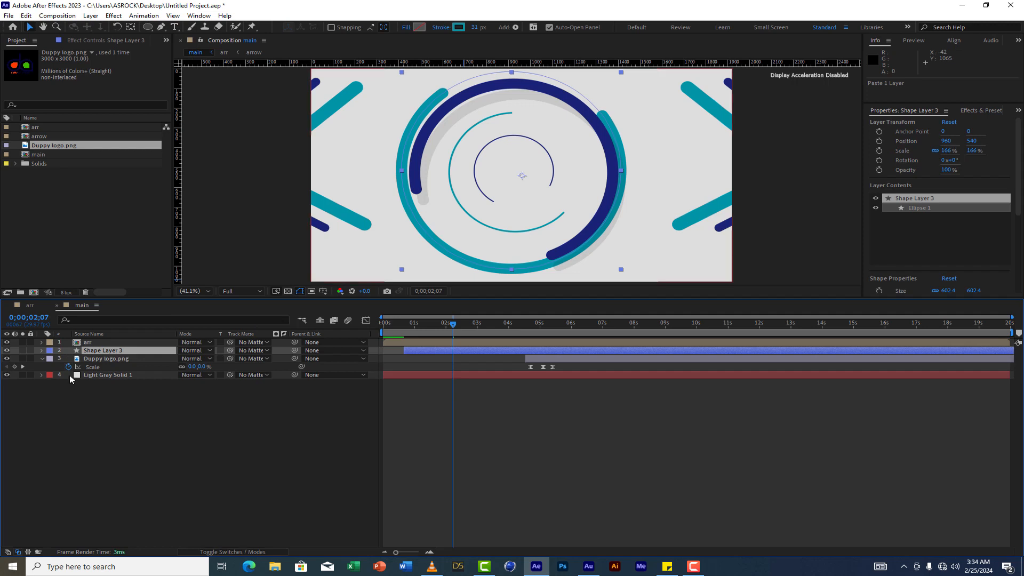
- Delete Trim Paths 1 from Shape Layer 3's Ellipse 1 and shift the layer to start at 0;00;07;26
{"action": "left_click", "coordinate": [42, 358]}
{"action": "left_click", "coordinate": [42, 350]}
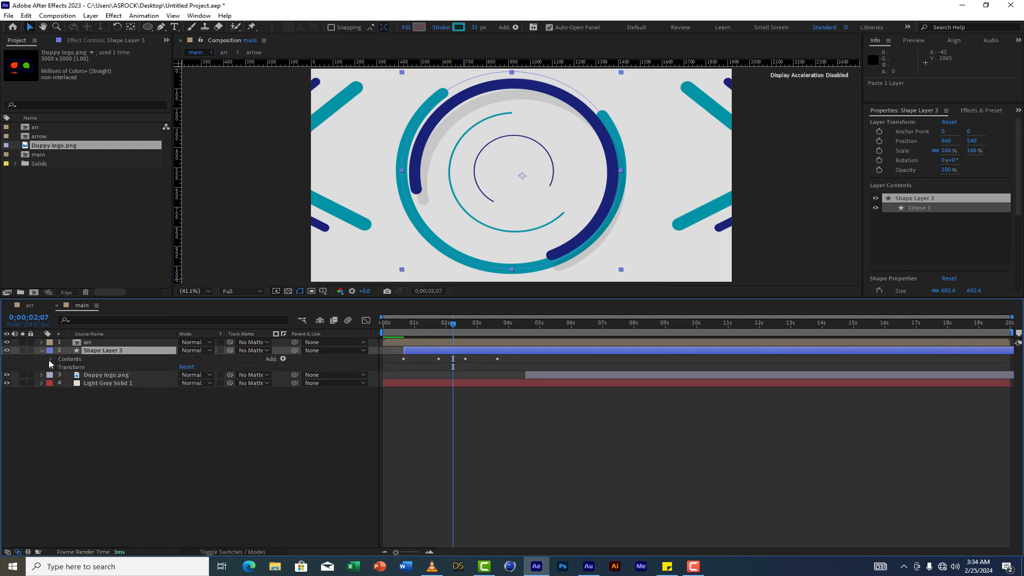
{"action": "left_click", "coordinate": [50, 360]}
{"action": "left_click", "coordinate": [59, 368]}
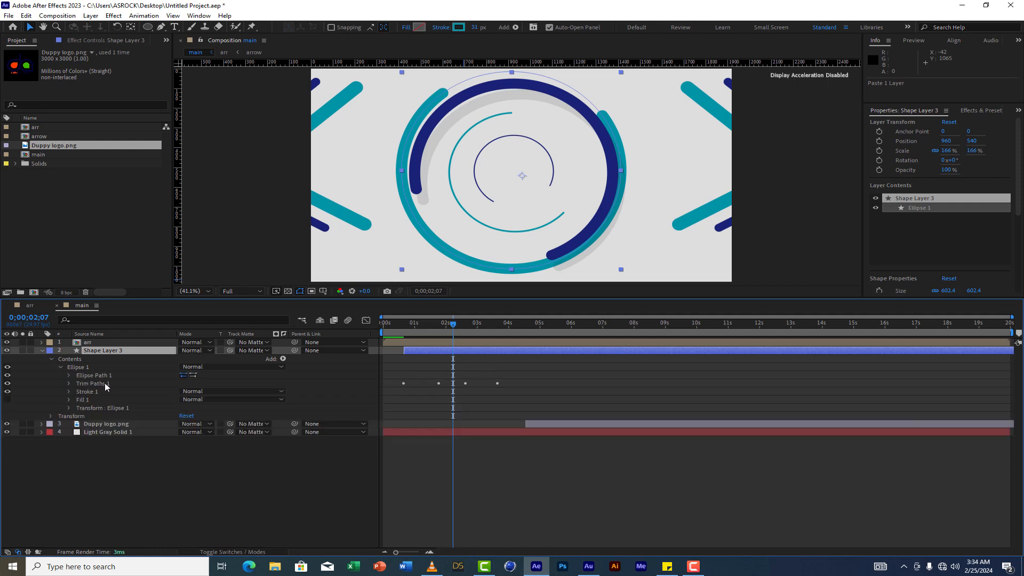
{"action": "left_click", "coordinate": [98, 383]}
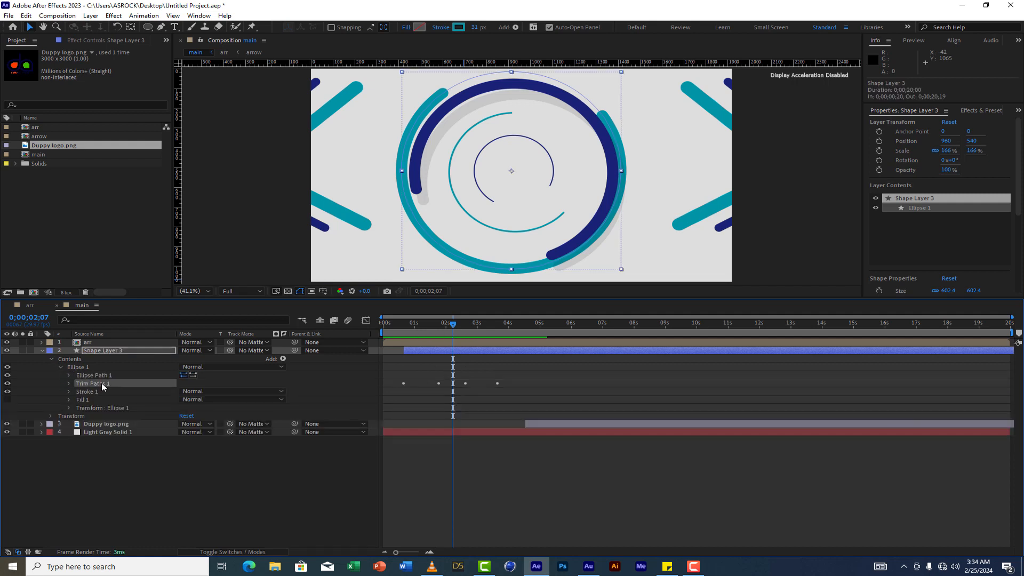
{"action": "key", "text": "Delete"}
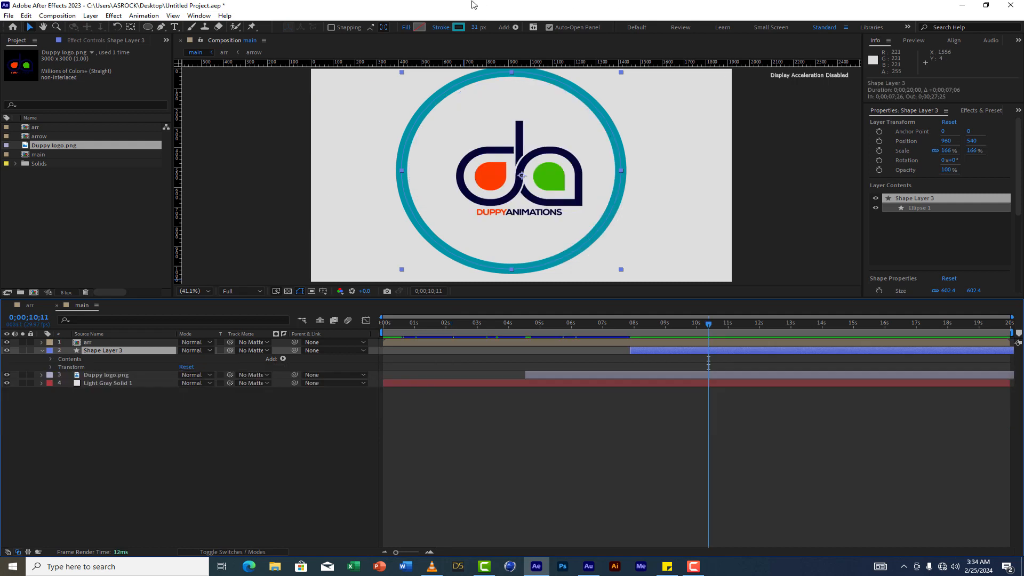
- Set Shape Layer 3's stroke width to 132 px and its stroke color to white (FFFFFF)
{"action": "left_click_drag", "start_coordinate": [477, 27], "coordinate": [532, 28]}
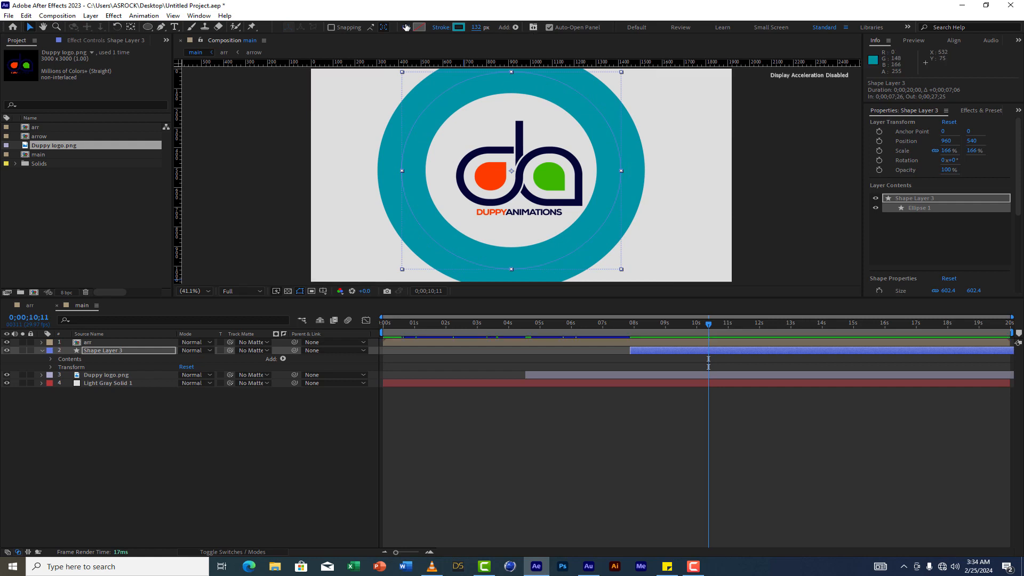
{"action": "left_click", "coordinate": [463, 29]}
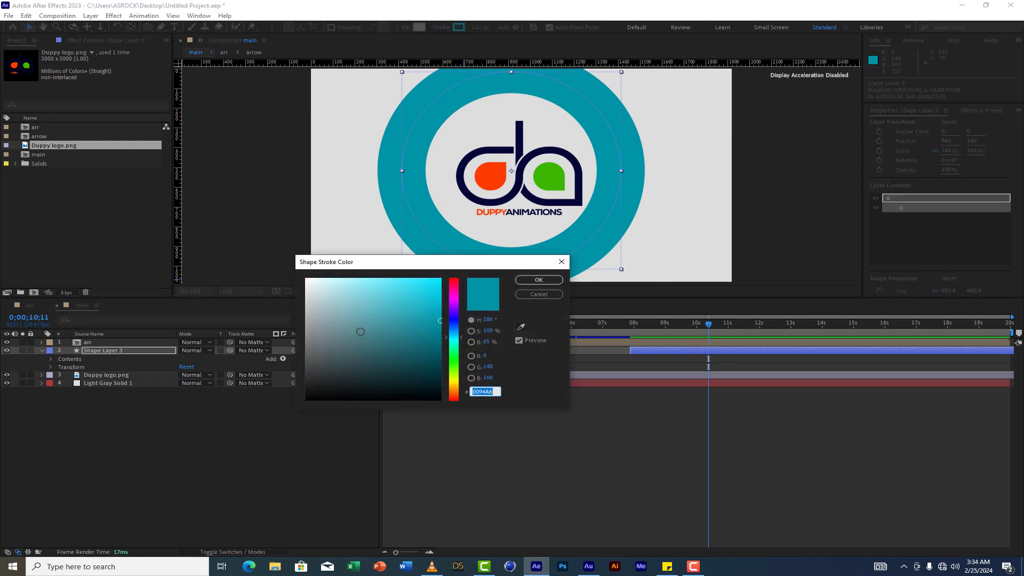
{"action": "left_click_drag", "start_coordinate": [365, 333], "coordinate": [250, 218]}
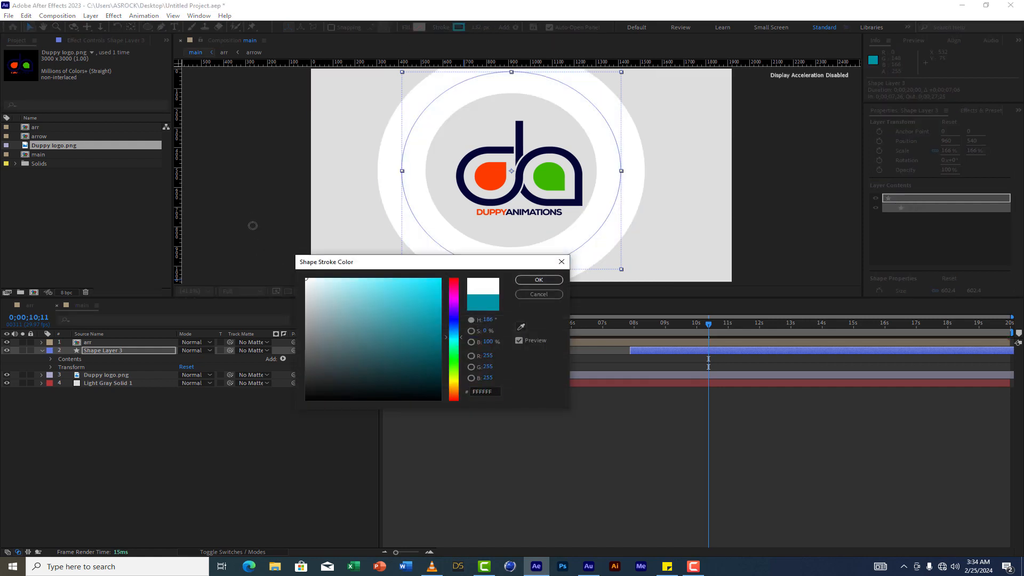
{"action": "left_click", "coordinate": [539, 280]}
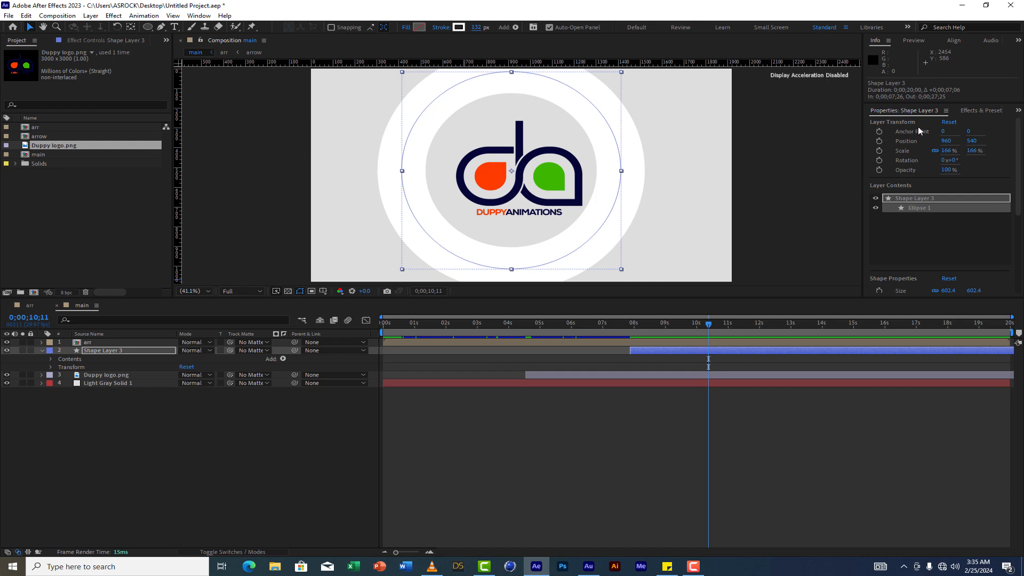
- Find the CC Radial Fast Blur effect, apply it to Shape Layer 3 and set its Amount to 86
{"action": "left_click", "coordinate": [982, 111]}
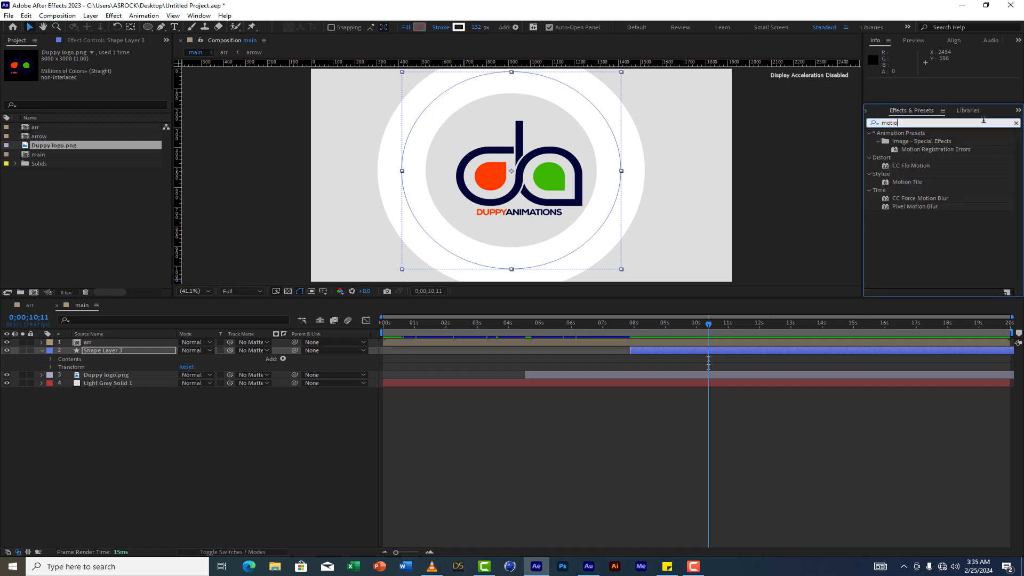
{"action": "key", "text": "BackSpace"}
{"action": "key", "text": "BackSpace"}
{"action": "key", "text": "BackSpace"}
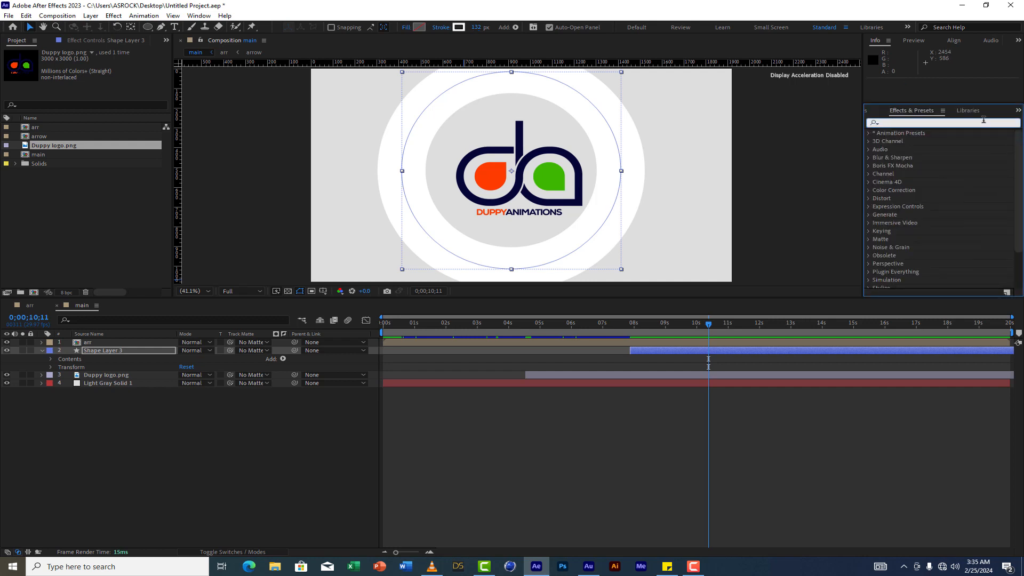
{"action": "type", "text": "fast"}
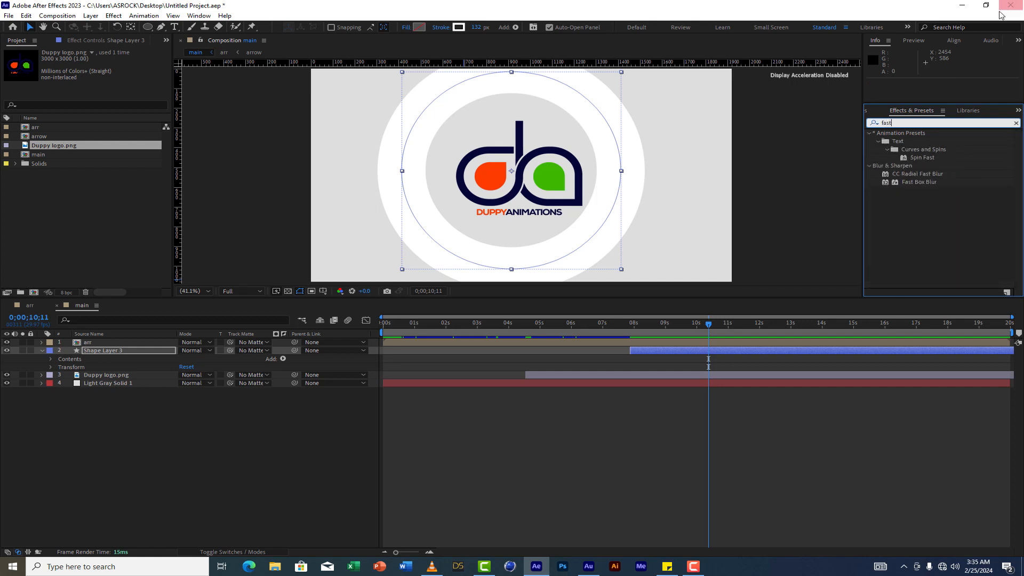
{"action": "double_click", "coordinate": [919, 173]}
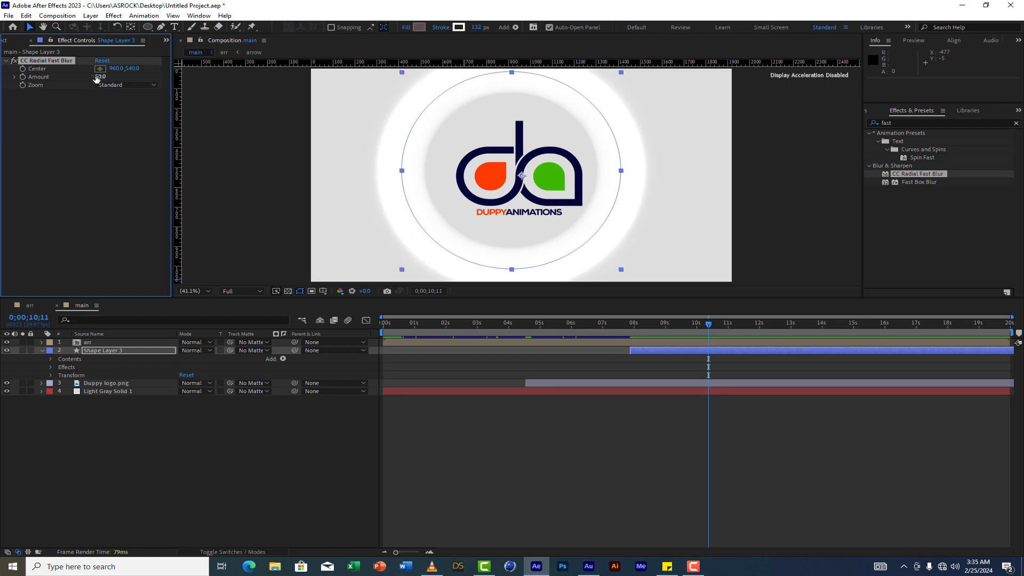
{"action": "left_click_drag", "start_coordinate": [100, 76], "coordinate": [134, 78]}
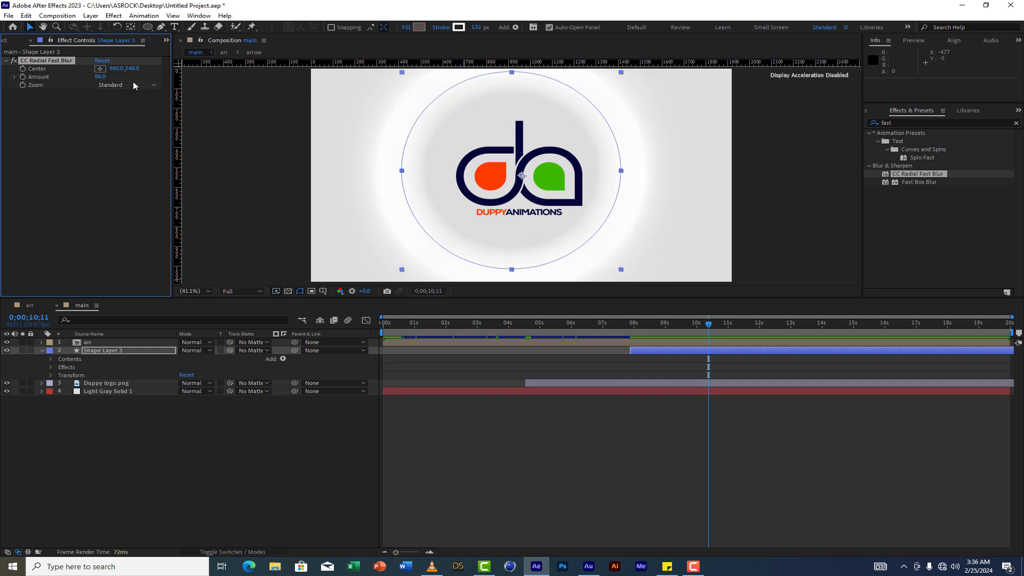
- Keyframe Shape Layer 3's scale from 0% at 0;00;07;29 to 584% at 0;00;10;01
{"action": "left_click", "coordinate": [633, 326]}
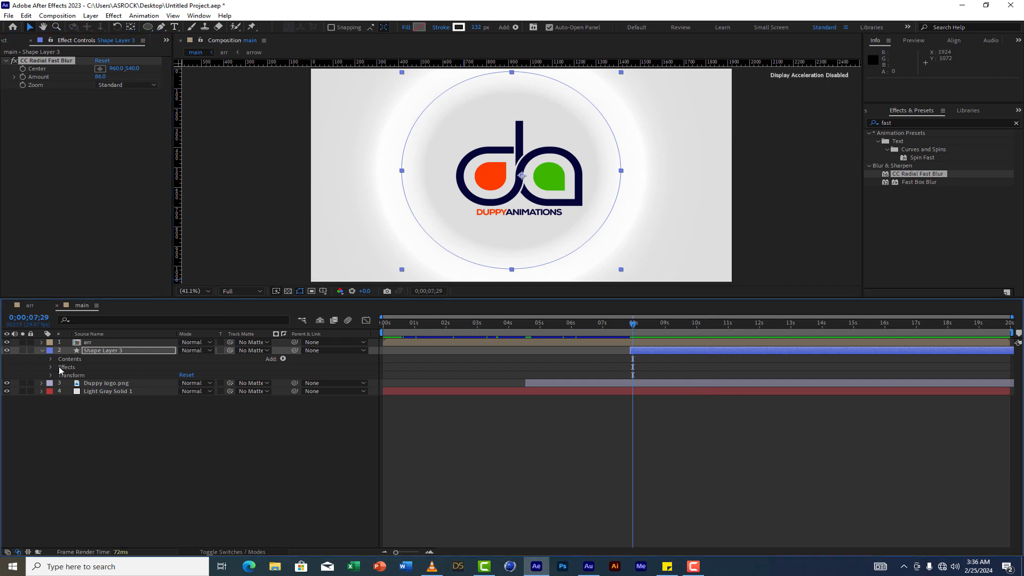
{"action": "key", "text": "s"}
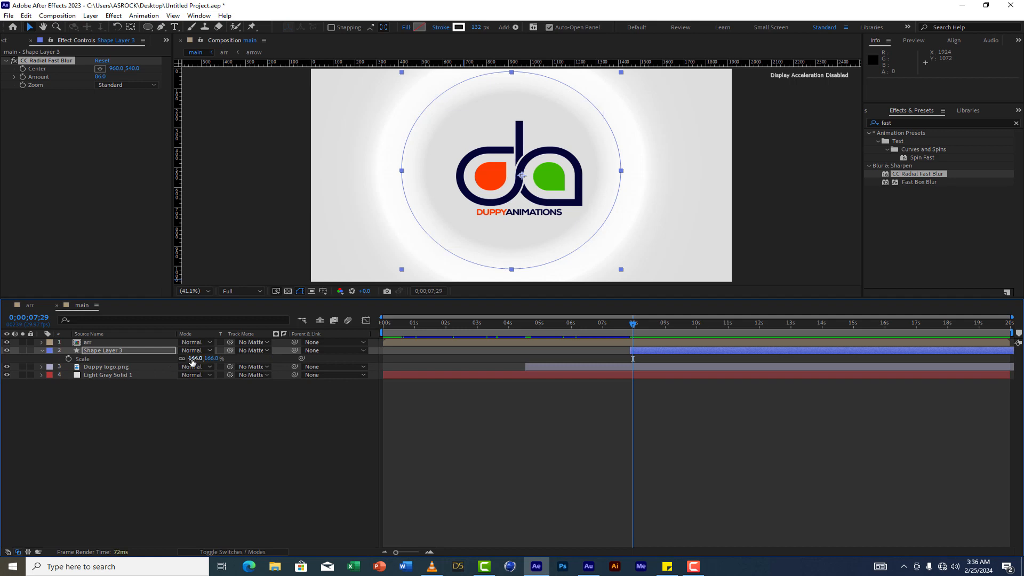
{"action": "left_click", "coordinate": [208, 360]}
{"action": "type", "text": "0"}
{"action": "key", "text": "Return"}
{"action": "left_click", "coordinate": [69, 358]}
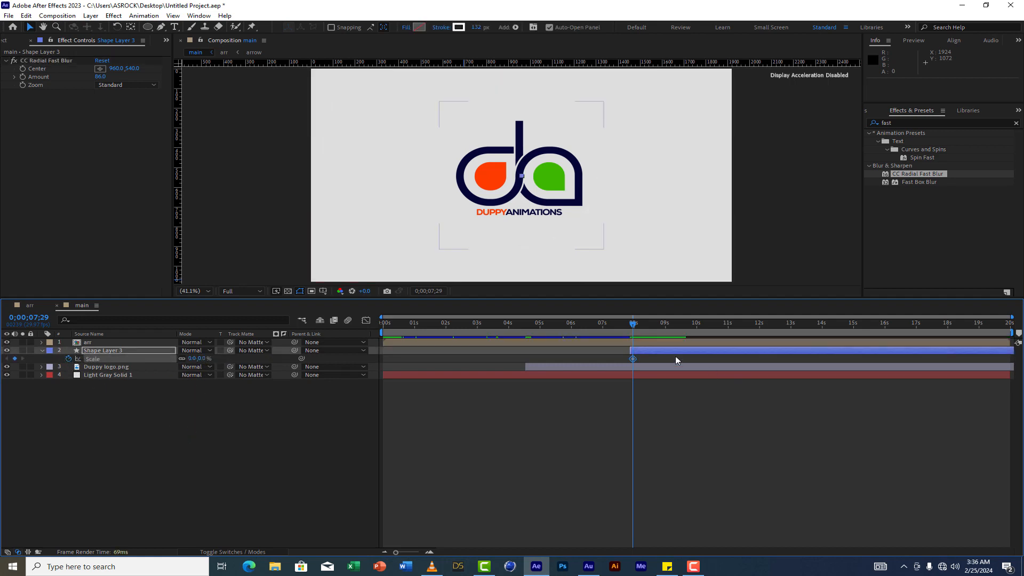
{"action": "left_click", "coordinate": [697, 323]}
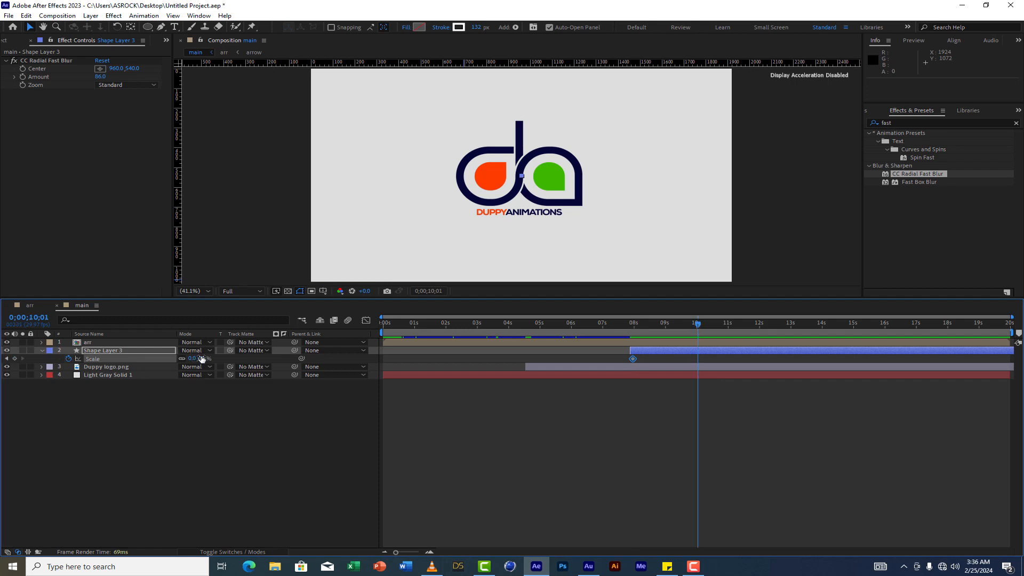
{"action": "left_click_drag", "start_coordinate": [201, 358], "coordinate": [691, 402]}
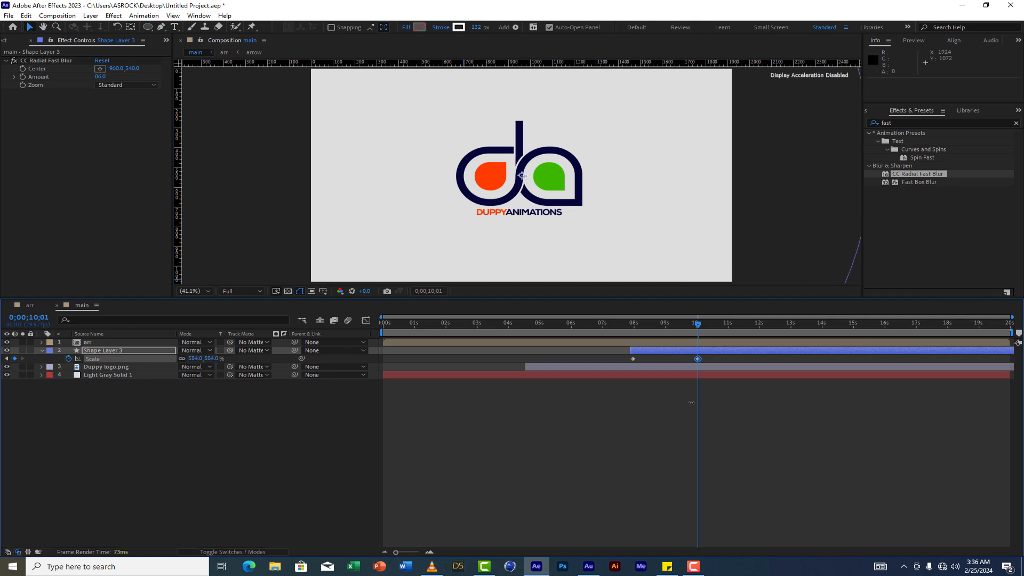
- Apply Easy Ease to both of Shape Layer 3's scale keyframes
{"action": "left_click", "coordinate": [633, 323]}
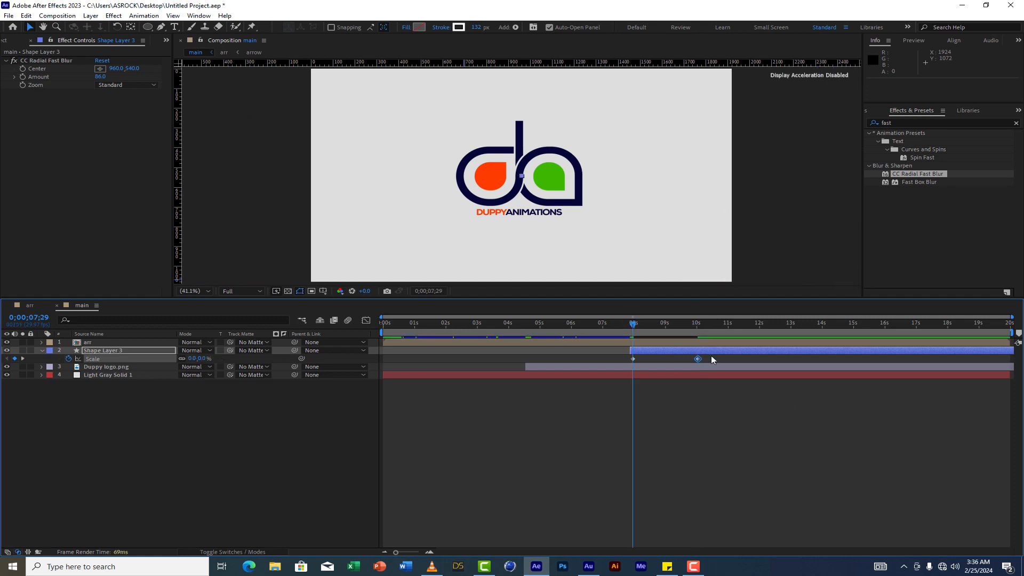
{"action": "right_click", "coordinate": [633, 359]}
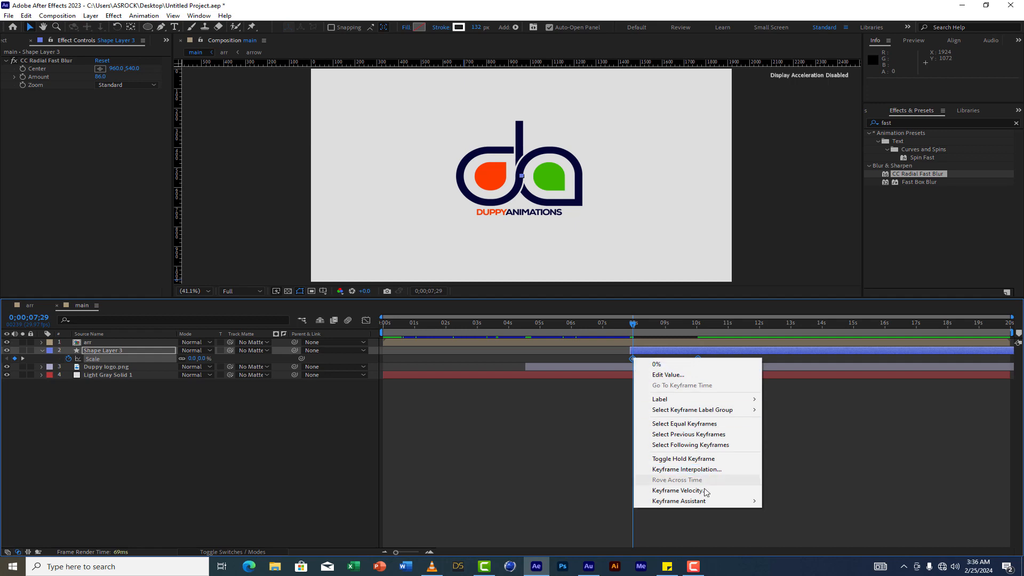
{"action": "mouse_move", "coordinate": [714, 501]}
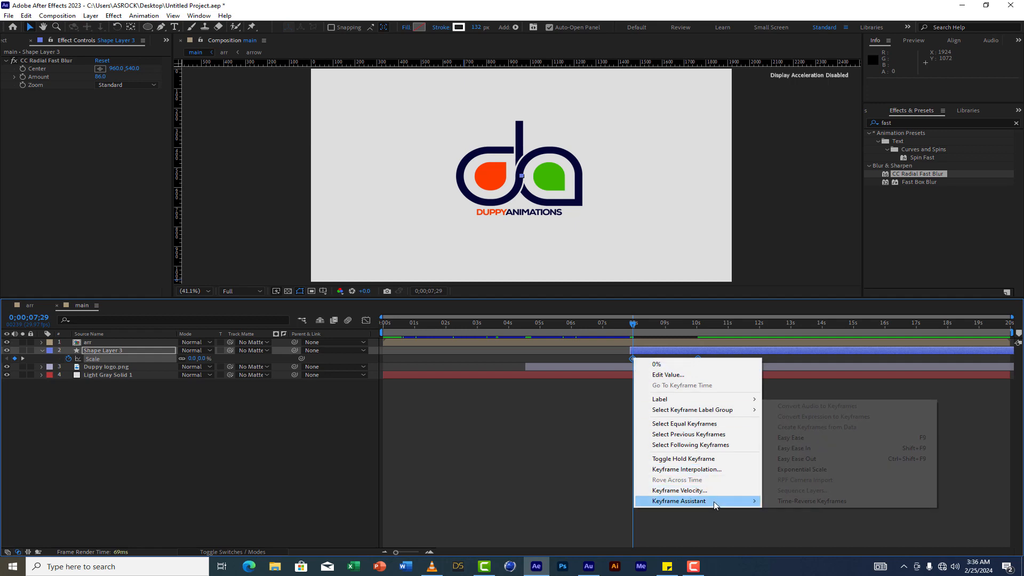
{"action": "left_click", "coordinate": [811, 438]}
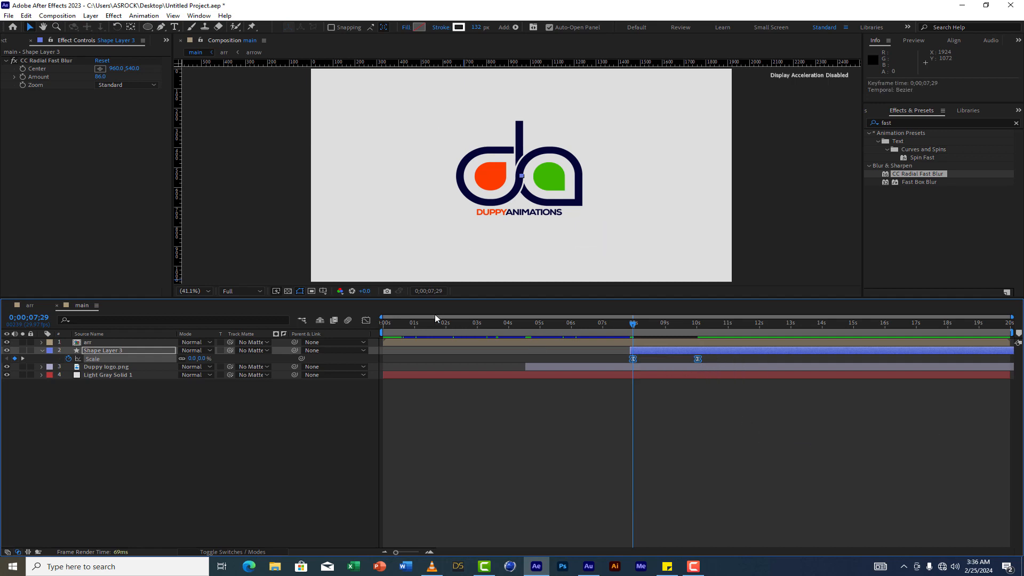
- In the scale value graph, extend the last keyframe's incoming handle back to the first keyframe's time, and move the playhead to 0;00;07;17
{"action": "left_click", "coordinate": [367, 321]}
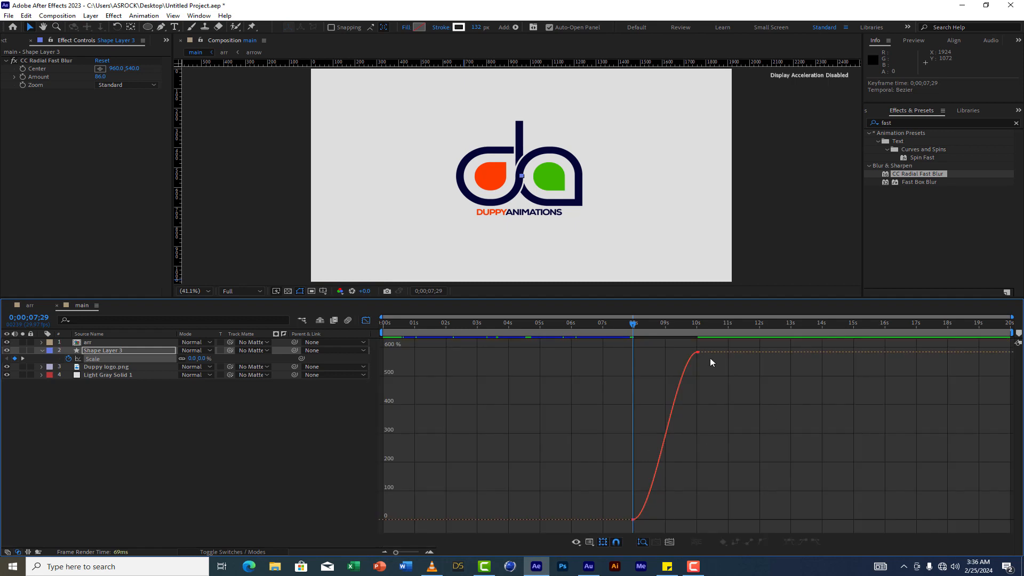
{"action": "left_click", "coordinate": [690, 356]}
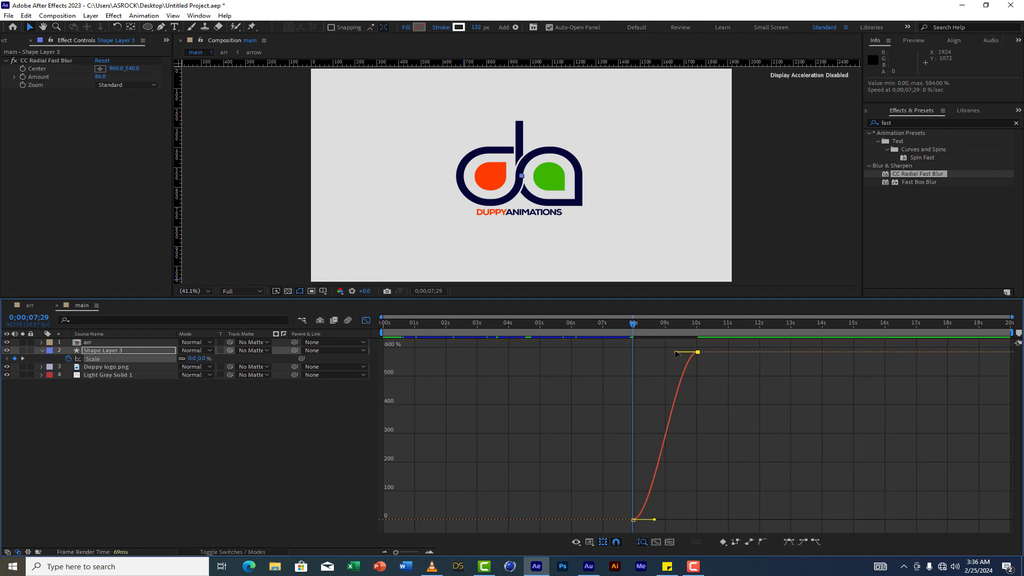
{"action": "left_click_drag", "start_coordinate": [676, 353], "coordinate": [593, 352]}
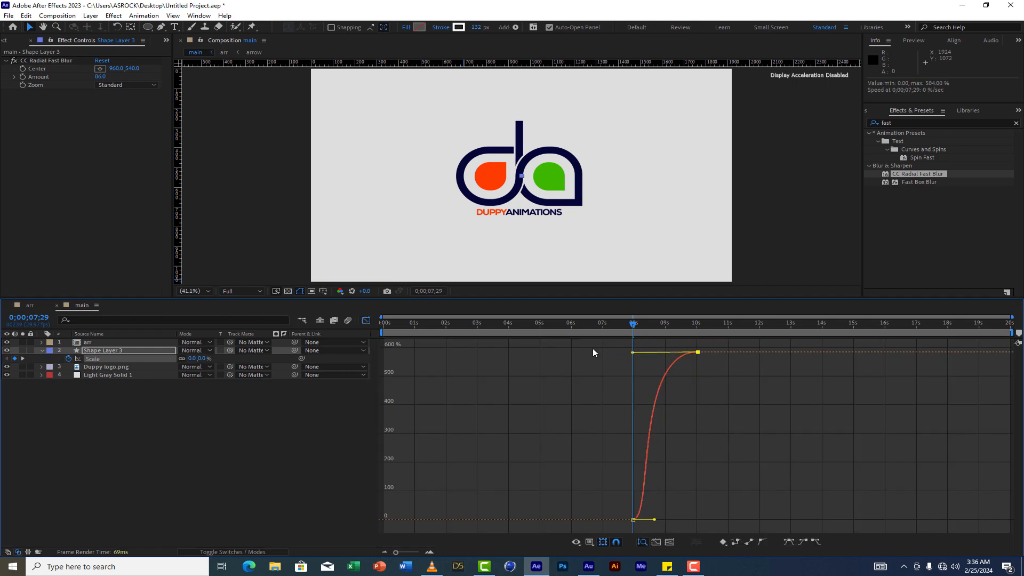
{"action": "left_click", "coordinate": [369, 322]}
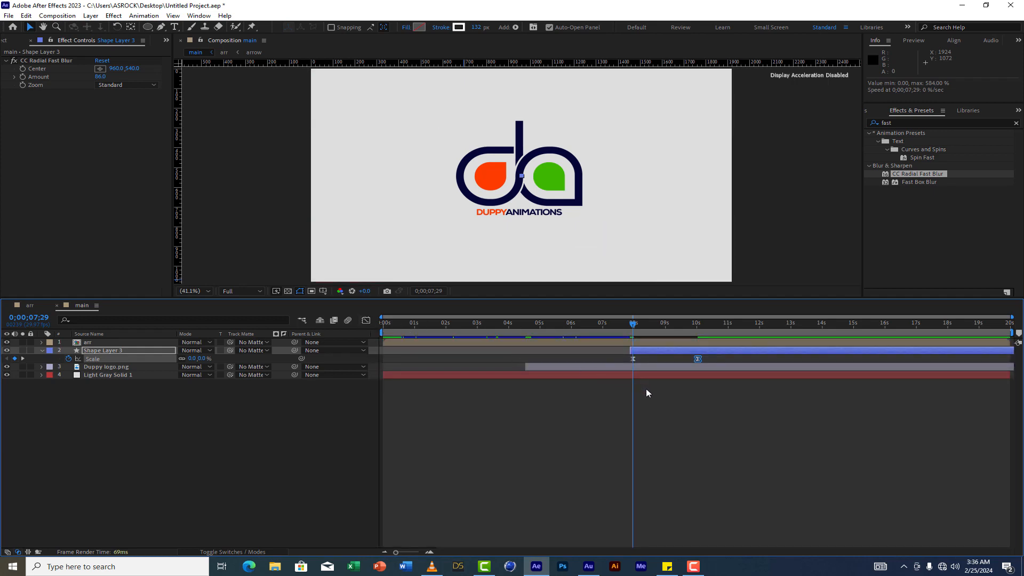
{"action": "left_click", "coordinate": [620, 323]}
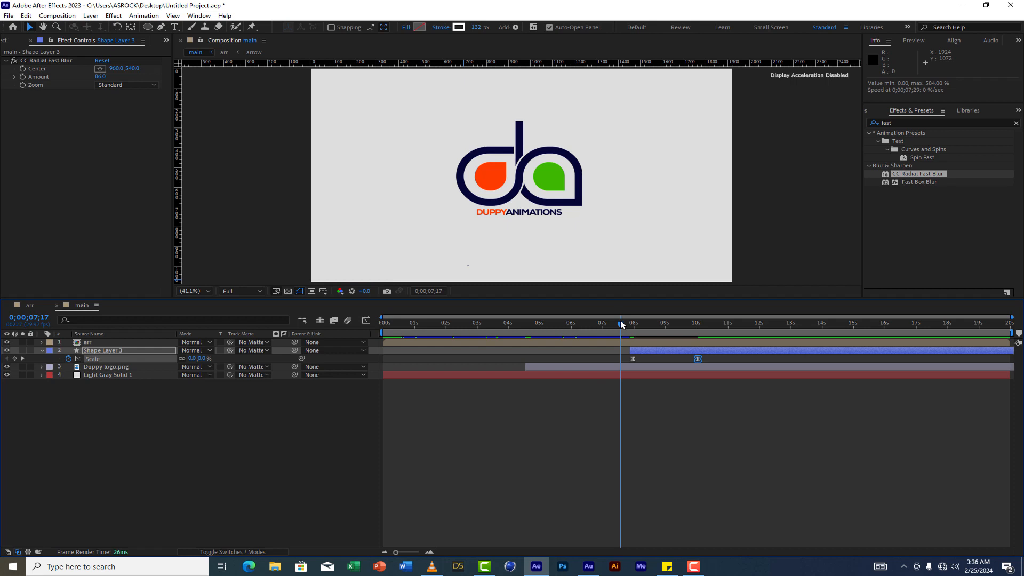
- Preview the ring, then shift Shape Layer 3 to start at 0;00;04;11 and place it below the Duppy logo.png layer
{"action": "key", "text": "space"}
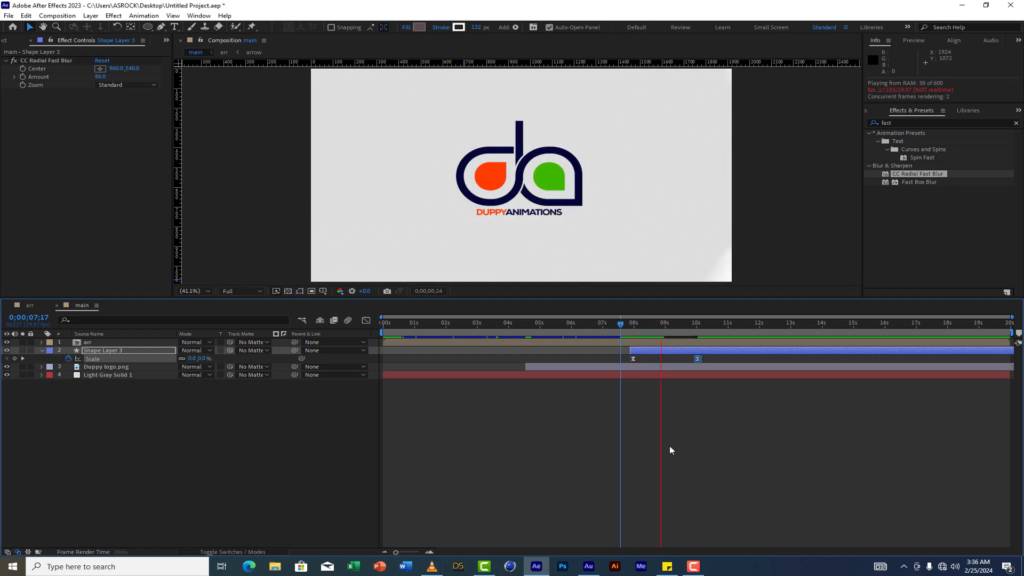
{"action": "key", "text": "space"}
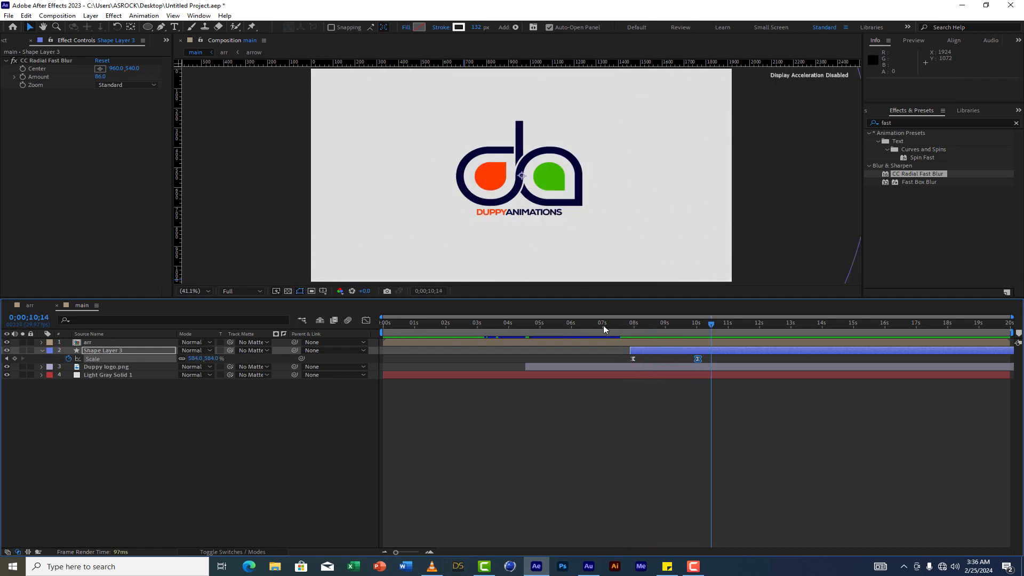
{"action": "left_click_drag", "start_coordinate": [603, 325], "coordinate": [530, 331]}
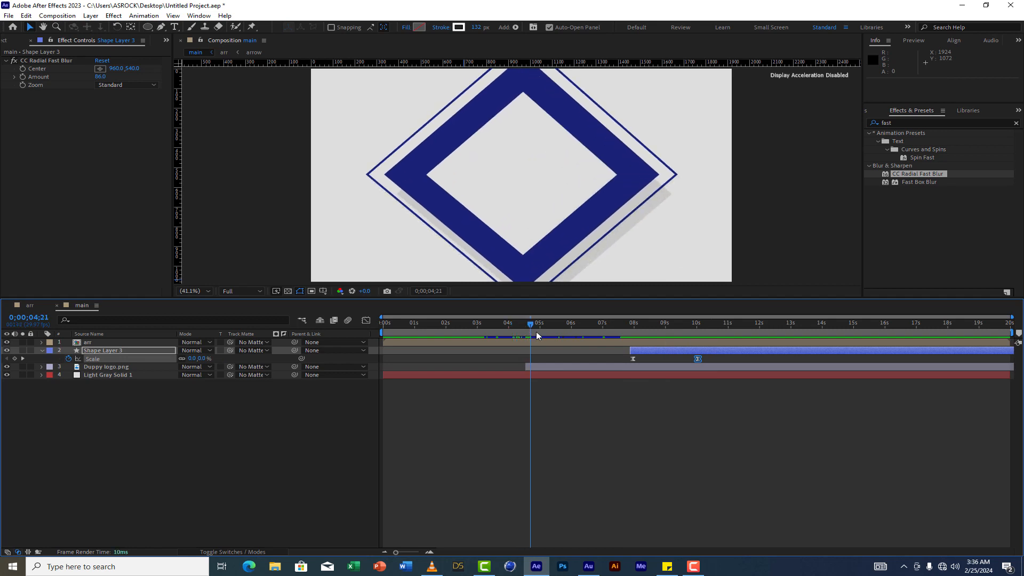
{"action": "left_click_drag", "start_coordinate": [559, 350], "coordinate": [542, 350]}
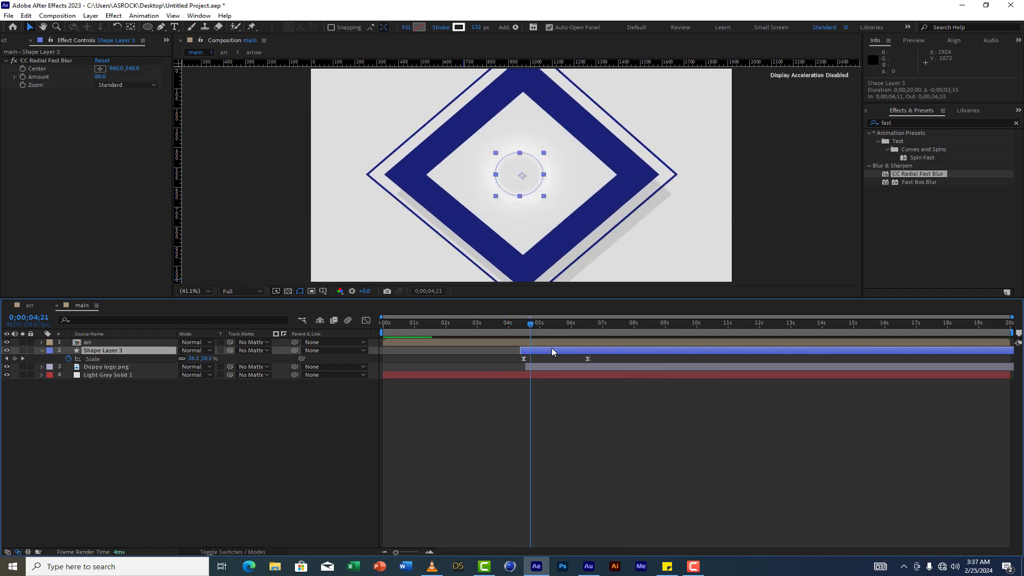
{"action": "left_click_drag", "start_coordinate": [112, 356], "coordinate": [118, 376]}
- Preview the ring expanding behind the logo, playing once from 0;00;04;04 and again from 0;00;03;29
{"action": "mouse_move", "coordinate": [522, 326]}
{"action": "left_mouse_down"}
{"action": "mouse_move", "coordinate": [551, 334]}
{"action": "mouse_move", "coordinate": [523, 337]}
{"action": "left_mouse_up"}
{"action": "key", "text": "space"}
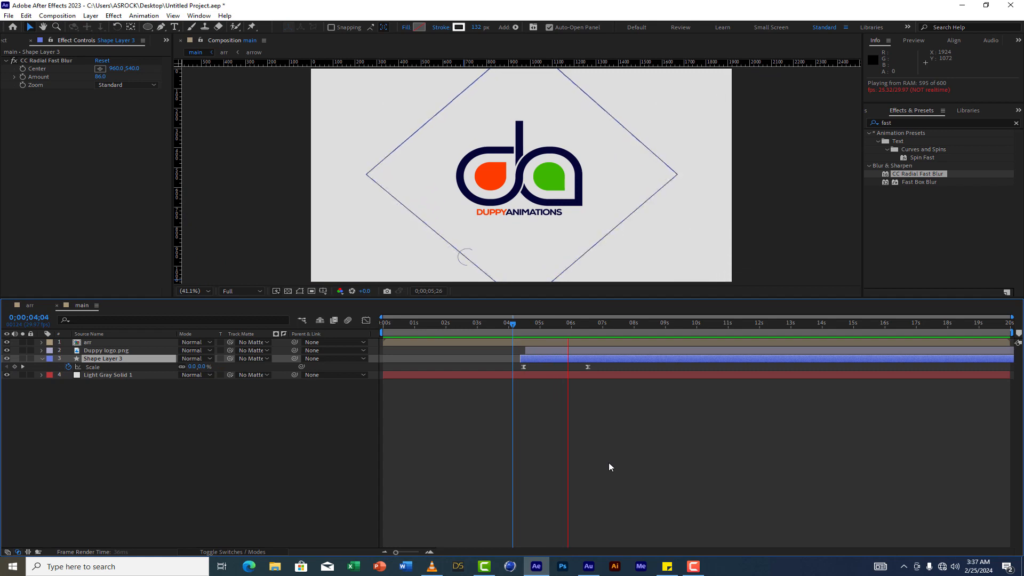
{"action": "key", "text": "space"}
{"action": "left_click", "coordinate": [506, 323]}
{"action": "key", "text": "space"}
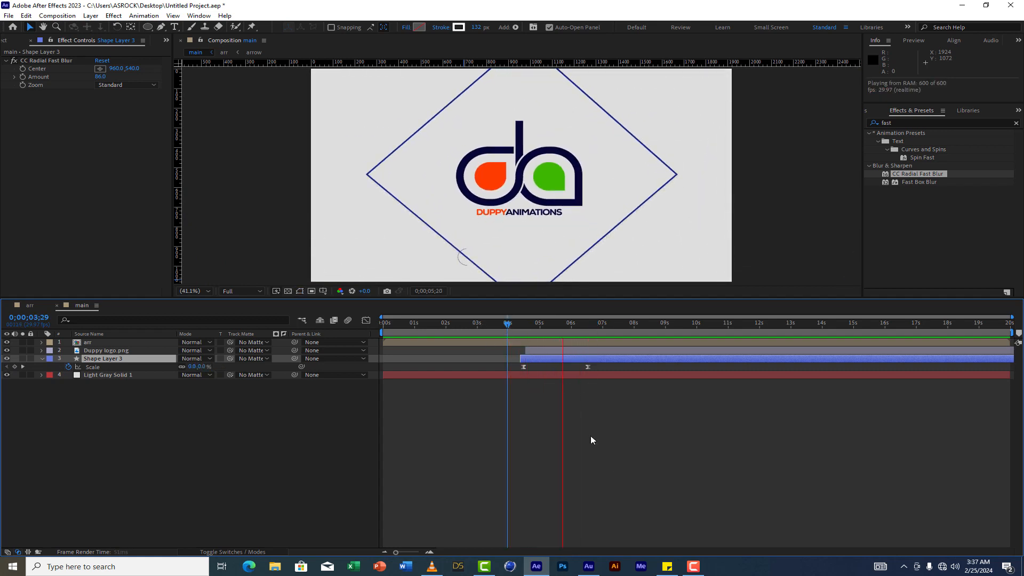
{"action": "key", "text": "space"}
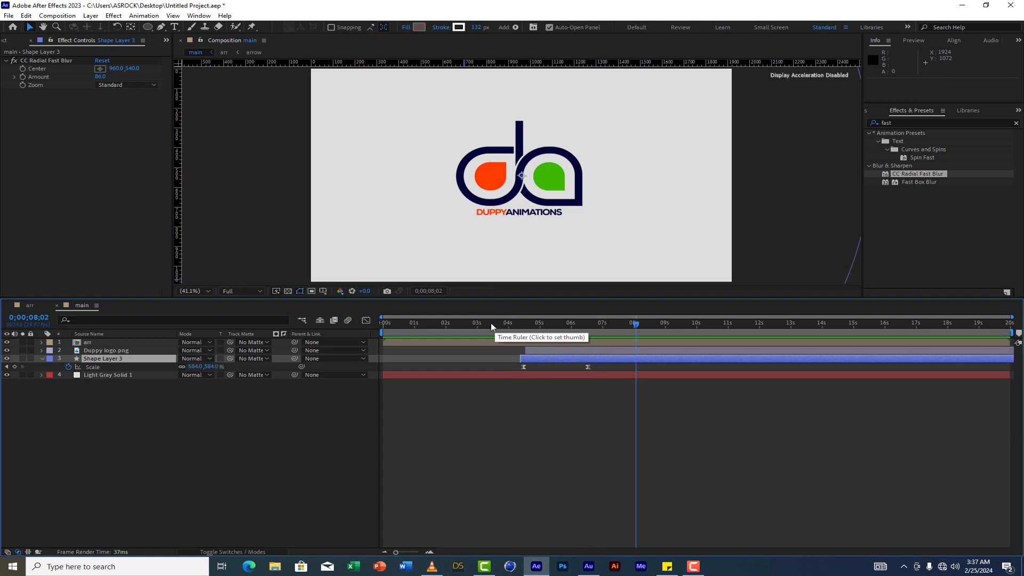
- Play main from the start and shorten its work area to end at 0;00;12;05, previewing the trimmed range
{"action": "key", "text": "Home"}
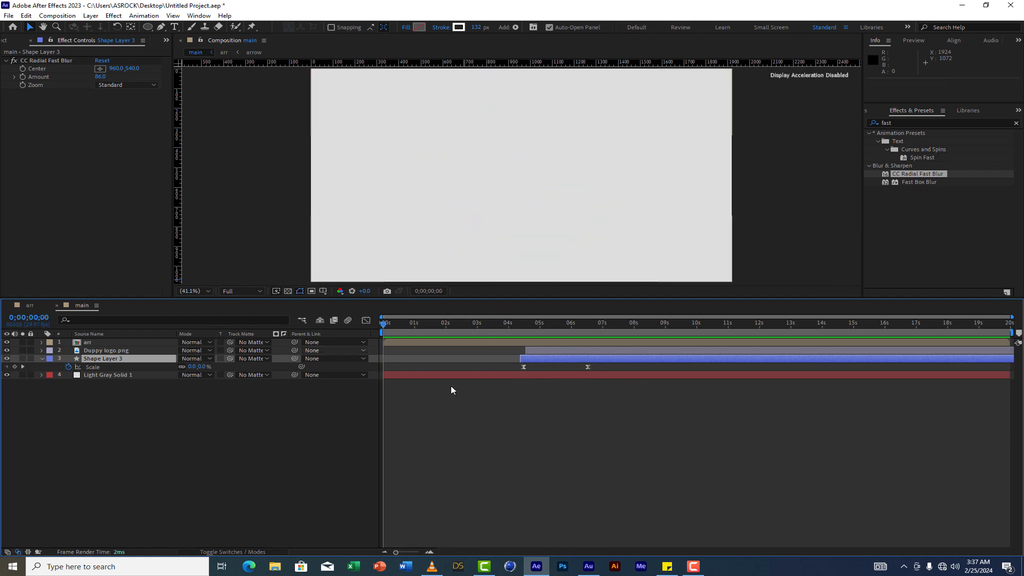
{"action": "key", "text": "space"}
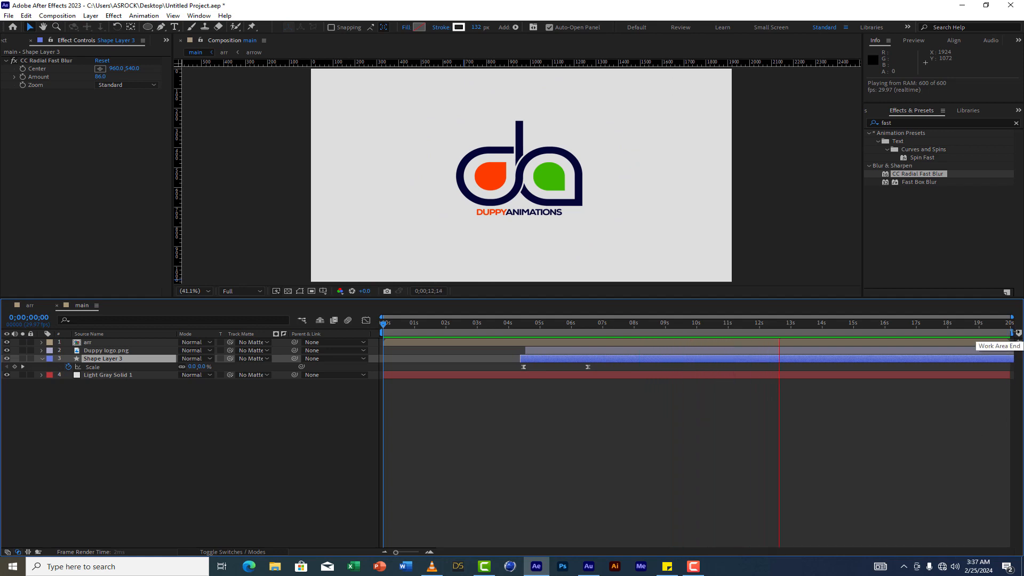
{"action": "key", "text": "space"}
{"action": "left_click_drag", "start_coordinate": [1014, 332], "coordinate": [769, 336]}
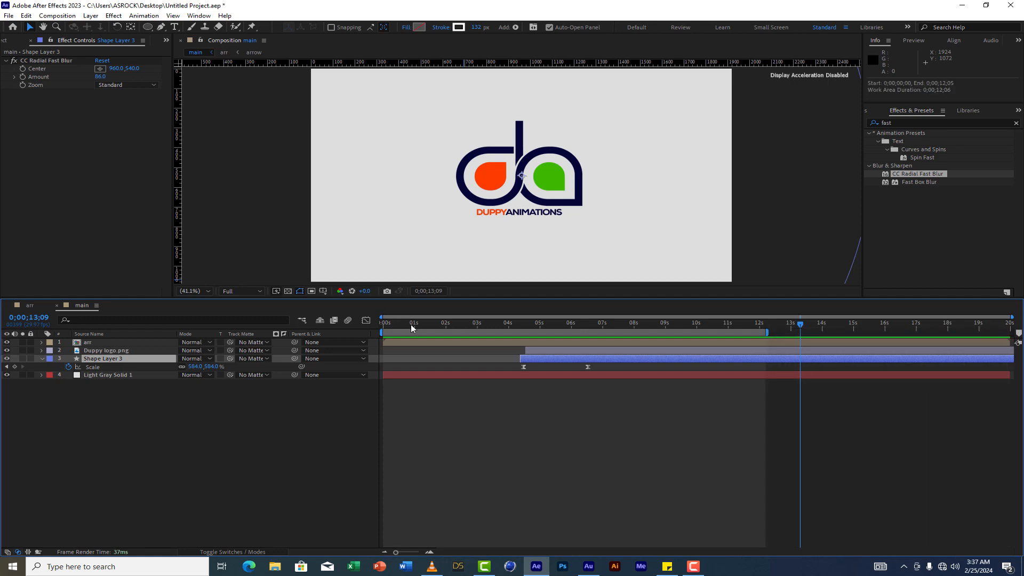
{"action": "key", "text": "space"}
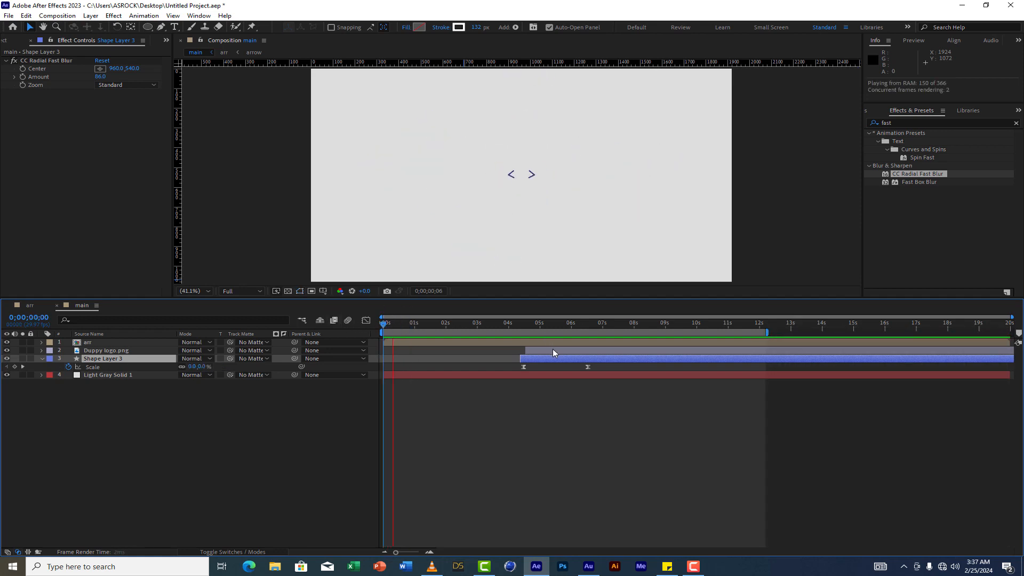